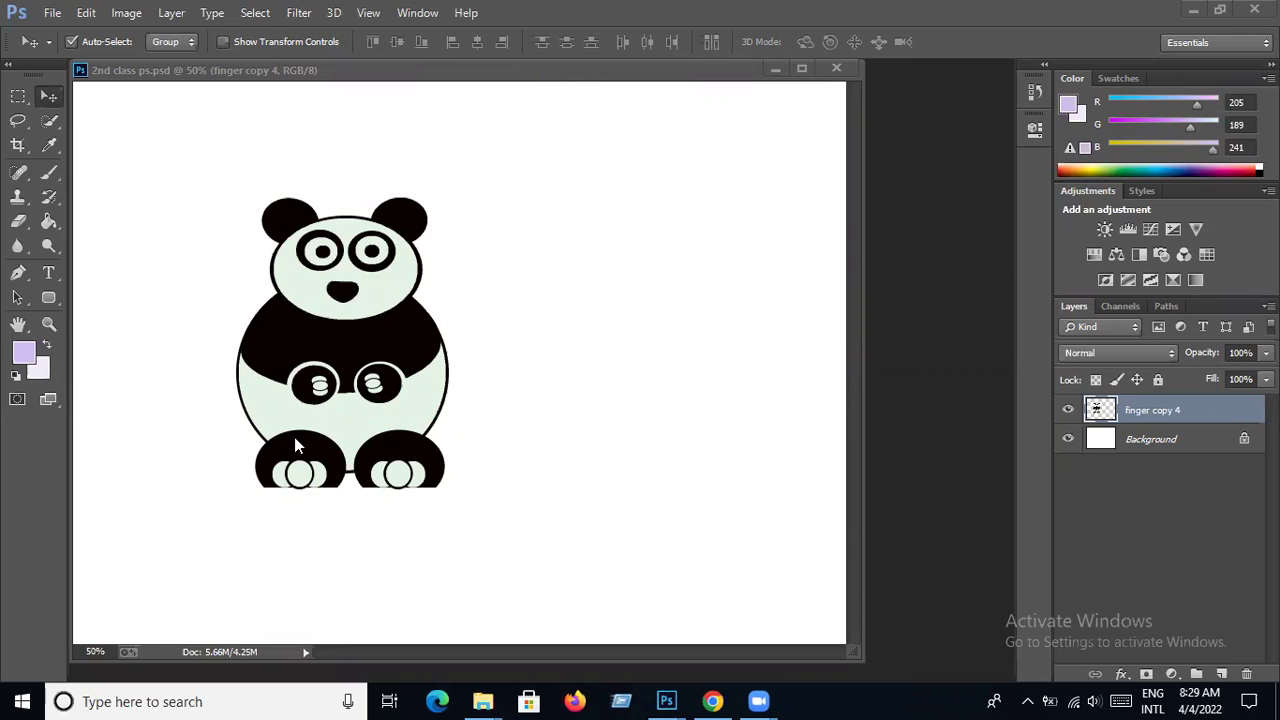
- Switch from the Paint Bucket to the Rectangular Marquee Tool
{"action": "left_click", "coordinate": [51, 223]}
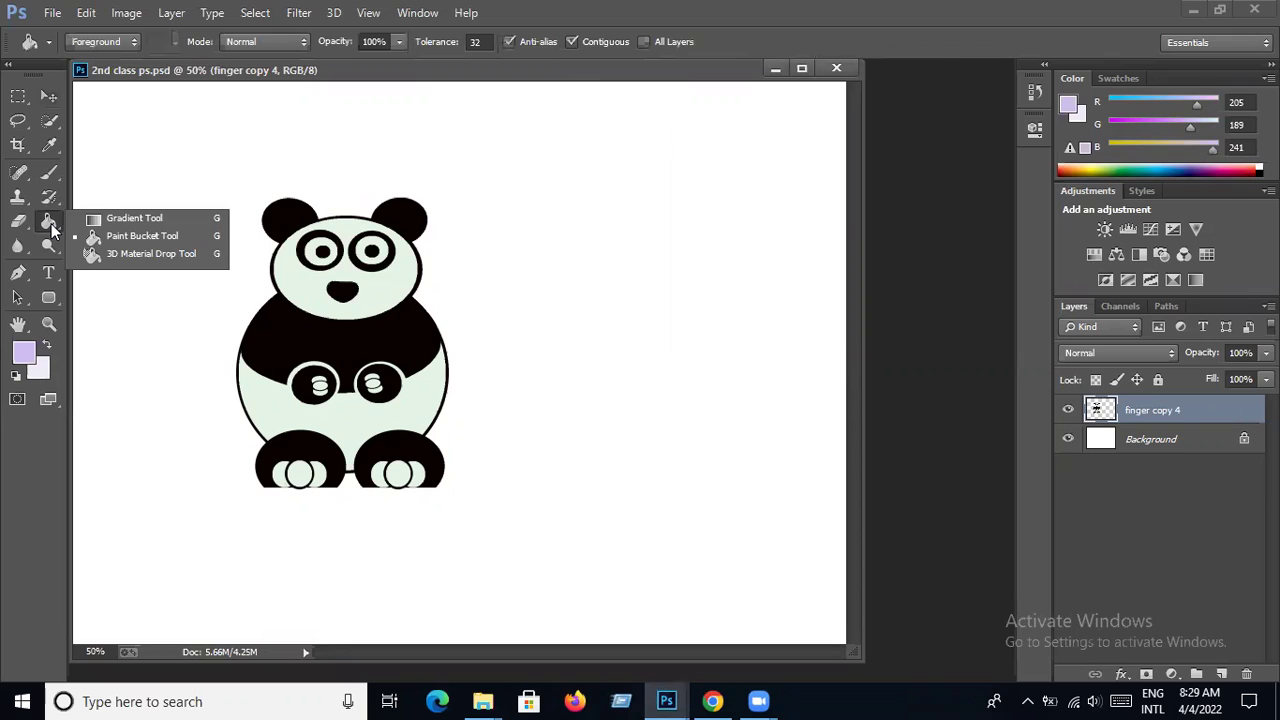
{"action": "left_click", "coordinate": [27, 106]}
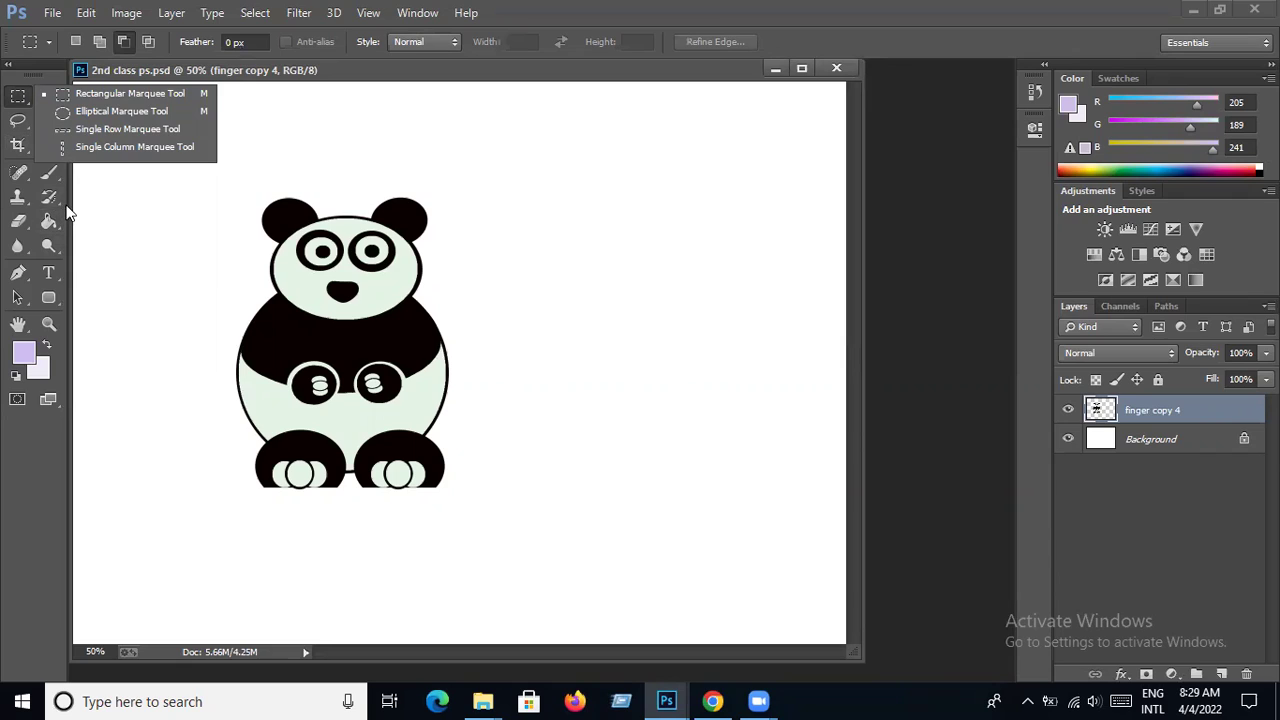
{"action": "left_click", "coordinate": [76, 199]}
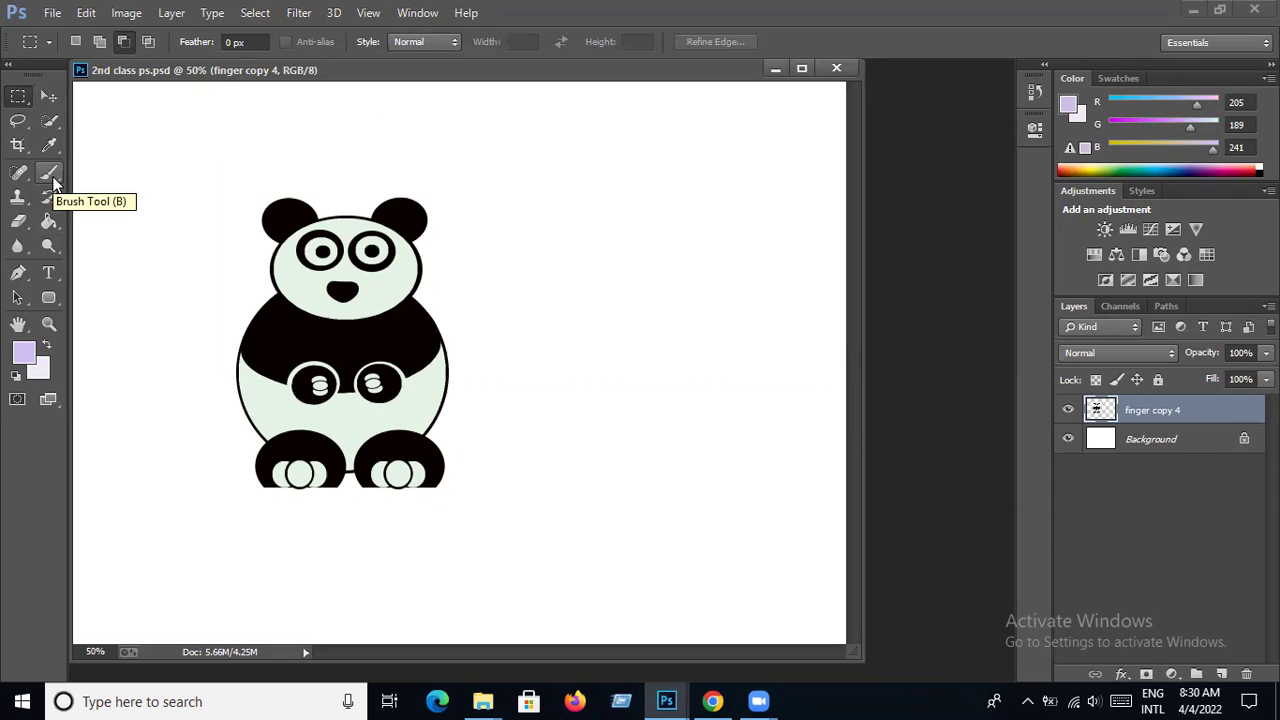
- Minimize Photoshop and search Google Images in Chrome for 'brush landscape'
{"action": "left_click", "coordinate": [1192, 14]}
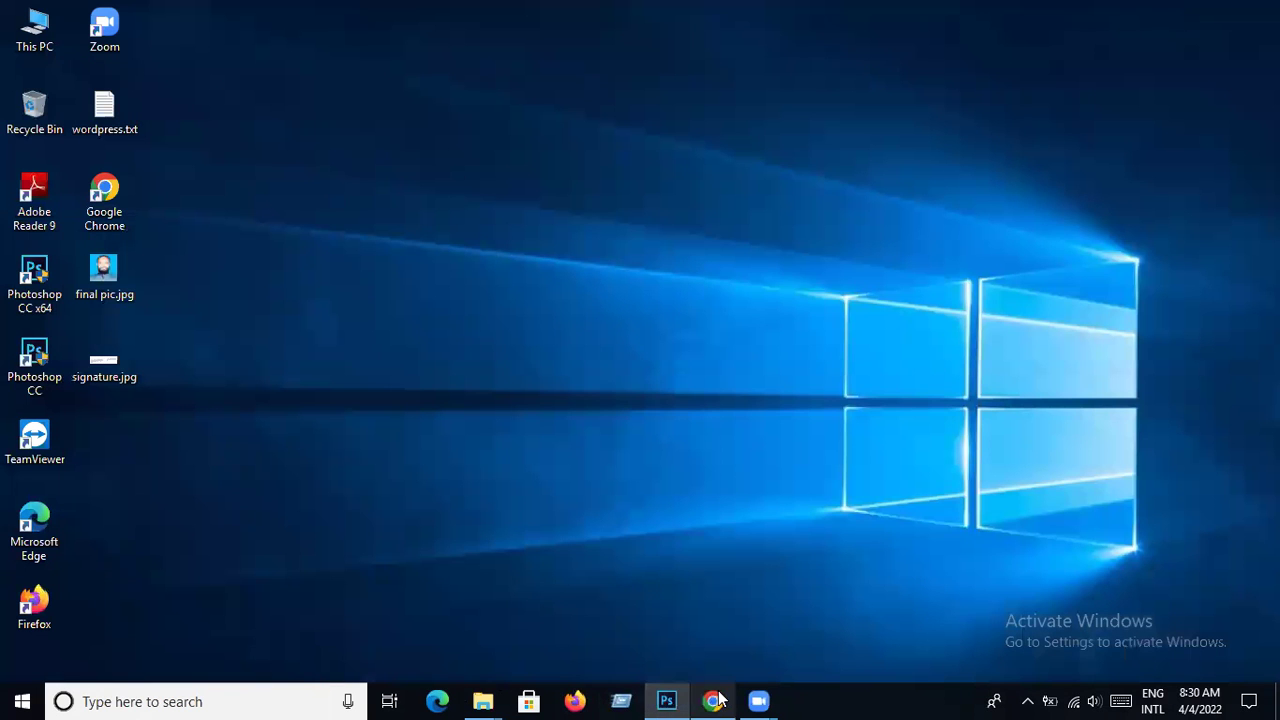
{"action": "left_click", "coordinate": [714, 701]}
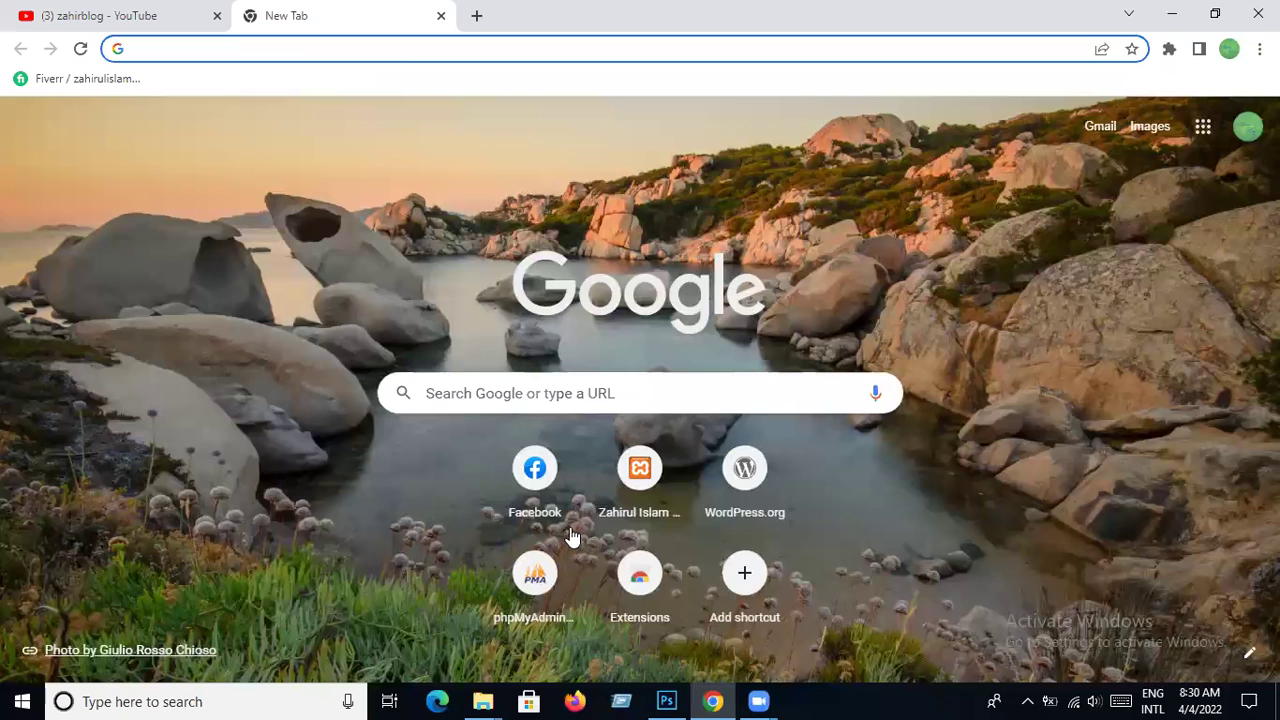
{"action": "left_click", "coordinate": [520, 393]}
{"action": "type", "text": "brus"}
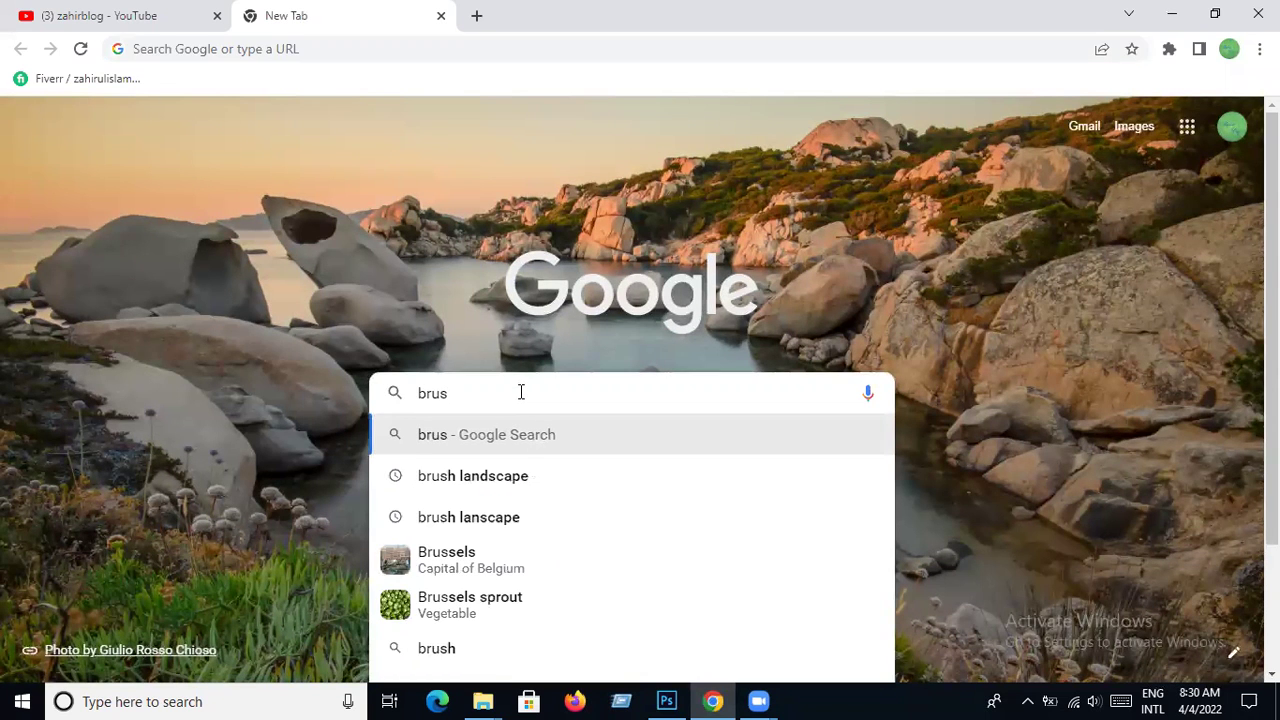
{"action": "type", "text": "h"}
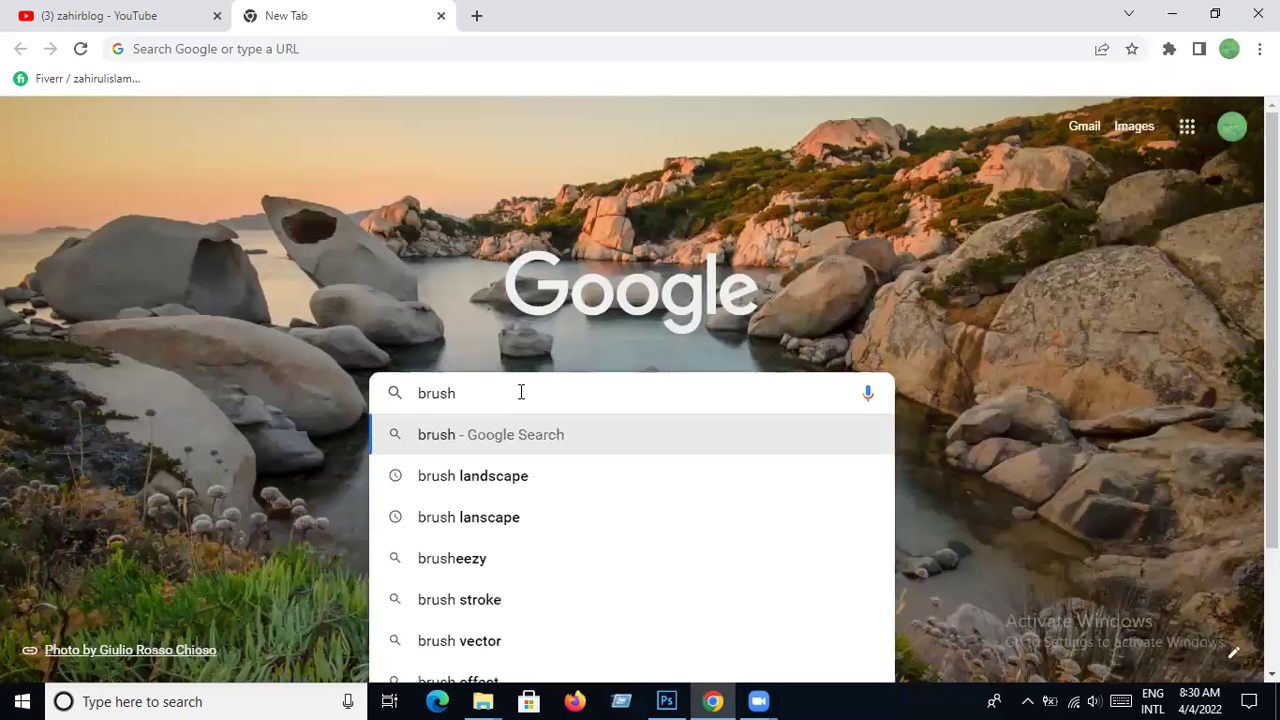
{"action": "left_click", "coordinate": [497, 475]}
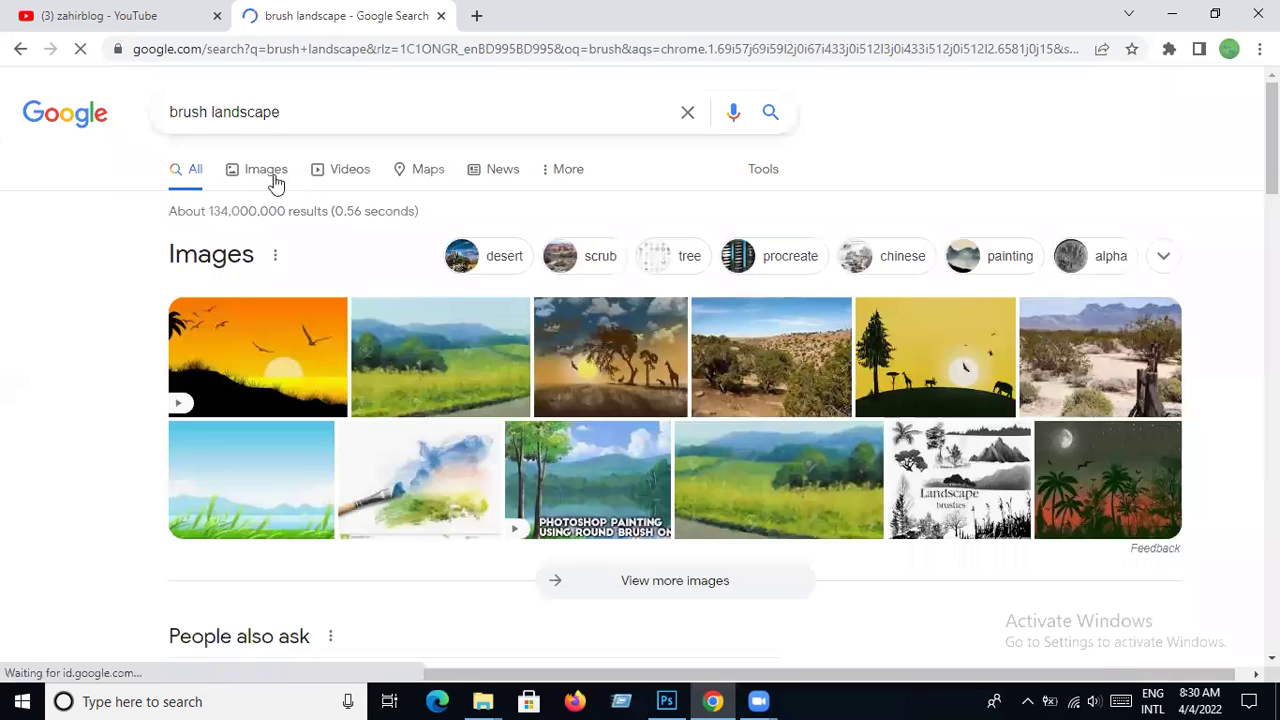
{"action": "left_click", "coordinate": [268, 178]}
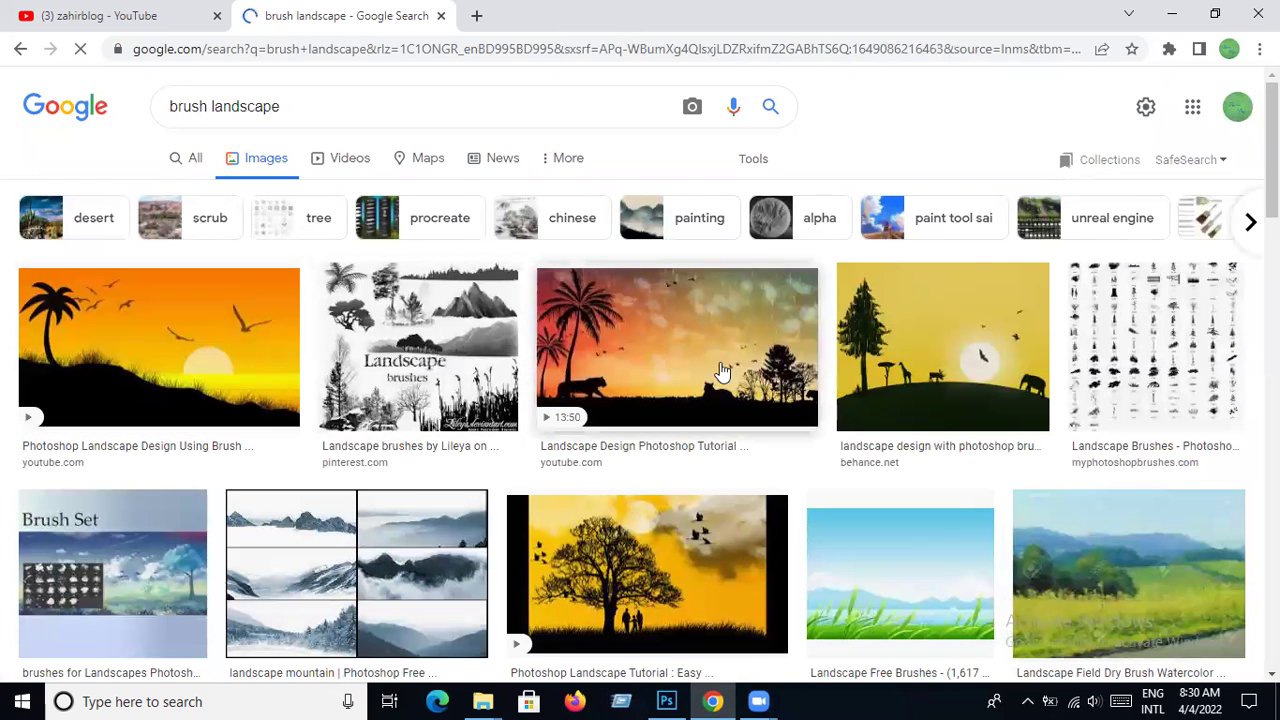
{"action": "mouse_move", "coordinate": [158, 346]}
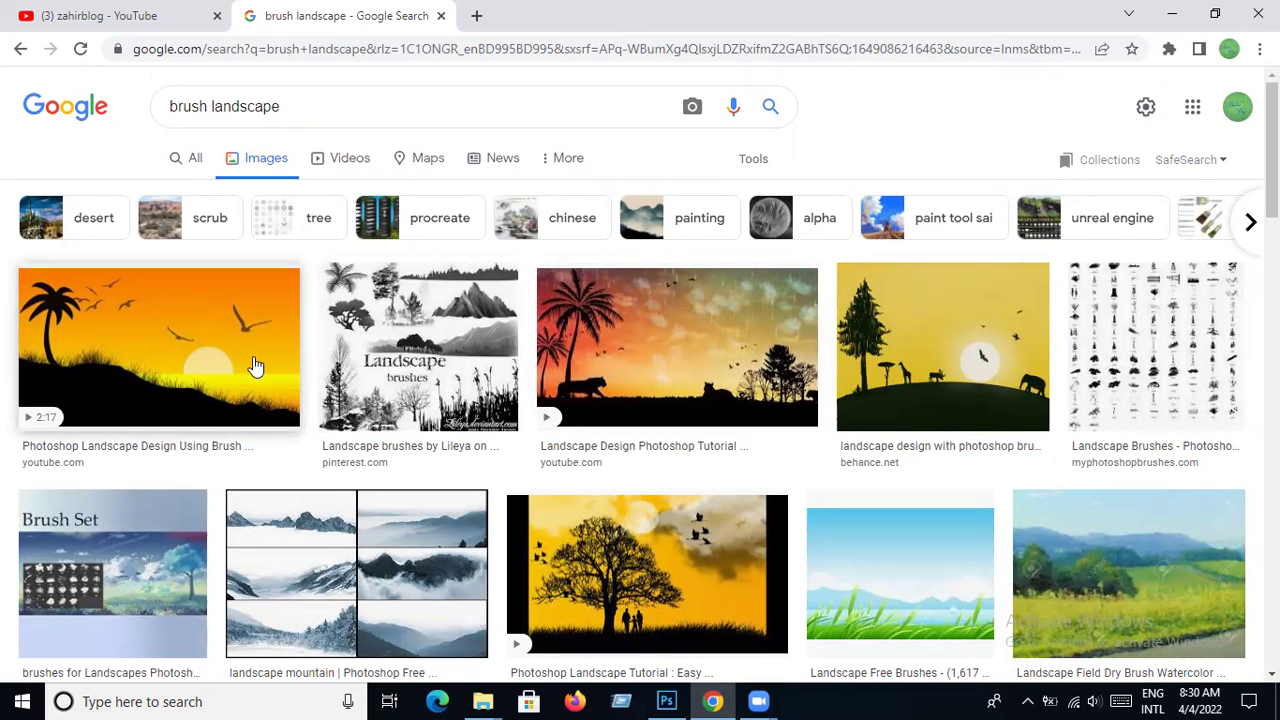
- Preview the palm-tree sunset silhouette image, then return to Photoshop
{"action": "scroll", "coordinate": [255, 367], "scroll_direction": "down", "scroll_amount": 2}
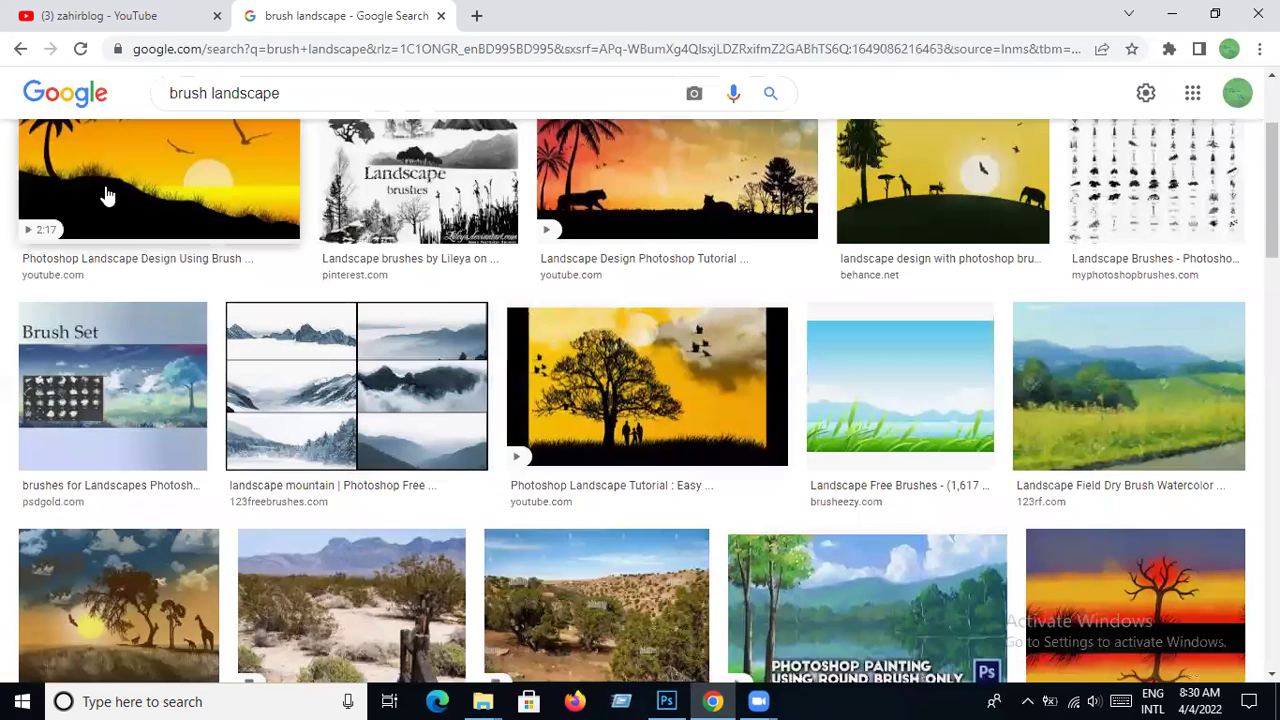
{"action": "left_click", "coordinate": [108, 195]}
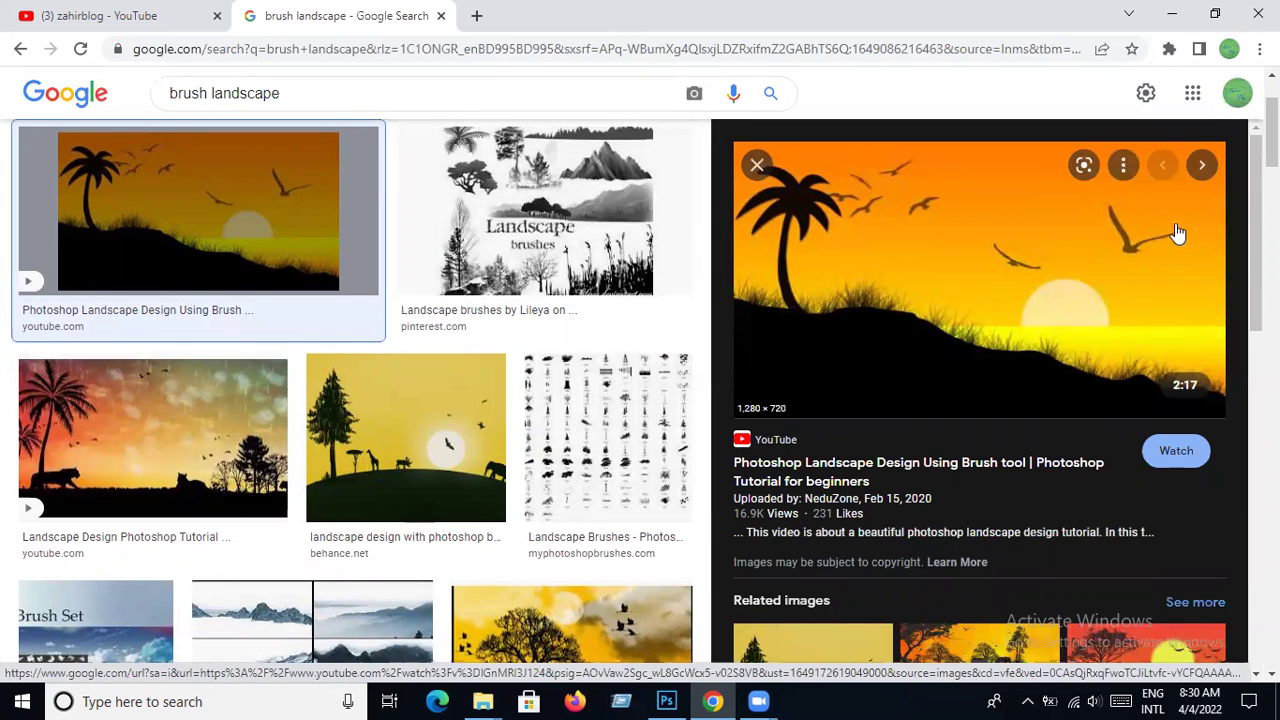
{"action": "scroll", "coordinate": [343, 466], "scroll_direction": "down", "scroll_amount": 3}
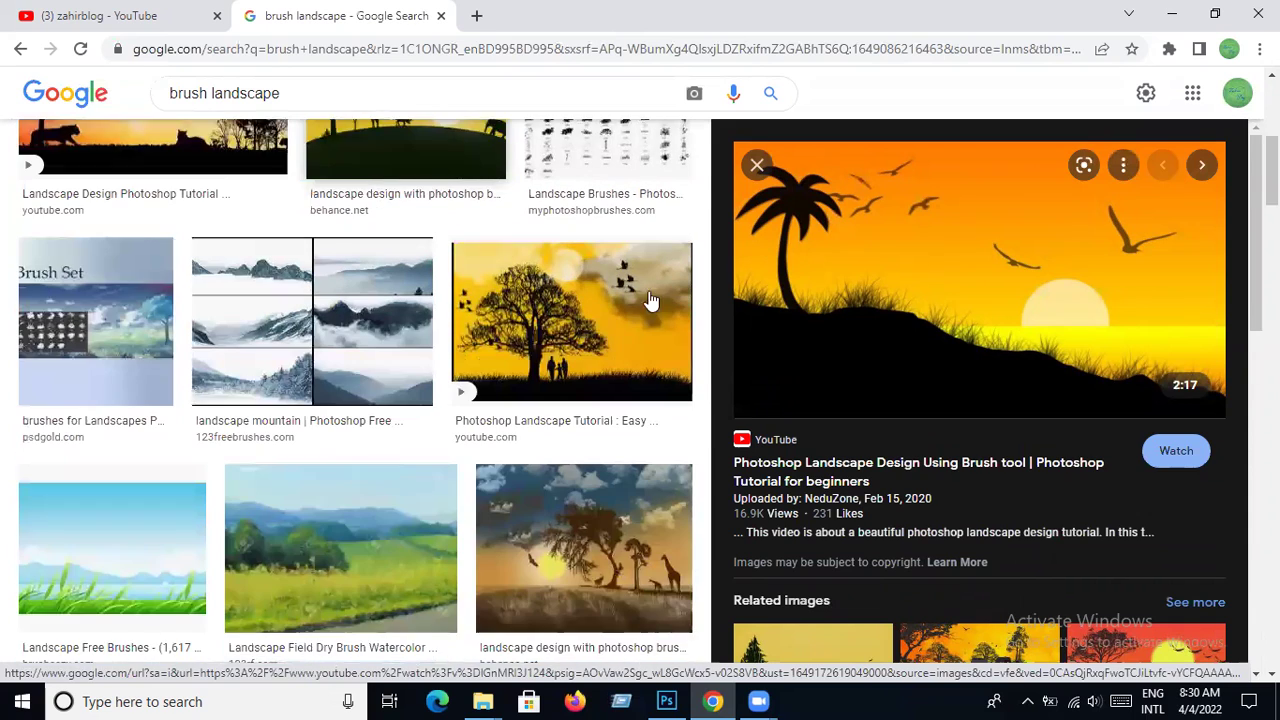
{"action": "left_click", "coordinate": [590, 300]}
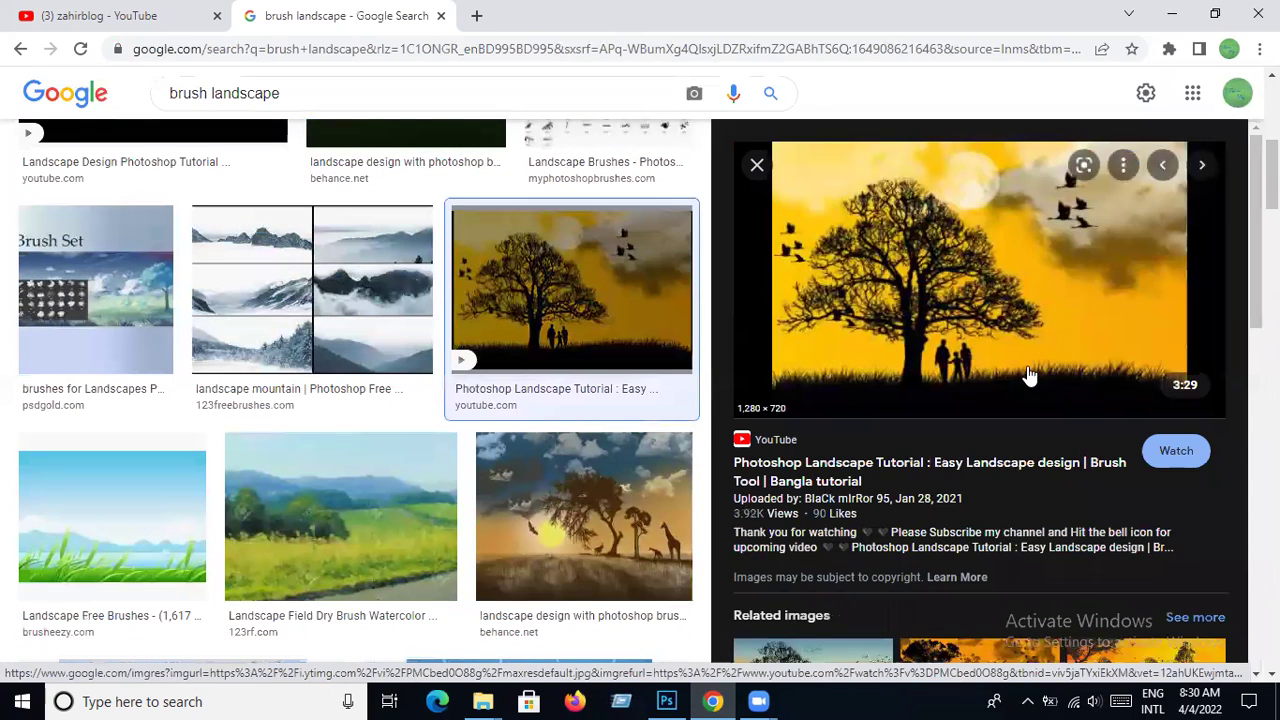
{"action": "scroll", "coordinate": [1000, 370], "scroll_direction": "down", "scroll_amount": 3}
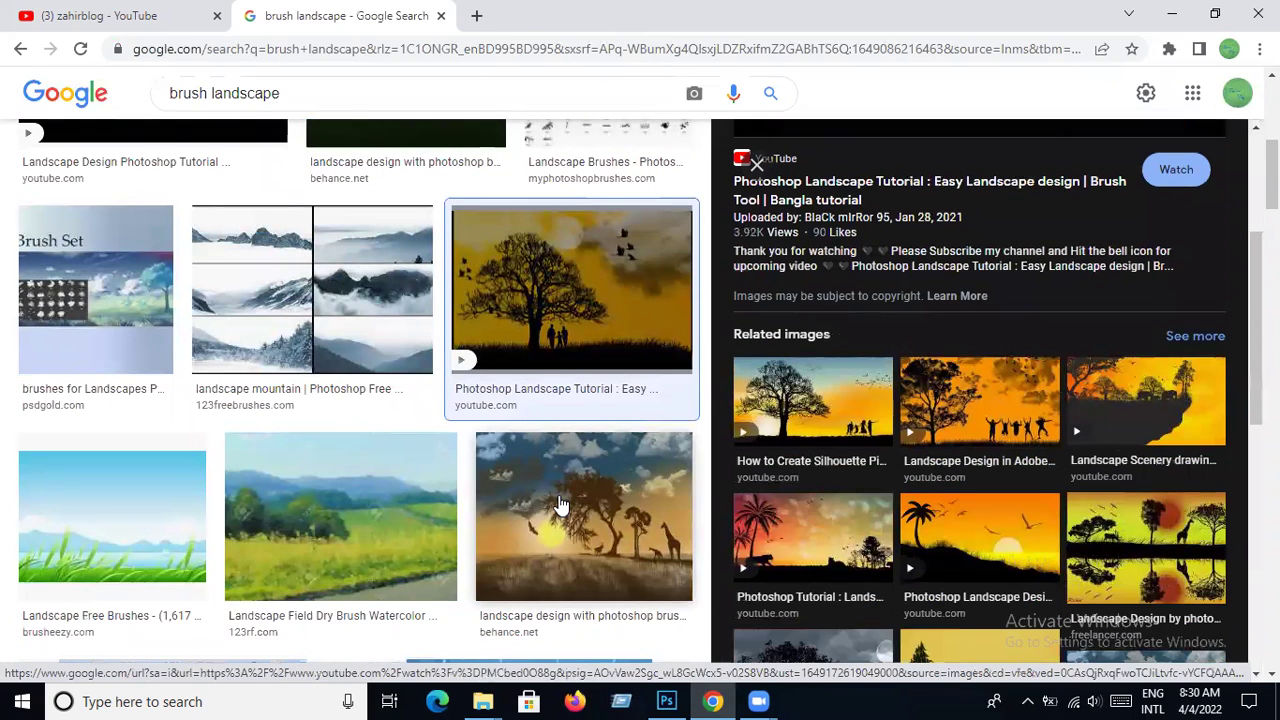
{"action": "scroll", "coordinate": [560, 505], "scroll_direction": "up", "scroll_amount": 1}
{"action": "scroll", "coordinate": [557, 506], "scroll_direction": "up", "scroll_amount": 3}
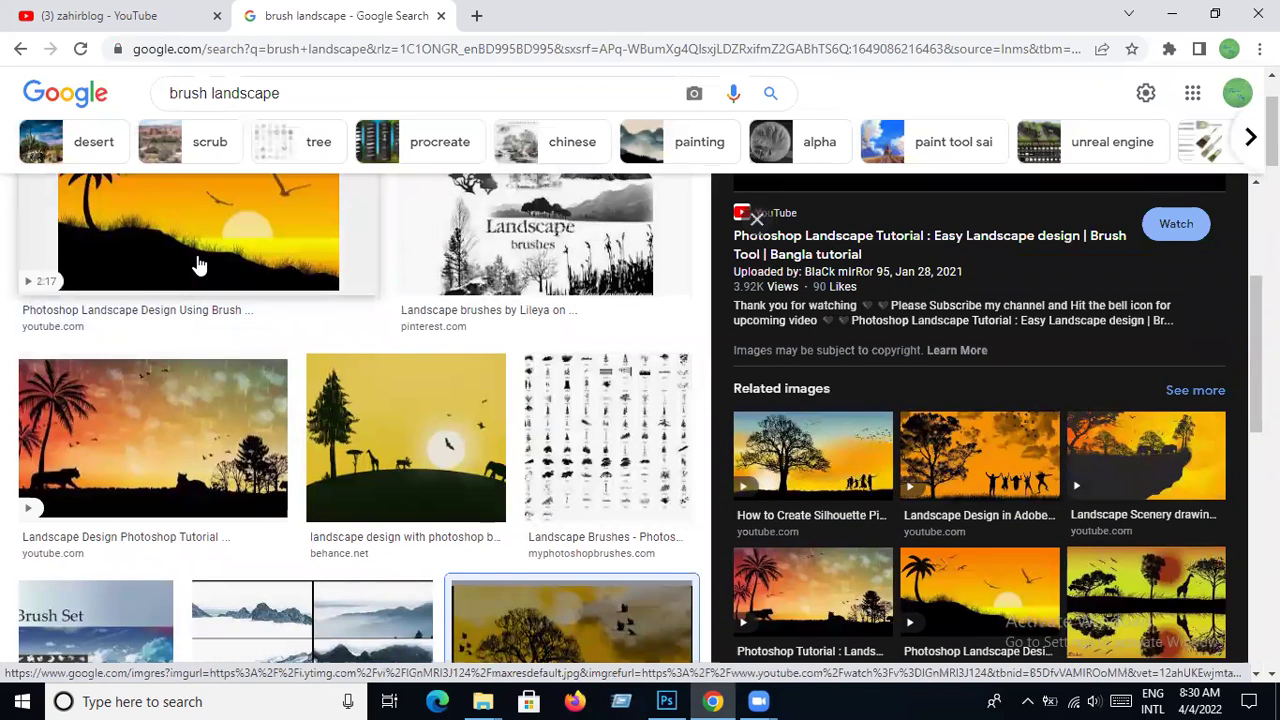
{"action": "scroll", "coordinate": [199, 265], "scroll_direction": "up", "scroll_amount": 1}
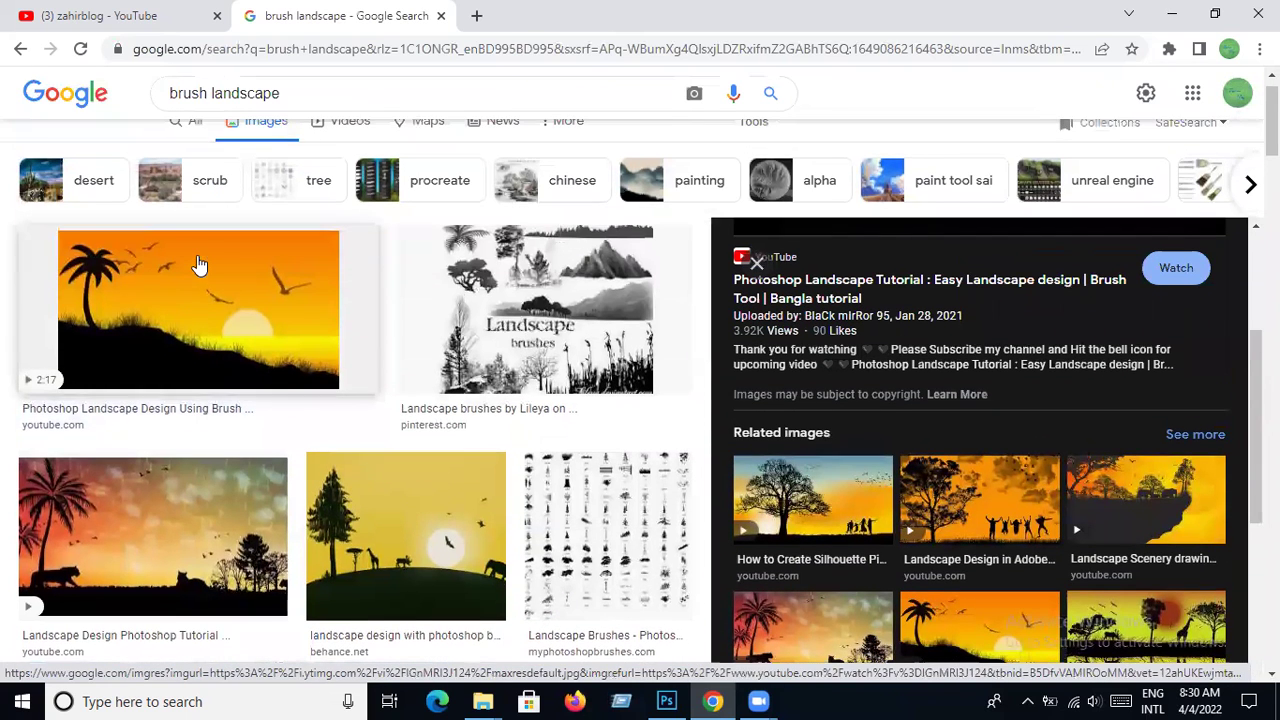
{"action": "left_click", "coordinate": [243, 300]}
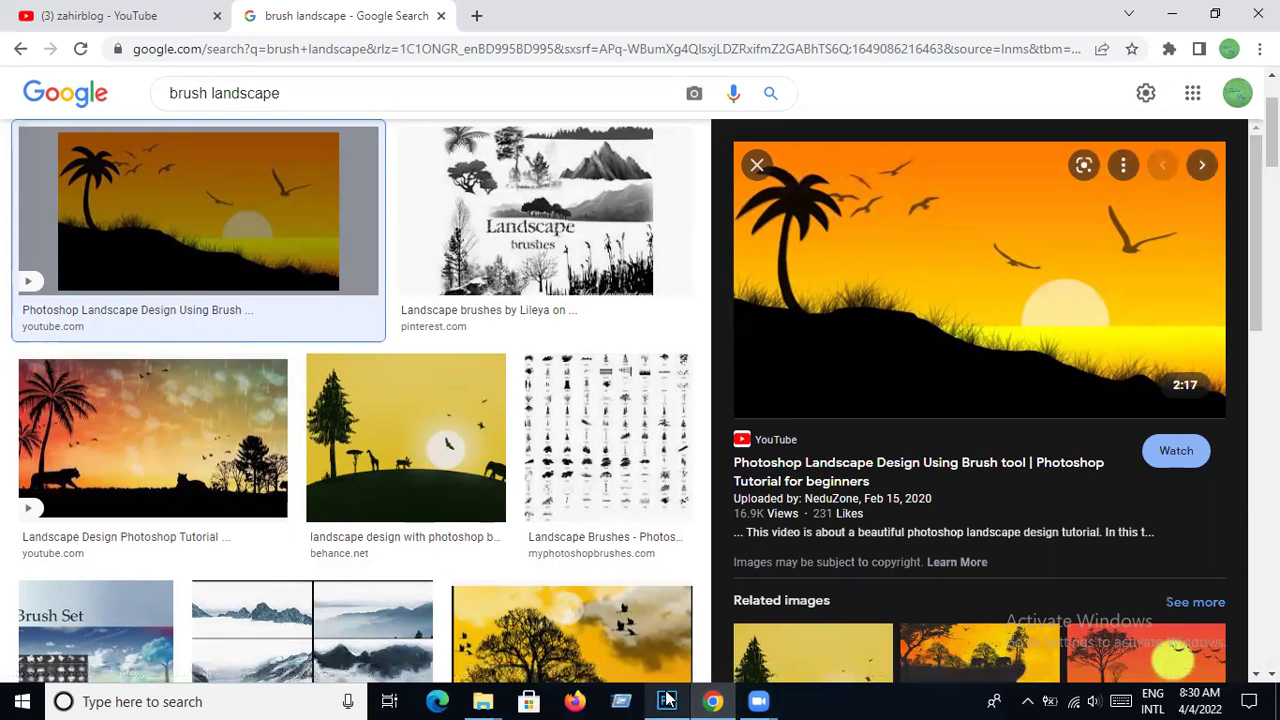
{"action": "mouse_move", "coordinate": [666, 701]}
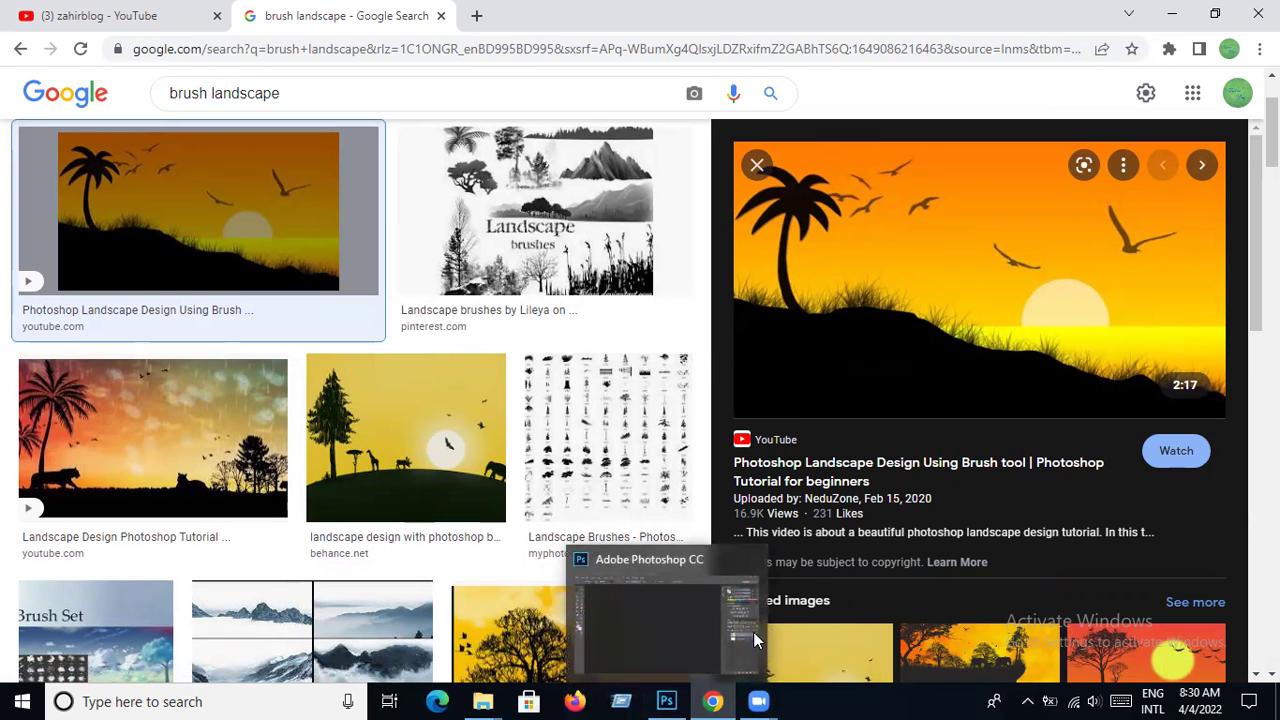
{"action": "left_click", "coordinate": [667, 700]}
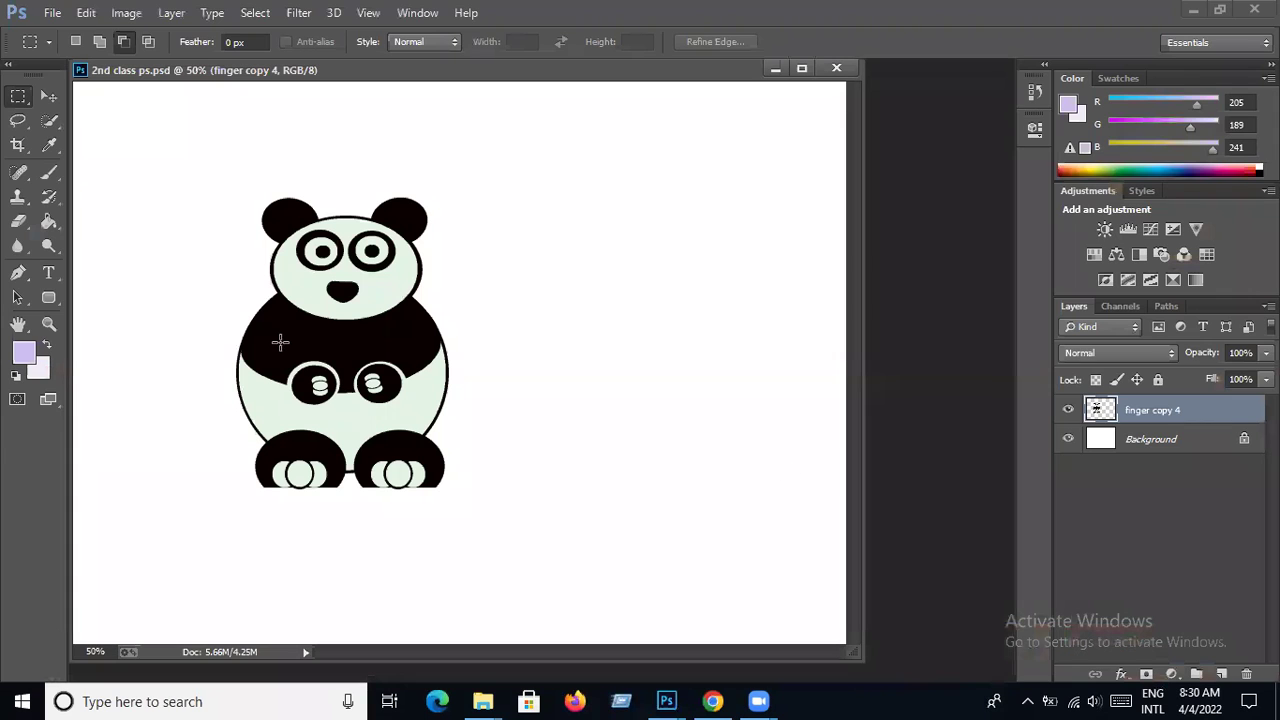
- Close the panda document and start a new document named '3rd no class'
{"action": "left_click", "coordinate": [836, 68]}
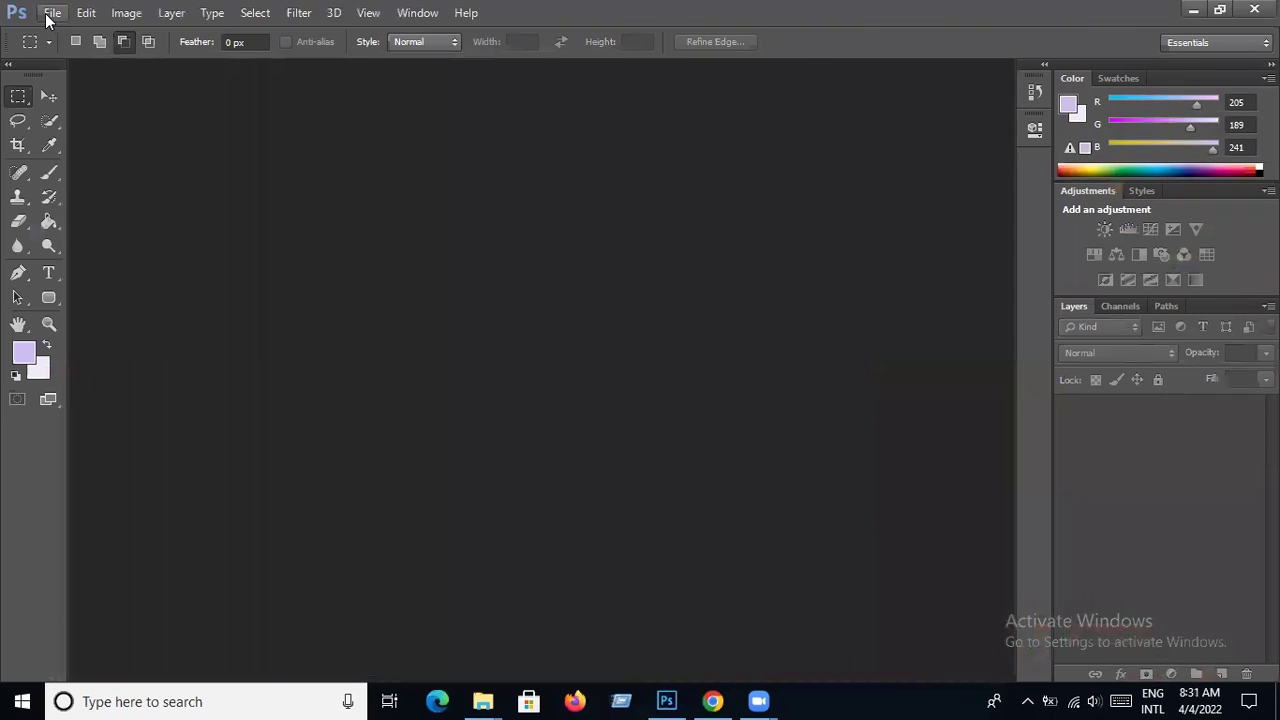
{"action": "left_click", "coordinate": [50, 14]}
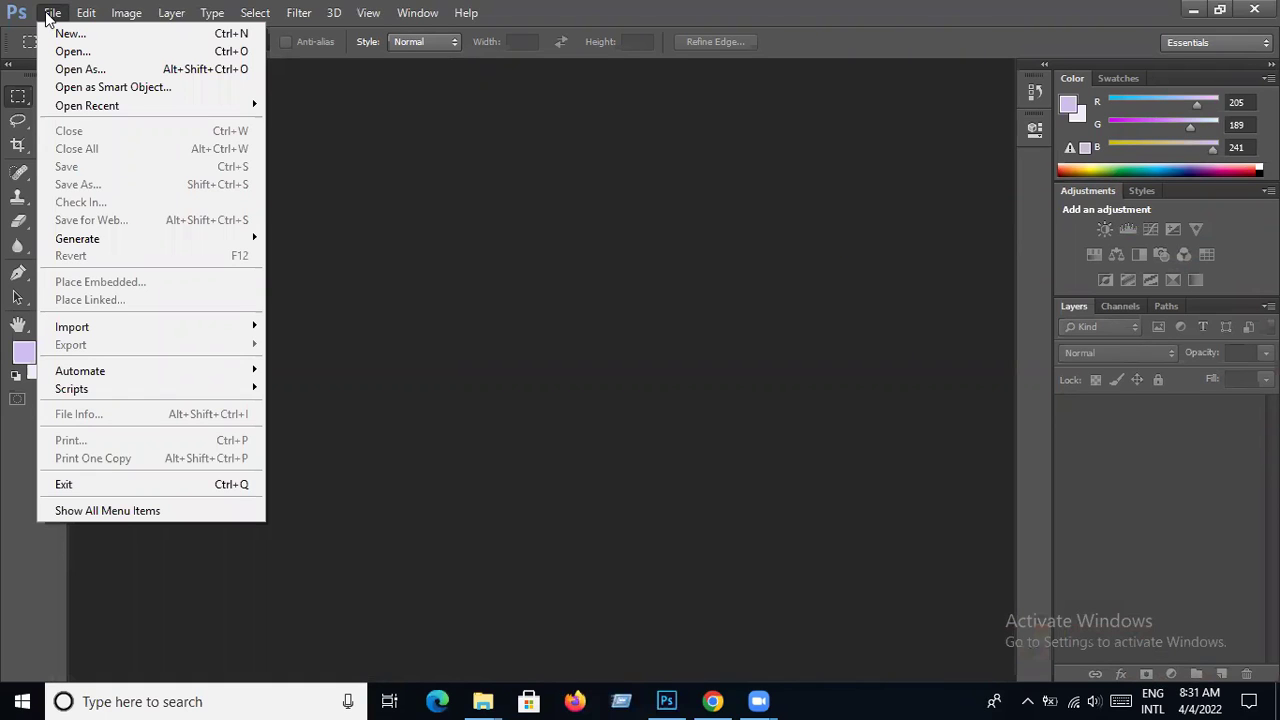
{"action": "left_click", "coordinate": [58, 36]}
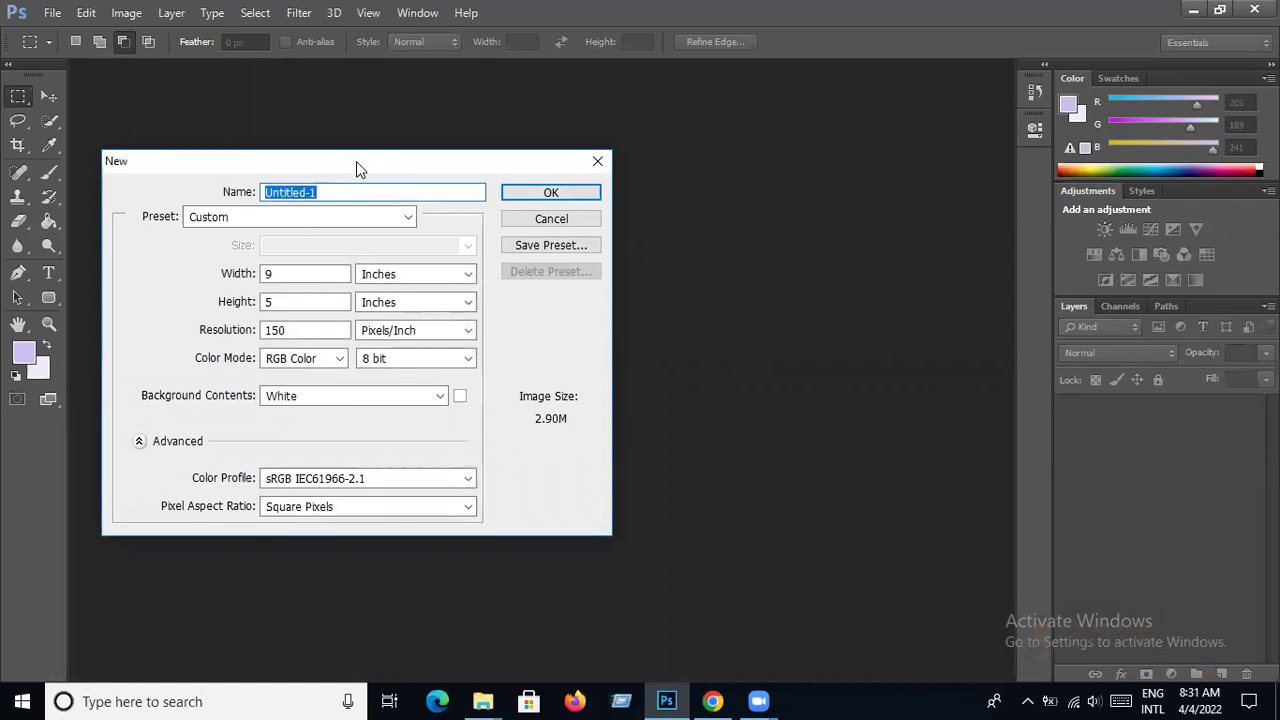
{"action": "left_click_drag", "start_coordinate": [356, 161], "coordinate": [513, 114]}
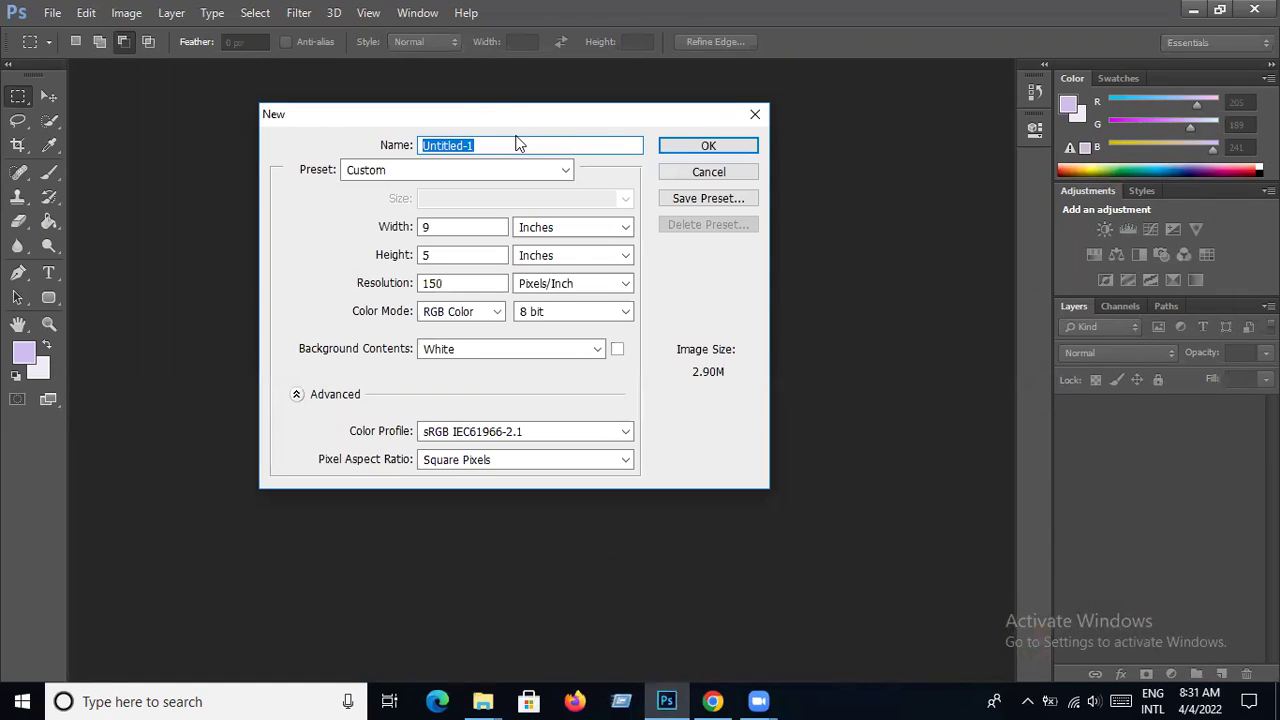
{"action": "type", "text": "3r"}
{"action": "type", "text": "d "}
{"action": "type", "text": "no cls"}
{"action": "key", "text": "BackSpace"}
{"action": "type", "text": "ass"}
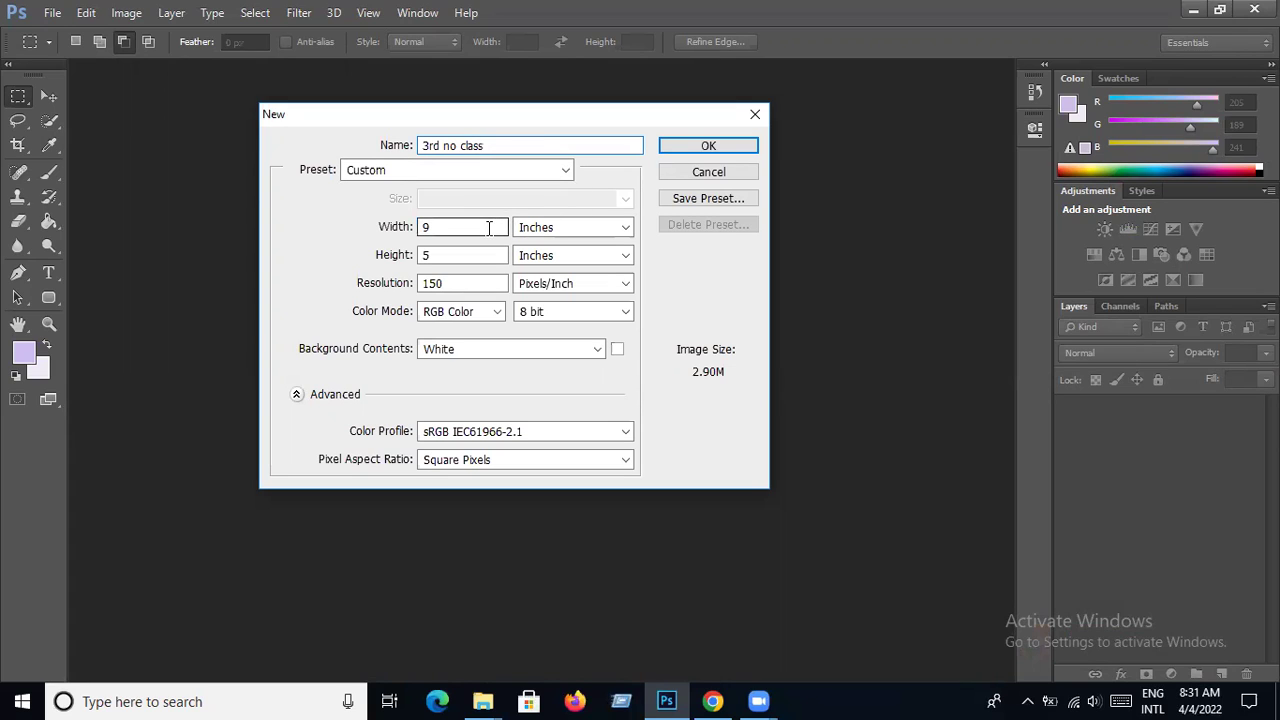
- Set the new document size to 11 × 8 inches
{"action": "left_click", "coordinate": [556, 232]}
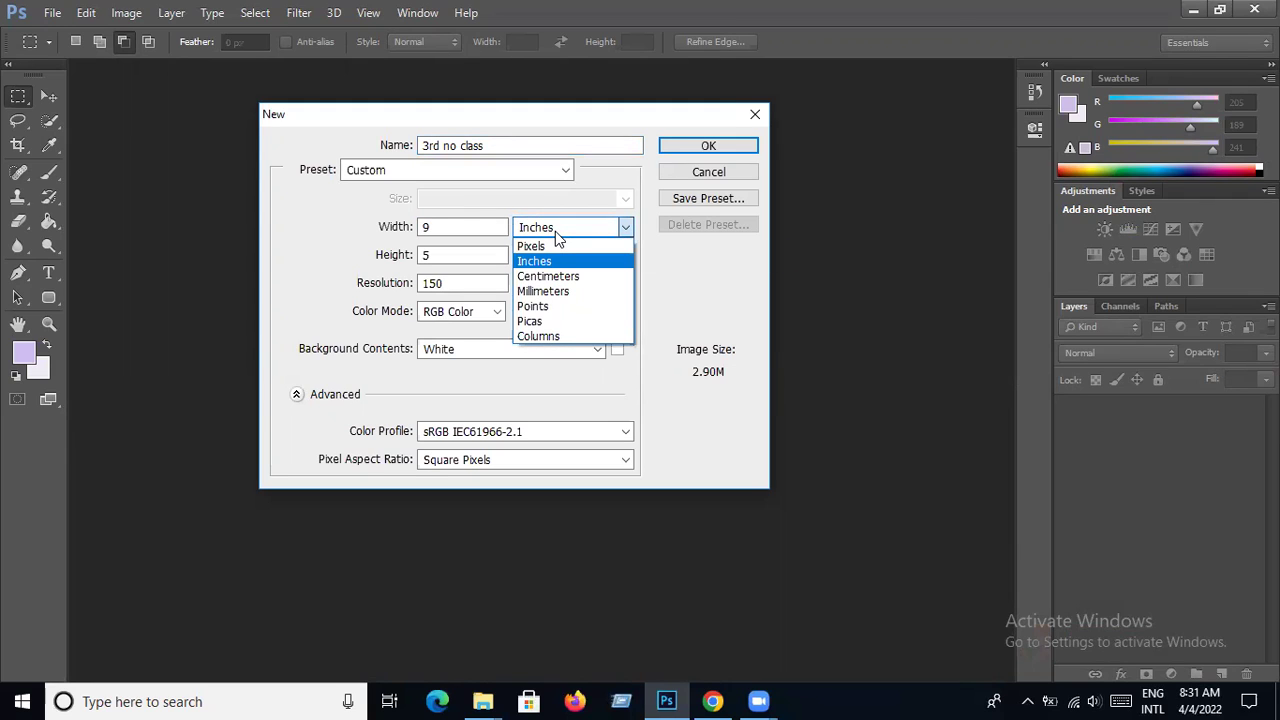
{"action": "left_click", "coordinate": [437, 229]}
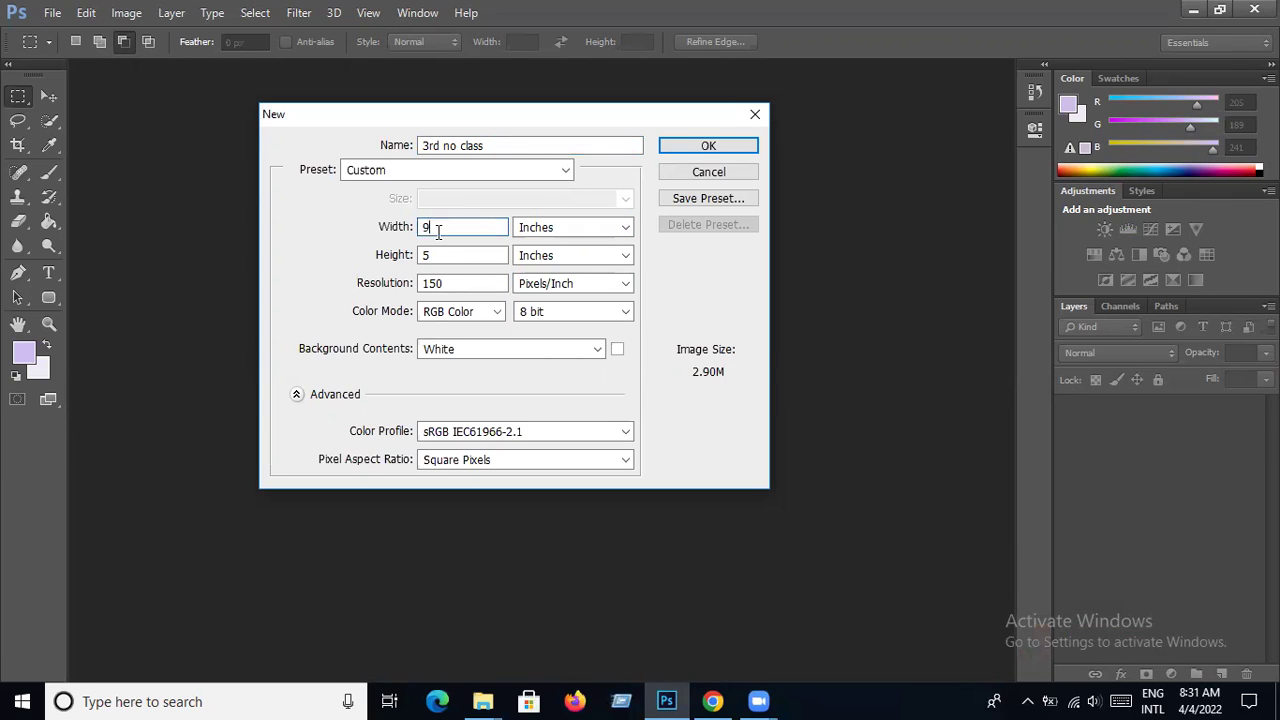
{"action": "key", "text": "BackSpace"}
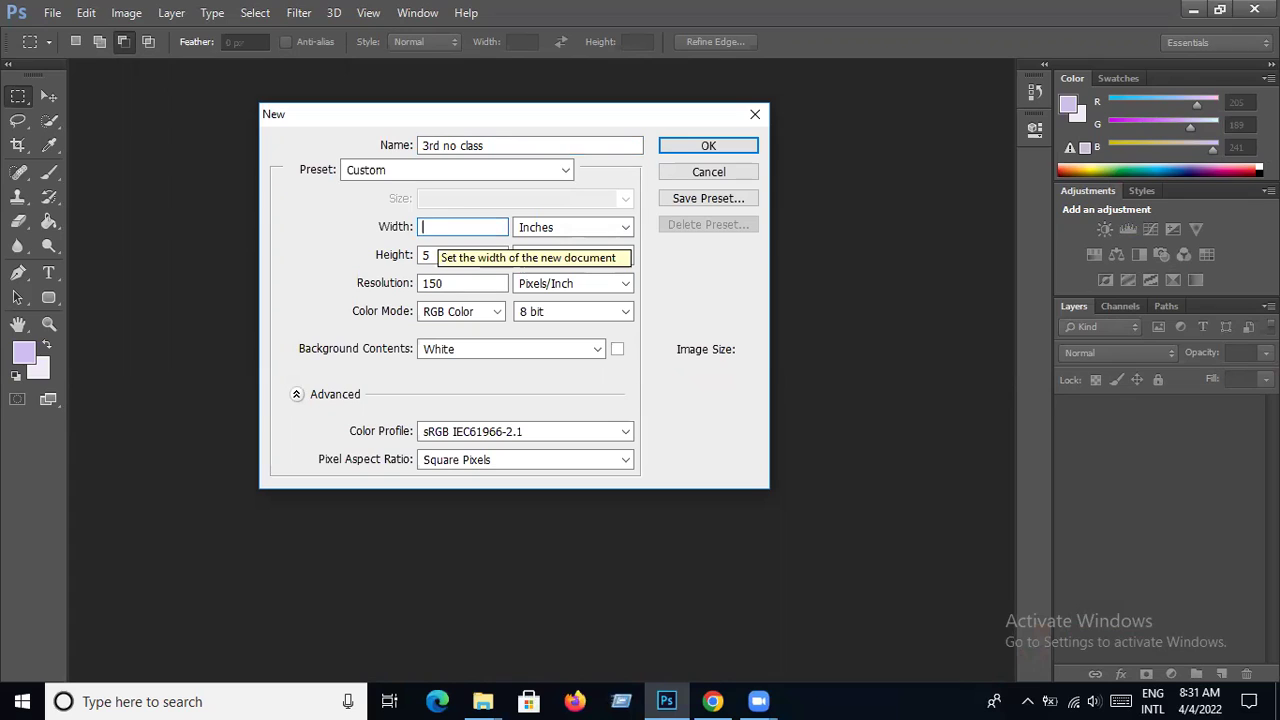
{"action": "type", "text": "11"}
{"action": "left_click", "coordinate": [436, 254]}
{"action": "key", "text": "BackSpace"}
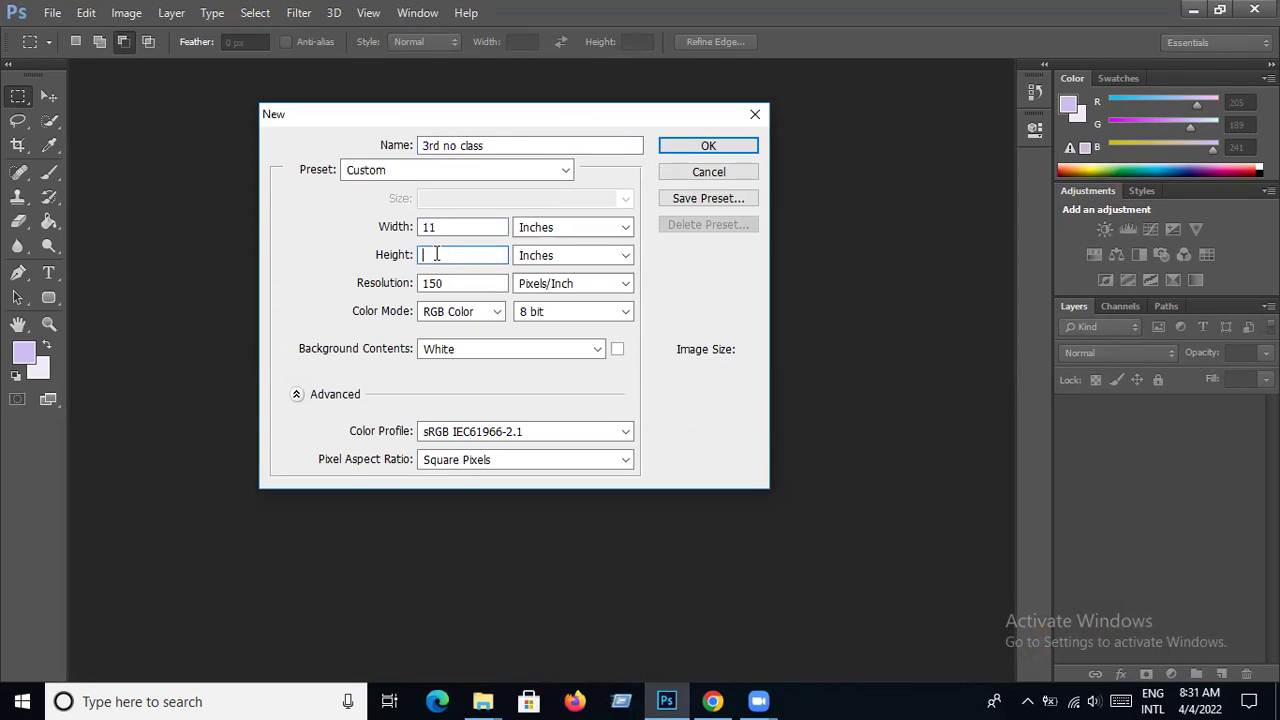
{"action": "type", "text": "8"}
- Keep RGB Color mode at 150 ppi with White background and create the document
{"action": "left_click", "coordinate": [486, 316]}
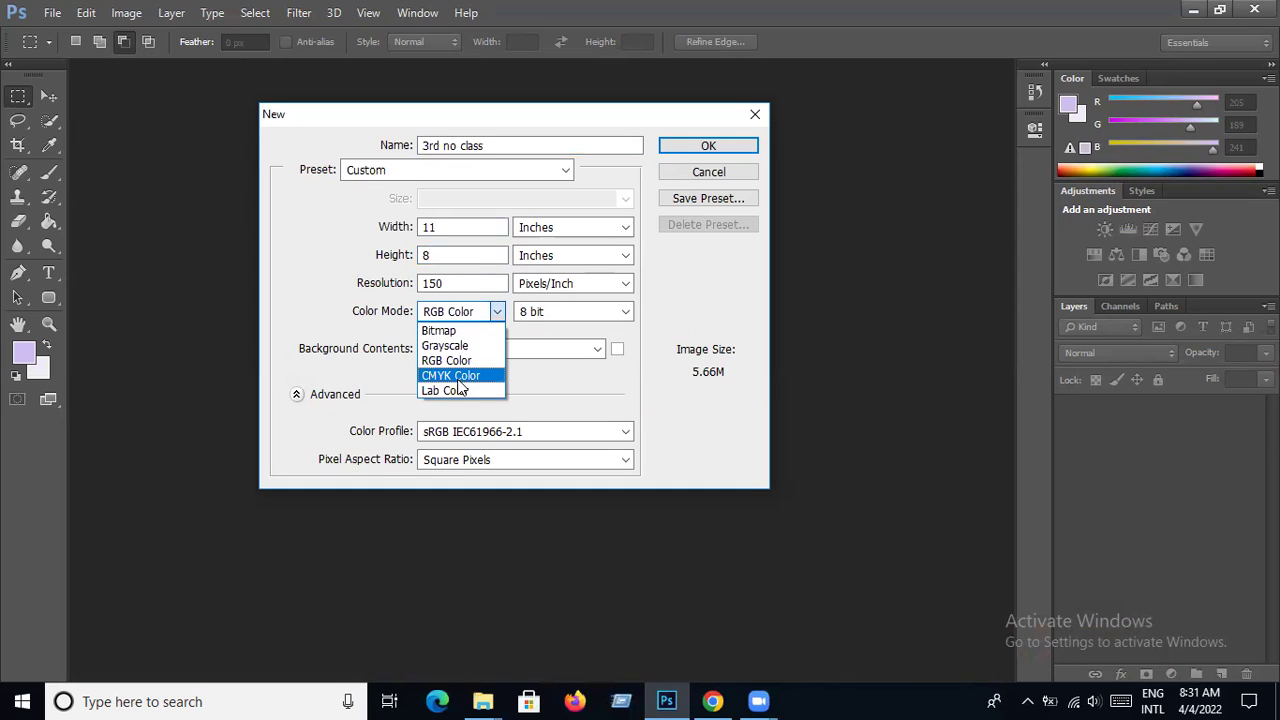
{"action": "left_click", "coordinate": [472, 377]}
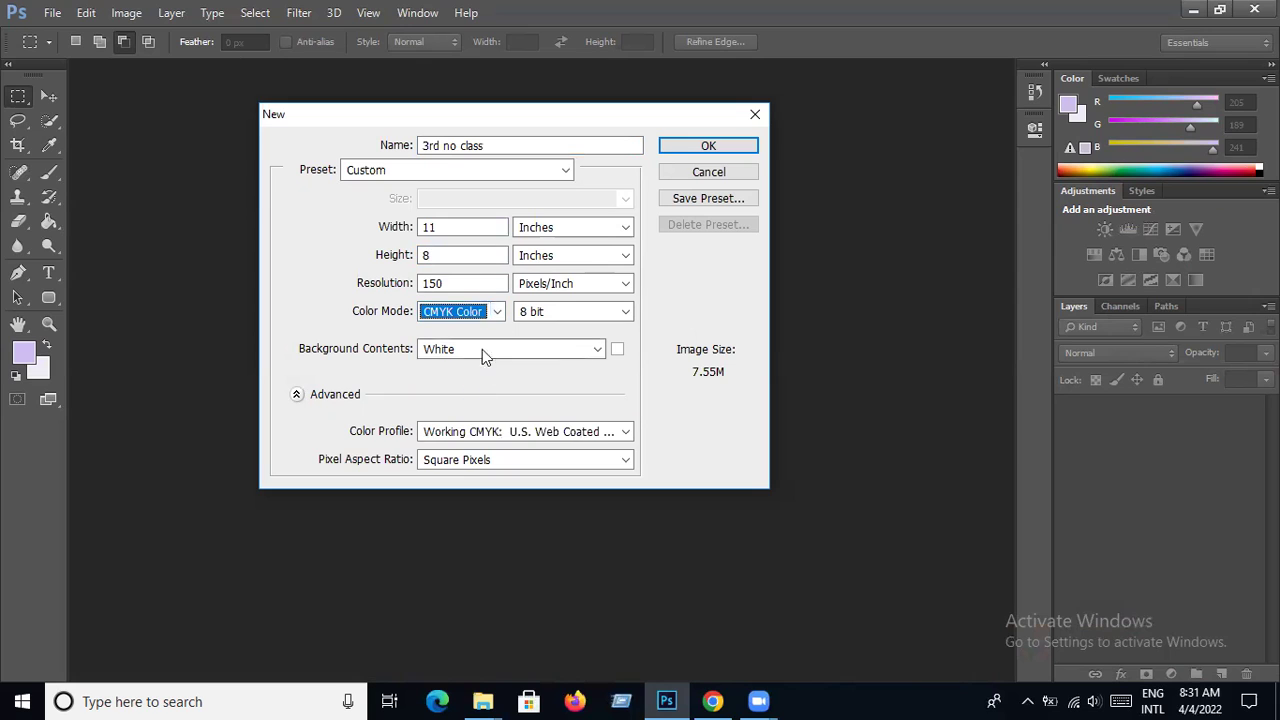
{"action": "left_click", "coordinate": [494, 312]}
{"action": "left_click", "coordinate": [443, 360]}
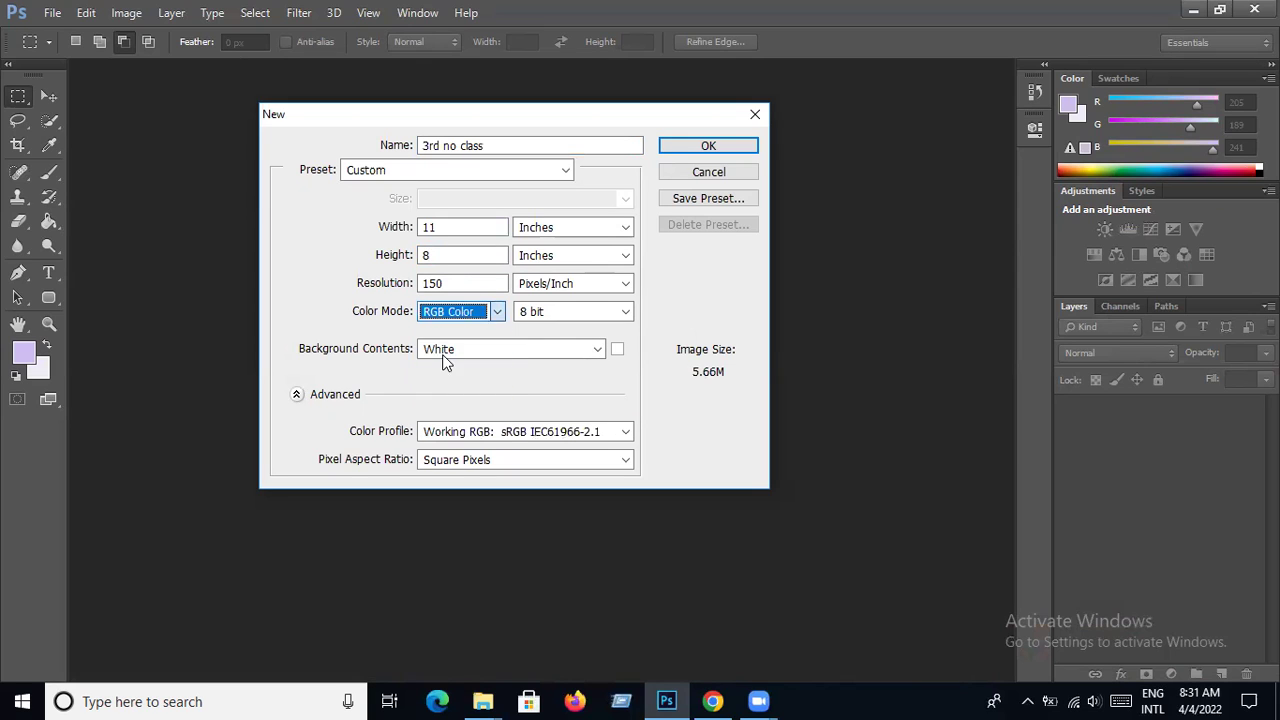
{"action": "left_click", "coordinate": [463, 285]}
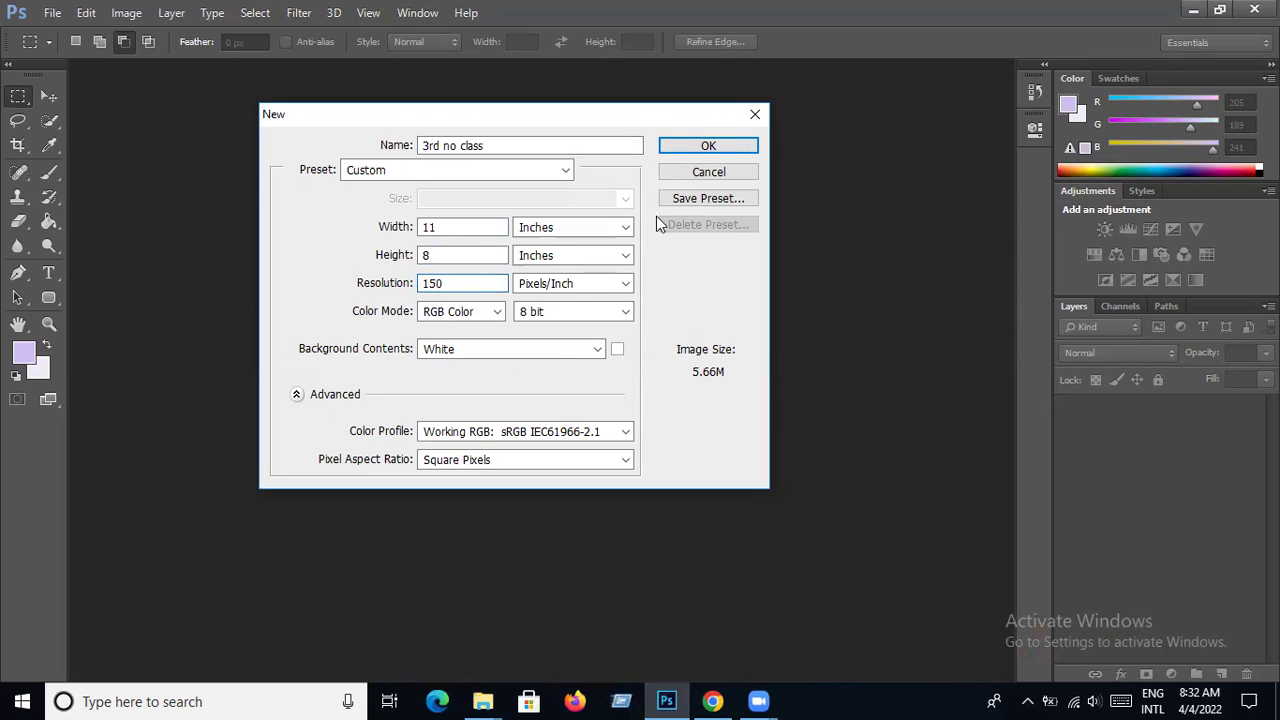
{"action": "left_click", "coordinate": [704, 148]}
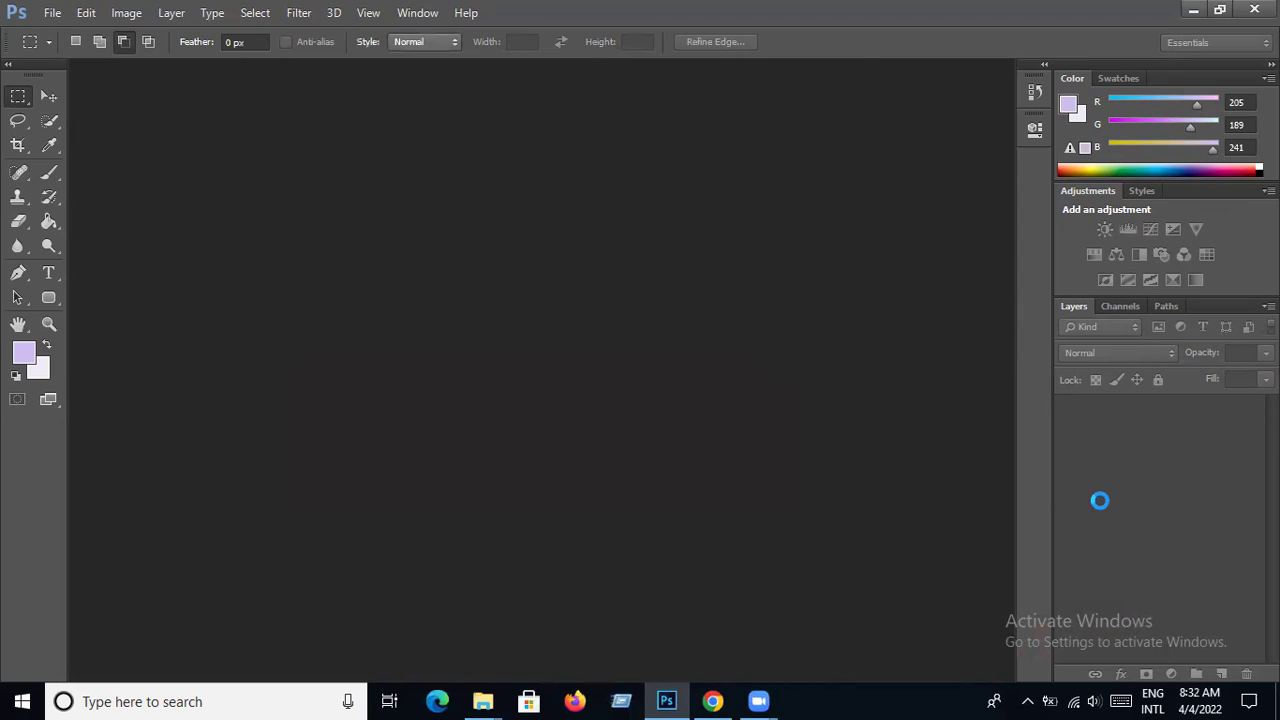
- Replace '3rd no class' with a default blank Untitled-1 canvas and select the Brush Tool
{"action": "left_click_drag", "start_coordinate": [402, 70], "coordinate": [477, 73]}
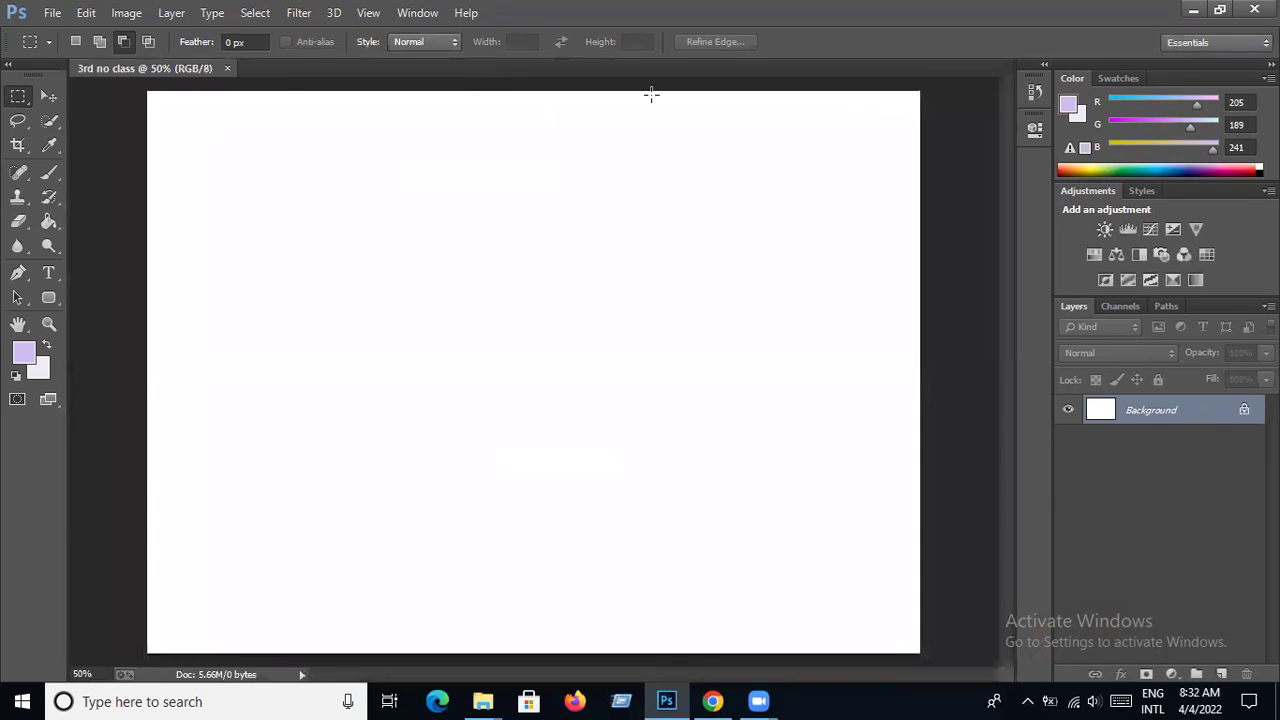
{"action": "left_click", "coordinate": [229, 68]}
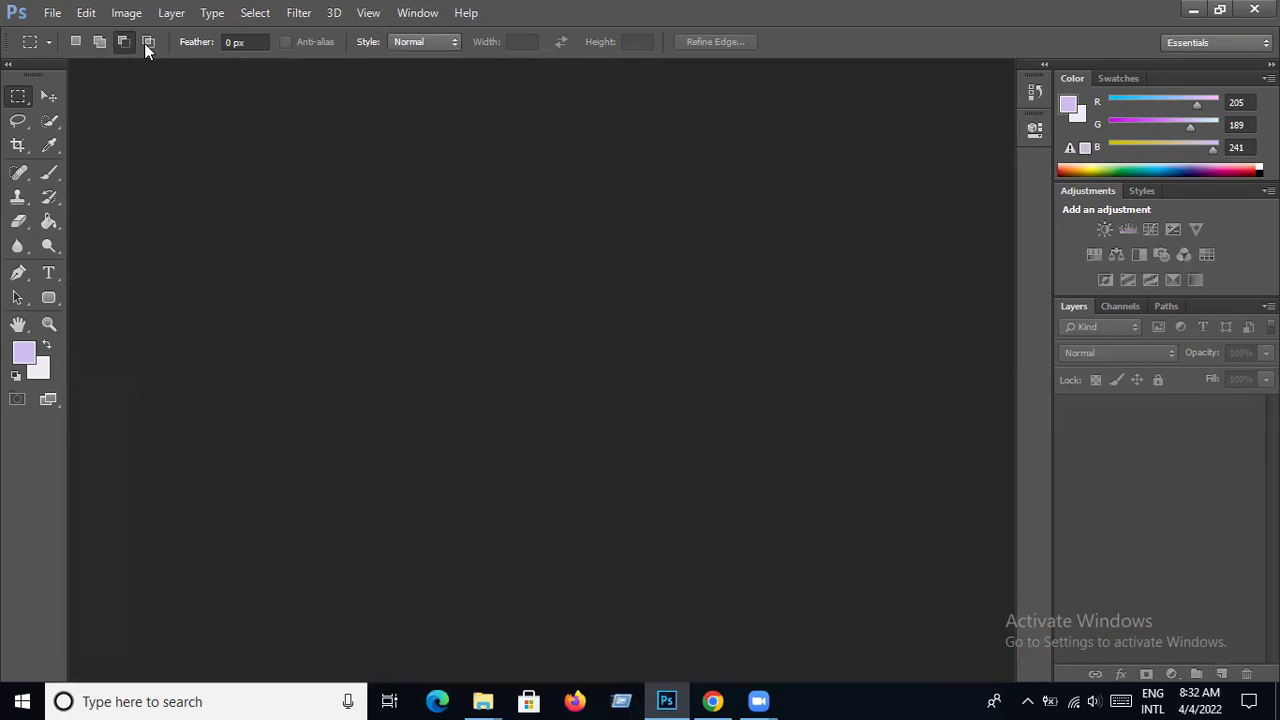
{"action": "left_click", "coordinate": [50, 12]}
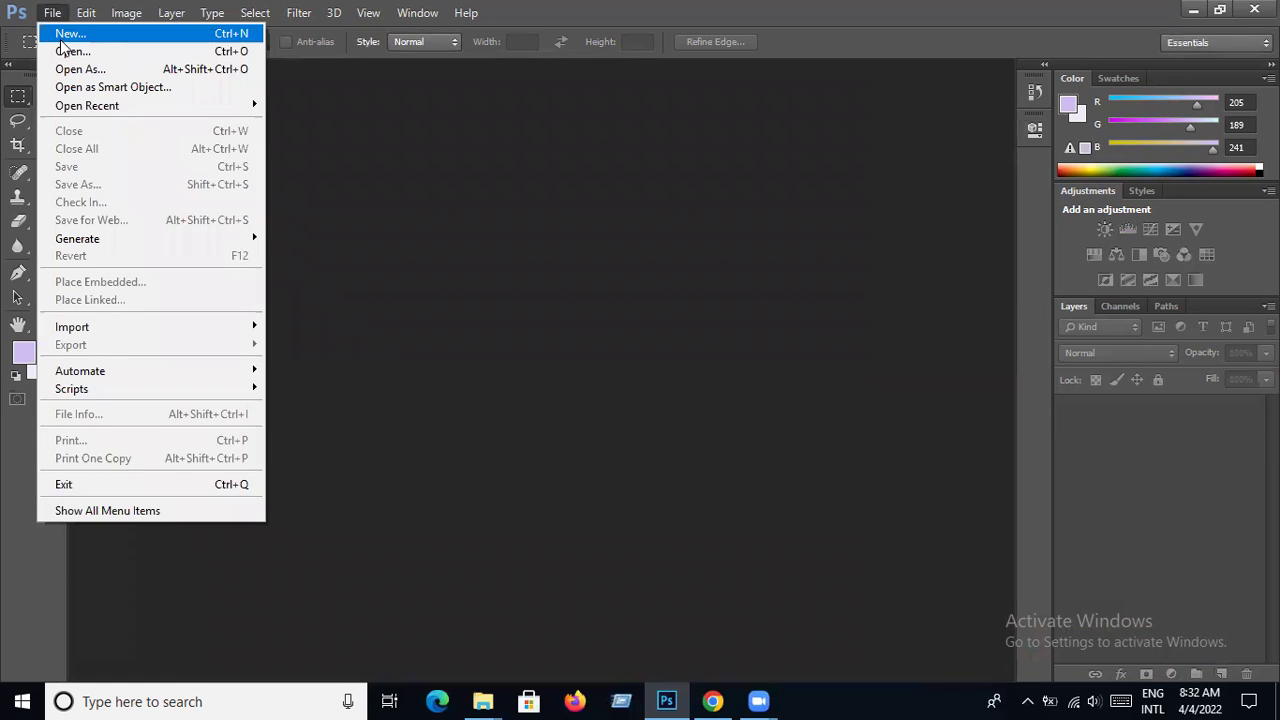
{"action": "left_click", "coordinate": [65, 34]}
{"action": "left_click", "coordinate": [709, 146]}
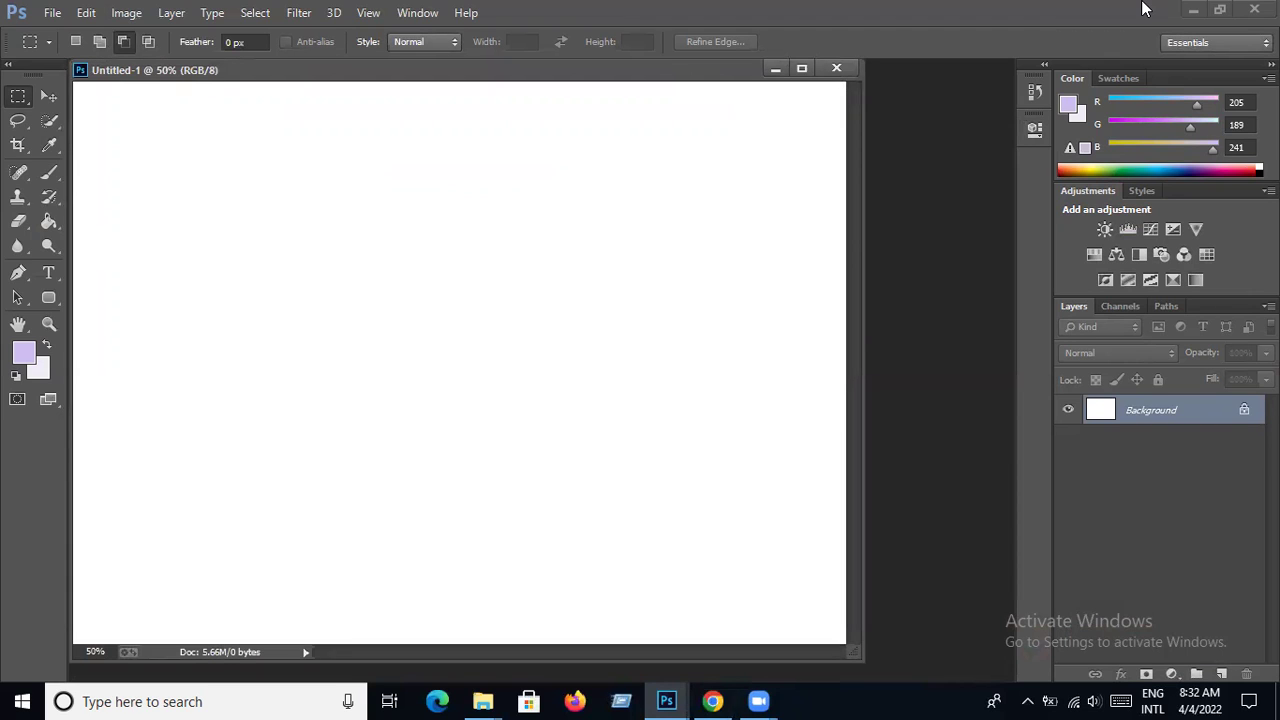
{"action": "left_click", "coordinate": [50, 173]}
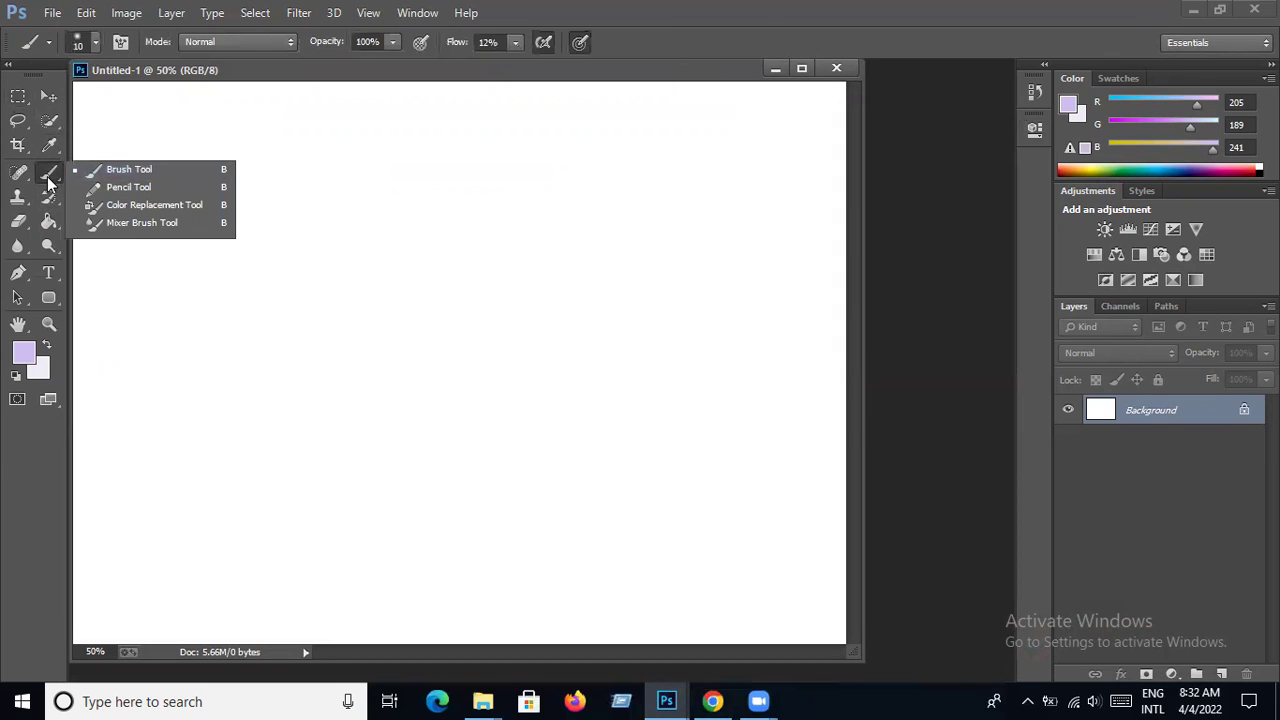
{"action": "left_click", "coordinate": [50, 178]}
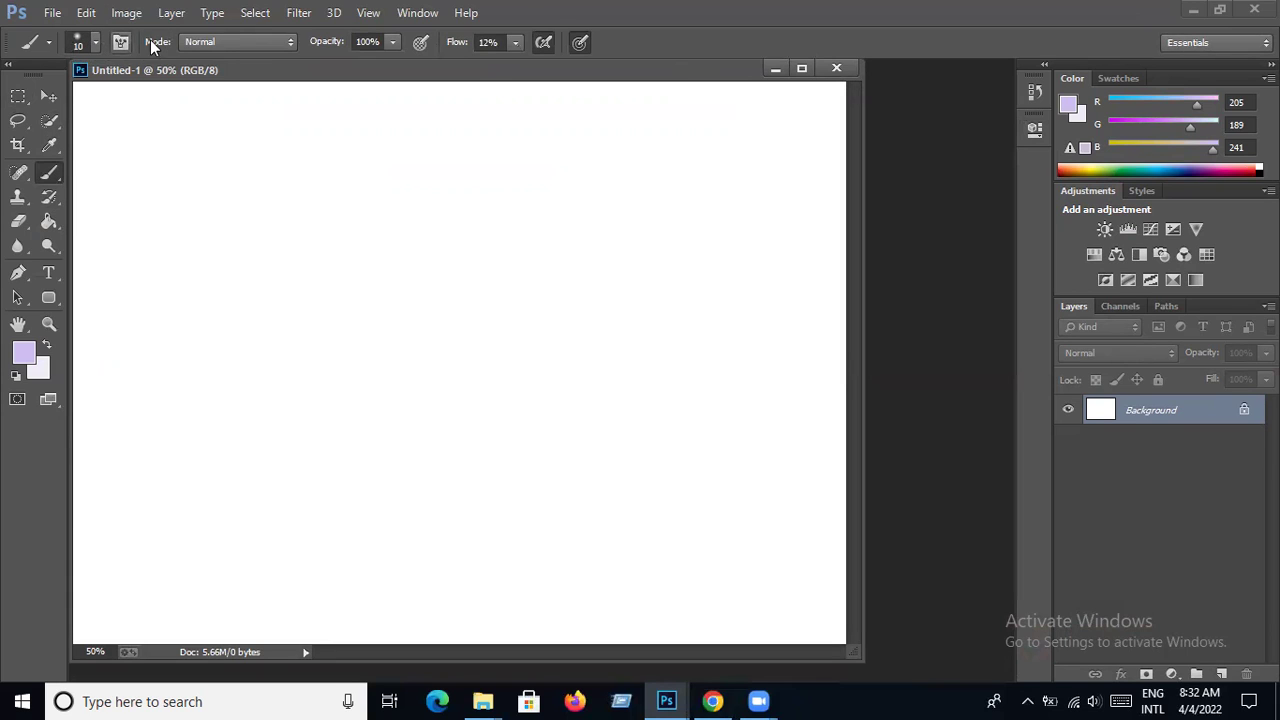
- Browse down through the loaded silhouette brushes in the Brush Preset picker
{"action": "left_click", "coordinate": [95, 42]}
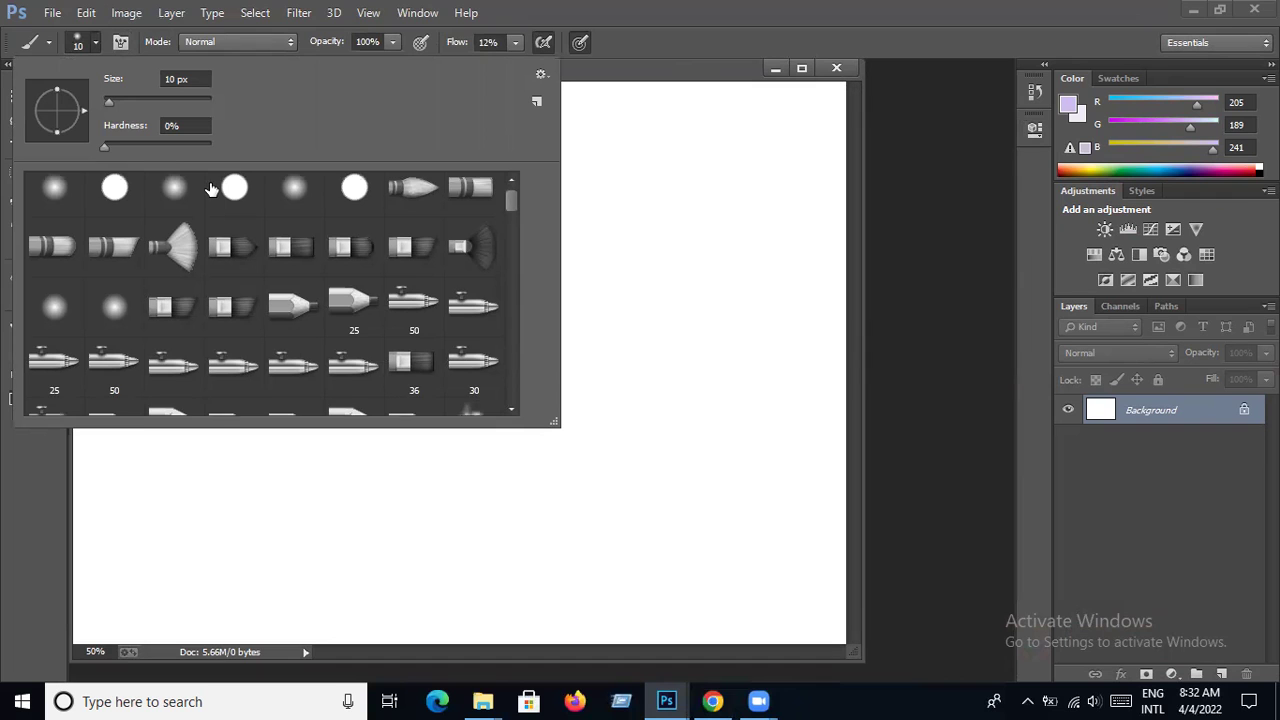
{"action": "scroll", "coordinate": [210, 190], "scroll_direction": "down", "scroll_amount": 2}
{"action": "scroll", "coordinate": [210, 190], "scroll_direction": "down", "scroll_amount": 1}
{"action": "scroll", "coordinate": [213, 190], "scroll_direction": "down", "scroll_amount": 2}
{"action": "scroll", "coordinate": [213, 190], "scroll_direction": "down", "scroll_amount": 2}
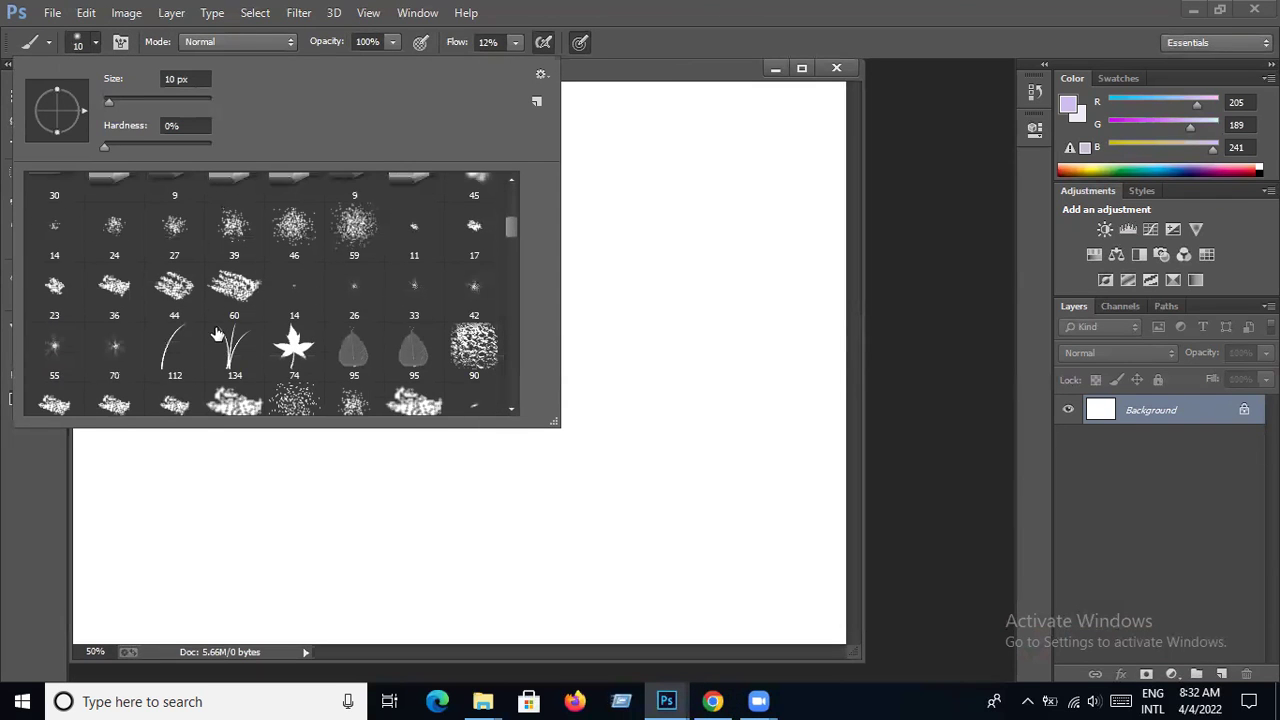
{"action": "scroll", "coordinate": [216, 320], "scroll_direction": "down", "scroll_amount": 2}
{"action": "scroll", "coordinate": [216, 320], "scroll_direction": "down", "scroll_amount": 2}
{"action": "scroll", "coordinate": [216, 320], "scroll_direction": "down", "scroll_amount": 1}
{"action": "scroll", "coordinate": [216, 320], "scroll_direction": "down", "scroll_amount": 1}
{"action": "scroll", "coordinate": [216, 320], "scroll_direction": "down", "scroll_amount": 1}
{"action": "scroll", "coordinate": [216, 318], "scroll_direction": "down", "scroll_amount": 2}
{"action": "scroll", "coordinate": [216, 316], "scroll_direction": "down", "scroll_amount": 1}
{"action": "scroll", "coordinate": [250, 300], "scroll_direction": "down", "scroll_amount": 1}
{"action": "scroll", "coordinate": [300, 288], "scroll_direction": "down", "scroll_amount": 1}
{"action": "scroll", "coordinate": [310, 292], "scroll_direction": "down", "scroll_amount": 1}
{"action": "scroll", "coordinate": [308, 292], "scroll_direction": "down", "scroll_amount": 1}
{"action": "scroll", "coordinate": [308, 292], "scroll_direction": "down", "scroll_amount": 1}
{"action": "scroll", "coordinate": [308, 292], "scroll_direction": "down", "scroll_amount": 1}
{"action": "scroll", "coordinate": [308, 292], "scroll_direction": "down", "scroll_amount": 1}
{"action": "scroll", "coordinate": [308, 292], "scroll_direction": "down", "scroll_amount": 1}
{"action": "scroll", "coordinate": [306, 286], "scroll_direction": "down", "scroll_amount": 2}
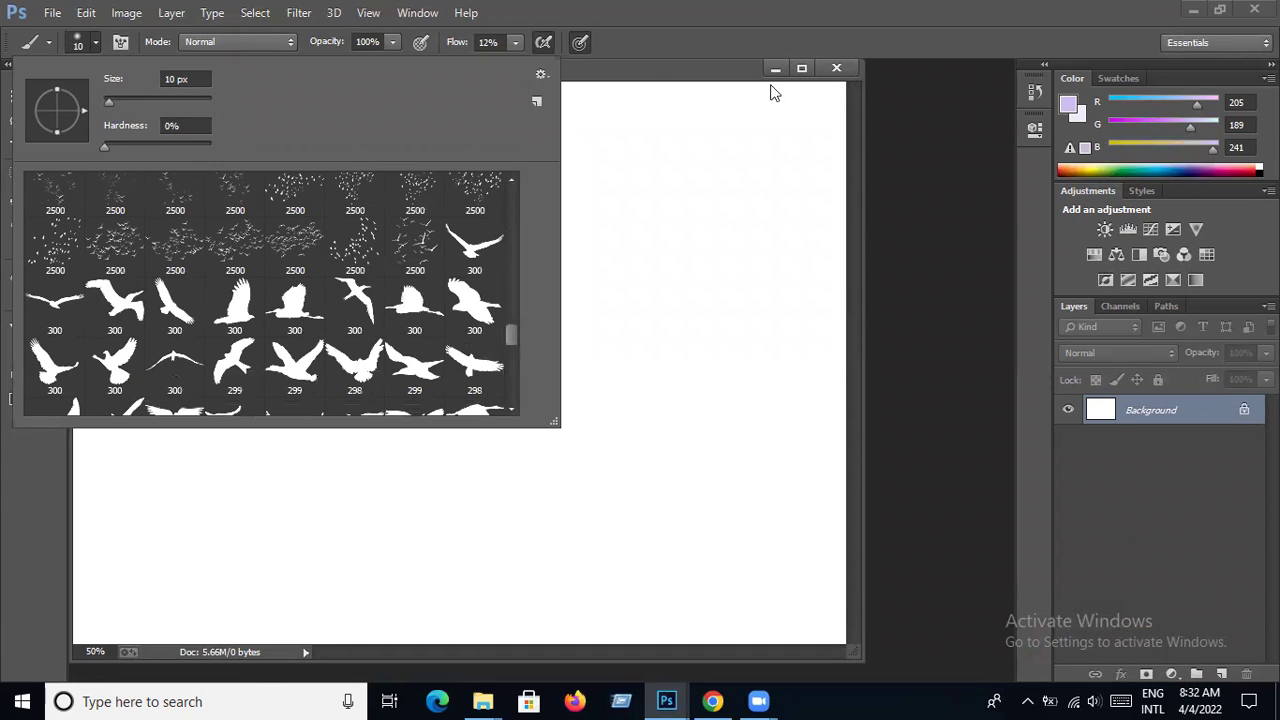
- Check the Brush Preset picker's options menu without changing anything
{"action": "left_click", "coordinate": [540, 77]}
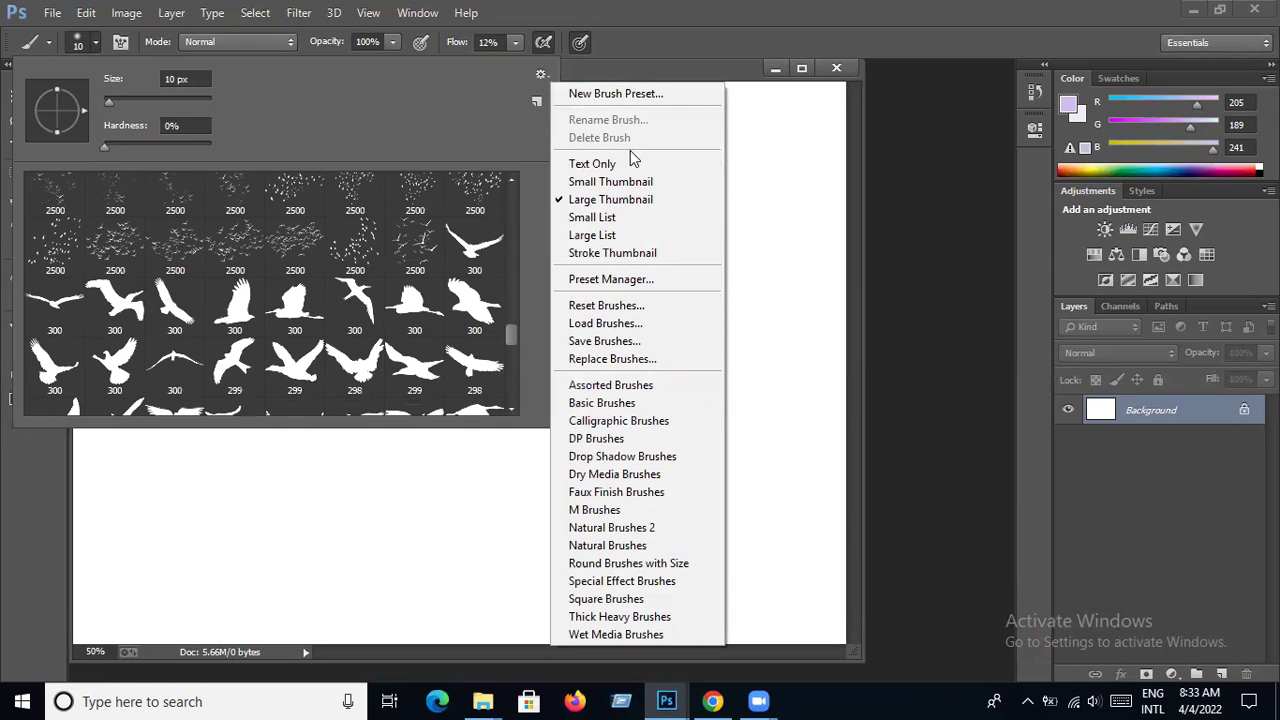
{"action": "left_click", "coordinate": [538, 77]}
{"action": "left_click", "coordinate": [538, 77]}
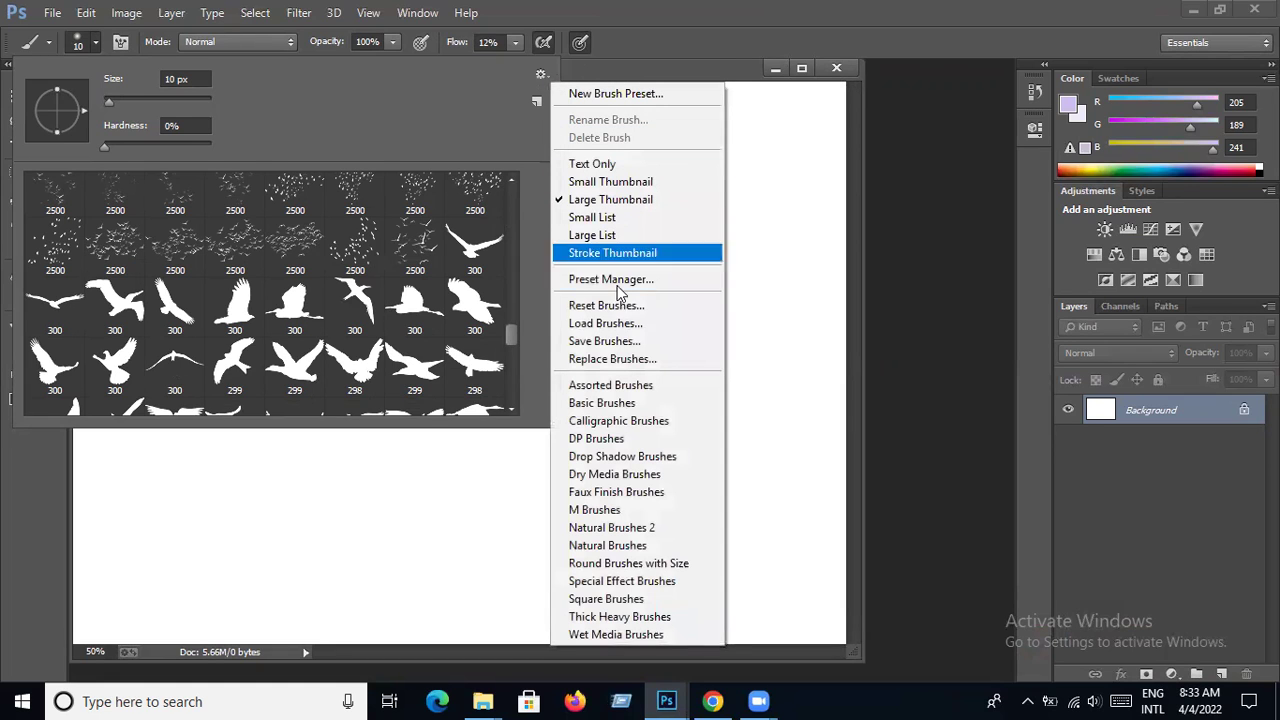
{"action": "left_click", "coordinate": [541, 75]}
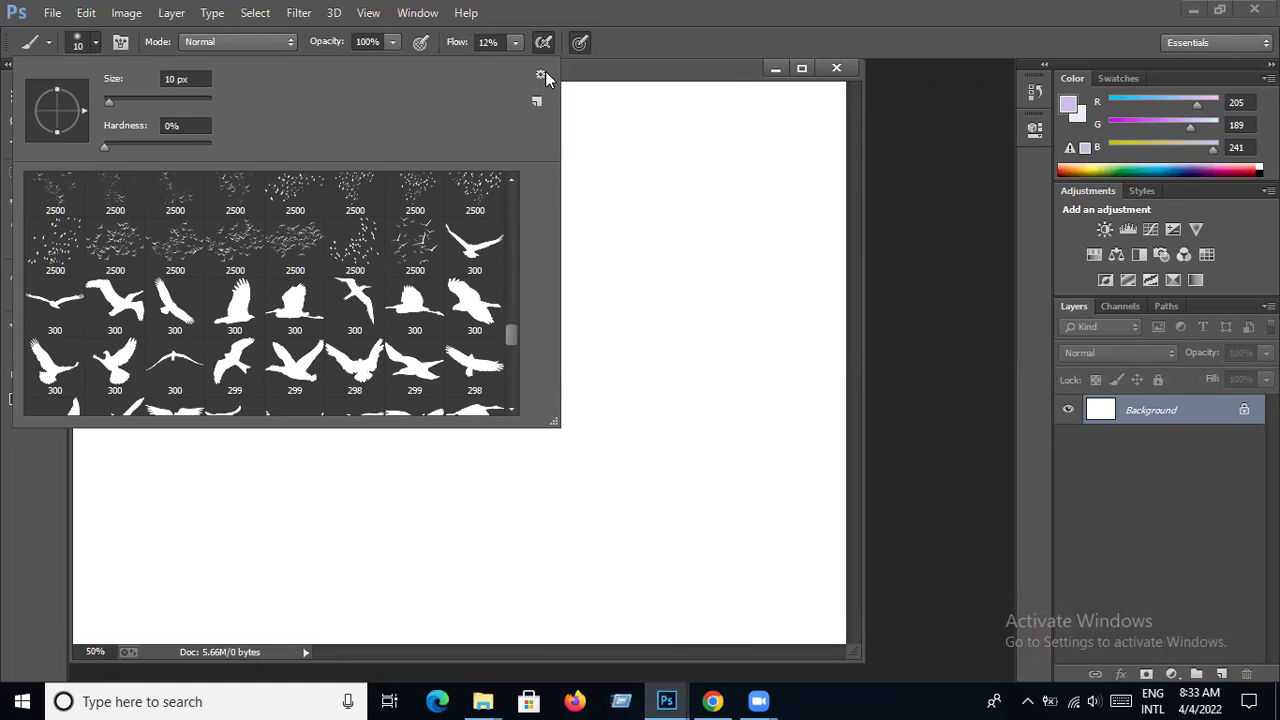
{"action": "left_click", "coordinate": [541, 74]}
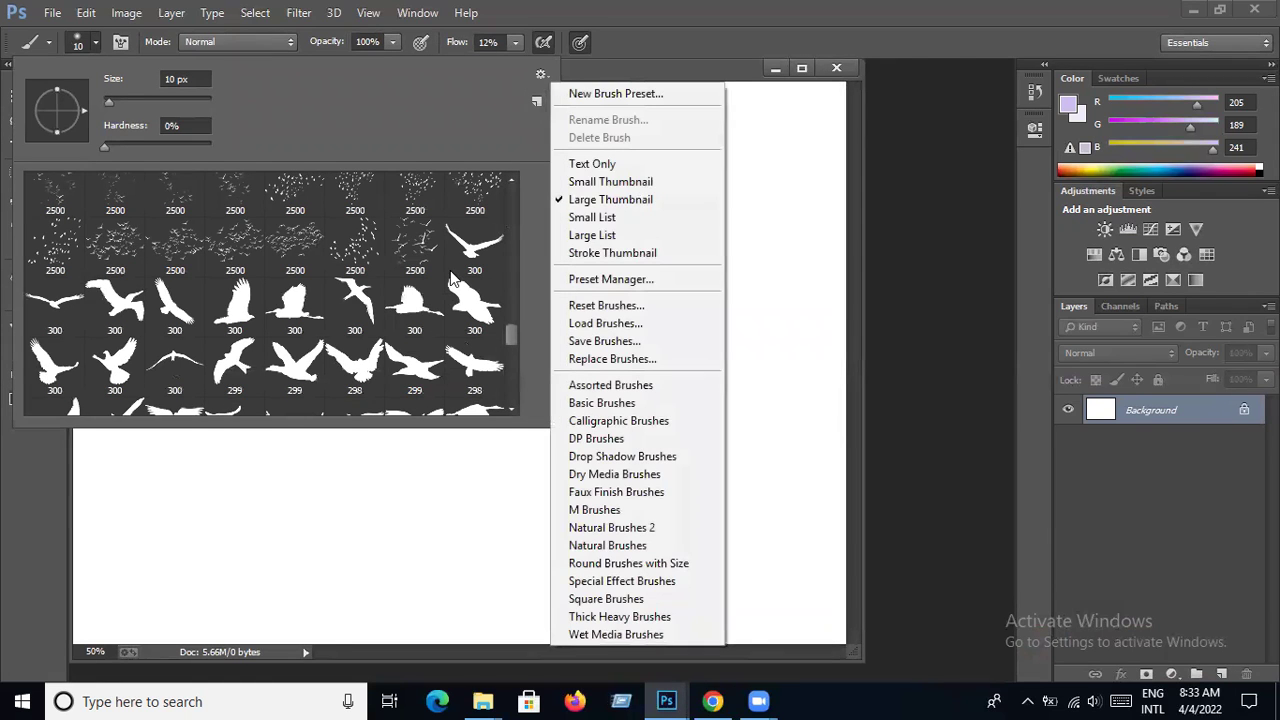
{"action": "left_click", "coordinate": [538, 75]}
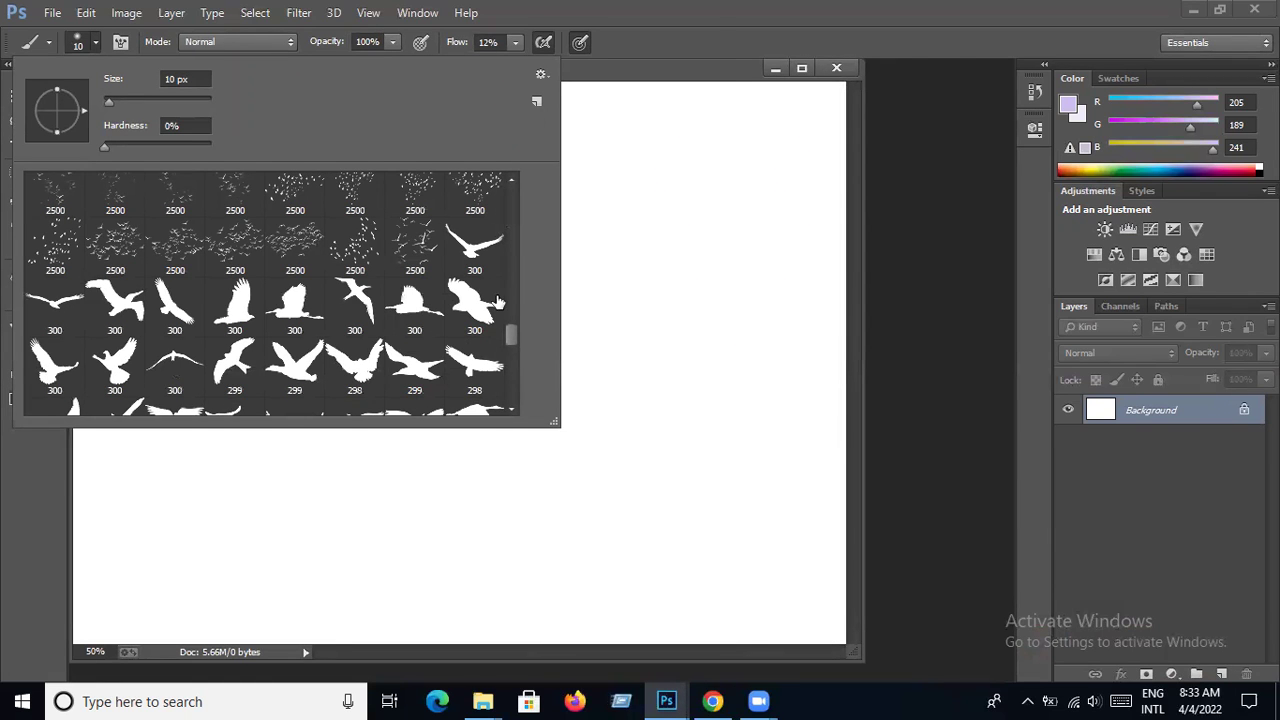
- Scroll back through the brush presets, then minimize Photoshop to reach Chrome
{"action": "scroll", "coordinate": [380, 296], "scroll_direction": "up", "scroll_amount": 2}
{"action": "scroll", "coordinate": [380, 296], "scroll_direction": "up", "scroll_amount": 2}
{"action": "scroll", "coordinate": [381, 293], "scroll_direction": "up", "scroll_amount": 2}
{"action": "scroll", "coordinate": [381, 293], "scroll_direction": "up", "scroll_amount": 2}
{"action": "scroll", "coordinate": [382, 292], "scroll_direction": "up", "scroll_amount": 2}
{"action": "scroll", "coordinate": [383, 290], "scroll_direction": "up", "scroll_amount": 2}
{"action": "scroll", "coordinate": [384, 289], "scroll_direction": "up", "scroll_amount": 2}
{"action": "scroll", "coordinate": [383, 290], "scroll_direction": "up", "scroll_amount": 2}
{"action": "scroll", "coordinate": [383, 290], "scroll_direction": "up", "scroll_amount": 2}
{"action": "scroll", "coordinate": [383, 290], "scroll_direction": "up", "scroll_amount": 2}
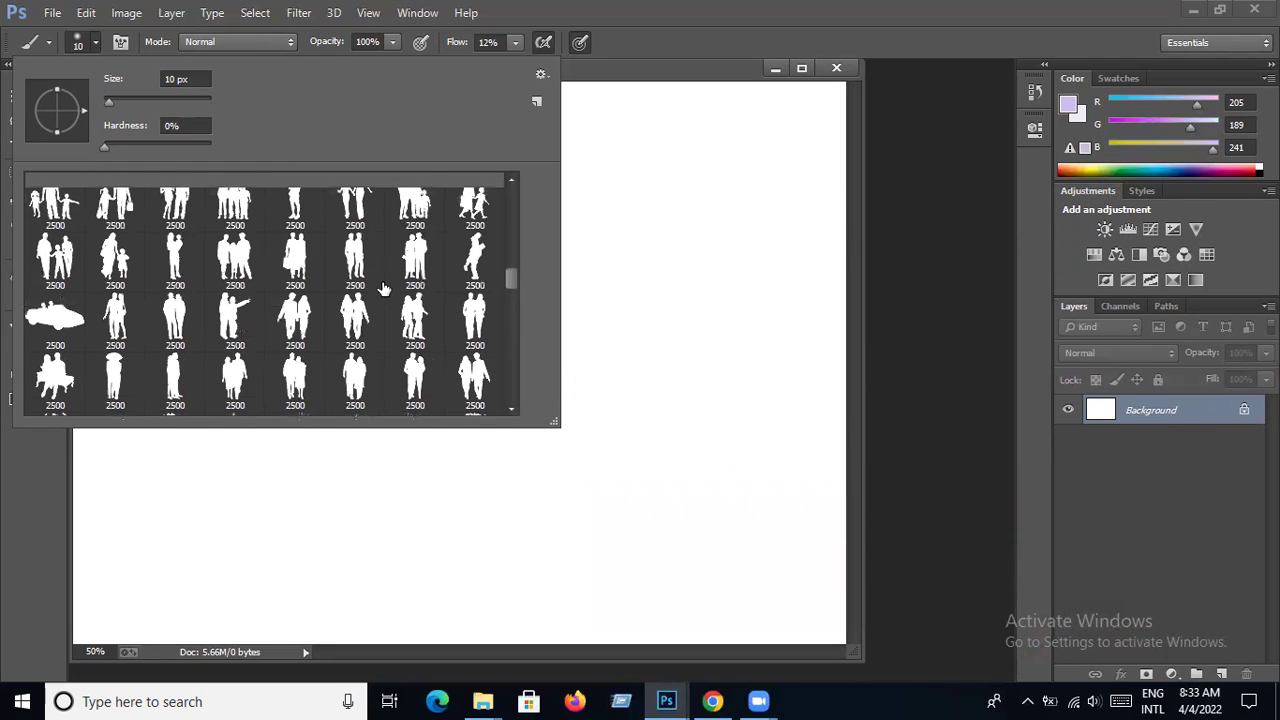
{"action": "scroll", "coordinate": [383, 290], "scroll_direction": "up", "scroll_amount": 2}
{"action": "scroll", "coordinate": [352, 292], "scroll_direction": "up", "scroll_amount": 2}
{"action": "scroll", "coordinate": [352, 292], "scroll_direction": "up", "scroll_amount": 2}
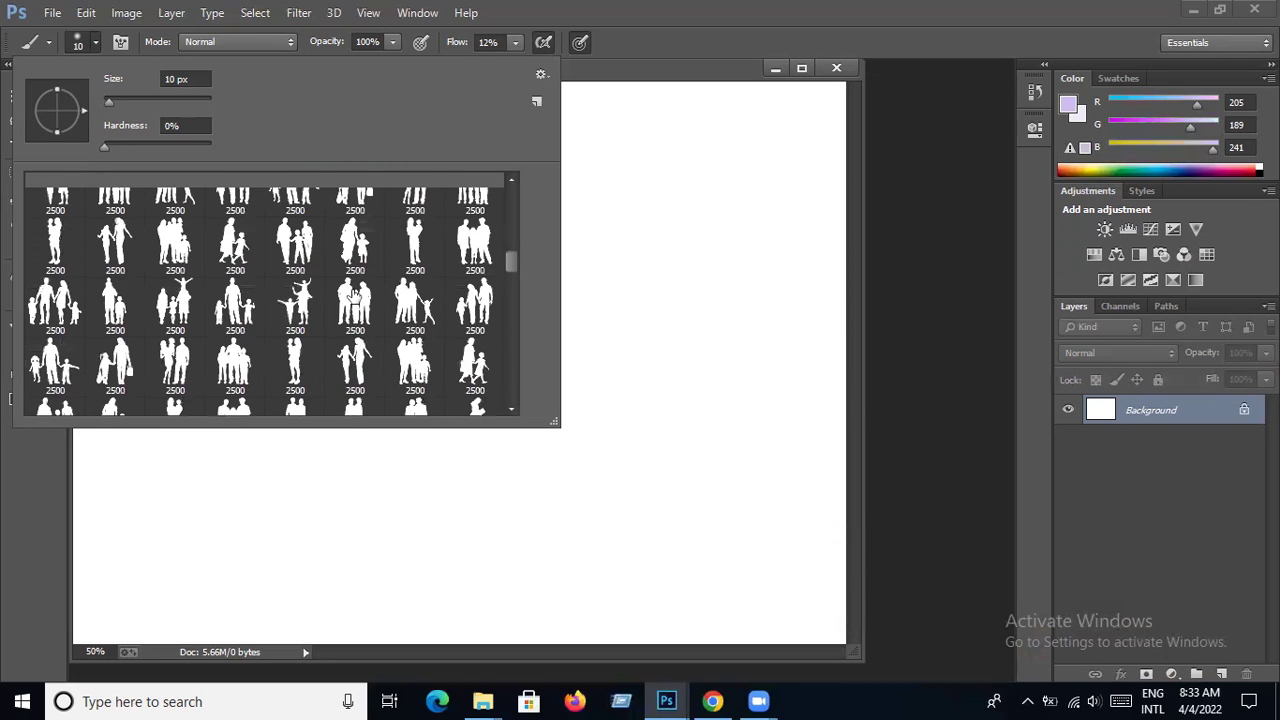
{"action": "scroll", "coordinate": [352, 292], "scroll_direction": "up", "scroll_amount": 2}
{"action": "scroll", "coordinate": [352, 292], "scroll_direction": "up", "scroll_amount": 2}
{"action": "scroll", "coordinate": [352, 292], "scroll_direction": "up", "scroll_amount": 1}
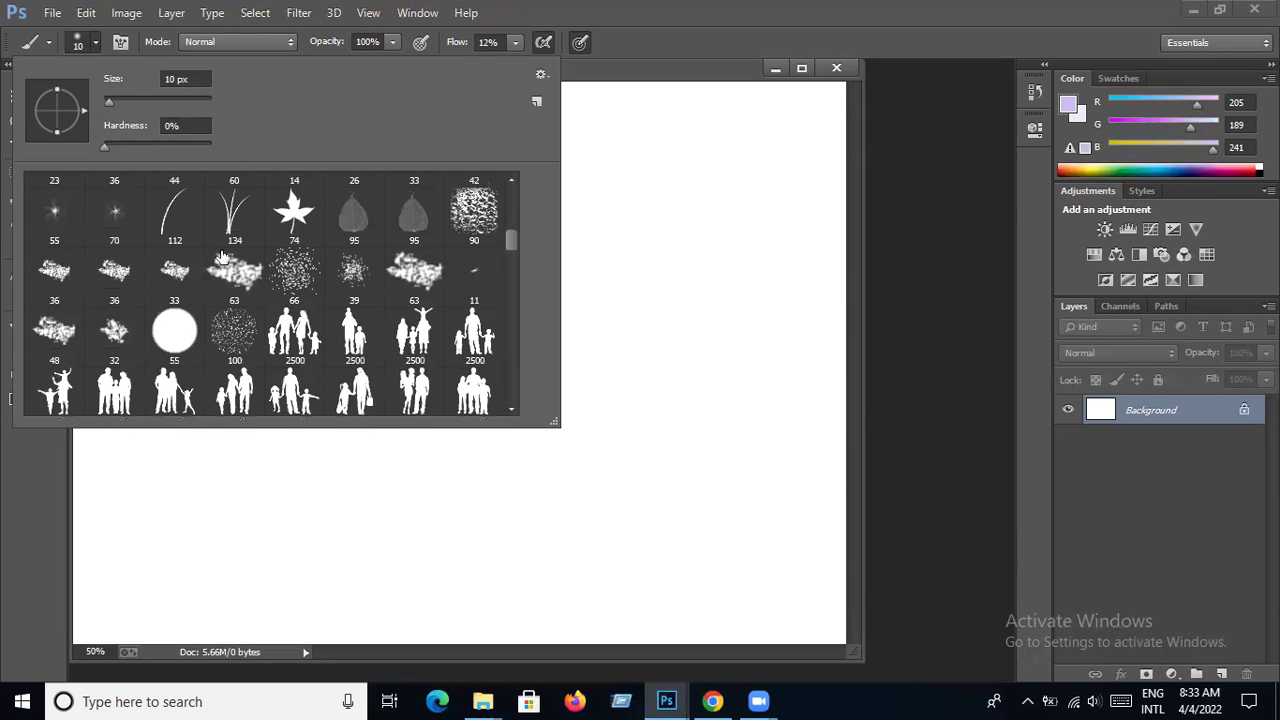
{"action": "scroll", "coordinate": [223, 257], "scroll_direction": "up", "scroll_amount": 1}
{"action": "scroll", "coordinate": [223, 257], "scroll_direction": "up", "scroll_amount": 1}
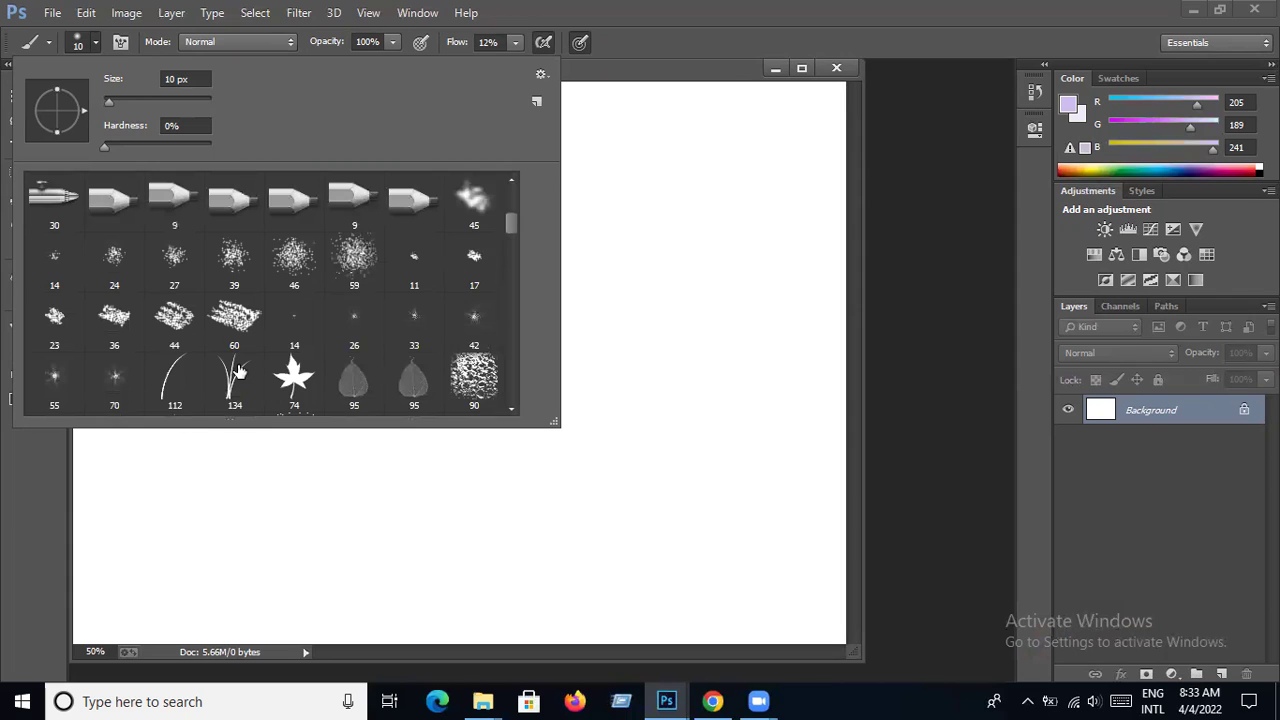
{"action": "scroll", "coordinate": [203, 343], "scroll_direction": "up", "scroll_amount": 1}
{"action": "scroll", "coordinate": [105, 199], "scroll_direction": "up", "scroll_amount": 2}
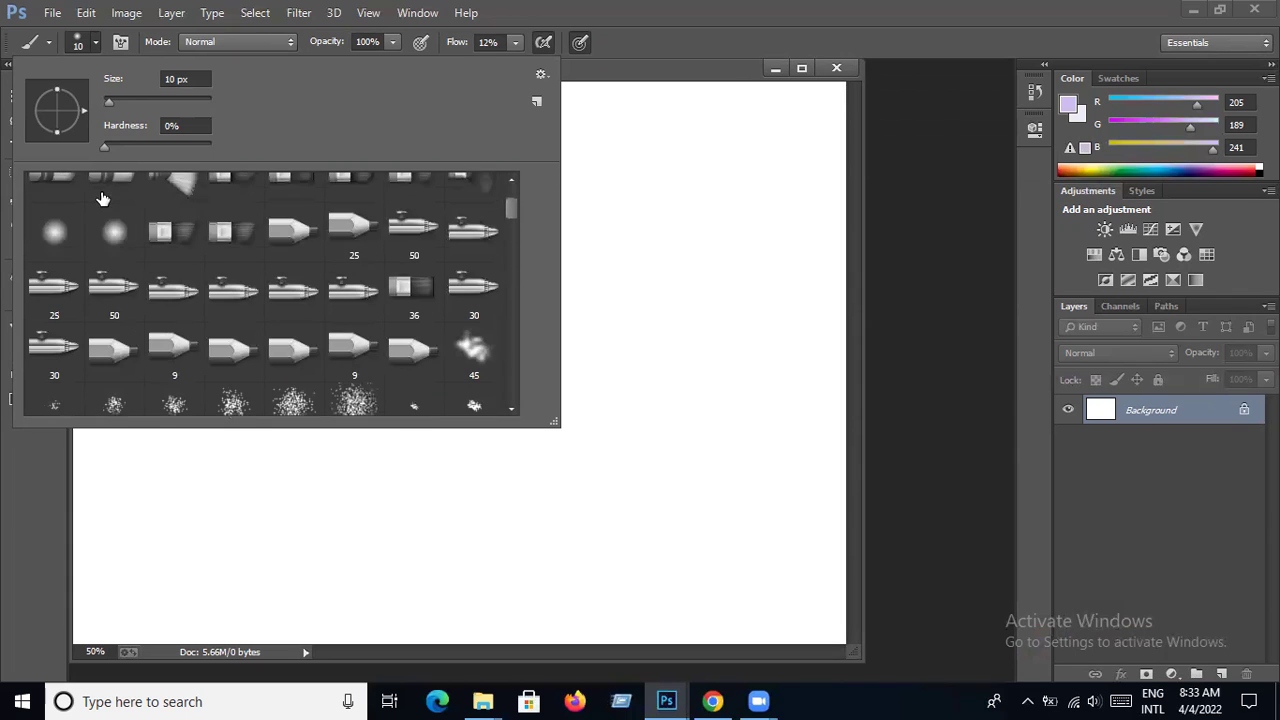
{"action": "scroll", "coordinate": [105, 199], "scroll_direction": "up", "scroll_amount": 2}
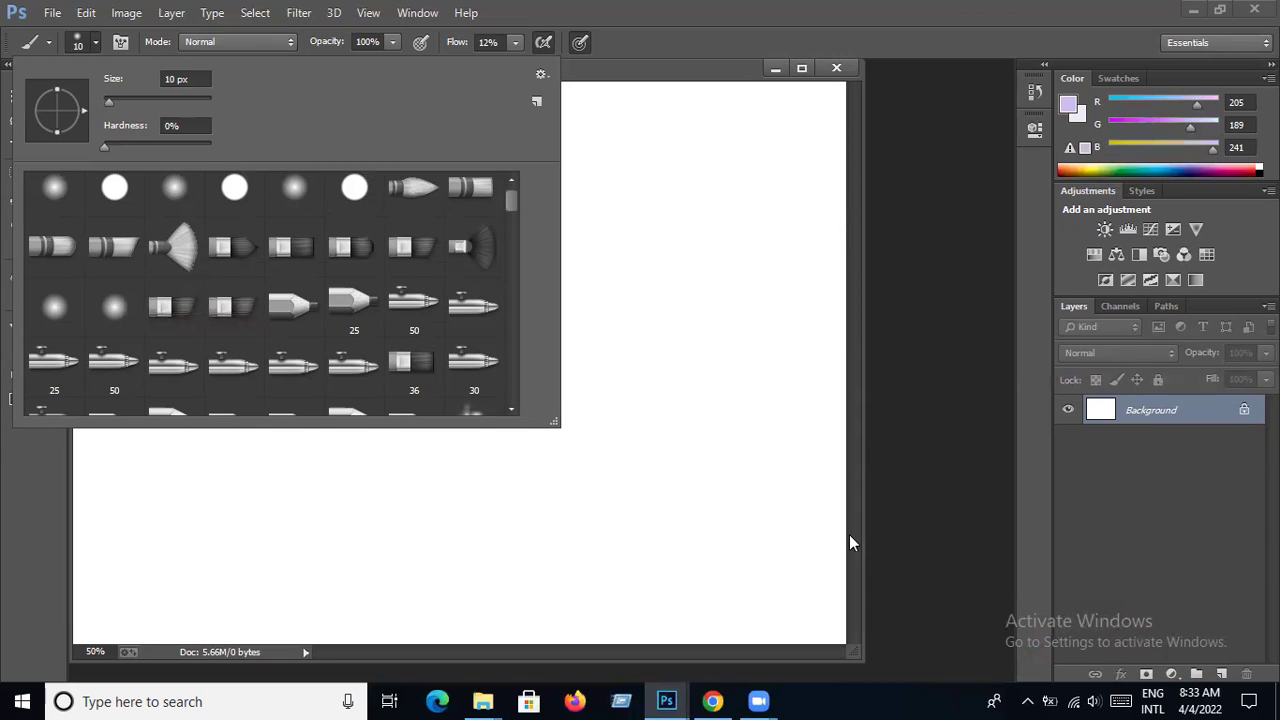
{"action": "scroll", "coordinate": [418, 252], "scroll_direction": "down", "scroll_amount": 3}
{"action": "scroll", "coordinate": [418, 252], "scroll_direction": "down", "scroll_amount": 3}
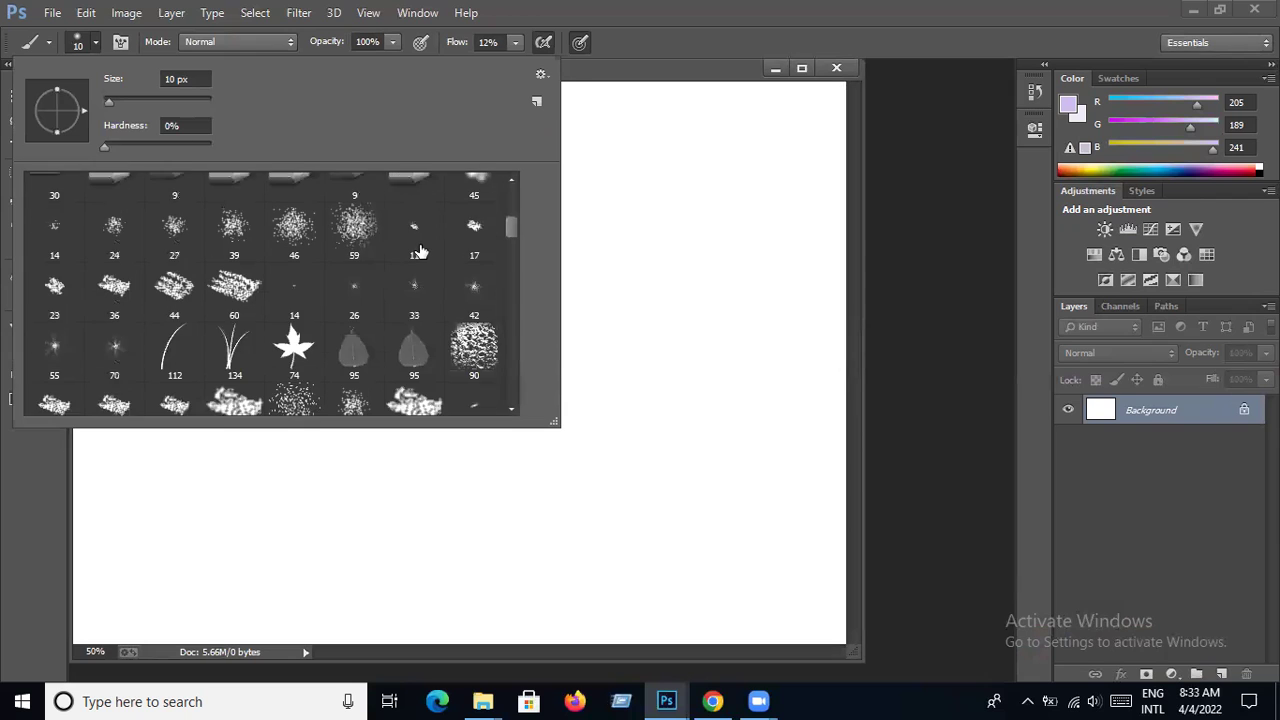
{"action": "scroll", "coordinate": [418, 252], "scroll_direction": "down", "scroll_amount": 2}
{"action": "scroll", "coordinate": [418, 252], "scroll_direction": "down", "scroll_amount": 2}
{"action": "scroll", "coordinate": [419, 252], "scroll_direction": "down", "scroll_amount": 2}
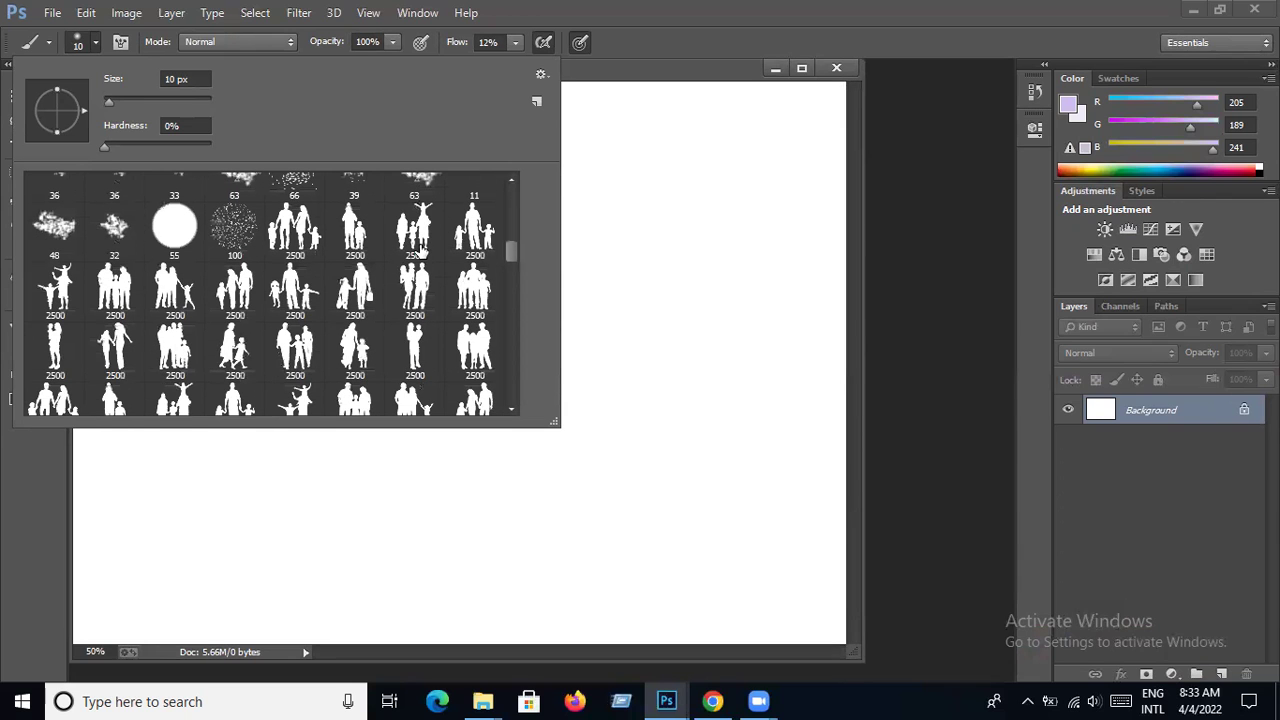
{"action": "scroll", "coordinate": [421, 251], "scroll_direction": "down", "scroll_amount": 2}
{"action": "scroll", "coordinate": [421, 251], "scroll_direction": "down", "scroll_amount": 2}
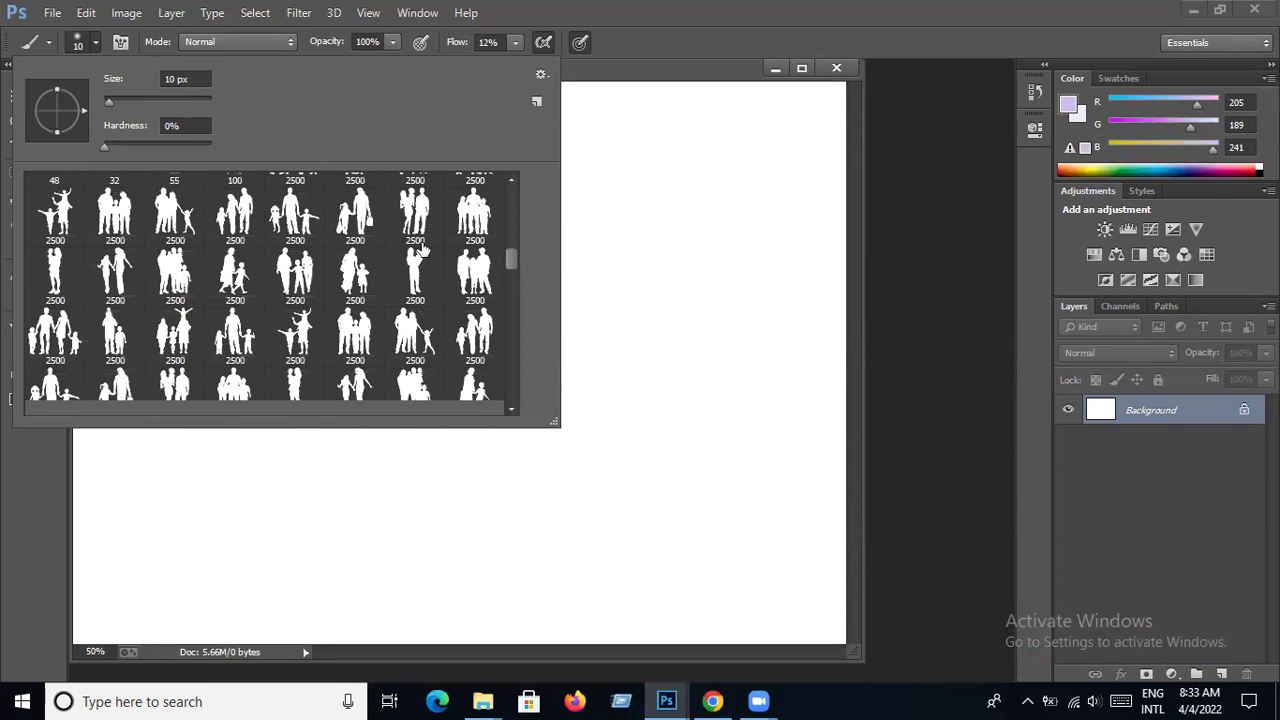
{"action": "scroll", "coordinate": [421, 251], "scroll_direction": "down", "scroll_amount": 2}
{"action": "scroll", "coordinate": [421, 251], "scroll_direction": "down", "scroll_amount": 1}
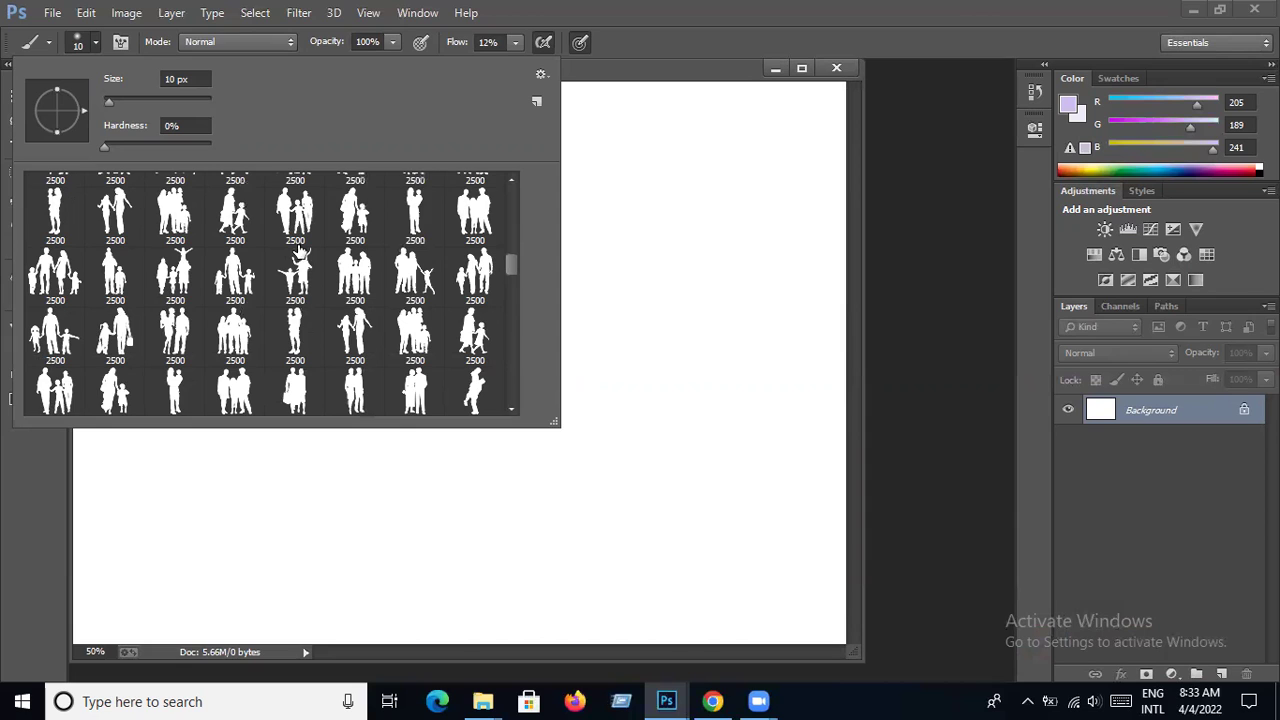
{"action": "scroll", "coordinate": [318, 267], "scroll_direction": "down", "scroll_amount": 3}
{"action": "scroll", "coordinate": [318, 267], "scroll_direction": "down", "scroll_amount": 3}
{"action": "scroll", "coordinate": [318, 267], "scroll_direction": "down", "scroll_amount": 2}
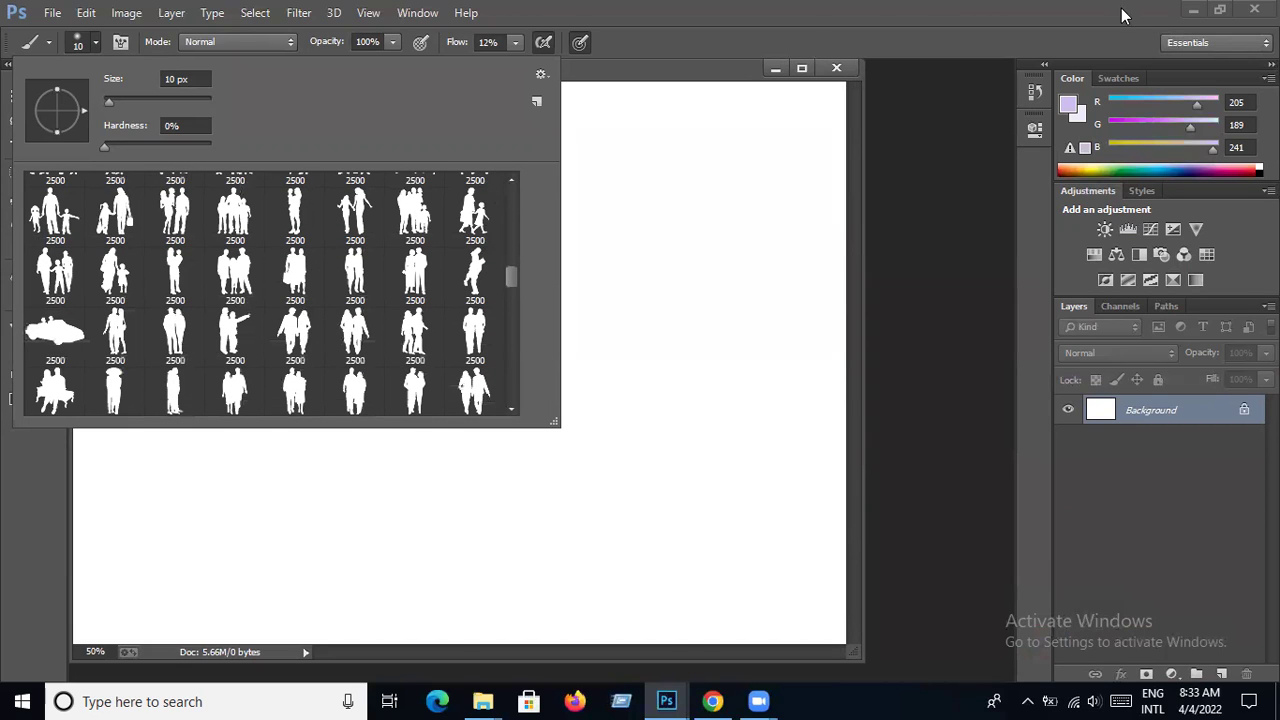
{"action": "left_click", "coordinate": [1193, 10]}
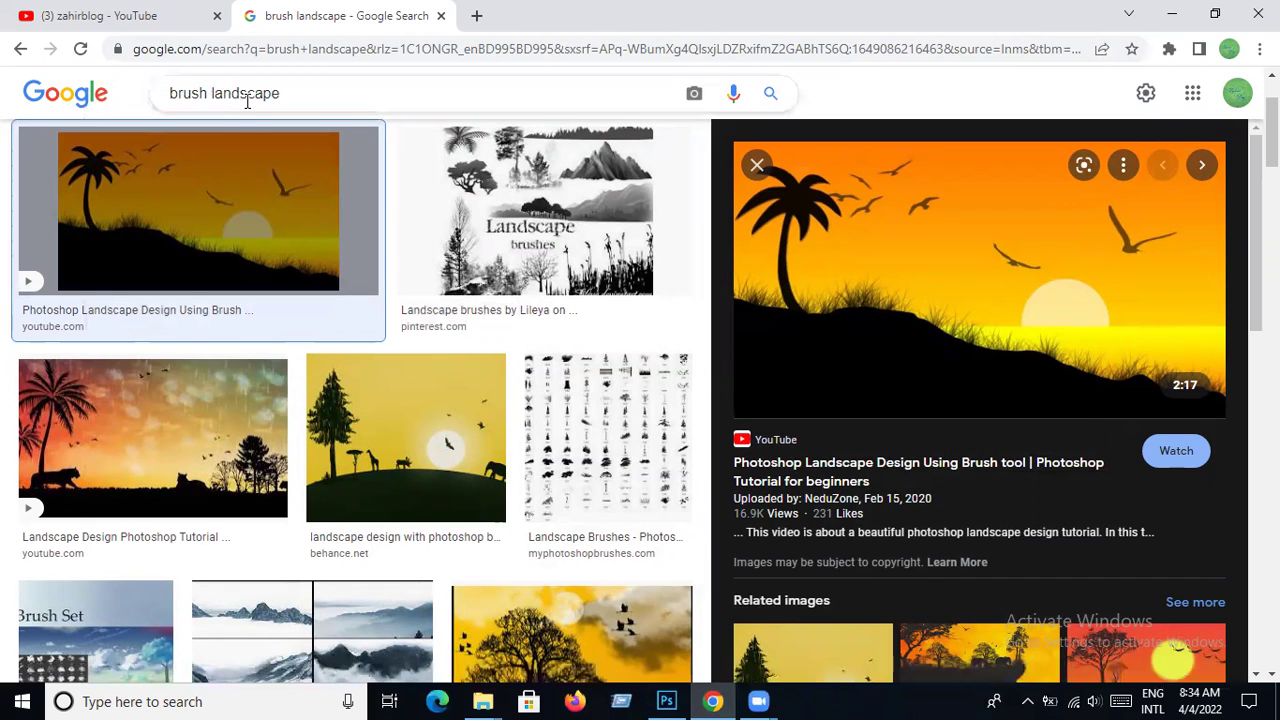
{"action": "key", "text": "ctrl+t"}
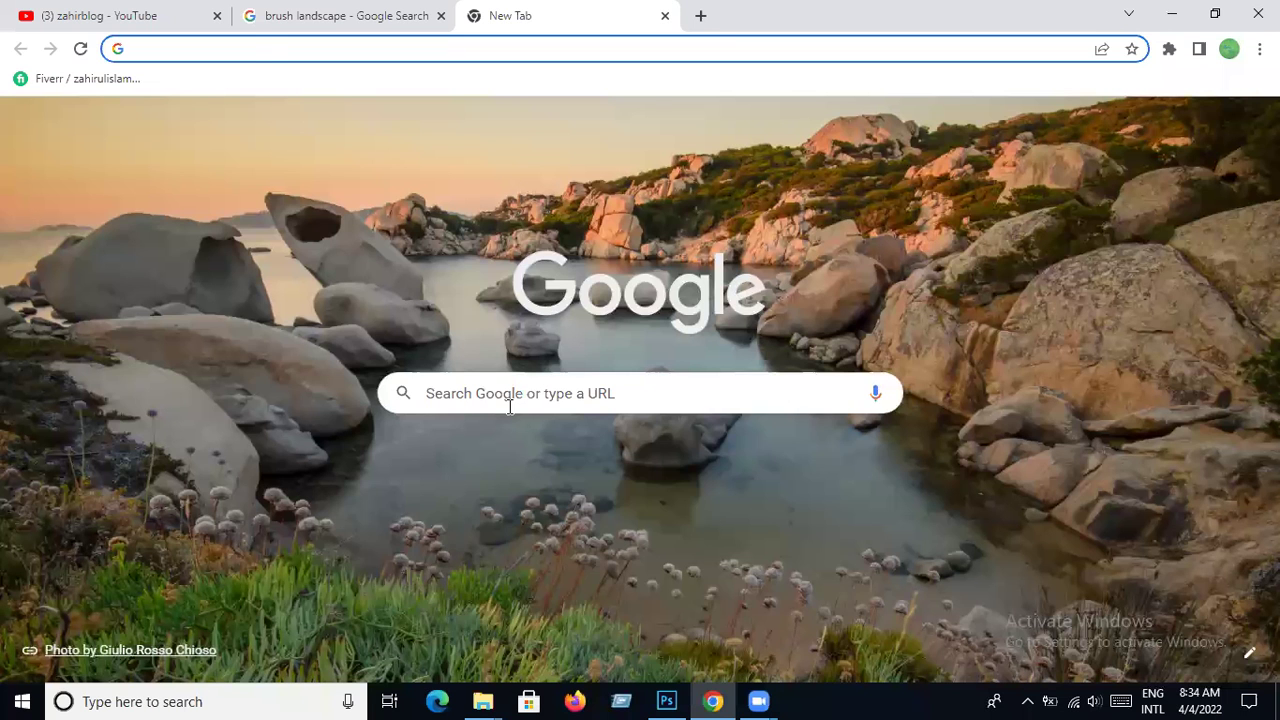
{"action": "left_click", "coordinate": [510, 407]}
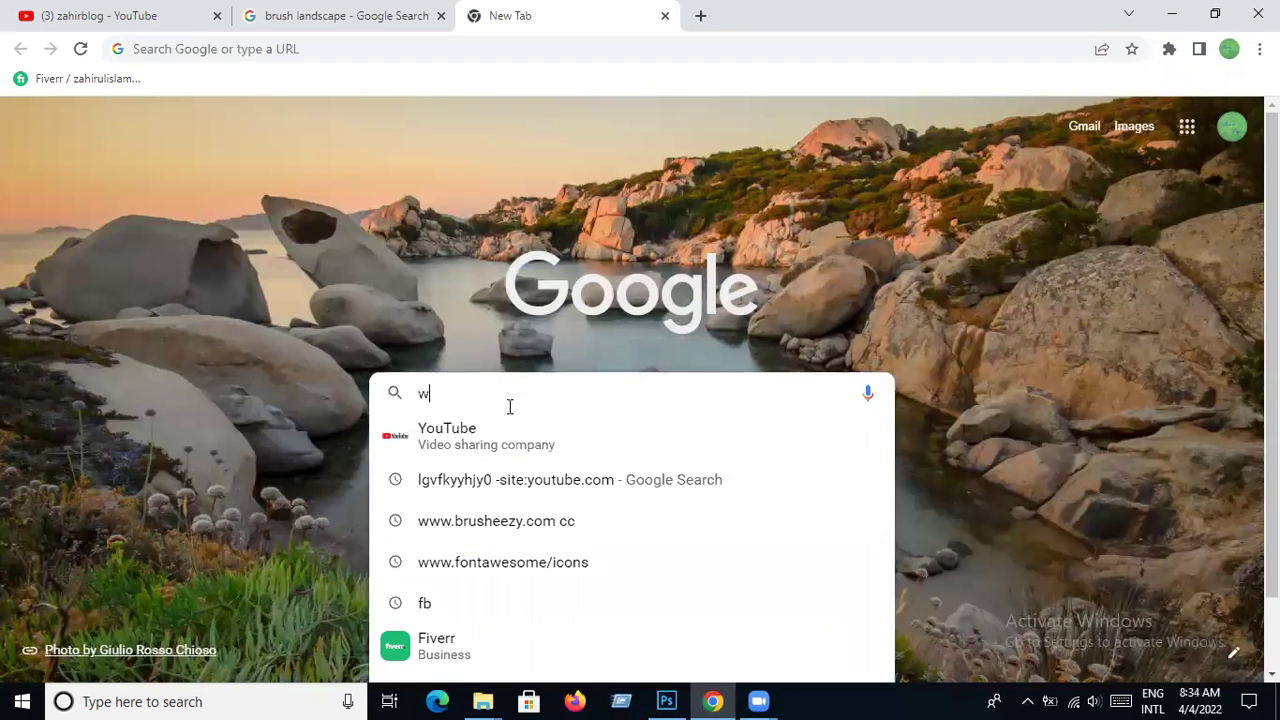
{"action": "type", "text": "ww."}
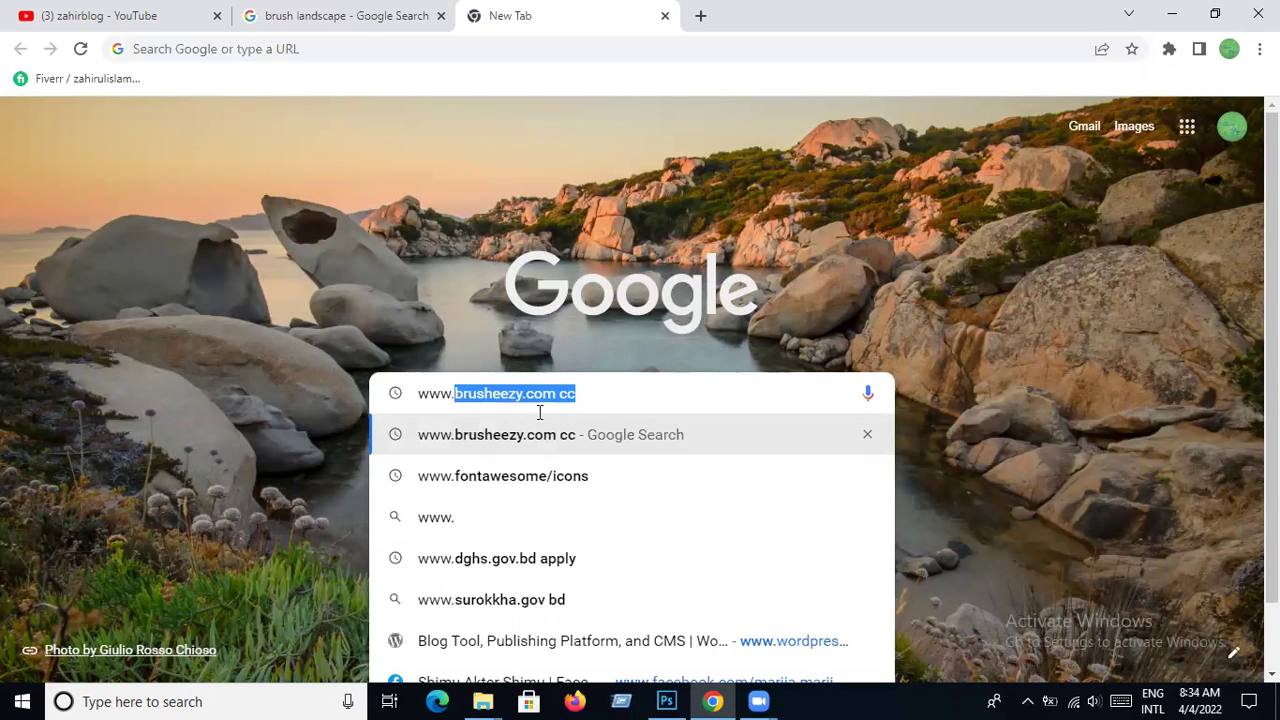
{"action": "key", "text": "Return"}
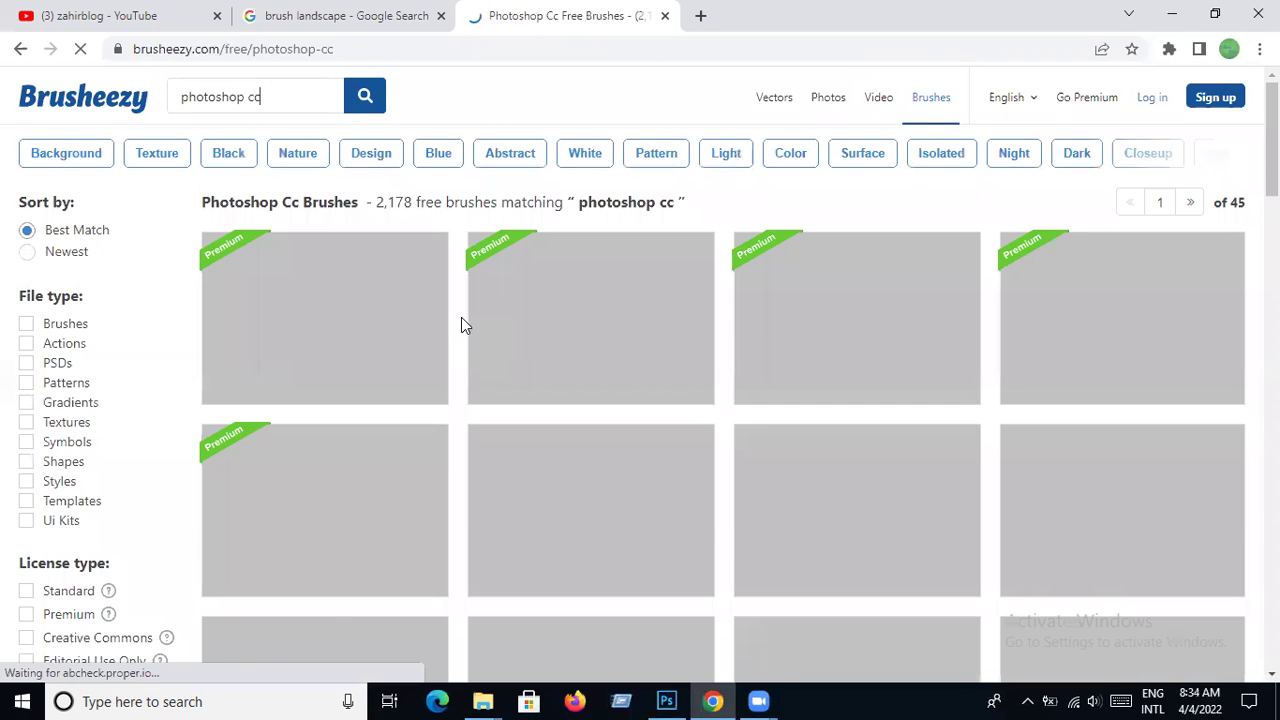
- Scroll through the Photoshop CC brush results on Brusheezy
{"action": "scroll", "coordinate": [461, 320], "scroll_direction": "down", "scroll_amount": 1}
{"action": "scroll", "coordinate": [461, 320], "scroll_direction": "down", "scroll_amount": 3}
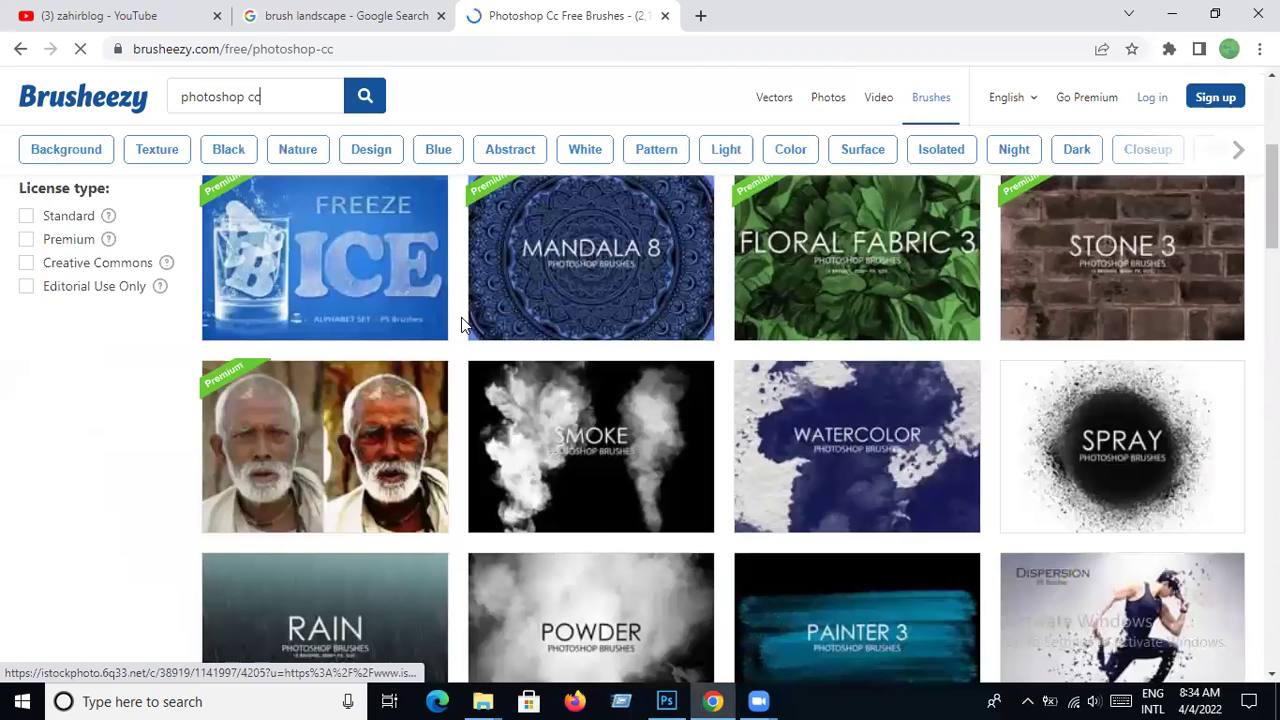
{"action": "scroll", "coordinate": [466, 320], "scroll_direction": "down", "scroll_amount": 4}
{"action": "scroll", "coordinate": [806, 394], "scroll_direction": "down", "scroll_amount": 4}
{"action": "scroll", "coordinate": [958, 430], "scroll_direction": "down", "scroll_amount": 4}
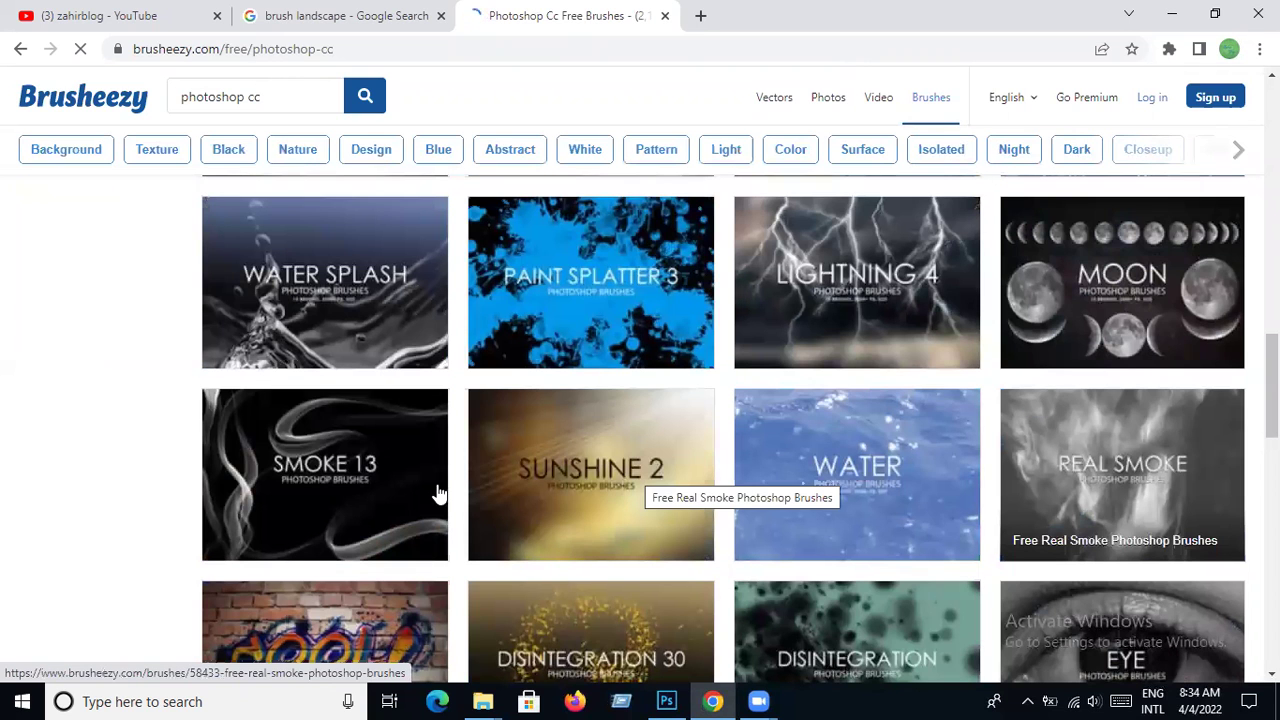
{"action": "scroll", "coordinate": [829, 437], "scroll_direction": "up", "scroll_amount": 2}
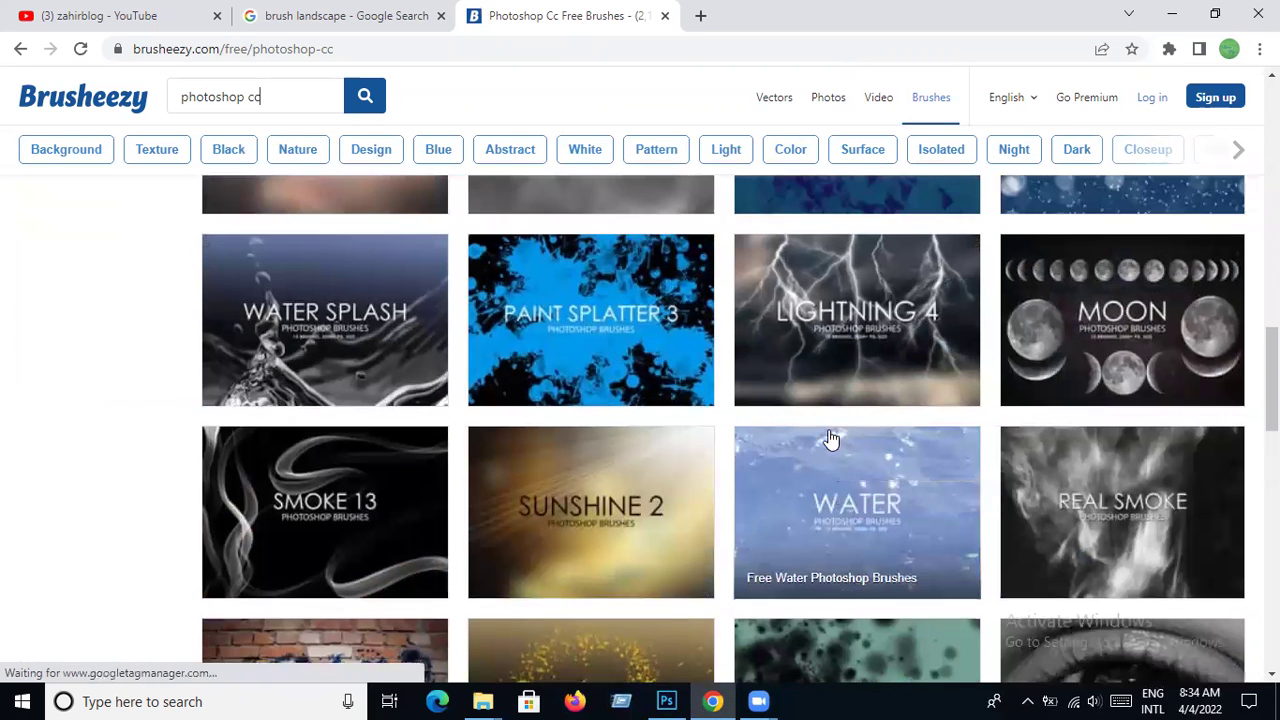
{"action": "scroll", "coordinate": [1089, 432], "scroll_direction": "down", "scroll_amount": 2}
{"action": "scroll", "coordinate": [858, 469], "scroll_direction": "down", "scroll_amount": 1}
{"action": "scroll", "coordinate": [858, 469], "scroll_direction": "down", "scroll_amount": 1}
{"action": "scroll", "coordinate": [858, 469], "scroll_direction": "down", "scroll_amount": 2}
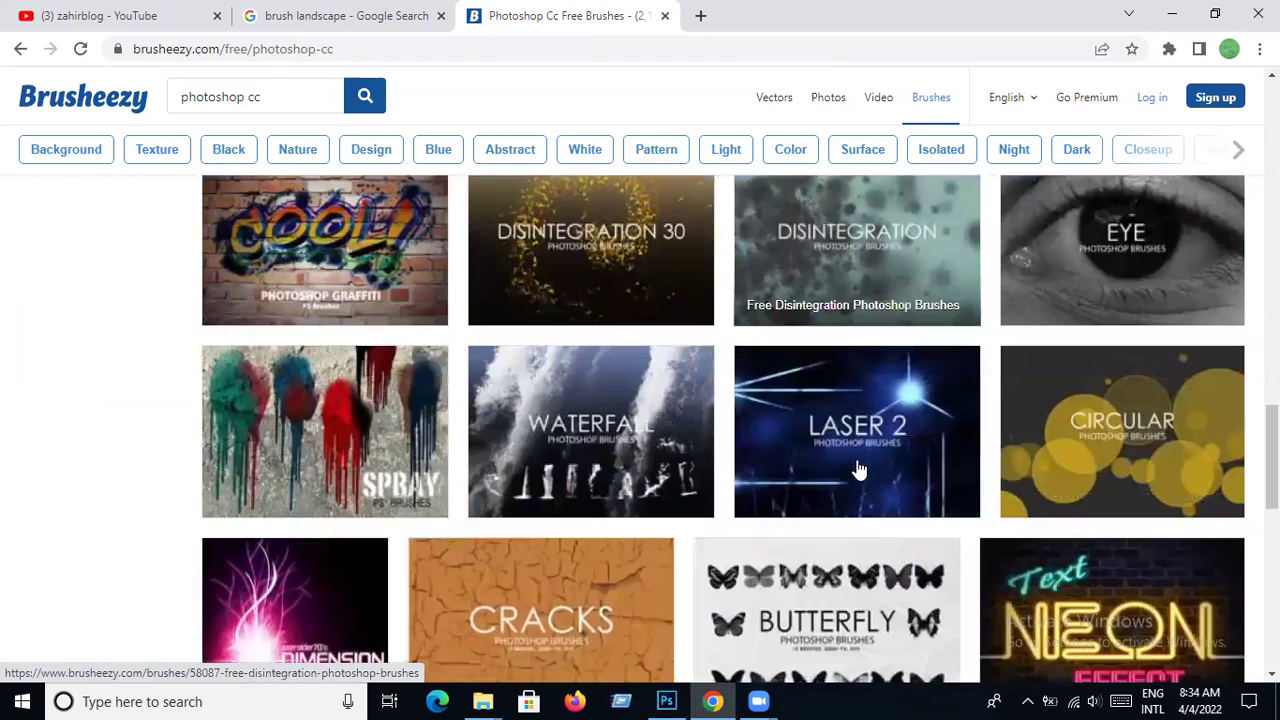
{"action": "scroll", "coordinate": [858, 469], "scroll_direction": "down", "scroll_amount": 2}
{"action": "scroll", "coordinate": [858, 469], "scroll_direction": "up", "scroll_amount": 4}
{"action": "scroll", "coordinate": [858, 469], "scroll_direction": "up", "scroll_amount": 4}
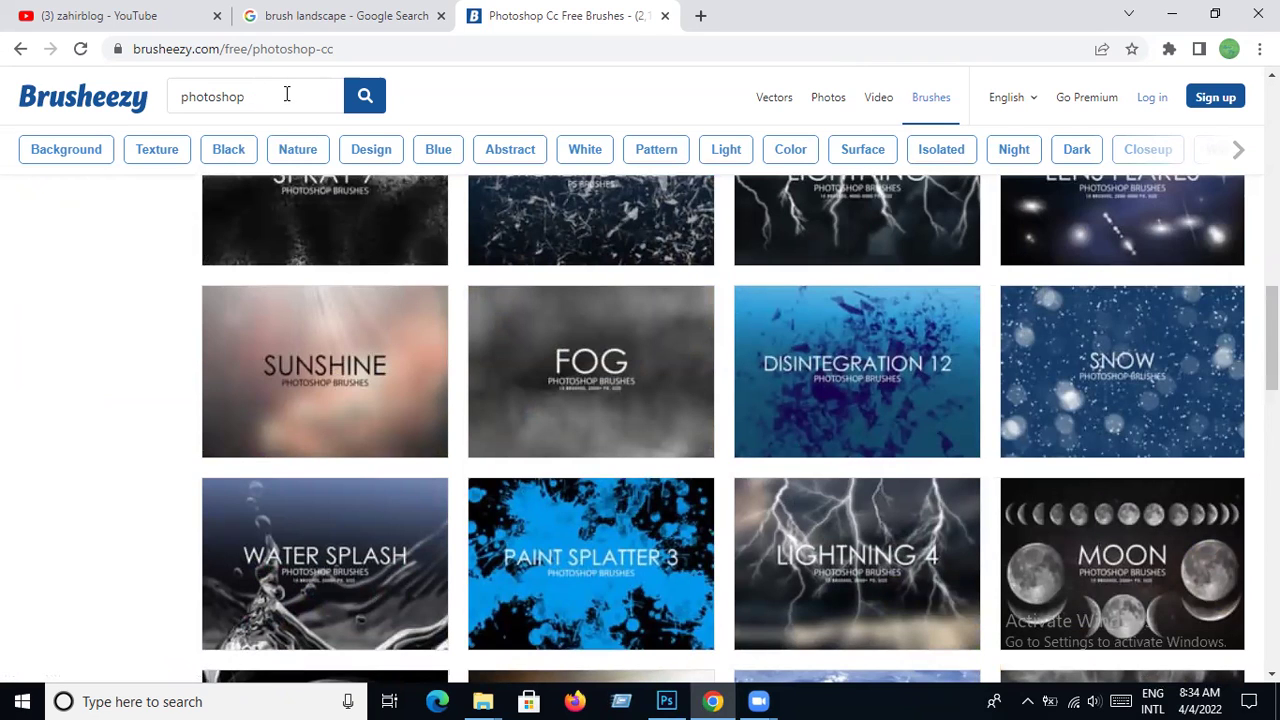
- Search Brusheezy for 'tree' and browse the tree brush results
{"action": "key", "text": "BackSpace"}
{"action": "key", "text": "BackSpace"}
{"action": "type", "text": "tree"}
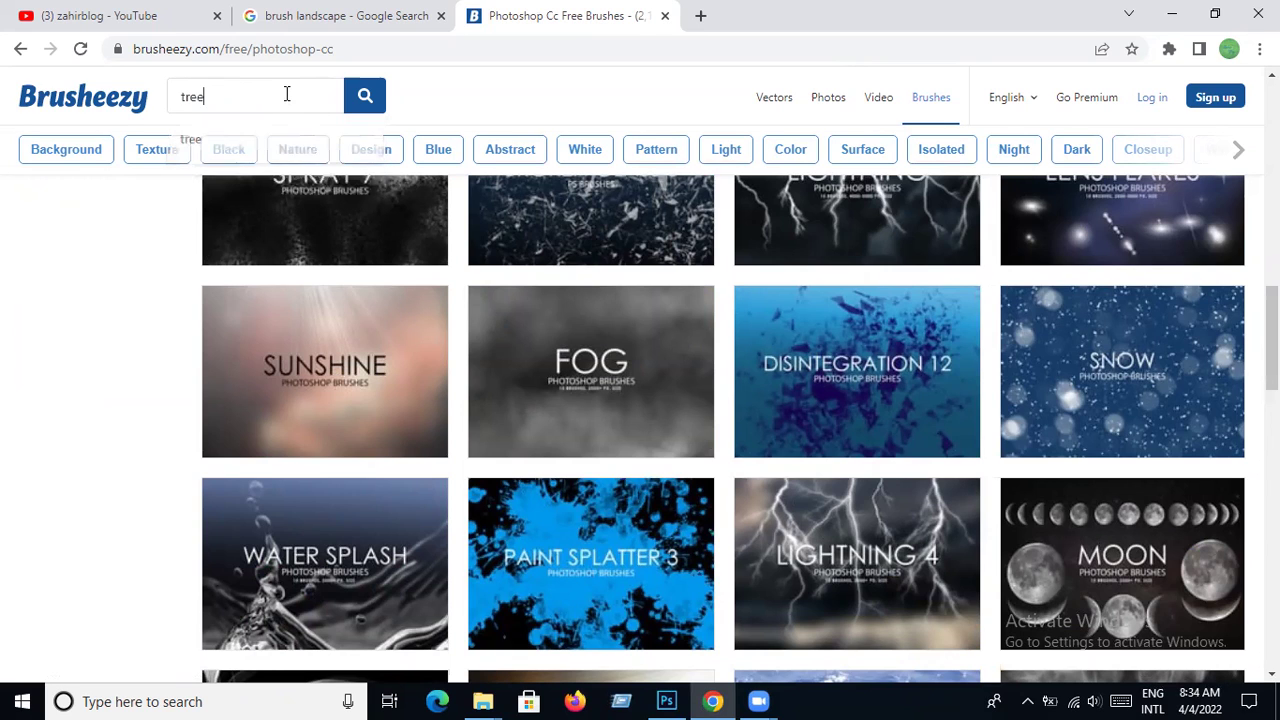
{"action": "key", "text": "Return"}
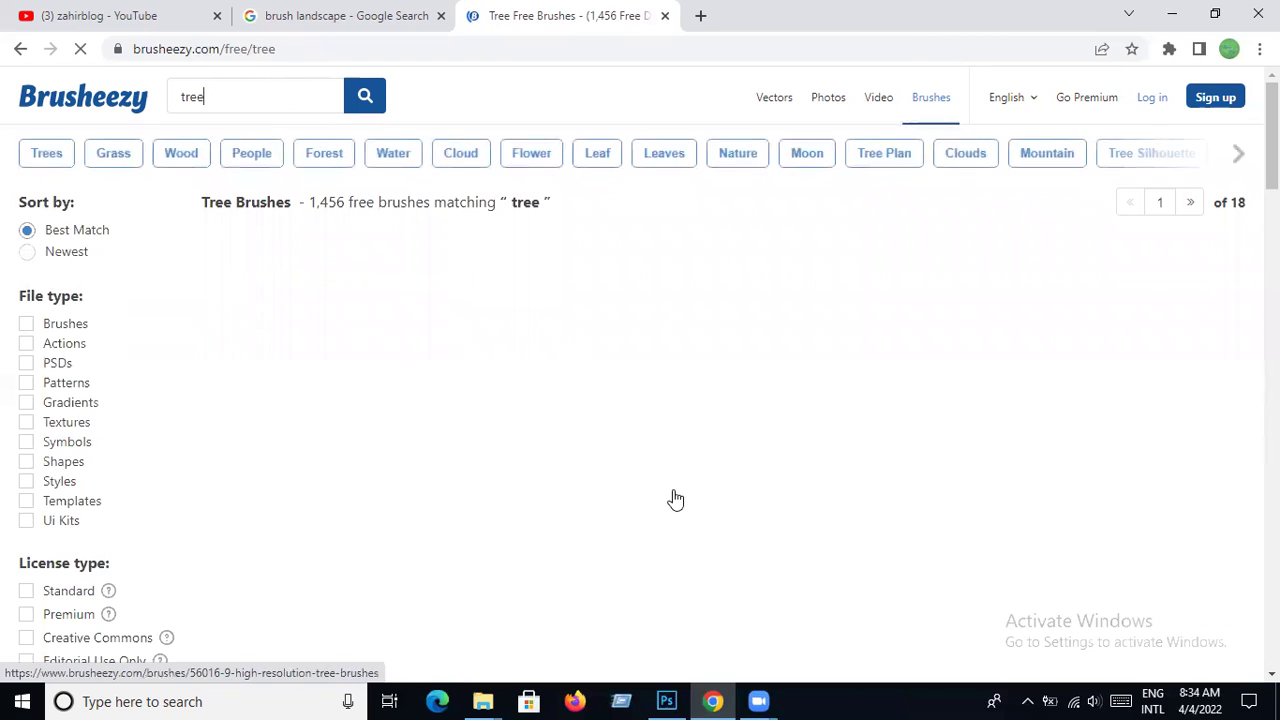
{"action": "scroll", "coordinate": [639, 455], "scroll_direction": "down", "scroll_amount": 4}
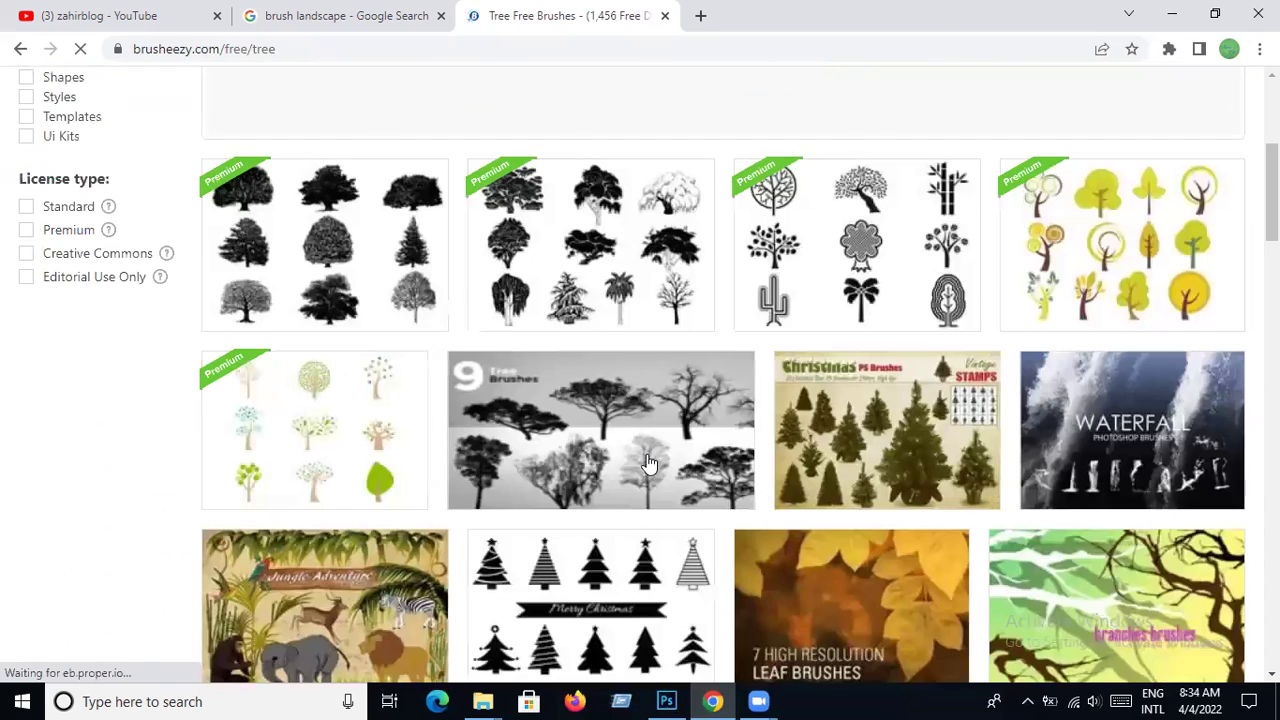
{"action": "scroll", "coordinate": [649, 462], "scroll_direction": "down", "scroll_amount": 1}
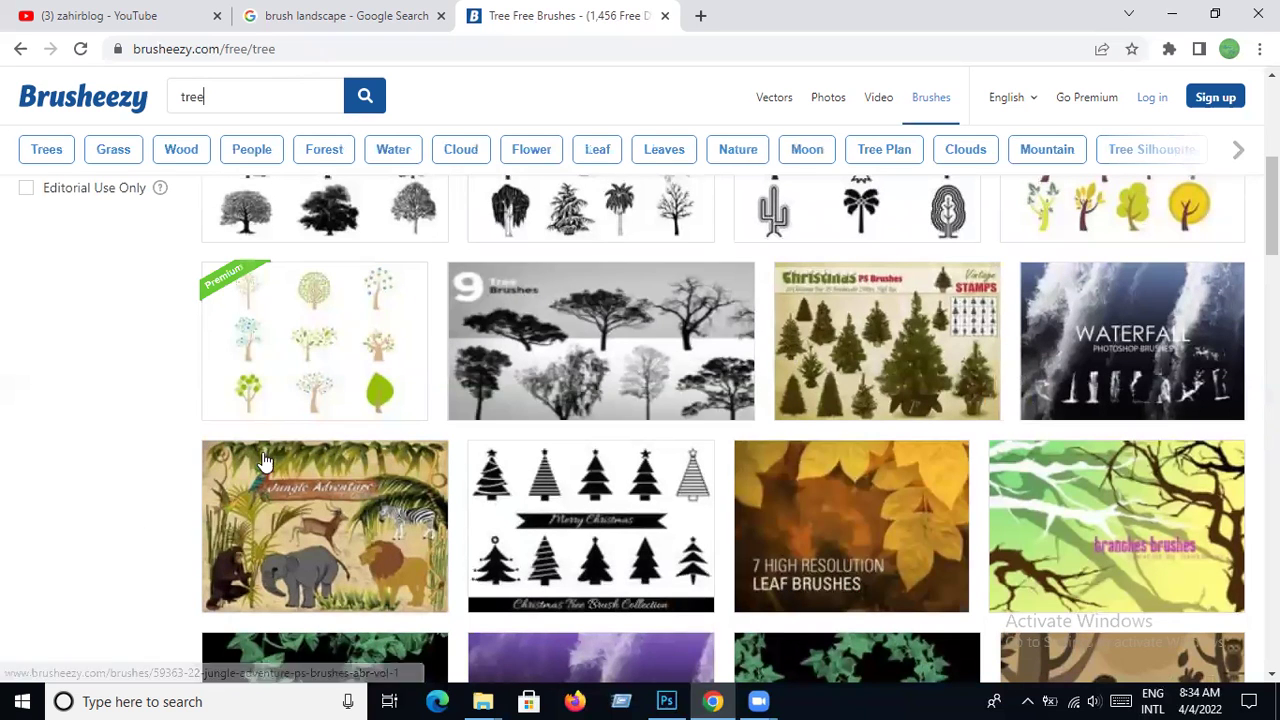
{"action": "scroll", "coordinate": [643, 360], "scroll_direction": "down", "scroll_amount": 1}
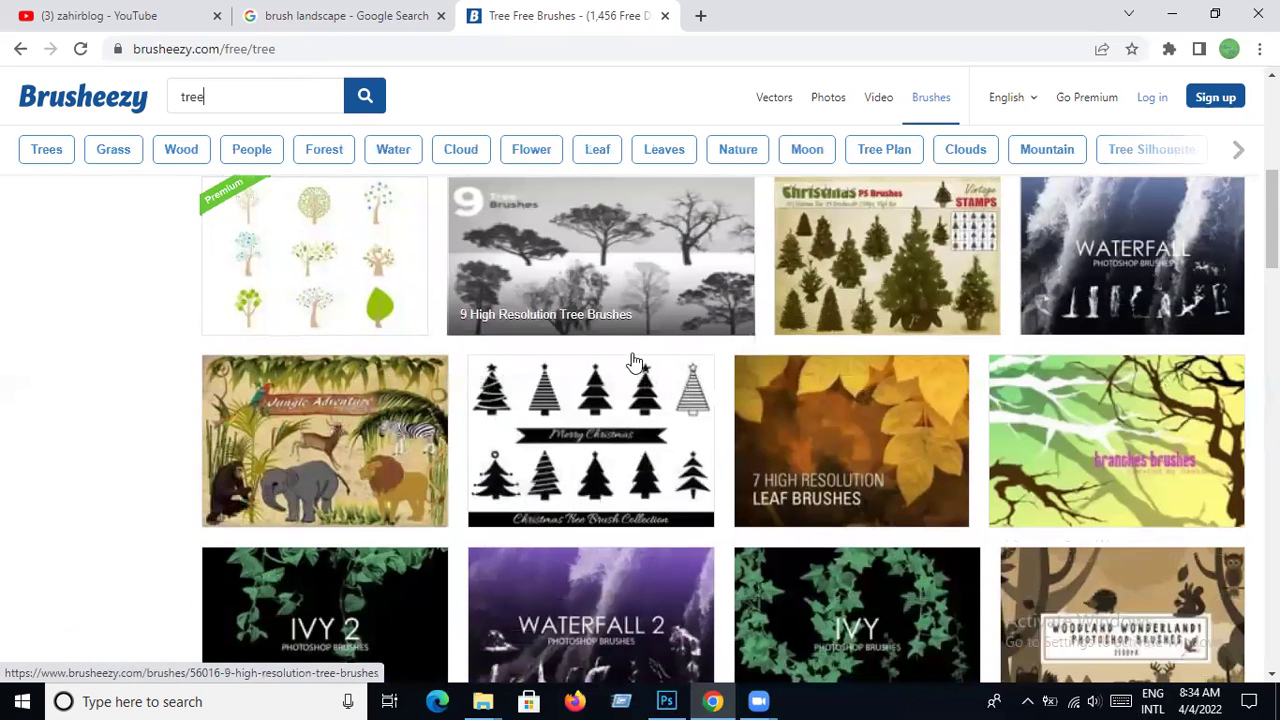
- Download the free 9 High Resolution Tree Brushes zip, then minimize Chrome
{"action": "left_click", "coordinate": [638, 267]}
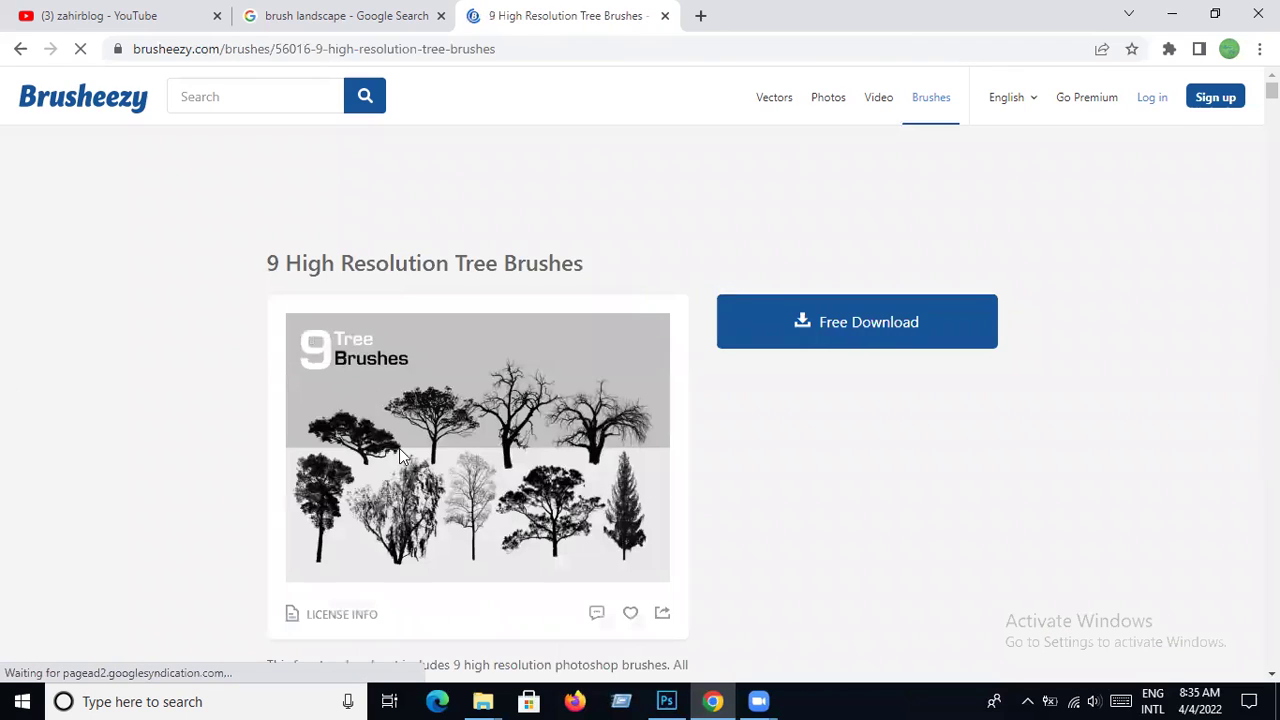
{"action": "scroll", "coordinate": [355, 425], "scroll_direction": "down", "scroll_amount": 3}
{"action": "scroll", "coordinate": [399, 404], "scroll_direction": "up", "scroll_amount": 3}
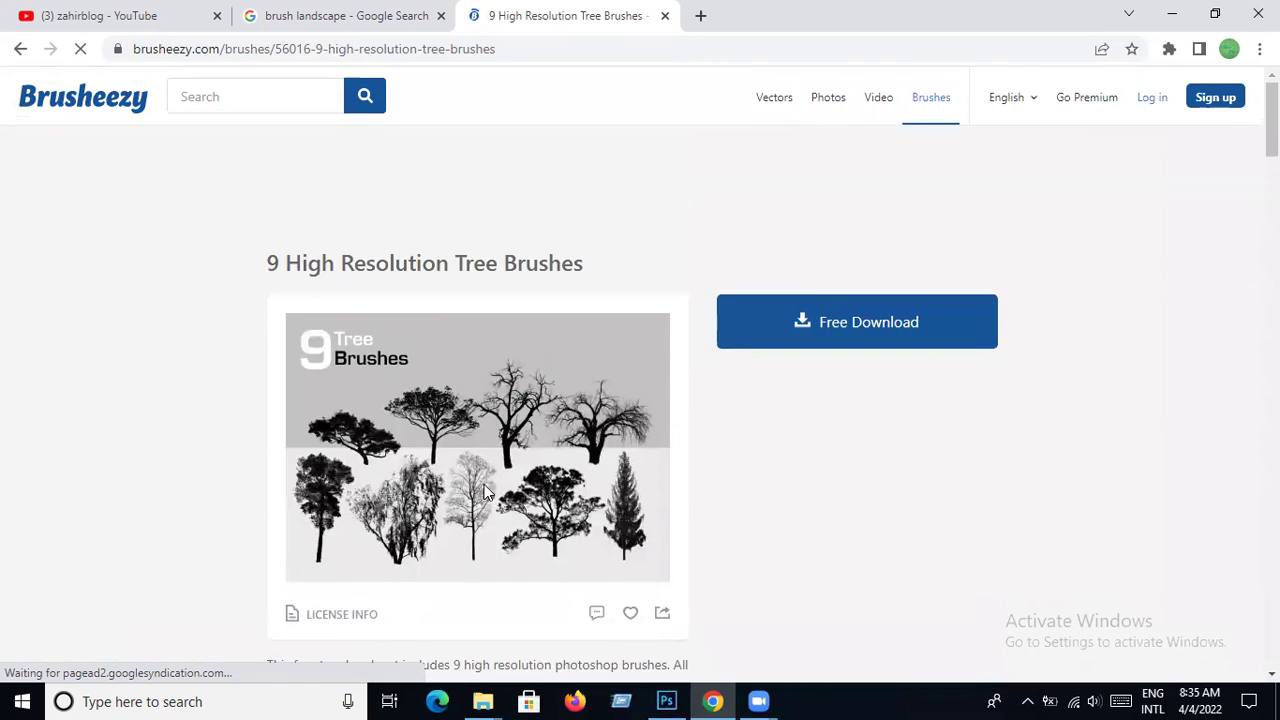
{"action": "left_click", "coordinate": [866, 336]}
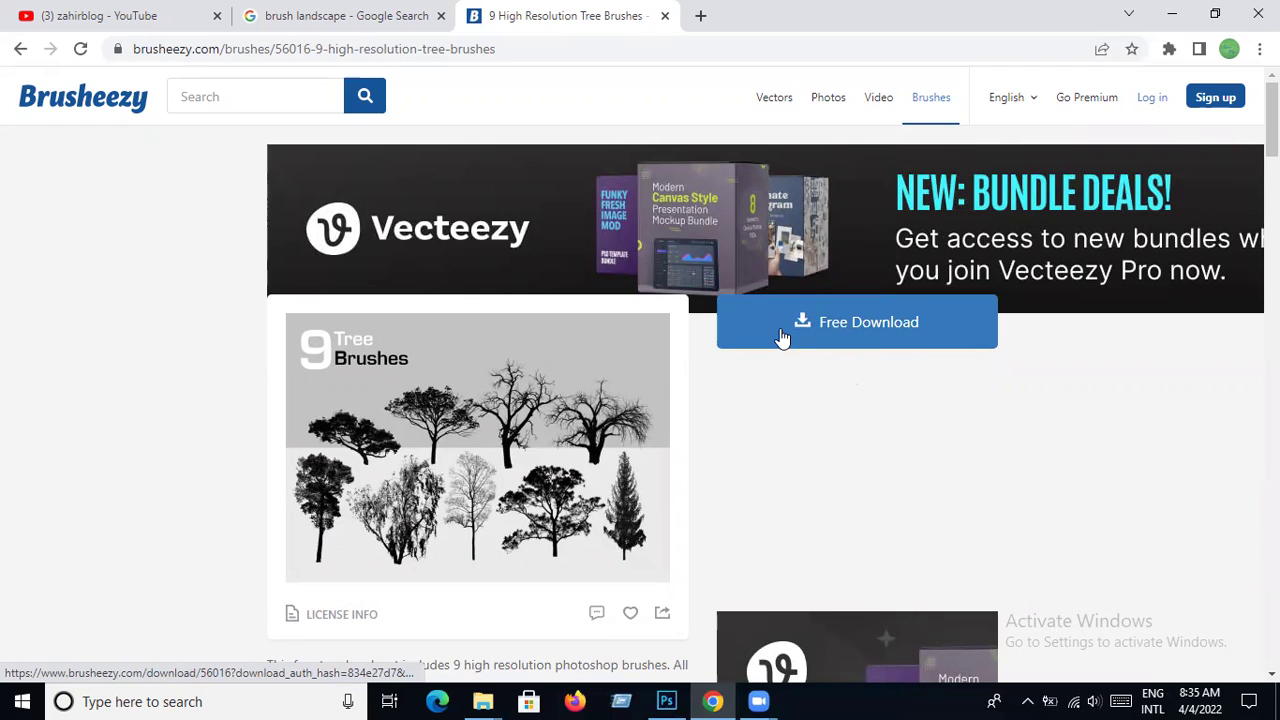
{"action": "left_click", "coordinate": [862, 336]}
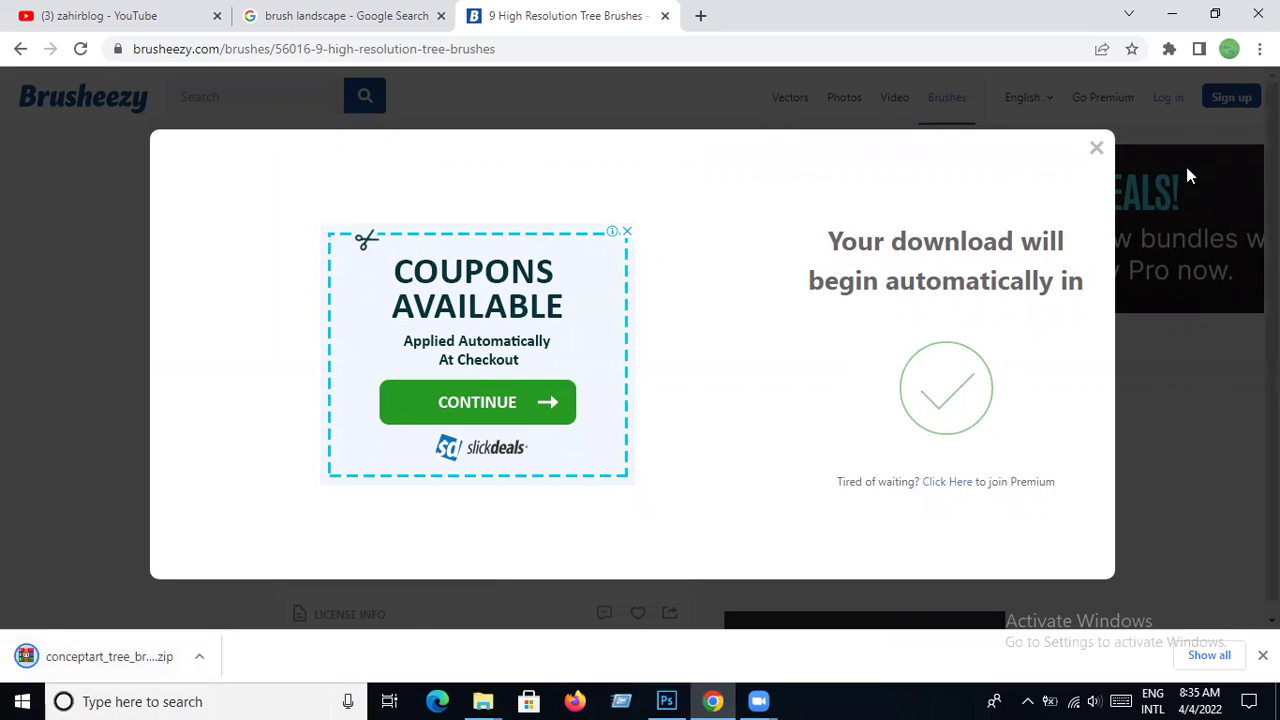
{"action": "left_click", "coordinate": [1172, 20]}
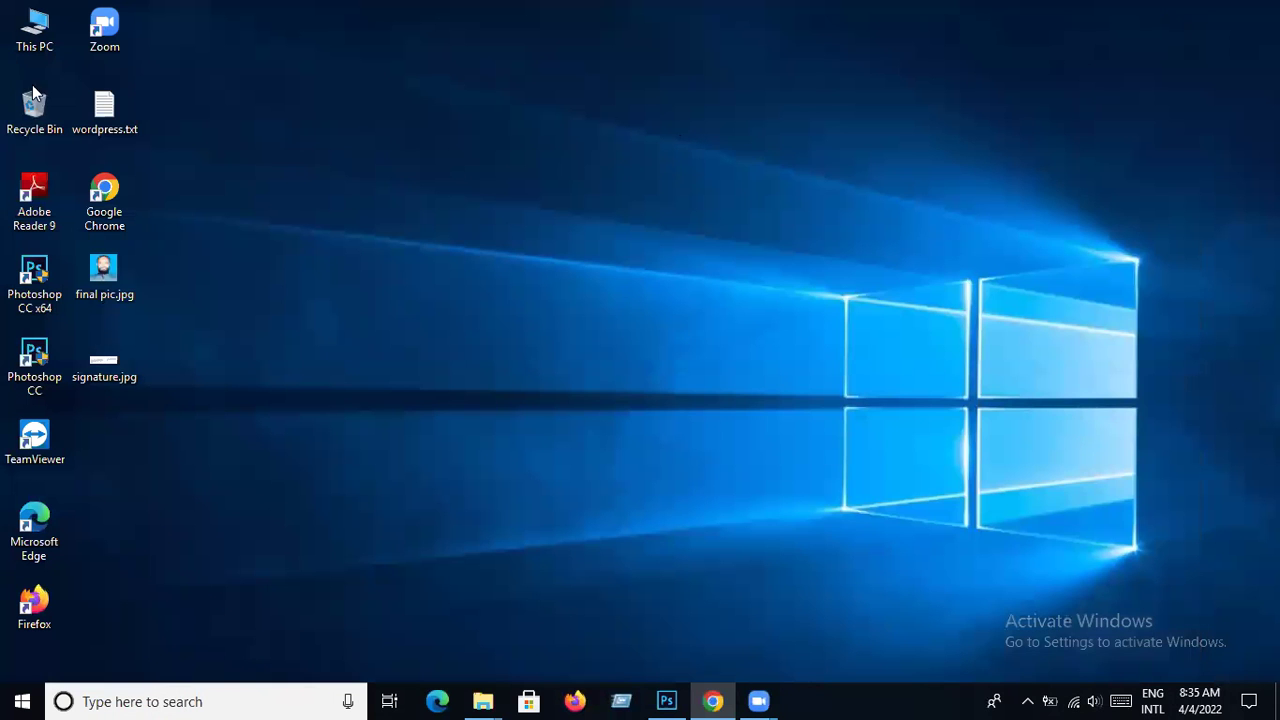
- Extract the tree brushes zip in Downloads into a conceptart_tree_brushes folder
{"action": "double_click", "coordinate": [33, 35]}
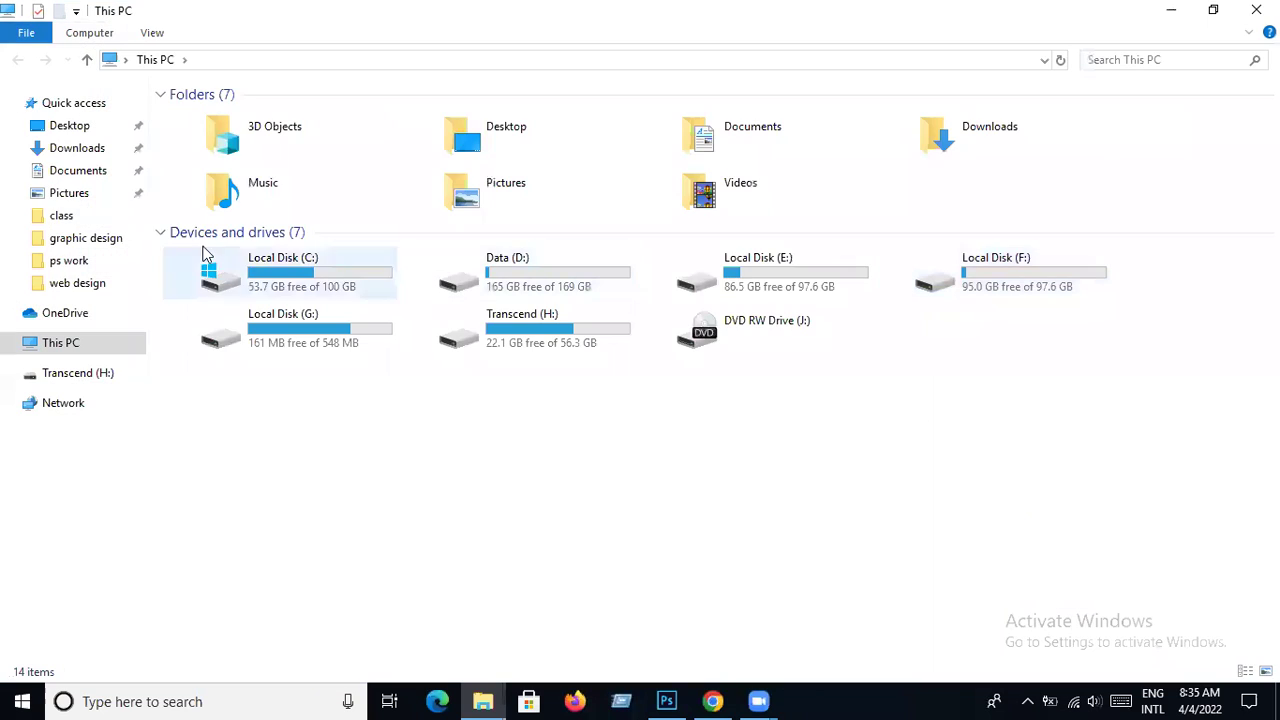
{"action": "left_click", "coordinate": [98, 152]}
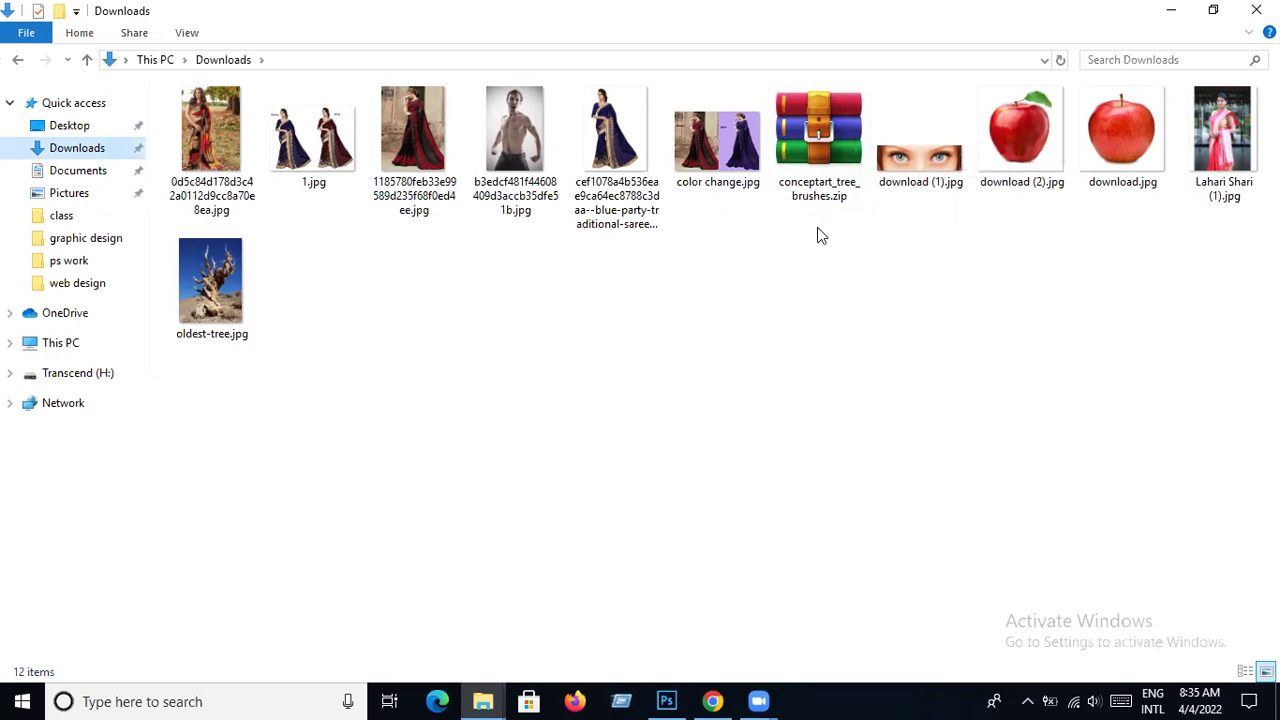
{"action": "right_click", "coordinate": [845, 188]}
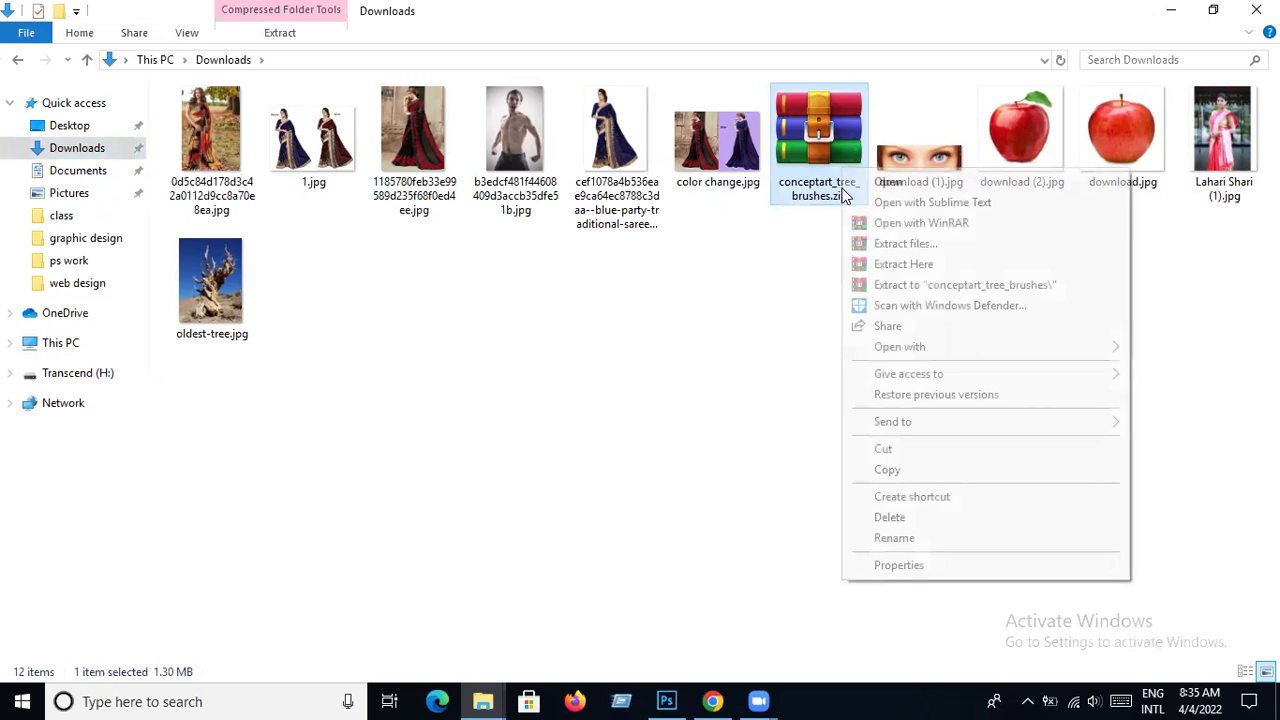
{"action": "left_click", "coordinate": [939, 242]}
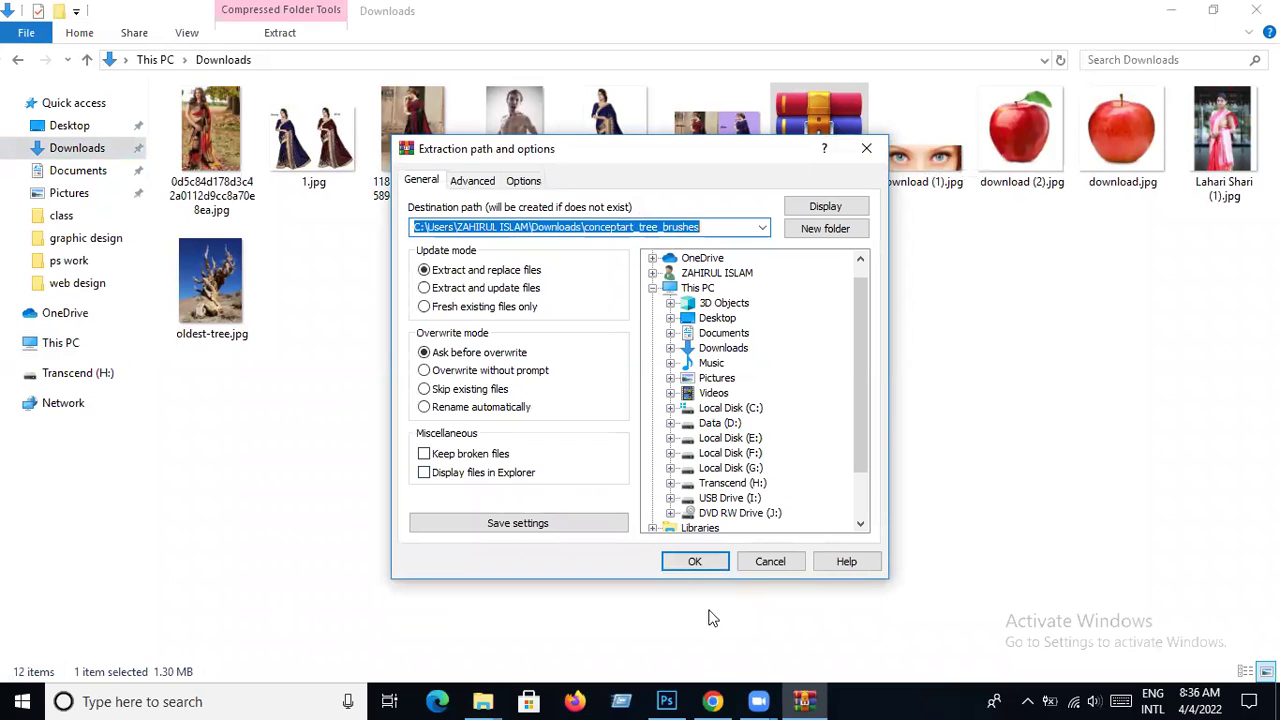
{"action": "left_click", "coordinate": [695, 562]}
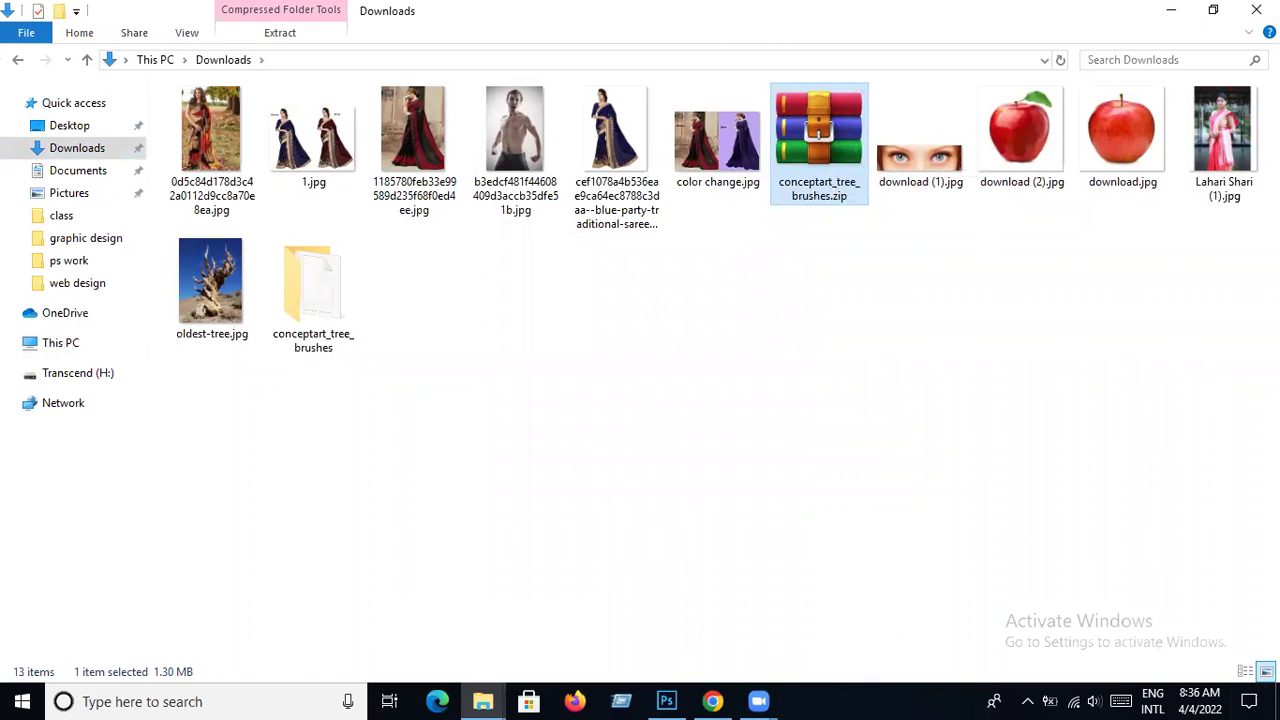
- Browse the extracted conceptart_tree_brushes folder, then return to the blank Untitled-1 canvas
{"action": "double_click", "coordinate": [330, 300]}
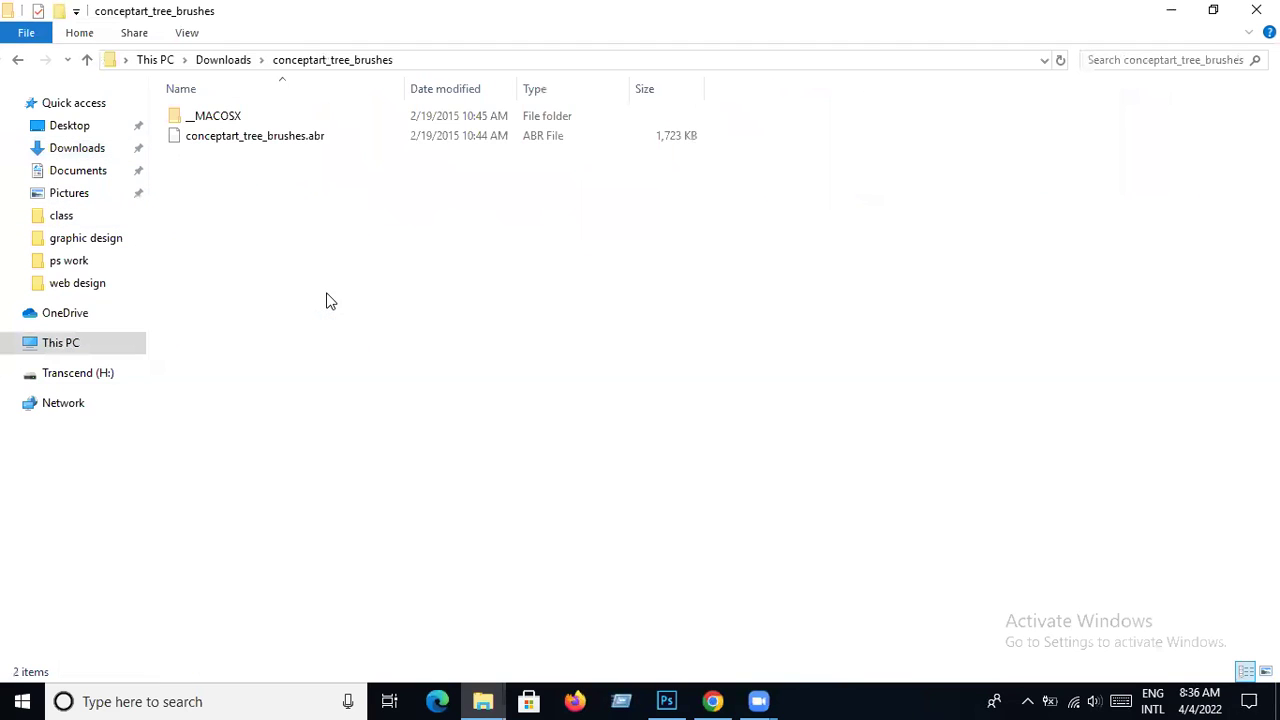
{"action": "double_click", "coordinate": [234, 118]}
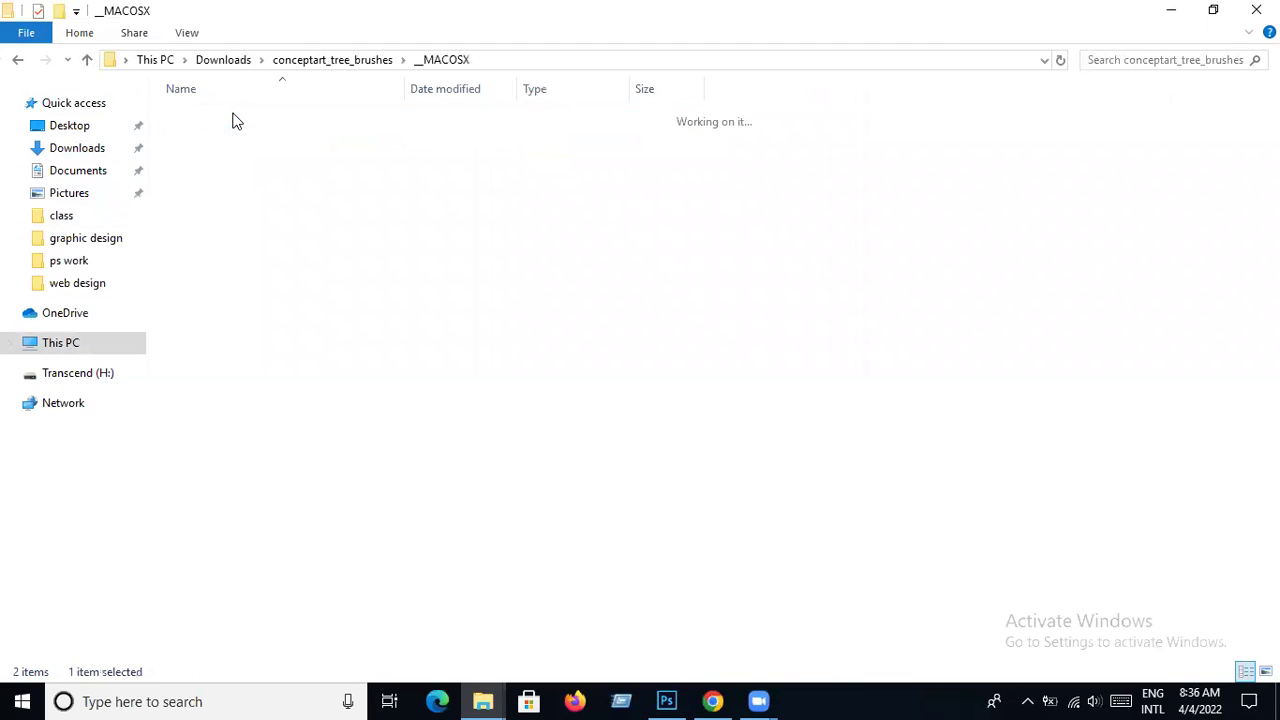
{"action": "left_click", "coordinate": [17, 60]}
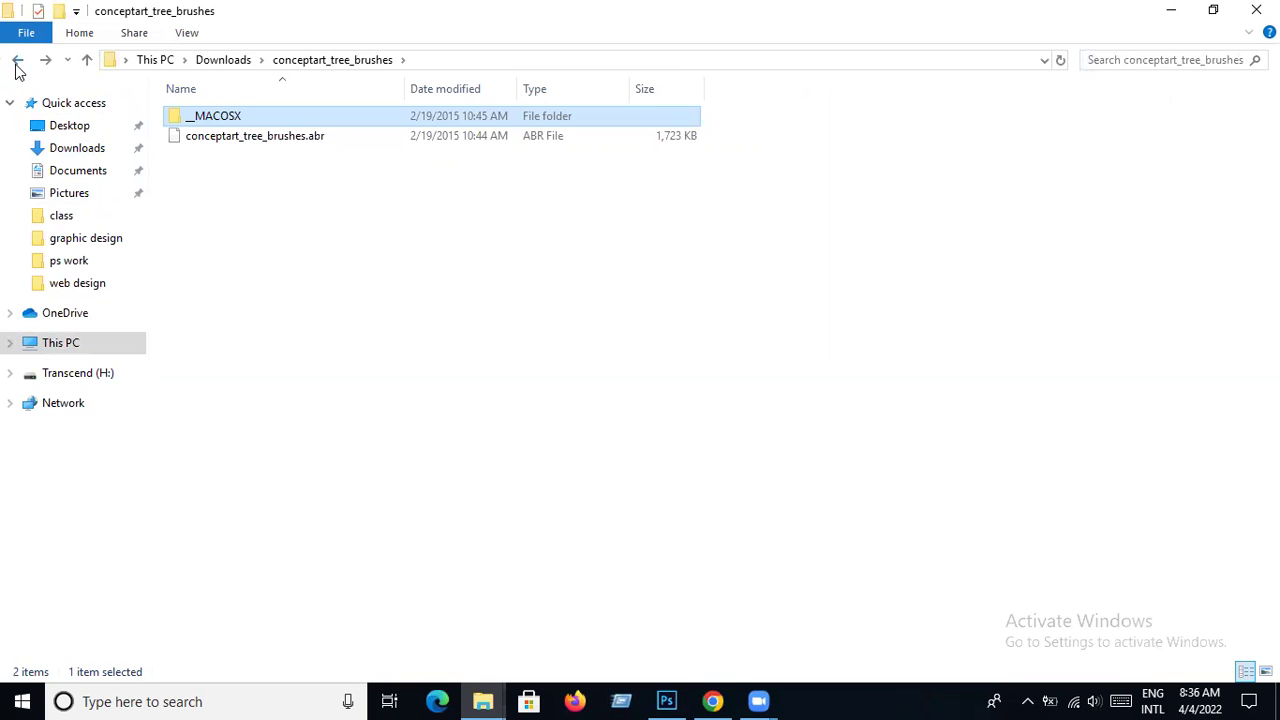
{"action": "left_click", "coordinate": [17, 60]}
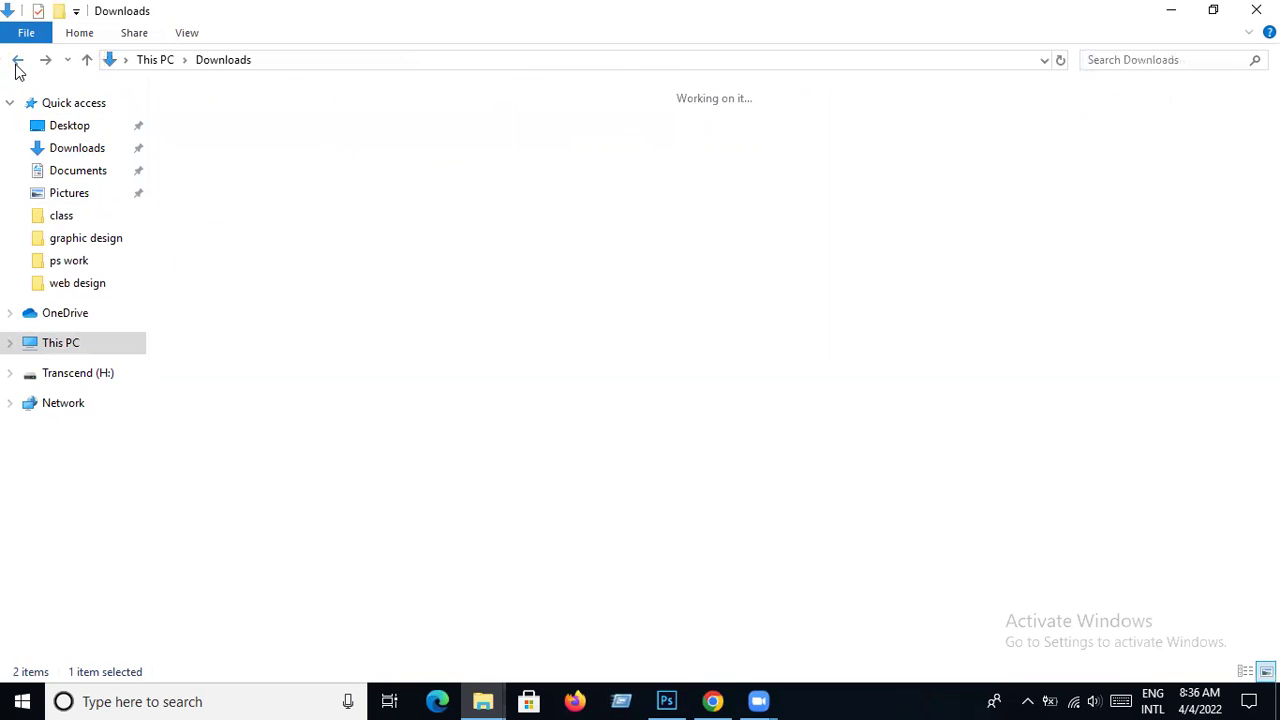
{"action": "left_click", "coordinate": [670, 700]}
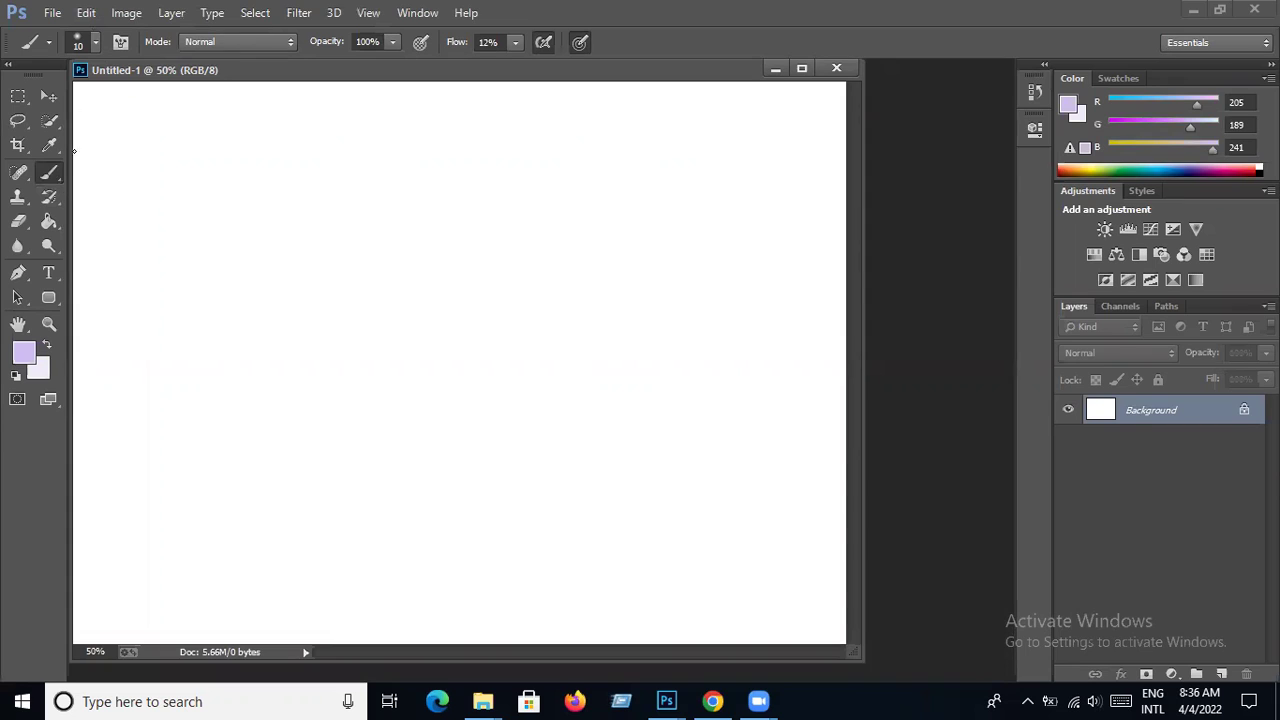
- Load Downloads/conceptart_tree_brushes/conceptart_tree_brushes.abr into the brush presets, then switch to Chrome
{"action": "left_click", "coordinate": [94, 42]}
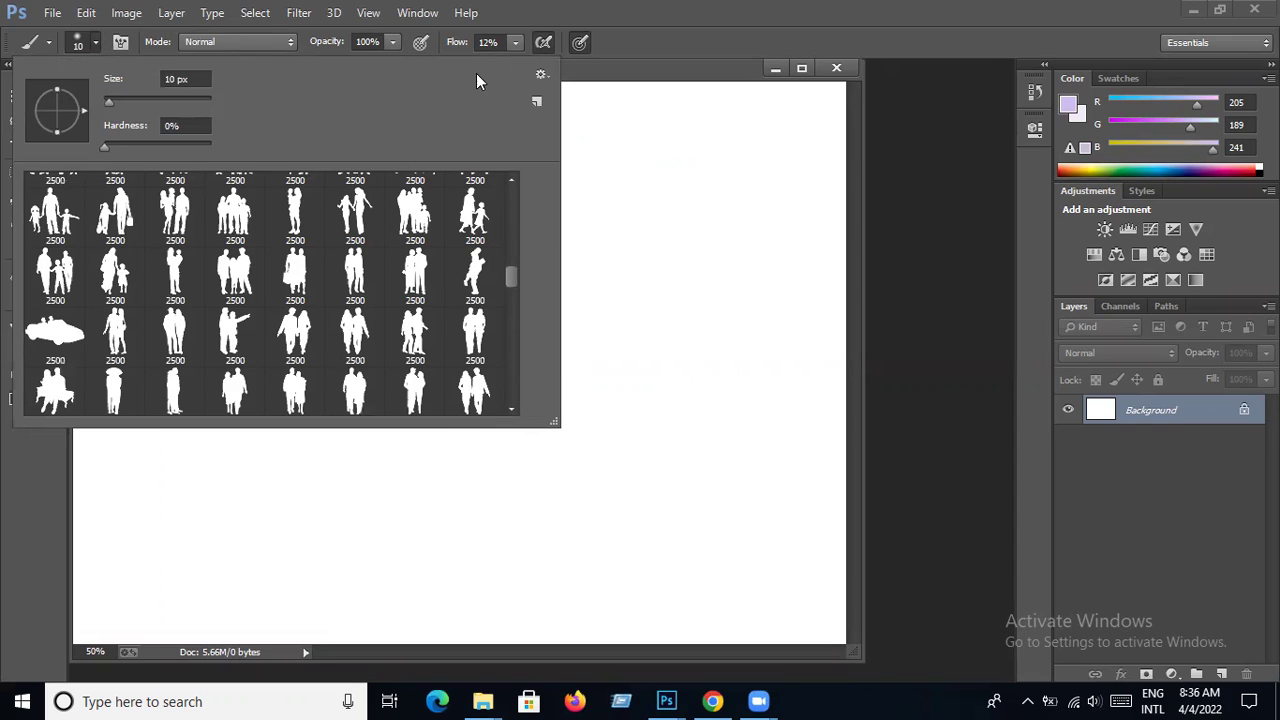
{"action": "left_click", "coordinate": [541, 77]}
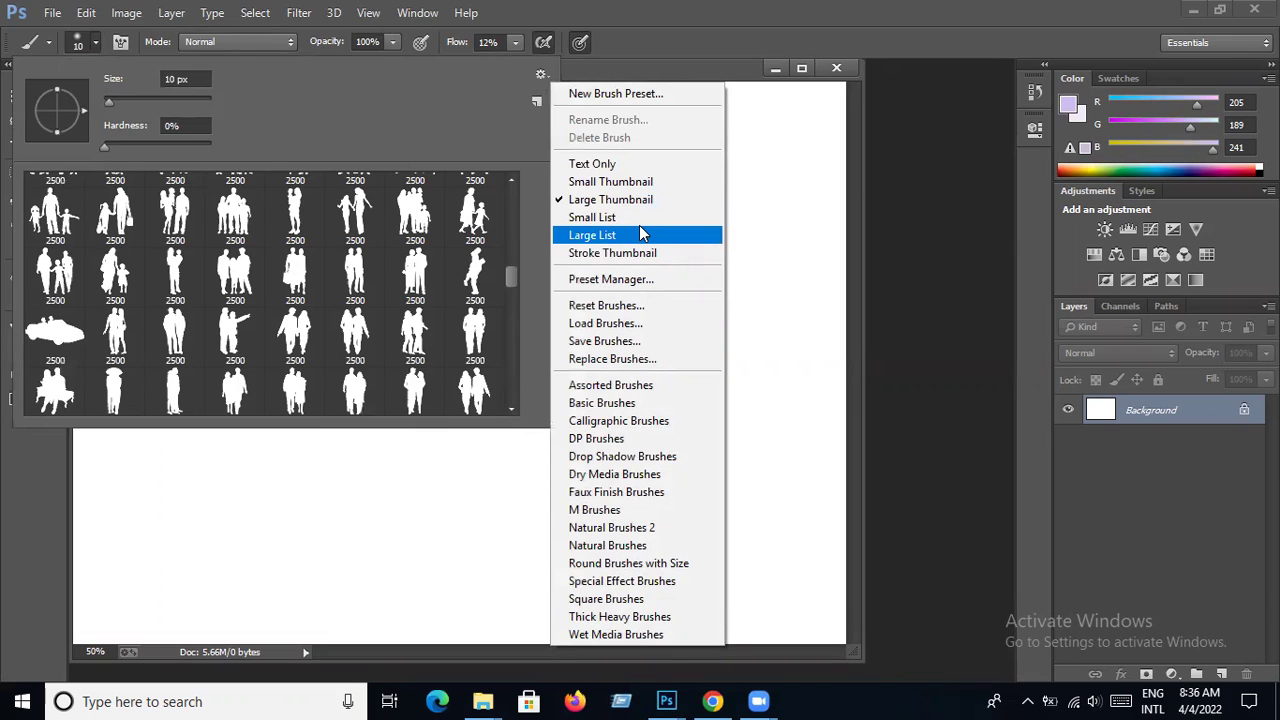
{"action": "left_click", "coordinate": [608, 325]}
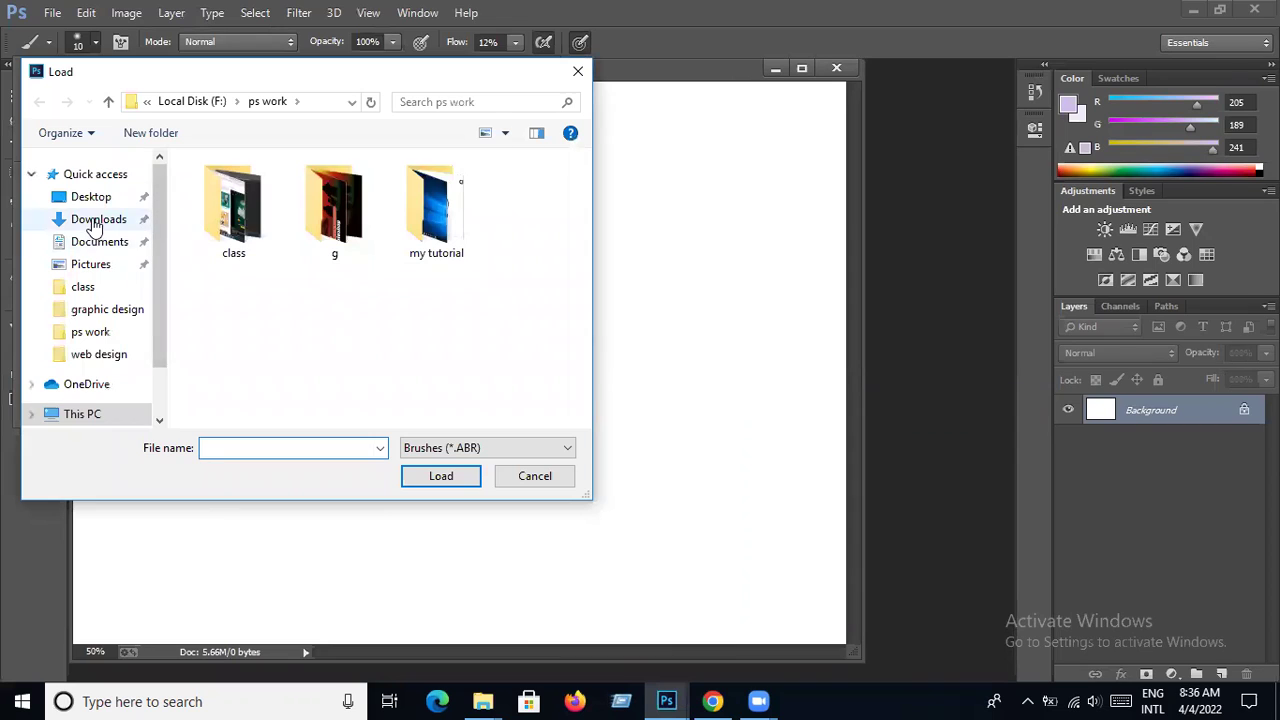
{"action": "left_click", "coordinate": [98, 219]}
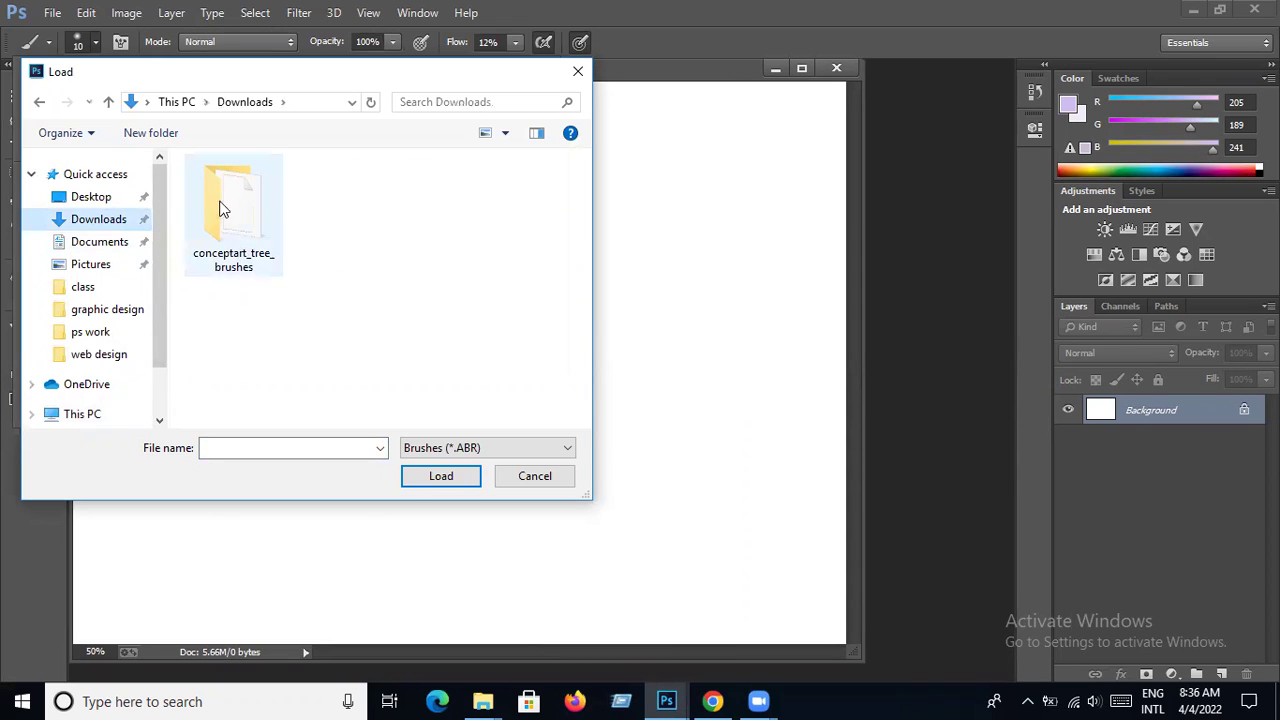
{"action": "double_click", "coordinate": [214, 238]}
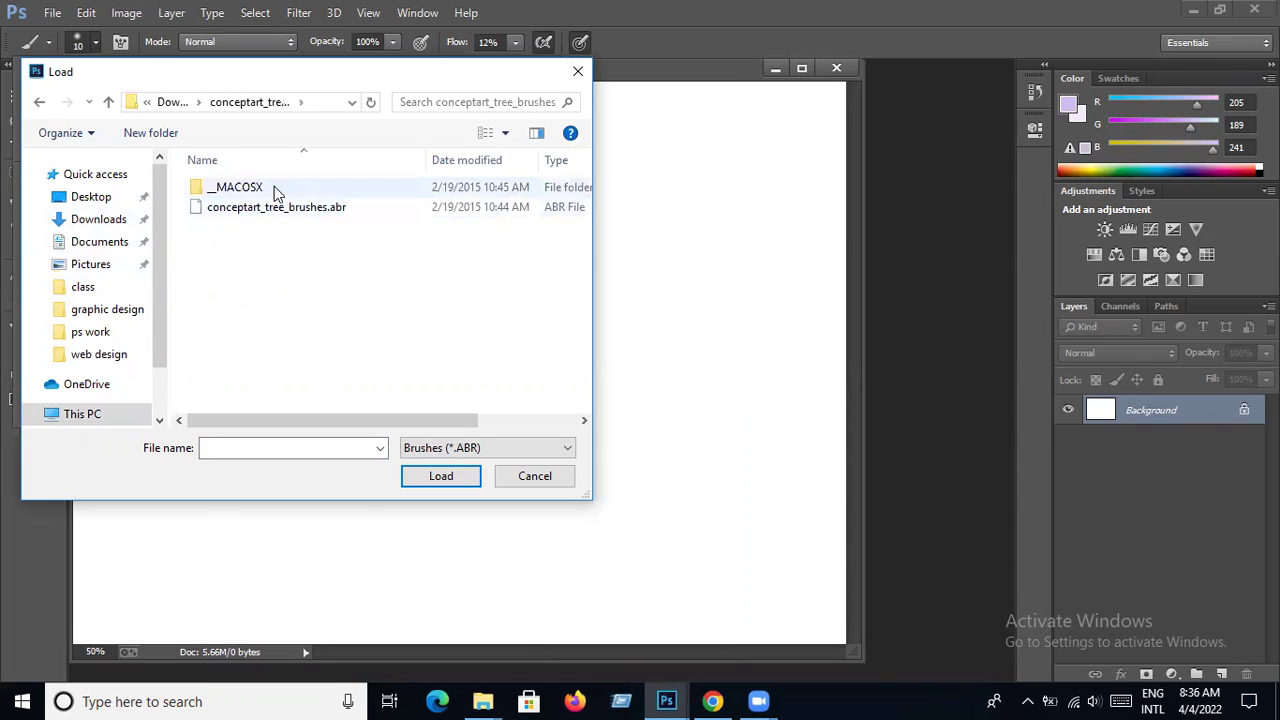
{"action": "left_click", "coordinate": [272, 208]}
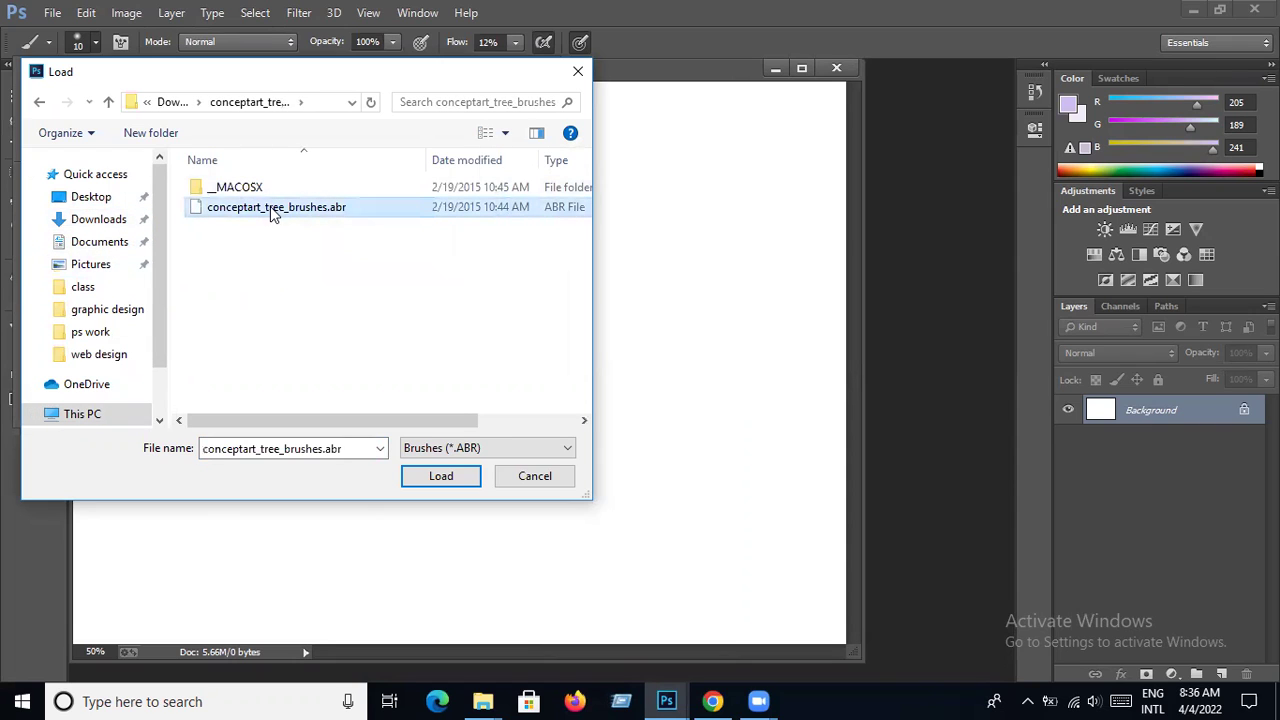
{"action": "left_click", "coordinate": [441, 476]}
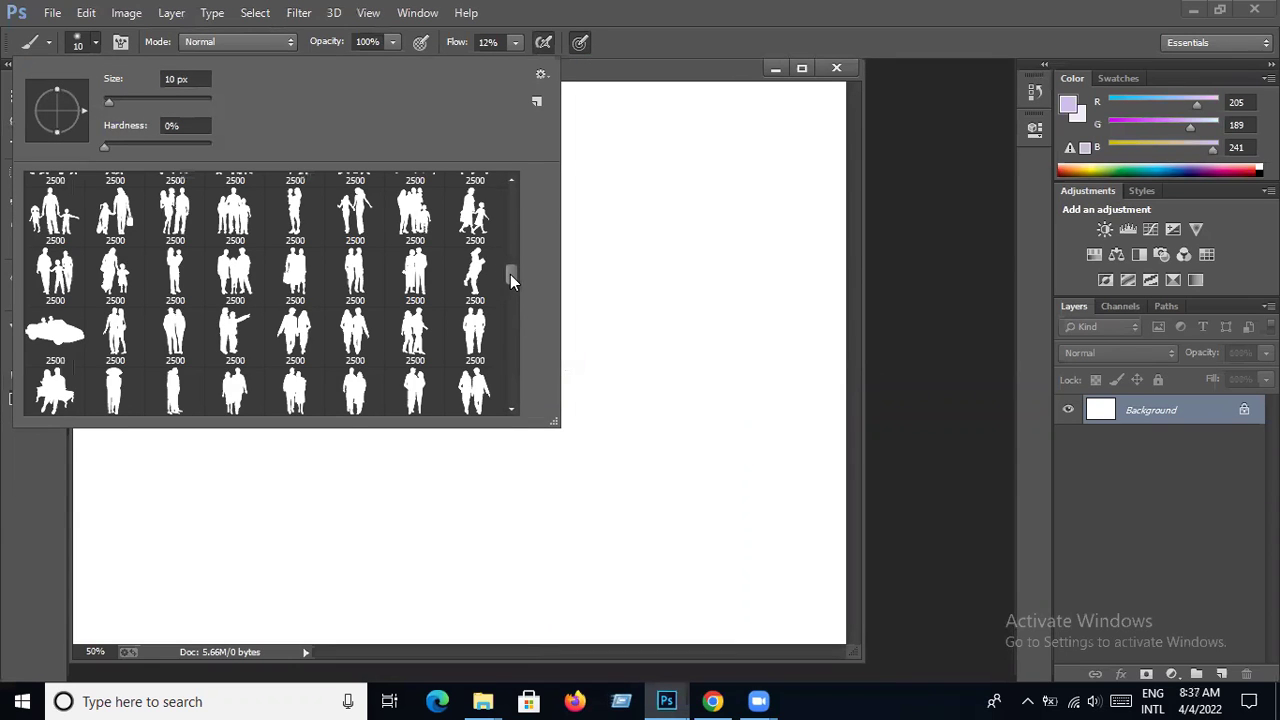
{"action": "left_click_drag", "start_coordinate": [510, 280], "coordinate": [514, 298]}
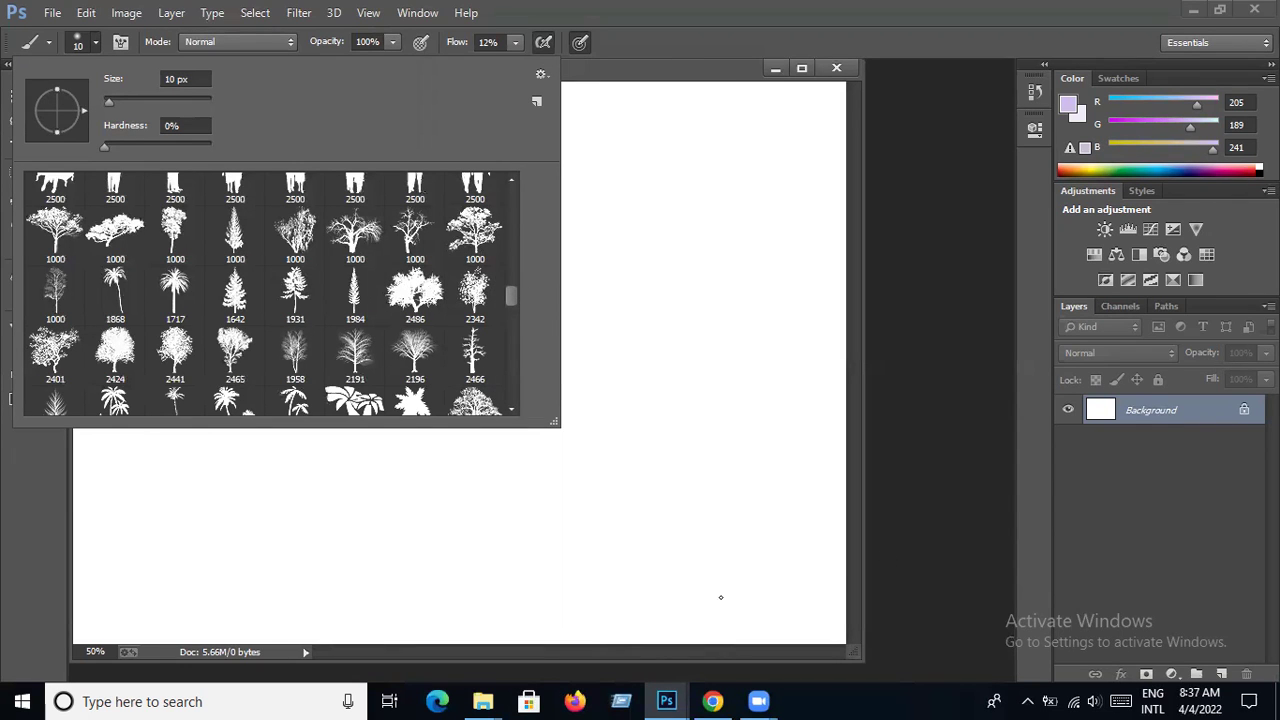
{"action": "left_click", "coordinate": [712, 701]}
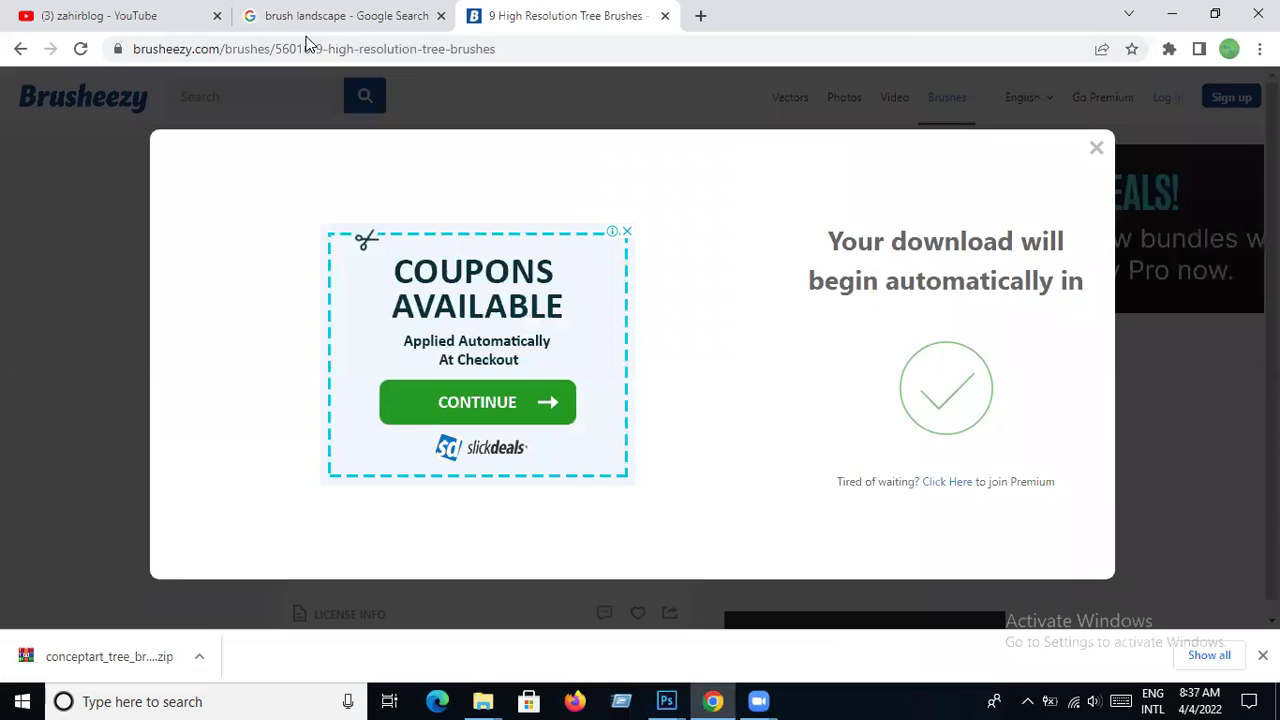
- Browse the brush landscape image results and dock Untitled-1 as a tab in Photoshop
{"action": "left_click", "coordinate": [320, 16]}
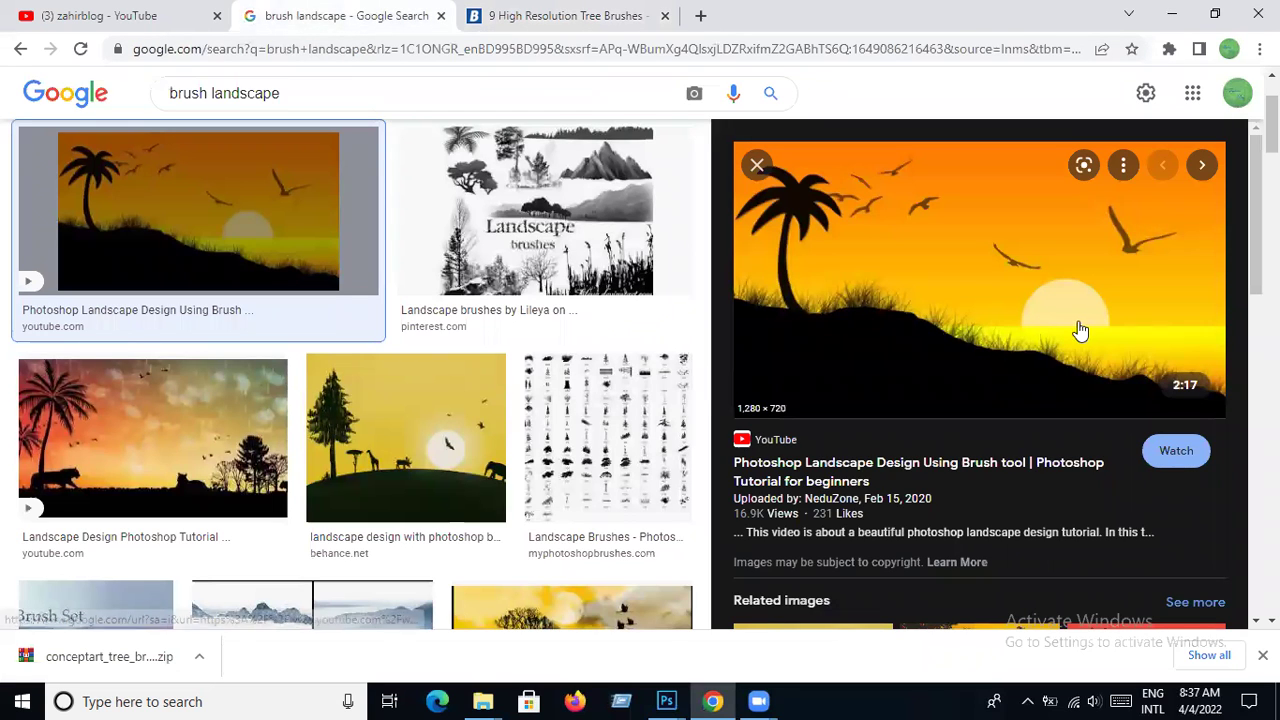
{"action": "scroll", "coordinate": [358, 481], "scroll_direction": "down", "scroll_amount": 3}
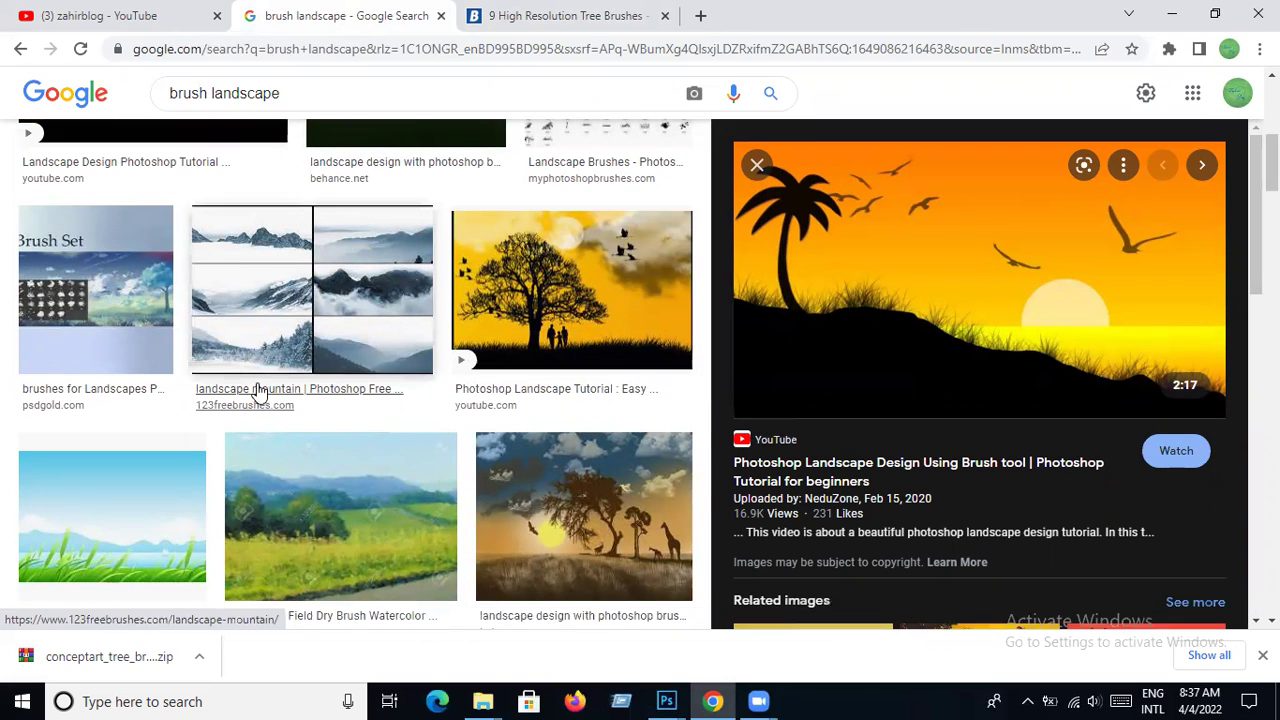
{"action": "scroll", "coordinate": [257, 391], "scroll_direction": "down", "scroll_amount": 1}
{"action": "scroll", "coordinate": [257, 391], "scroll_direction": "down", "scroll_amount": 2}
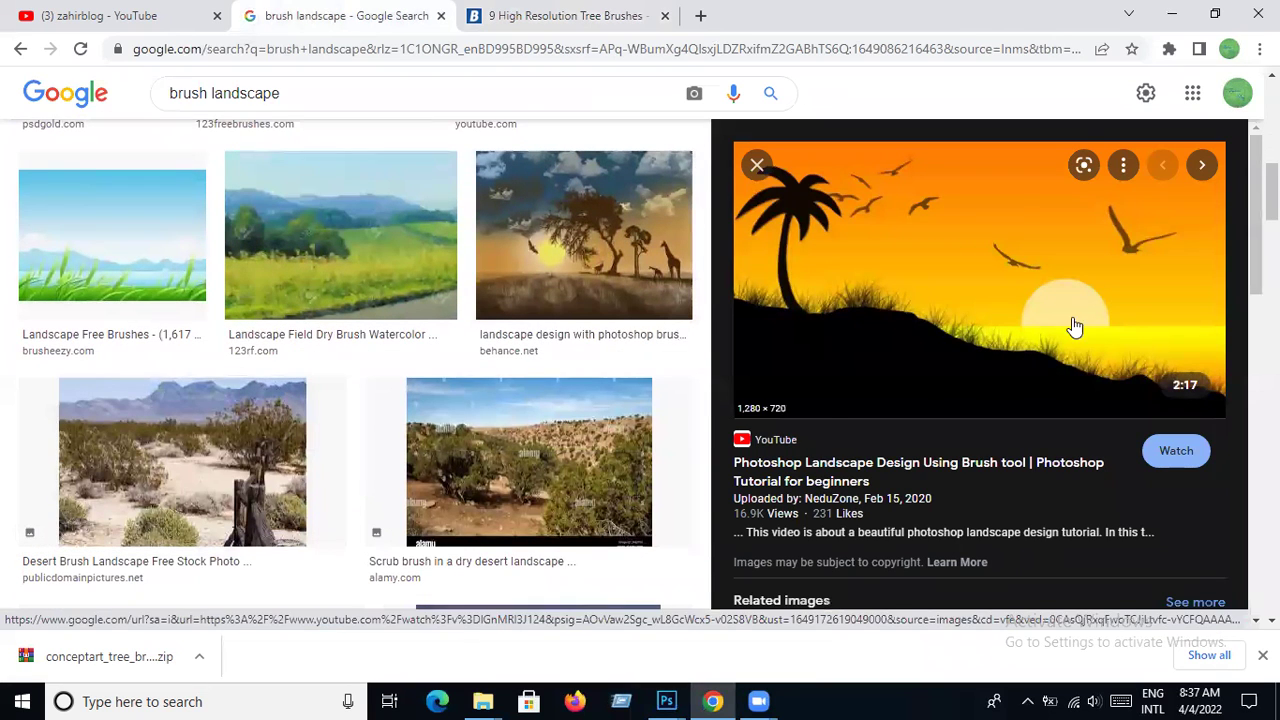
{"action": "left_click", "coordinate": [666, 700]}
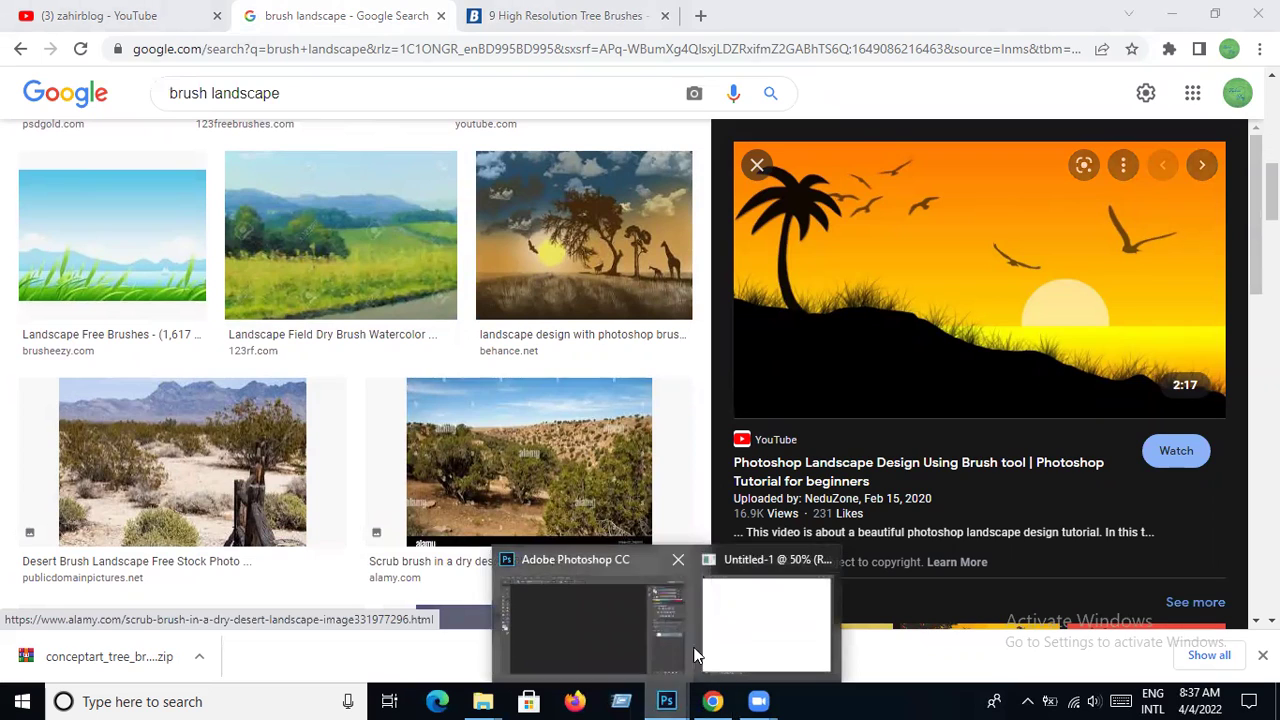
{"action": "left_click", "coordinate": [752, 630]}
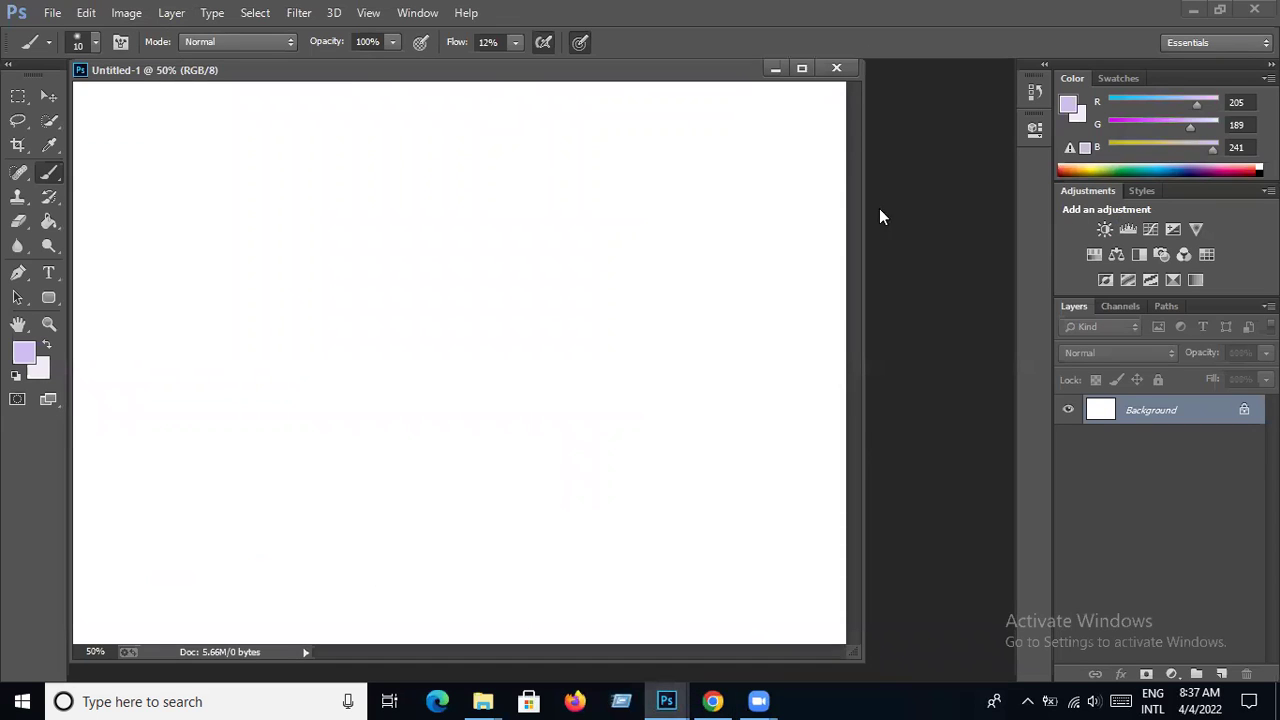
{"action": "left_click_drag", "start_coordinate": [515, 77], "coordinate": [582, 85]}
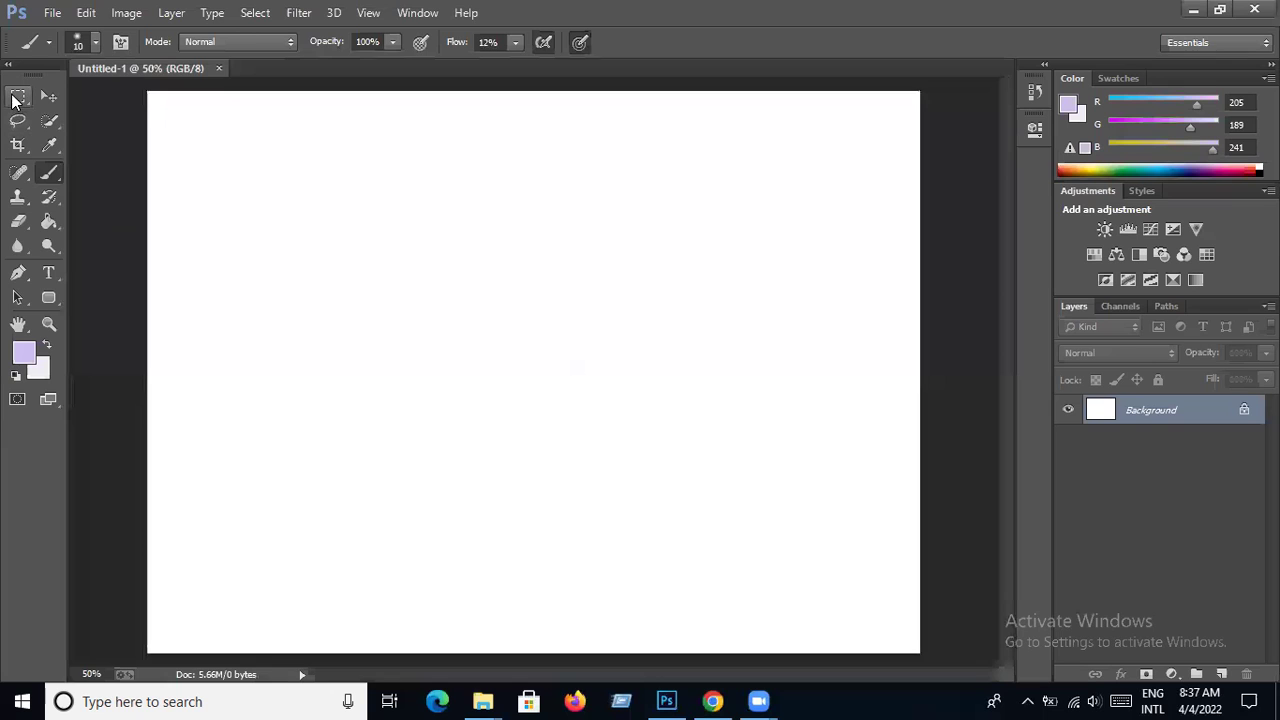
- Save the palm-tree sunset preview image as maxresdefault.jpg in Downloads
{"action": "left_click", "coordinate": [706, 701]}
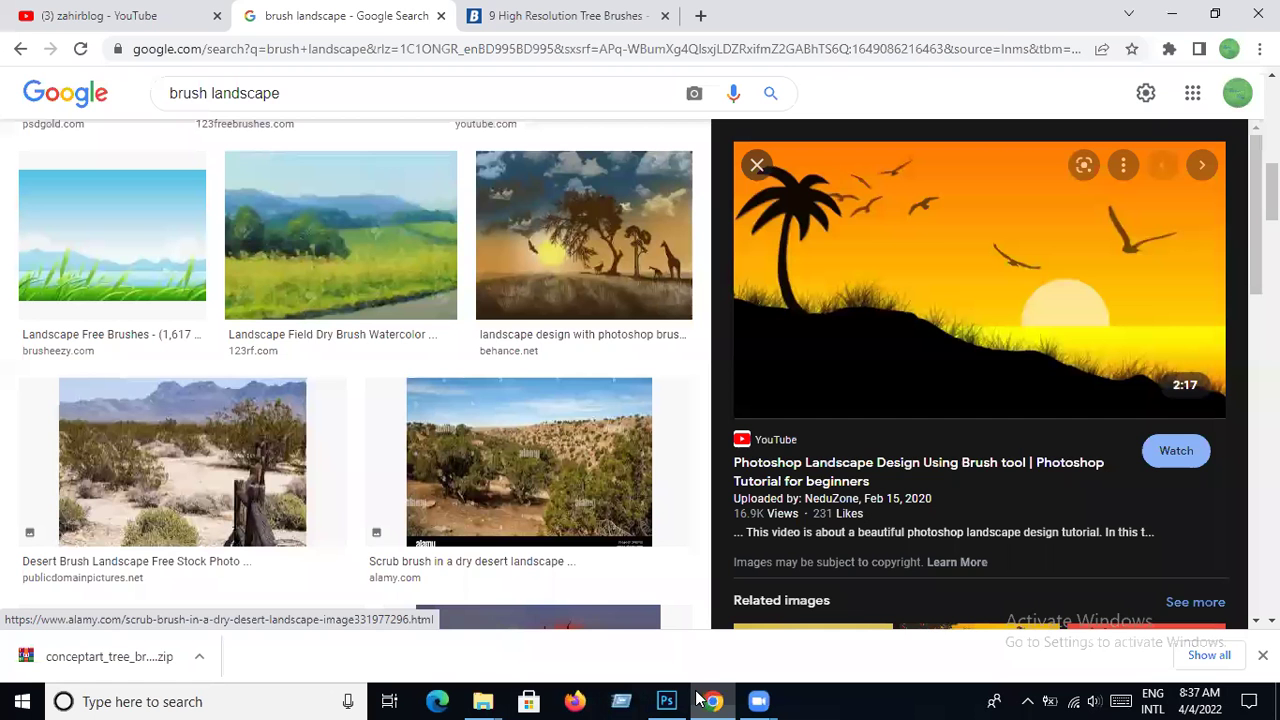
{"action": "right_click", "coordinate": [945, 262]}
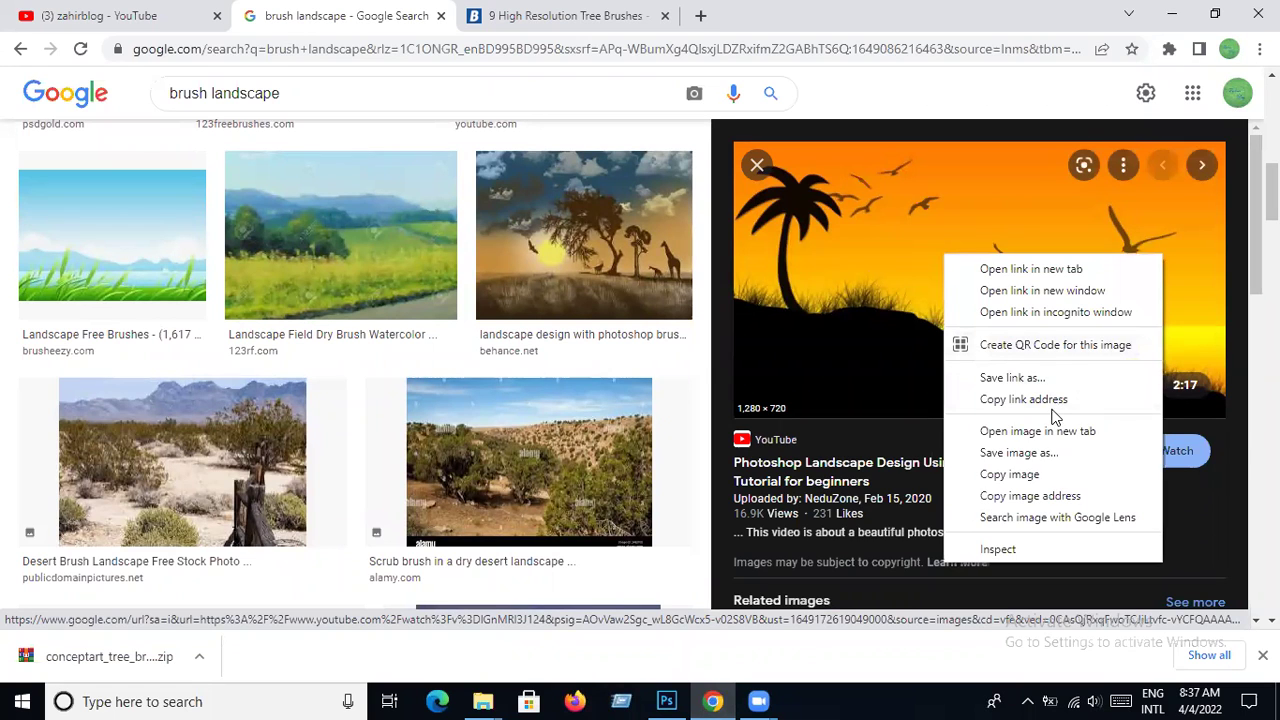
{"action": "left_click", "coordinate": [1018, 453]}
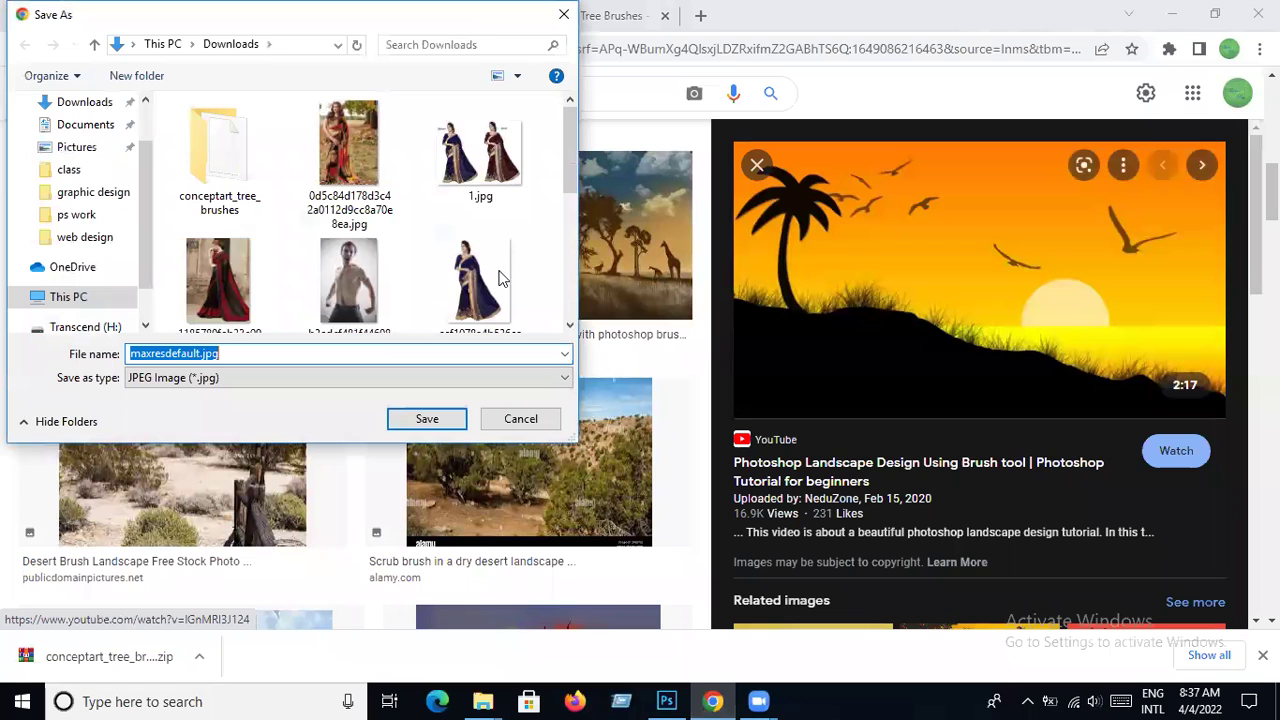
{"action": "left_click", "coordinate": [428, 420]}
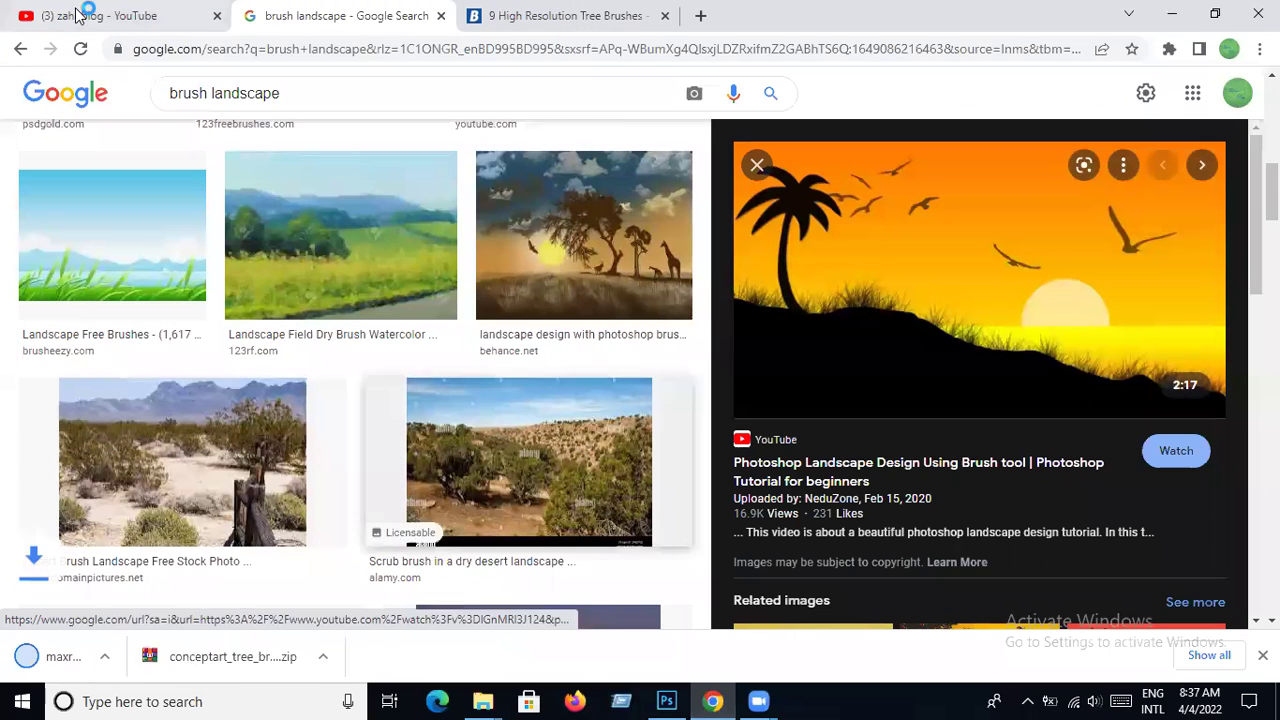
{"action": "left_click", "coordinate": [666, 701]}
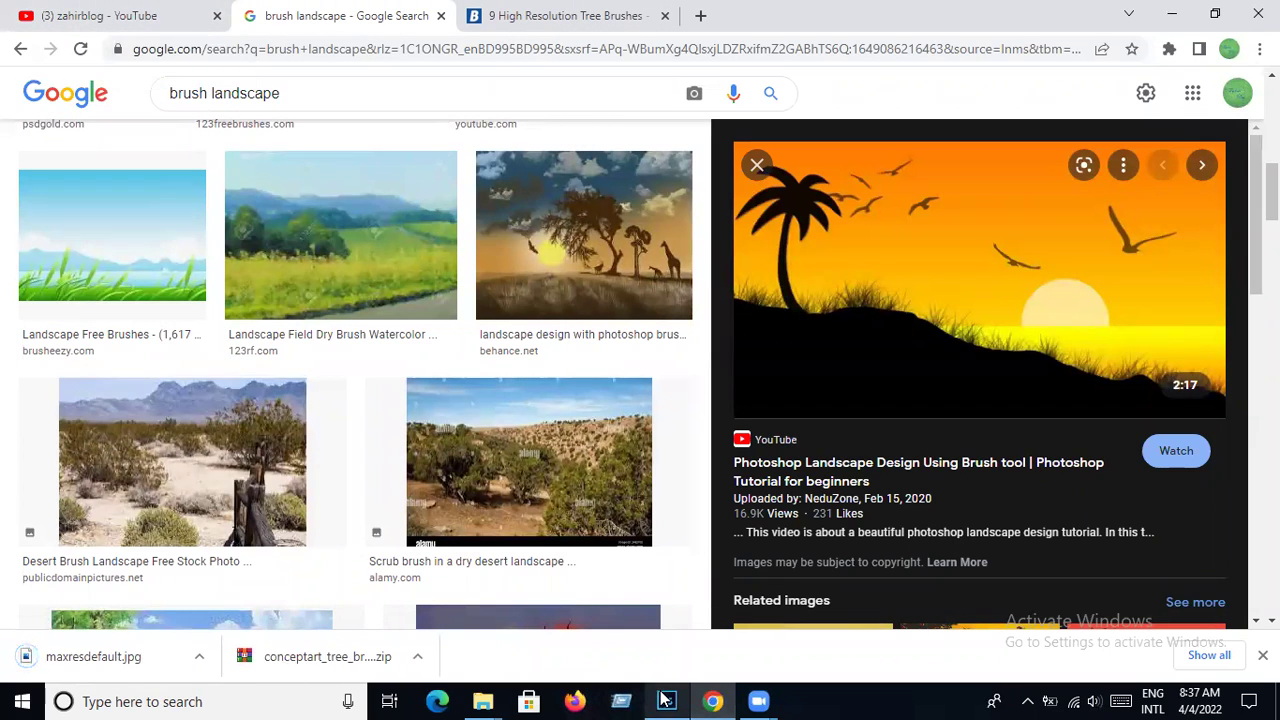
- Close Untitled-1 and start a new document named '3rd class'
{"action": "left_click", "coordinate": [220, 69]}
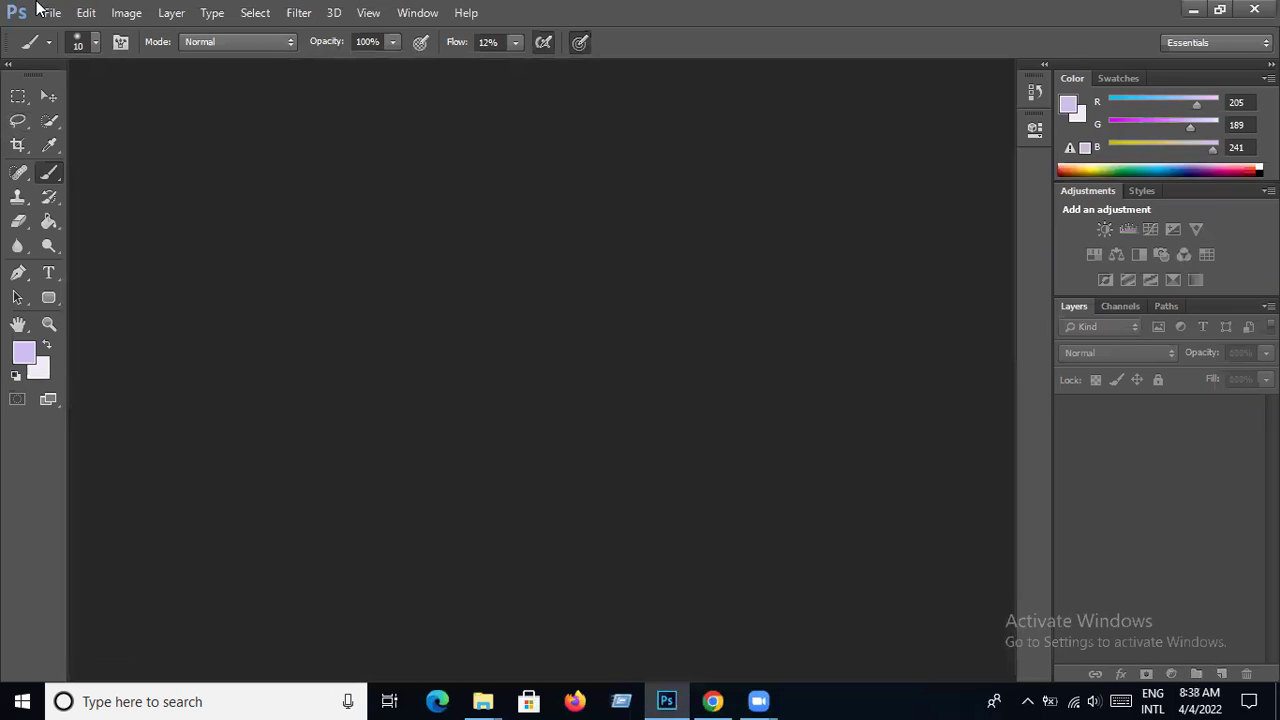
{"action": "left_click", "coordinate": [55, 13]}
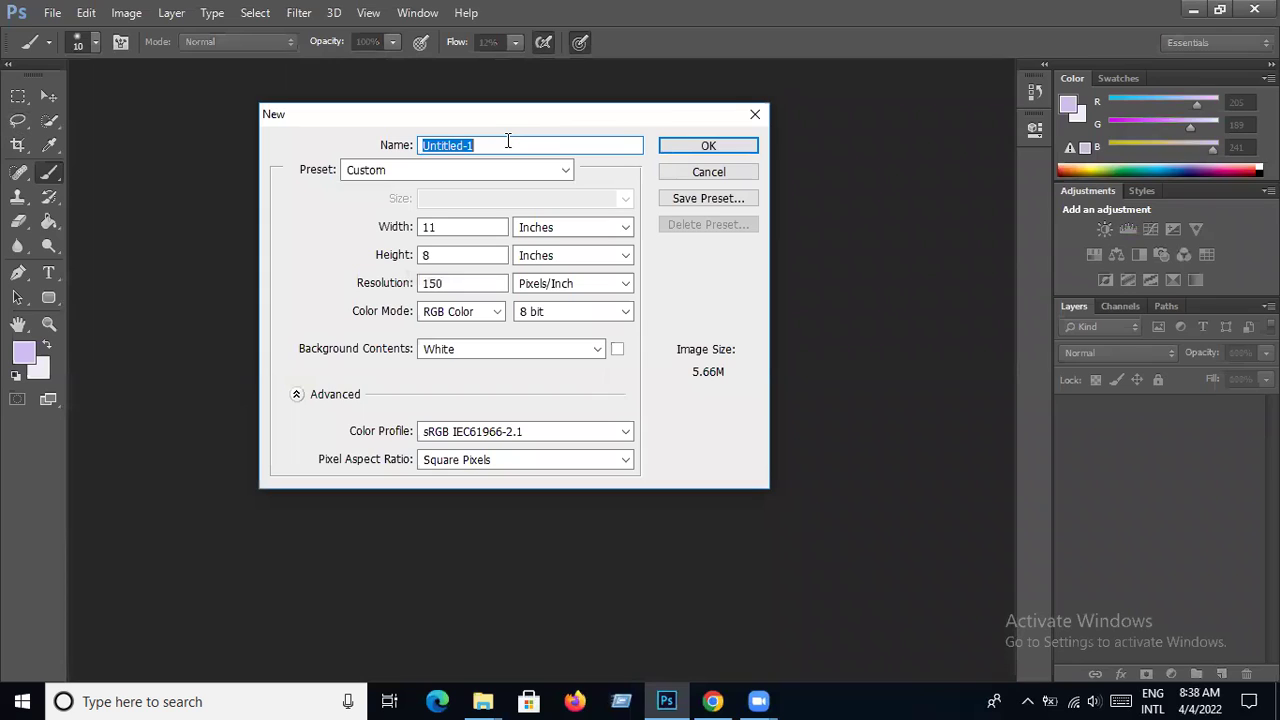
{"action": "type", "text": "3rd class"}
- Create the 3rd class document and open maxresdefault.jpg from Downloads as reference
{"action": "left_click", "coordinate": [734, 150]}
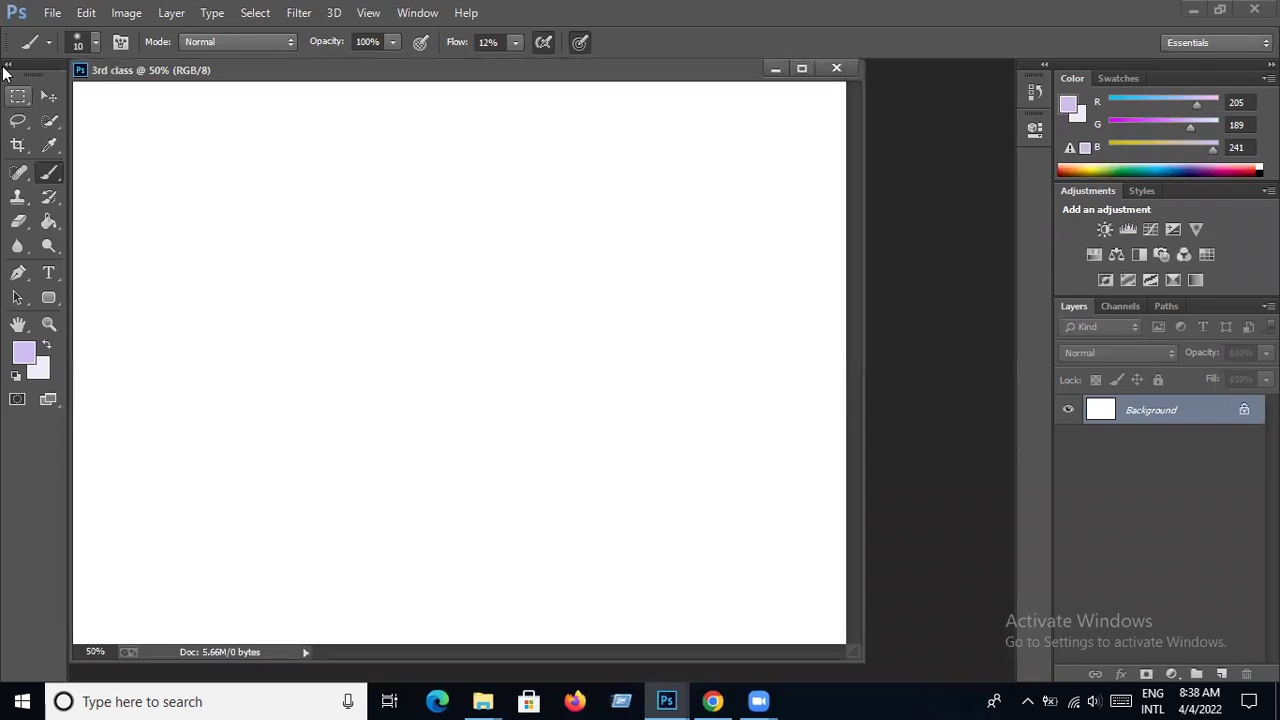
{"action": "left_click", "coordinate": [53, 13]}
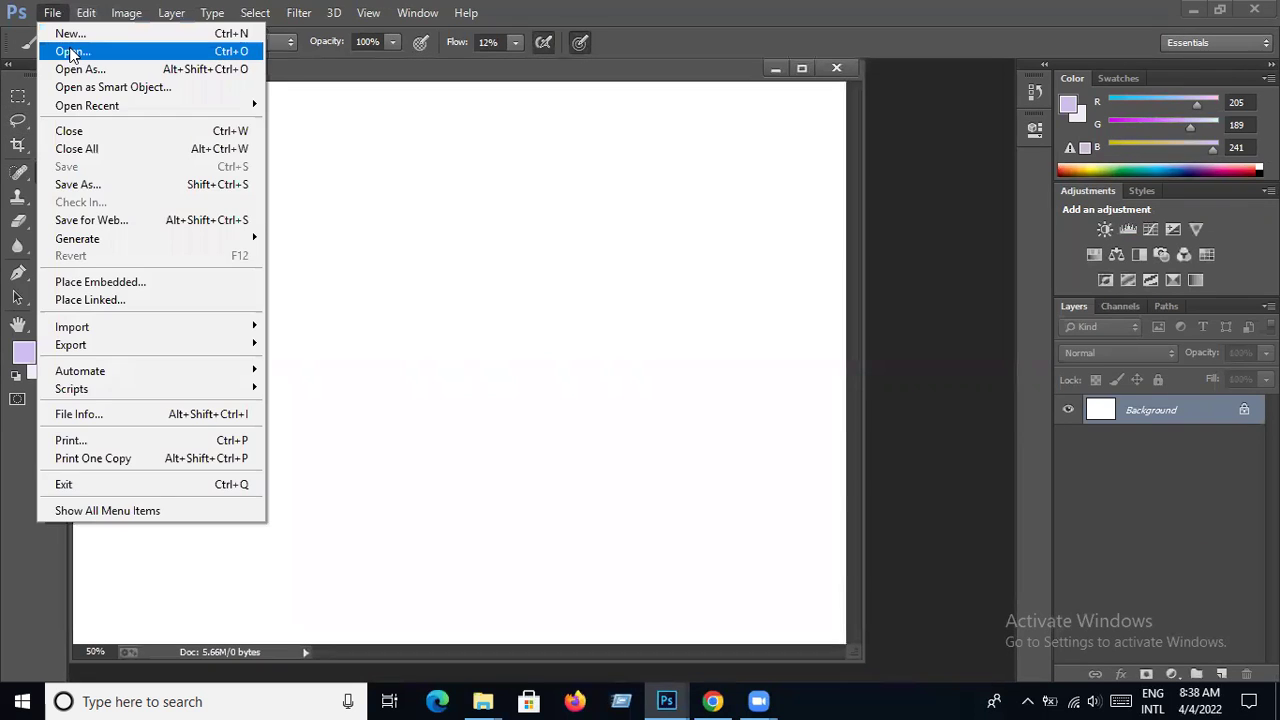
{"action": "left_click", "coordinate": [72, 52]}
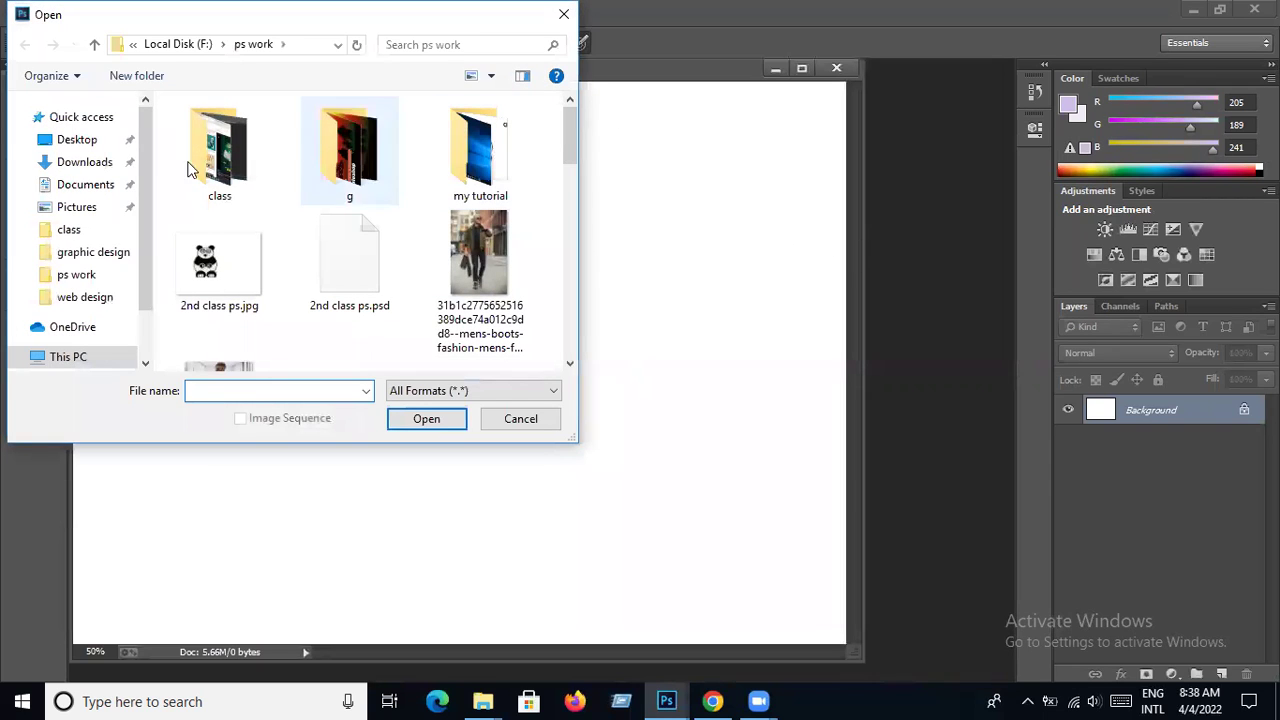
{"action": "left_click", "coordinate": [85, 163]}
{"action": "left_click_drag", "start_coordinate": [570, 135], "coordinate": [572, 306]}
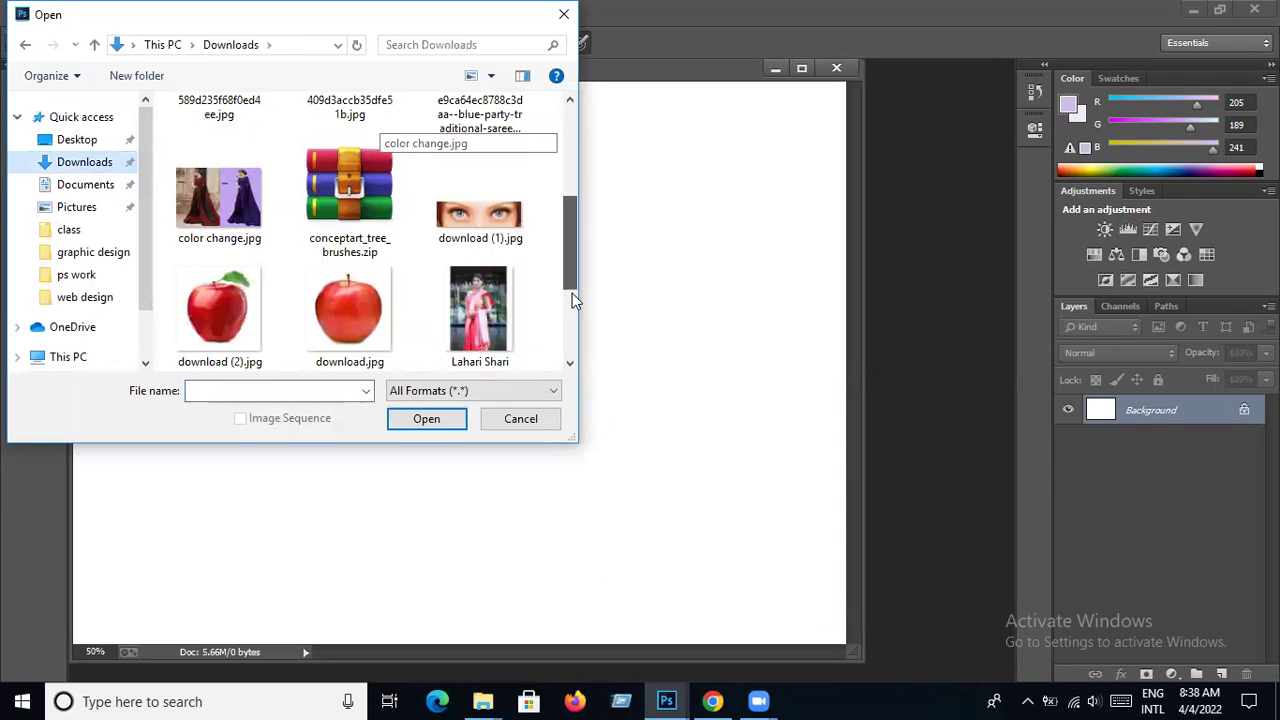
{"action": "left_click", "coordinate": [248, 318]}
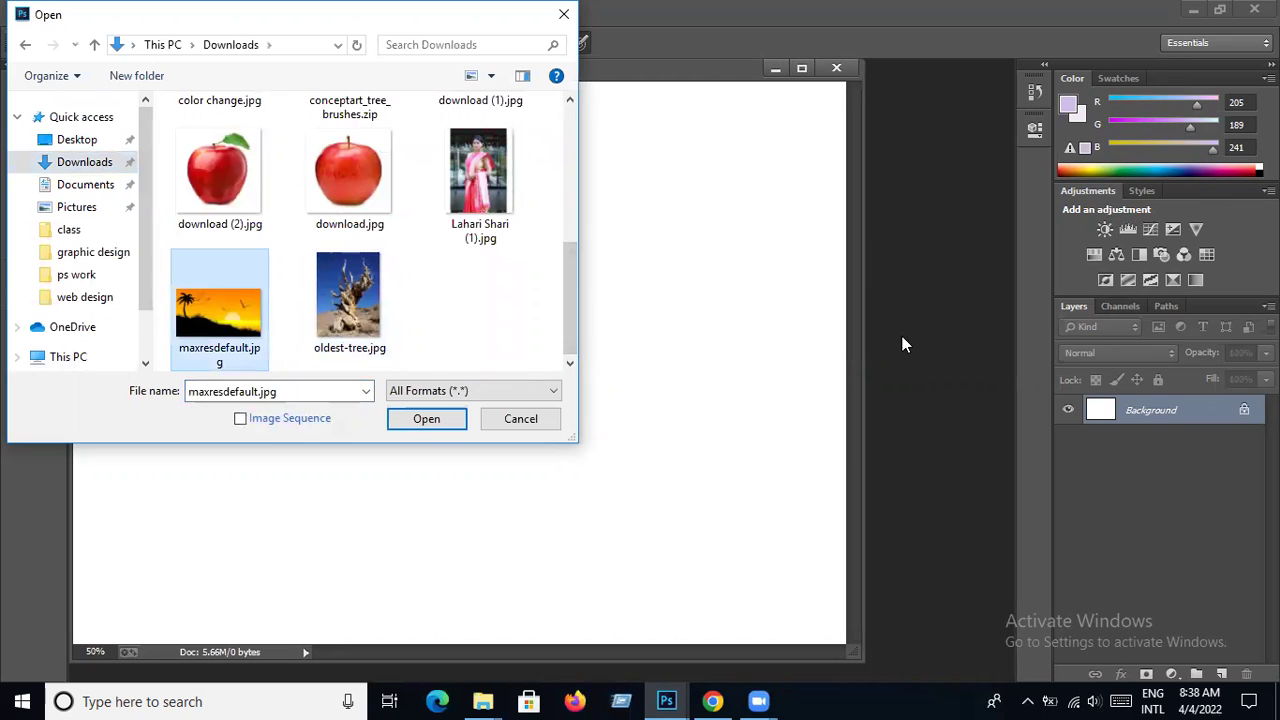
{"action": "left_click", "coordinate": [415, 418]}
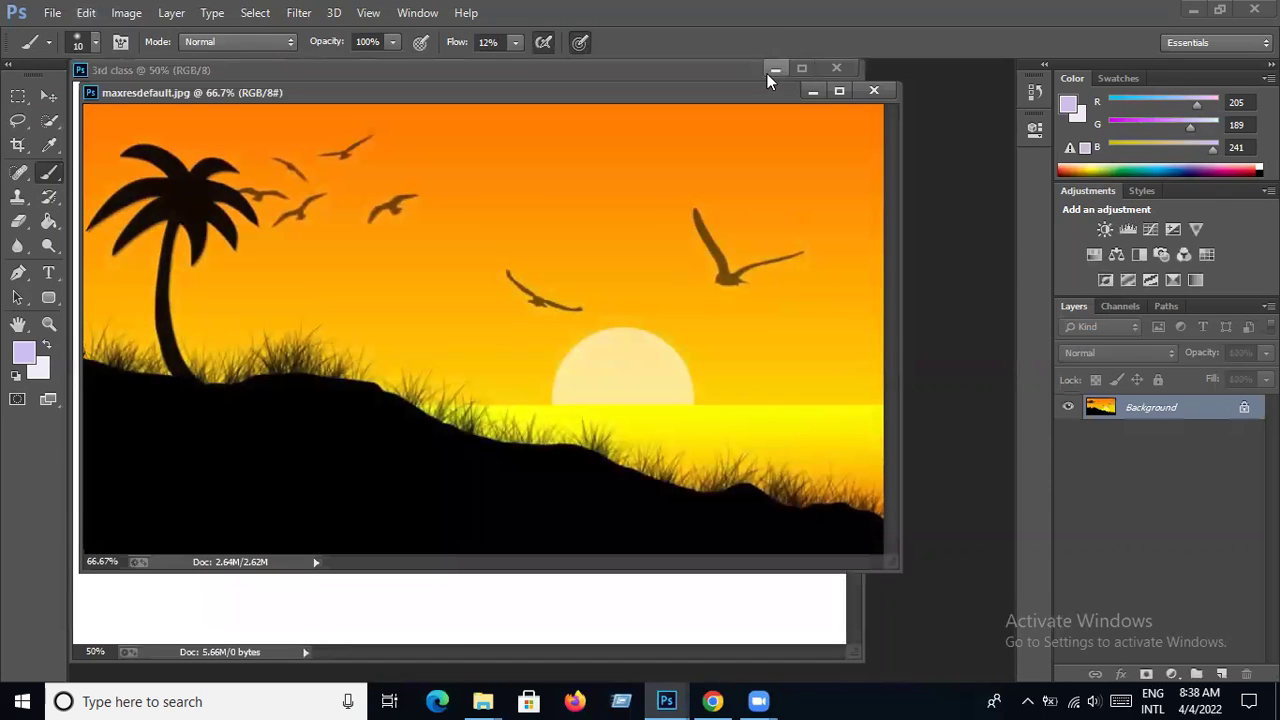
- Move the sunset reference window beside the canvas, then minimize it
{"action": "left_click_drag", "start_coordinate": [772, 92], "coordinate": [1216, 93]}
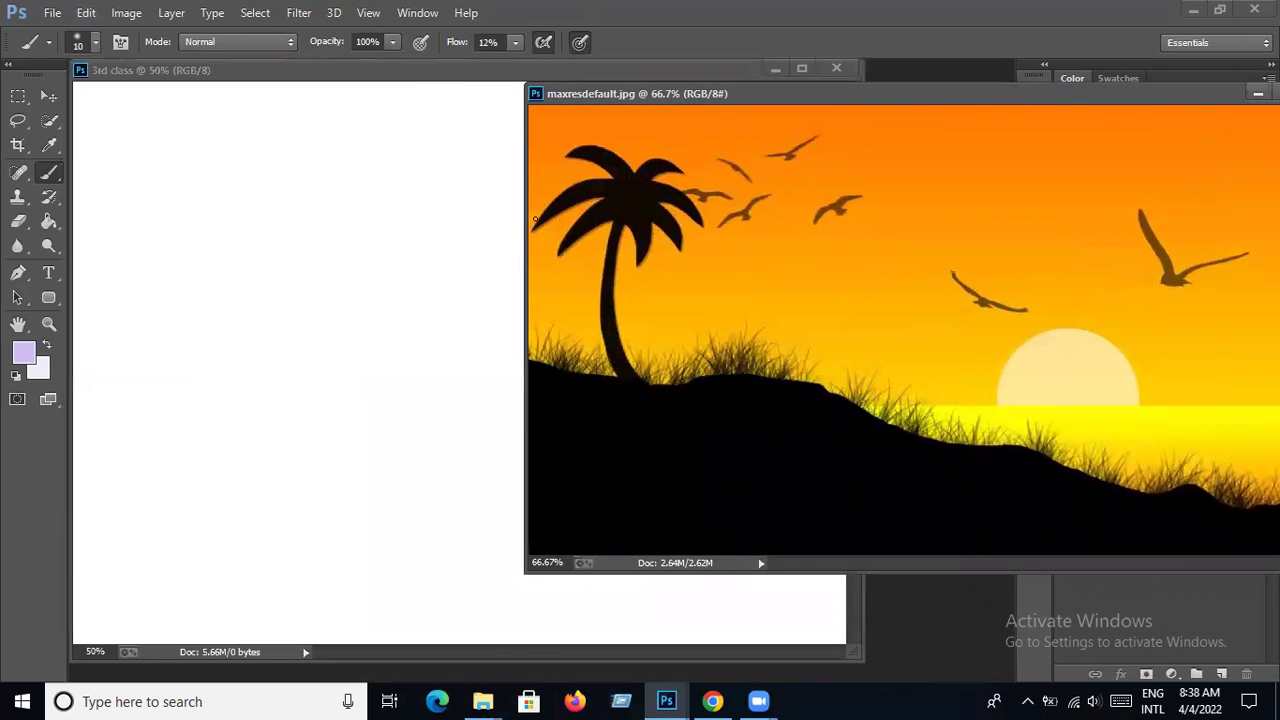
{"action": "left_click_drag", "start_coordinate": [528, 228], "coordinate": [936, 196]}
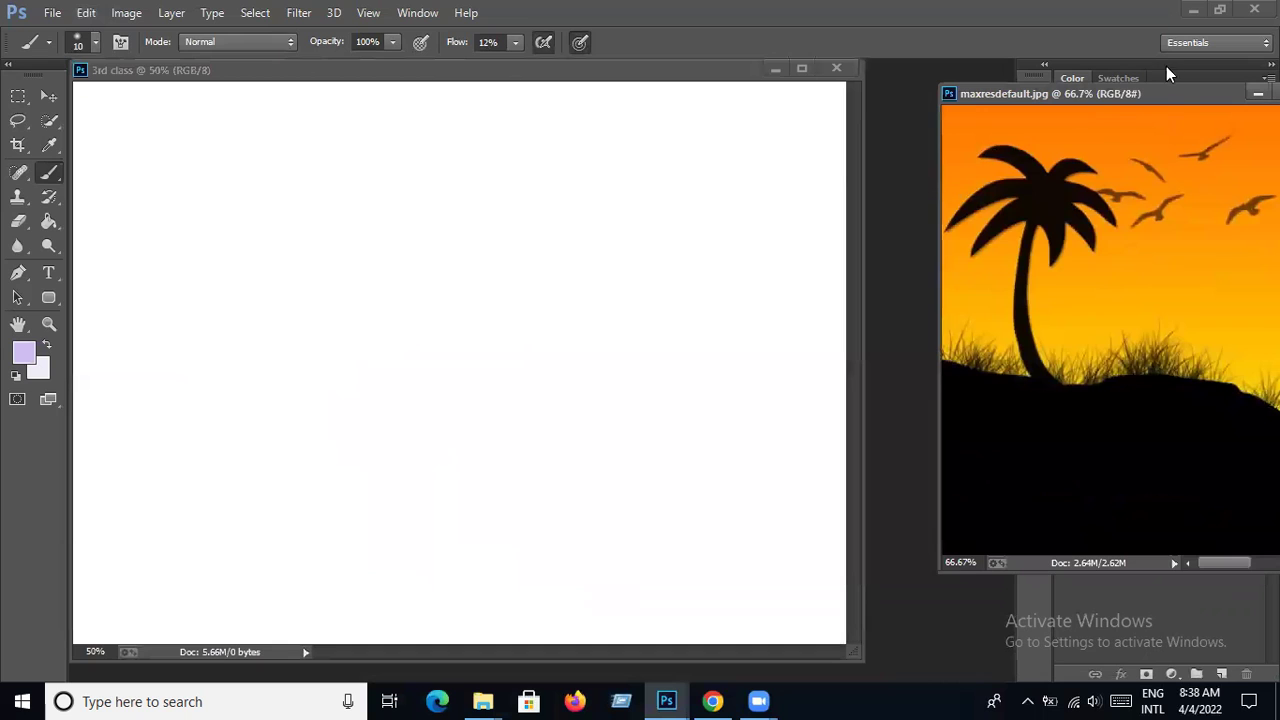
{"action": "left_click_drag", "start_coordinate": [1175, 90], "coordinate": [1096, 131]}
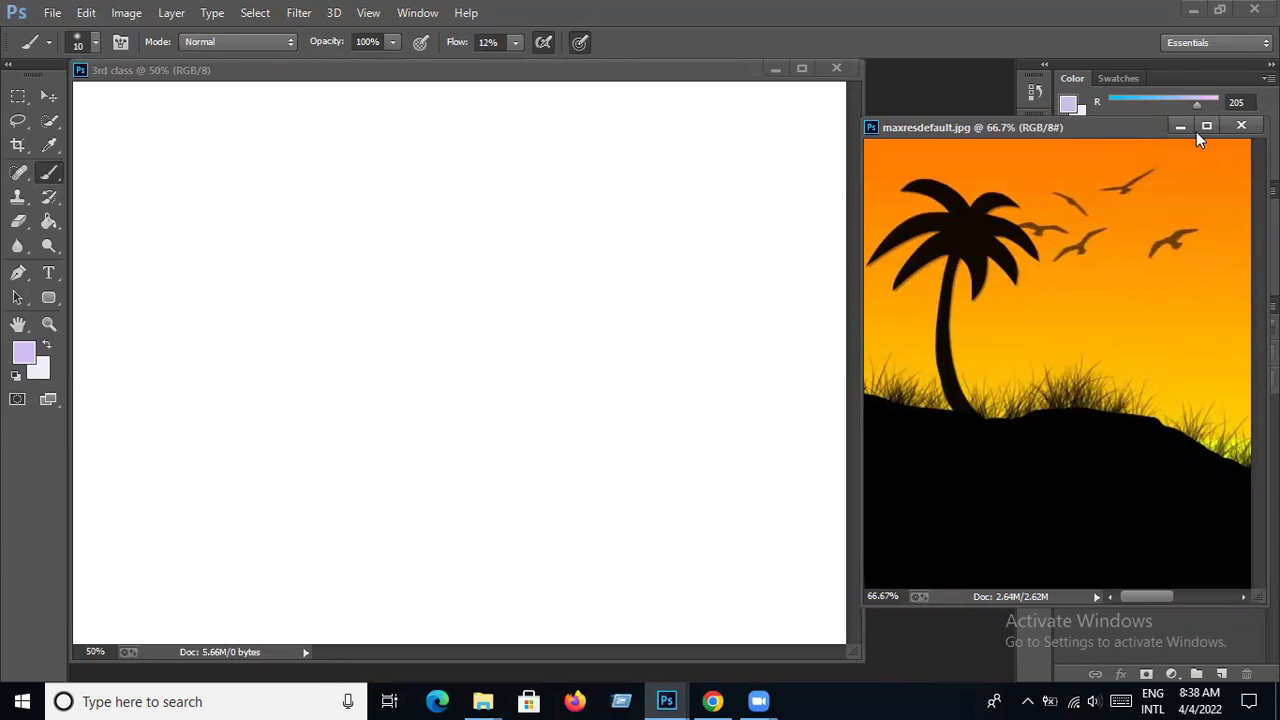
{"action": "left_click", "coordinate": [1181, 126]}
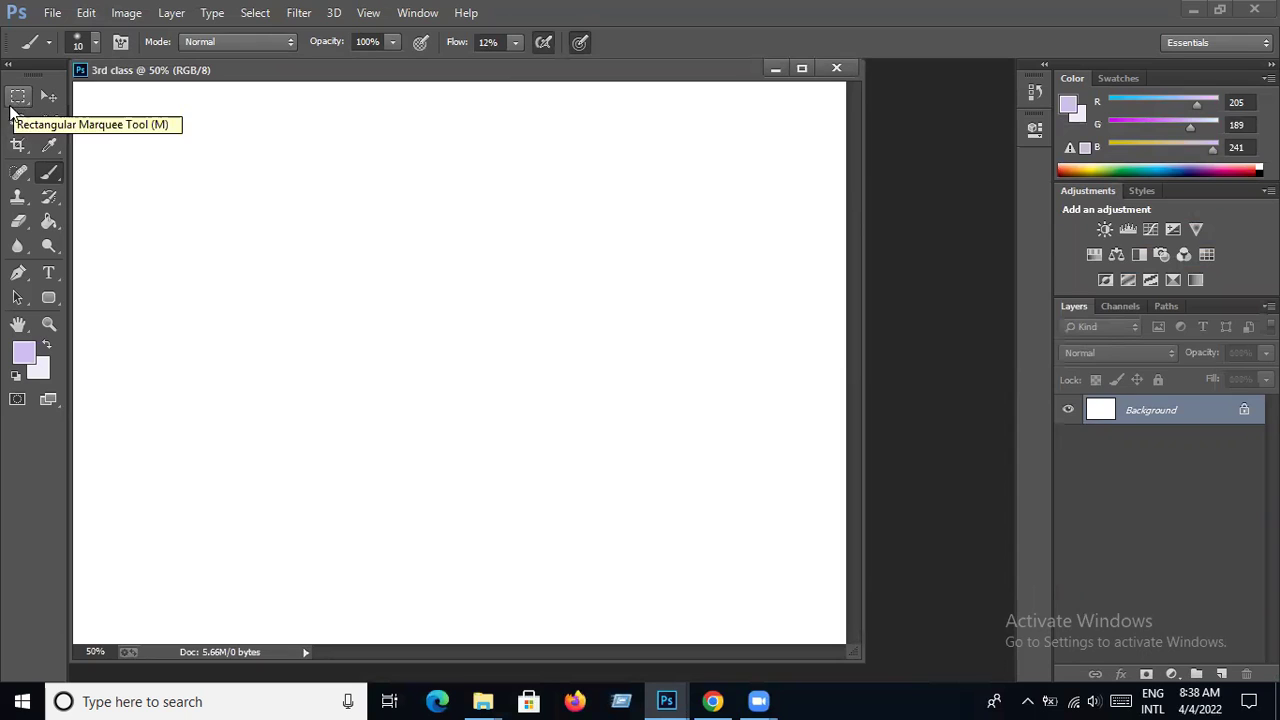
- Marquee-select a wide rectangle along the canvas bottom and add a new Layer 1
{"action": "left_click", "coordinate": [14, 106]}
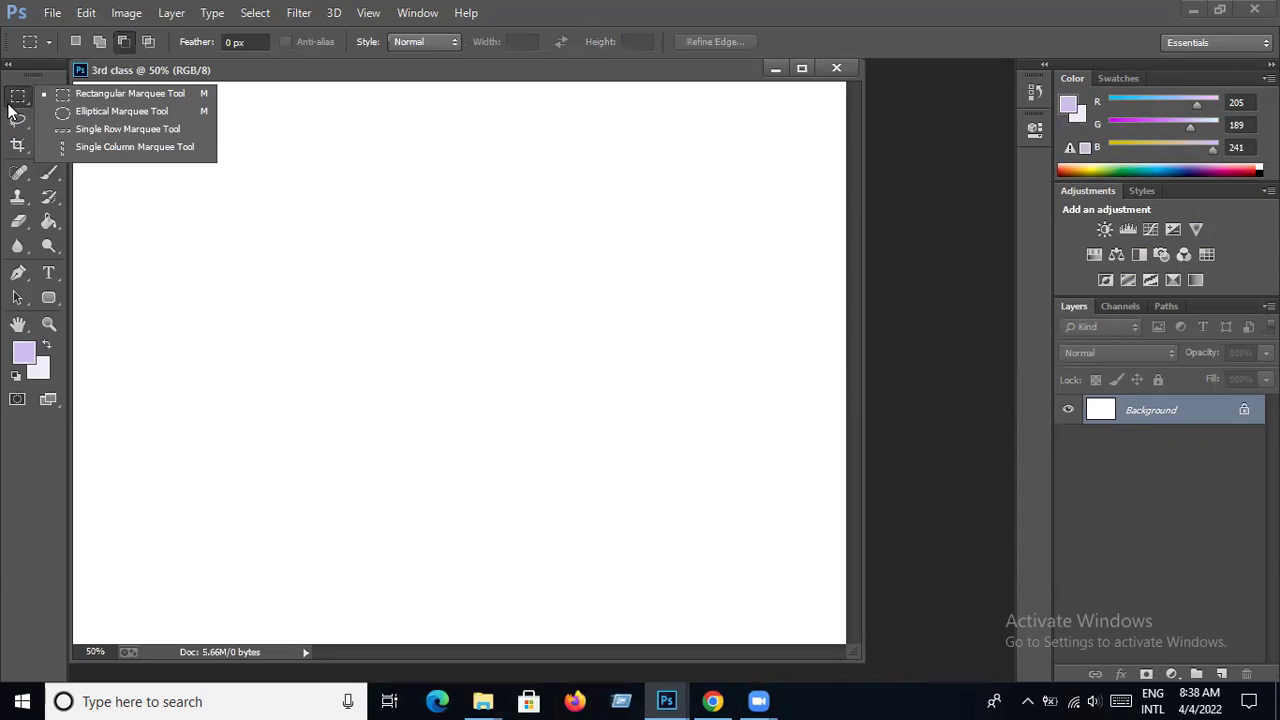
{"action": "left_click", "coordinate": [116, 95]}
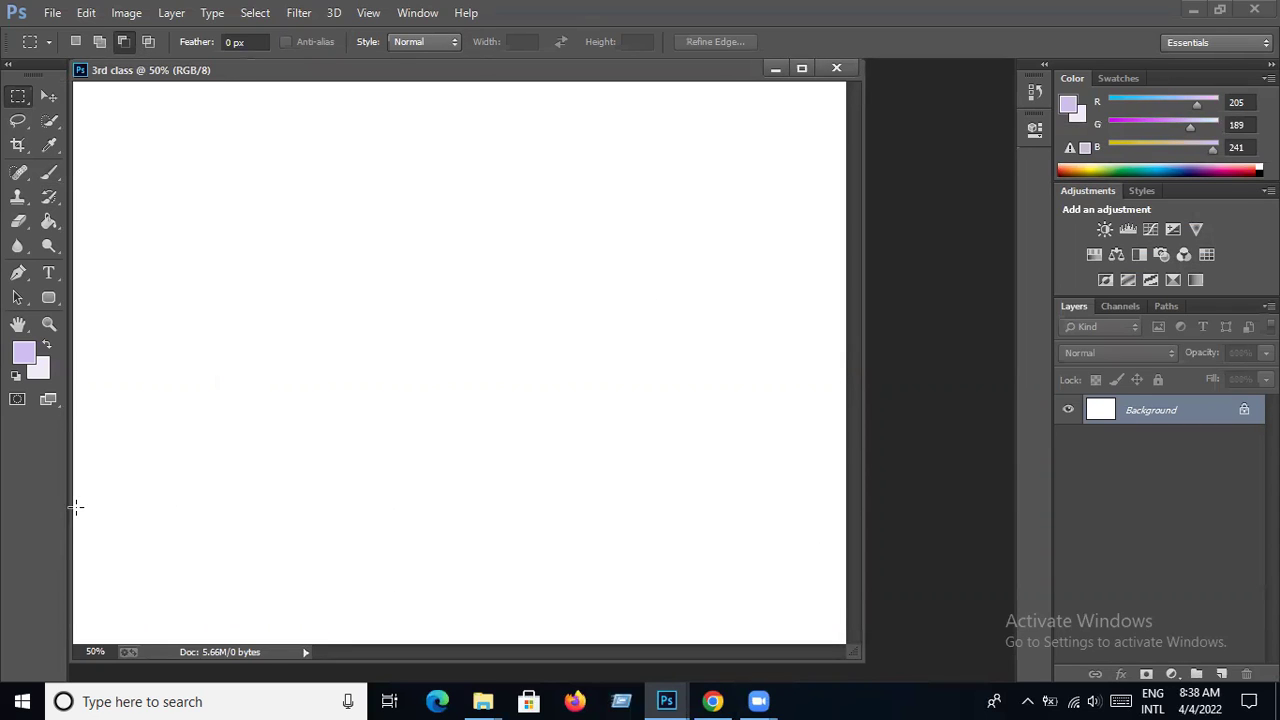
{"action": "left_click_drag", "start_coordinate": [74, 507], "coordinate": [846, 640]}
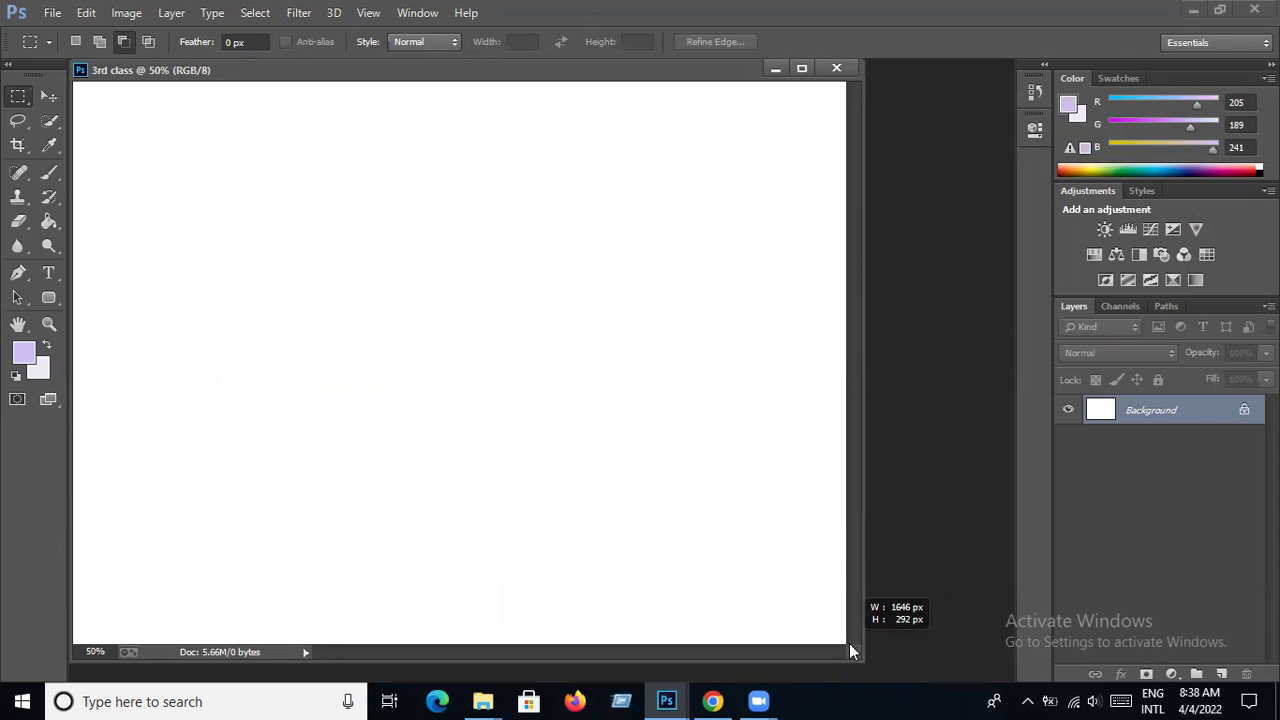
{"action": "left_click_drag", "start_coordinate": [848, 640], "coordinate": [848, 642]}
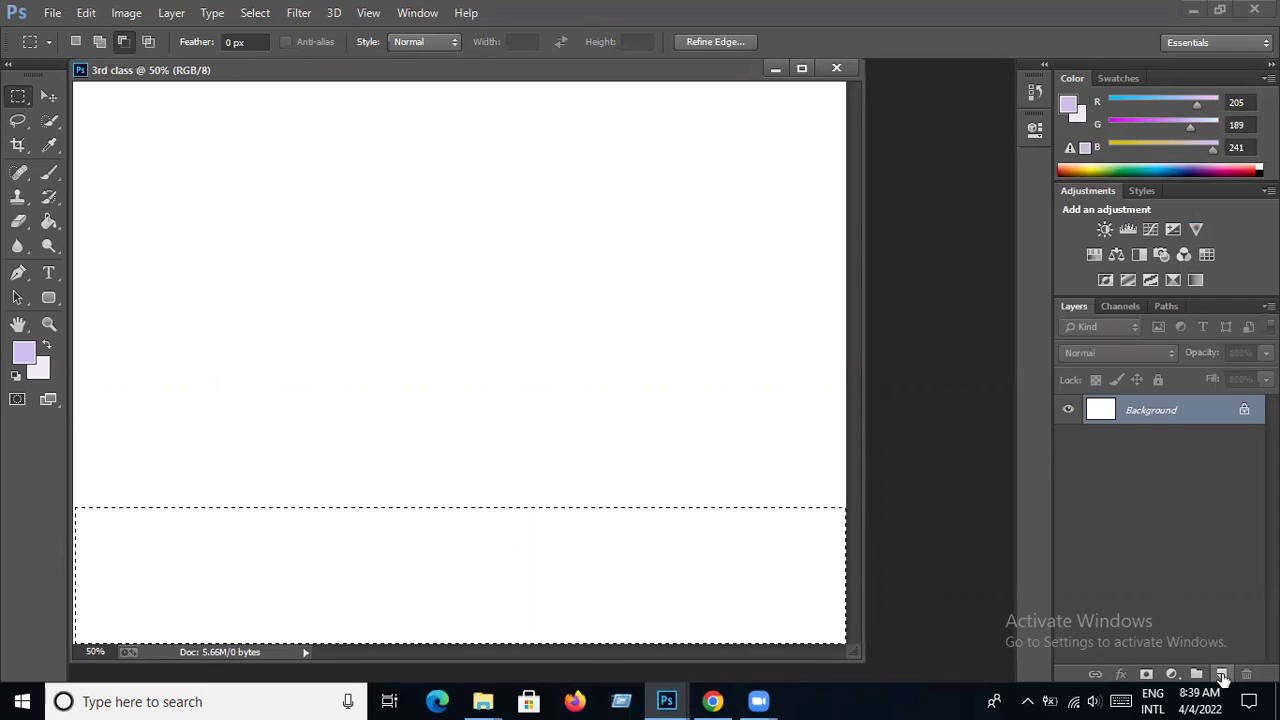
{"action": "left_click", "coordinate": [1222, 675]}
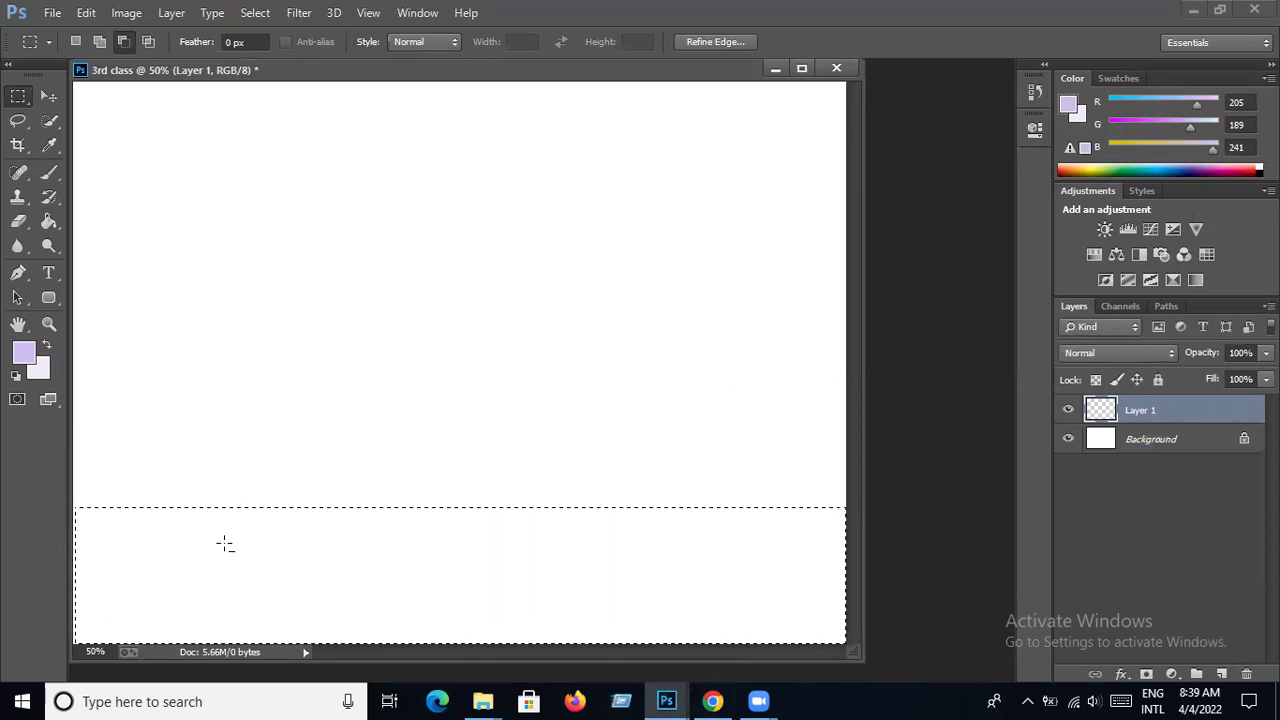
- Set the foreground to near-black and fill the bottom selection with it
{"action": "left_click", "coordinate": [24, 353]}
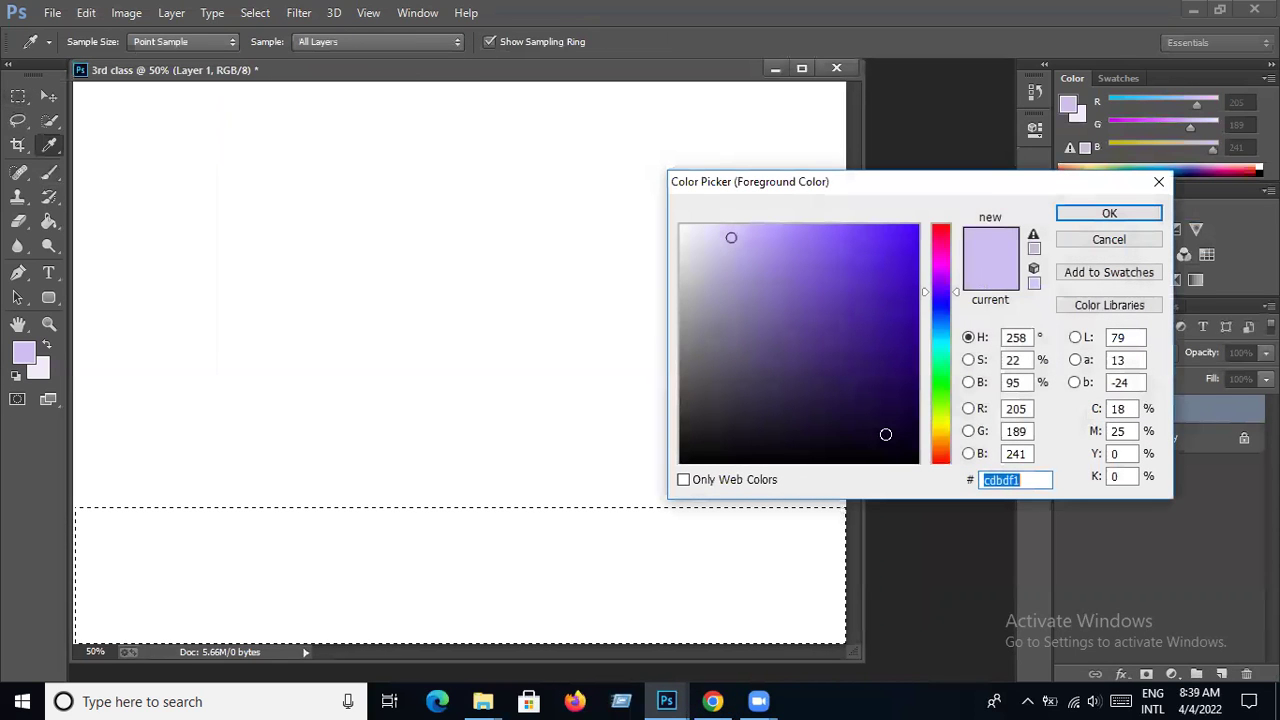
{"action": "left_click", "coordinate": [897, 455]}
{"action": "left_click", "coordinate": [914, 458]}
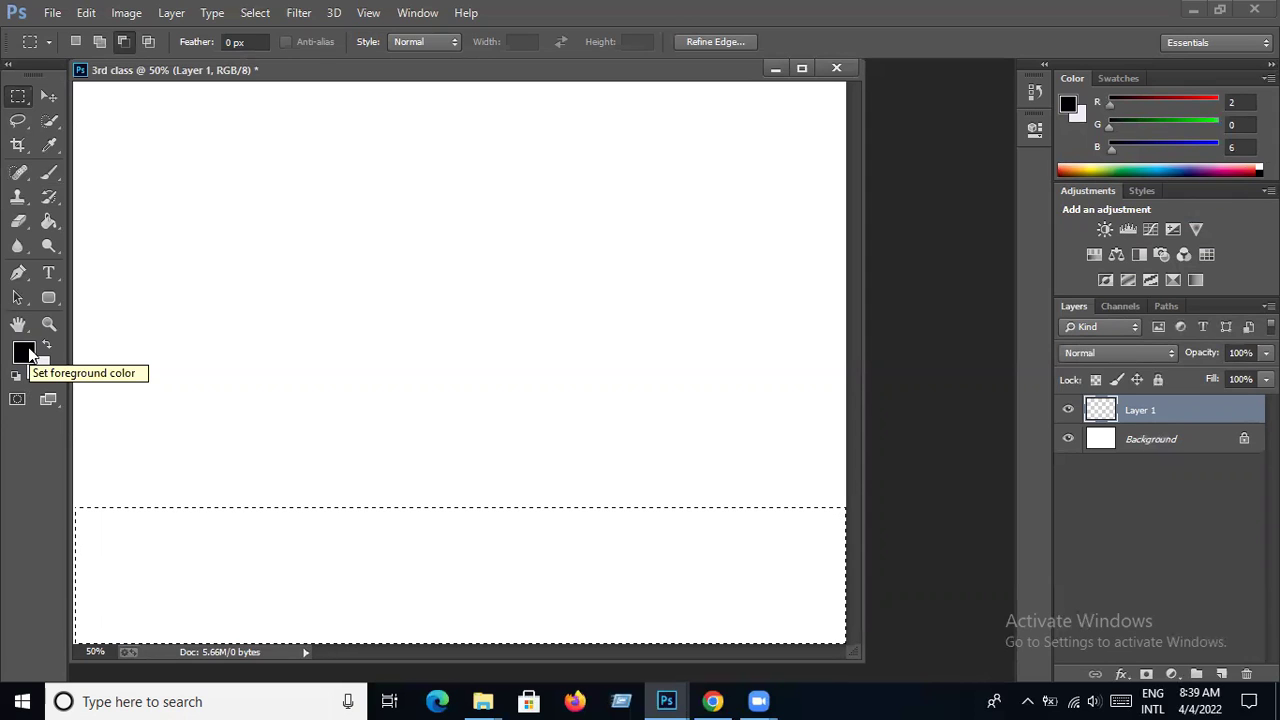
{"action": "key", "text": "alt+BackSpace"}
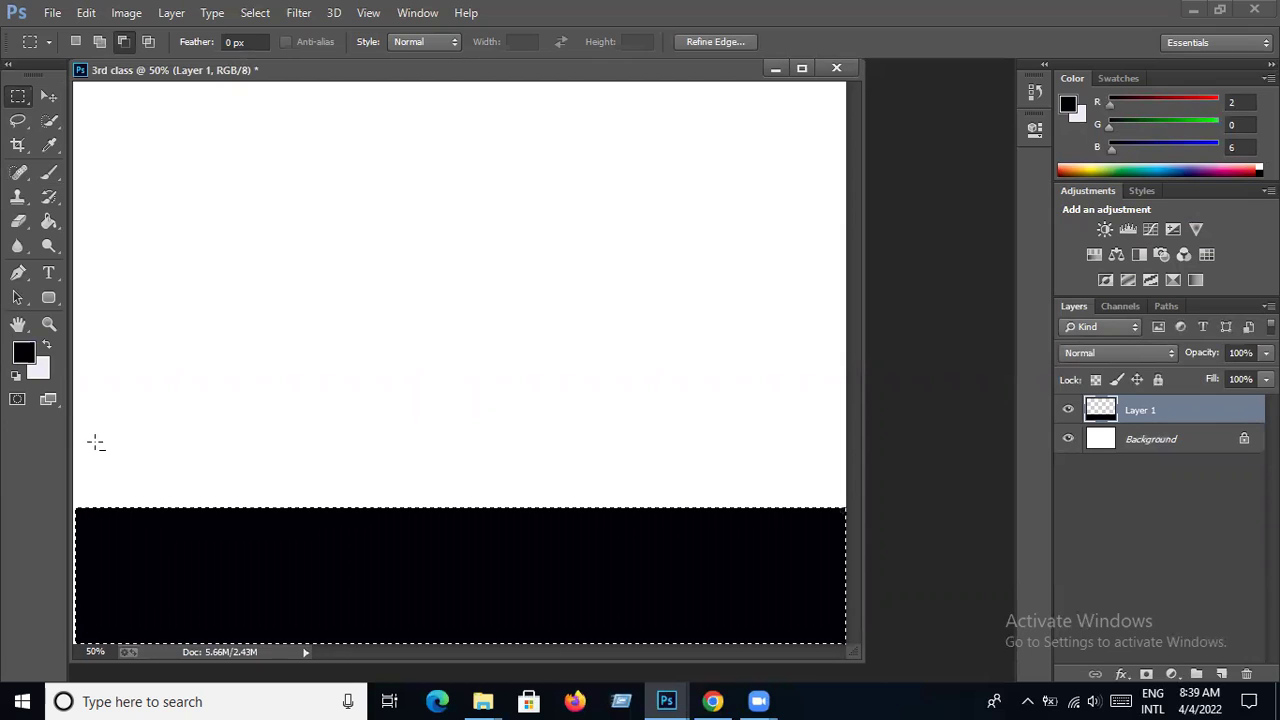
- Select the Paint Bucket tool and deselect the black band
{"action": "left_click", "coordinate": [43, 223]}
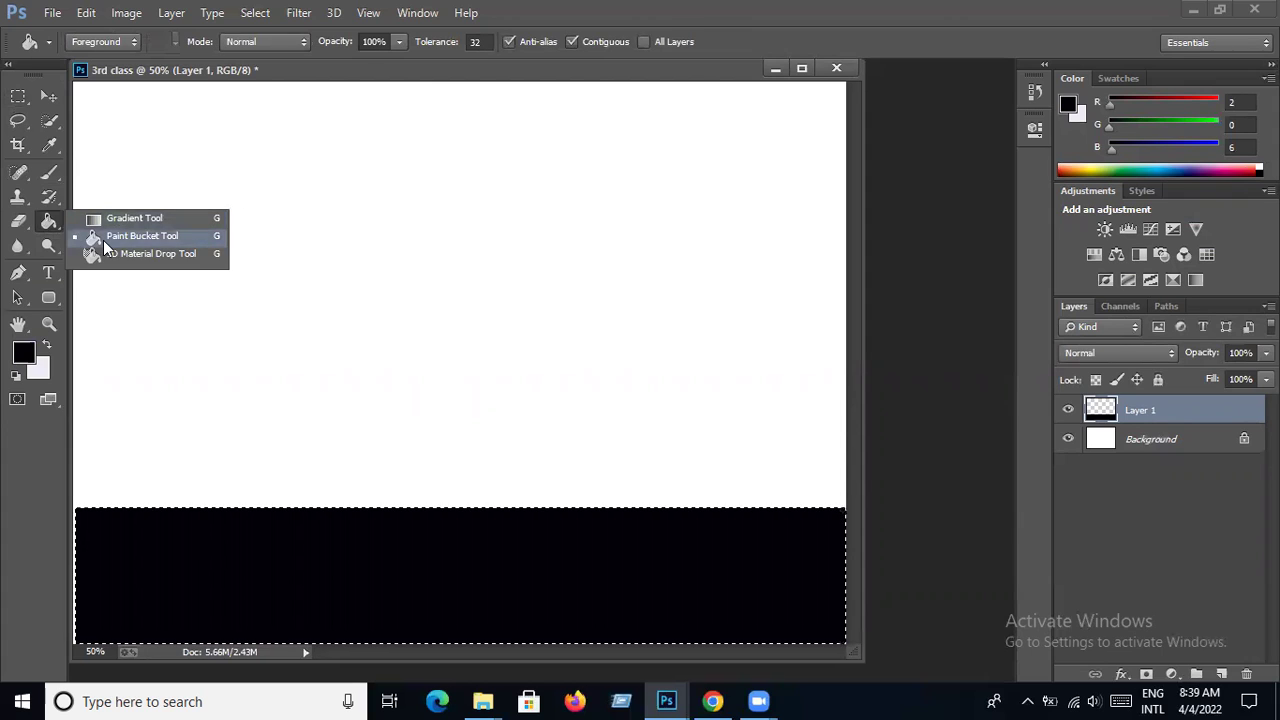
{"action": "left_click", "coordinate": [103, 240]}
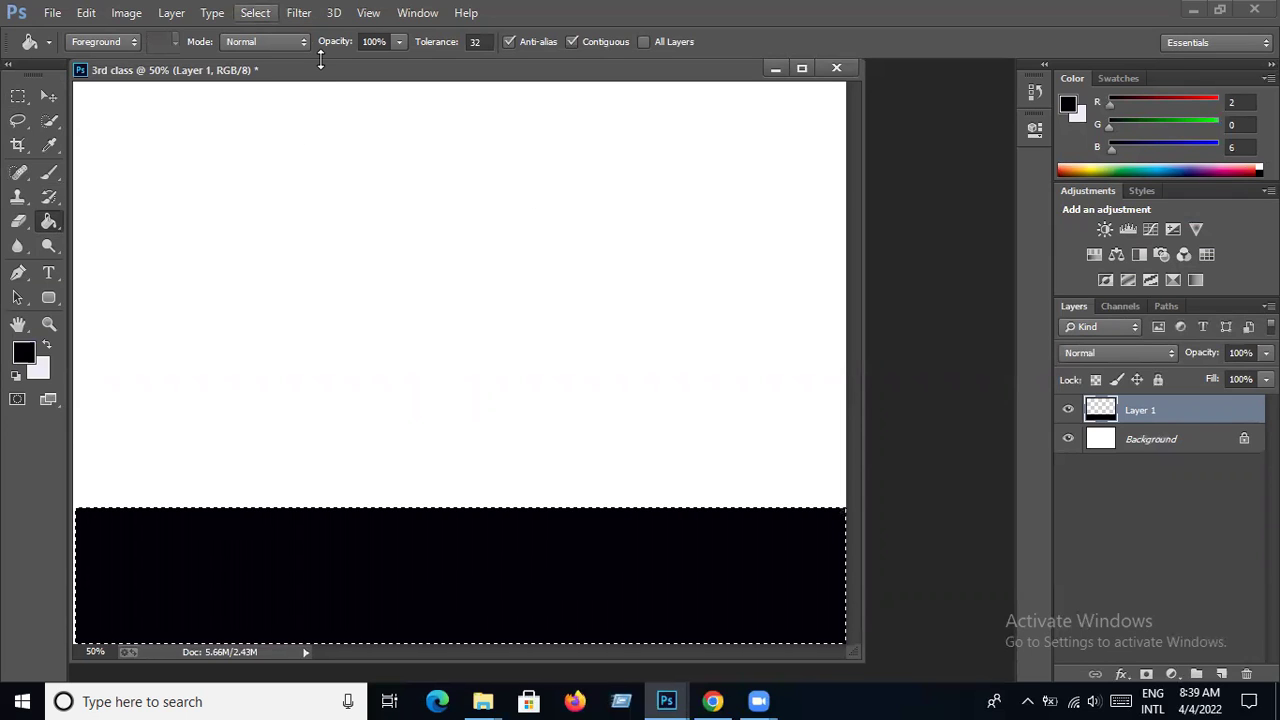
{"action": "left_click", "coordinate": [255, 12]}
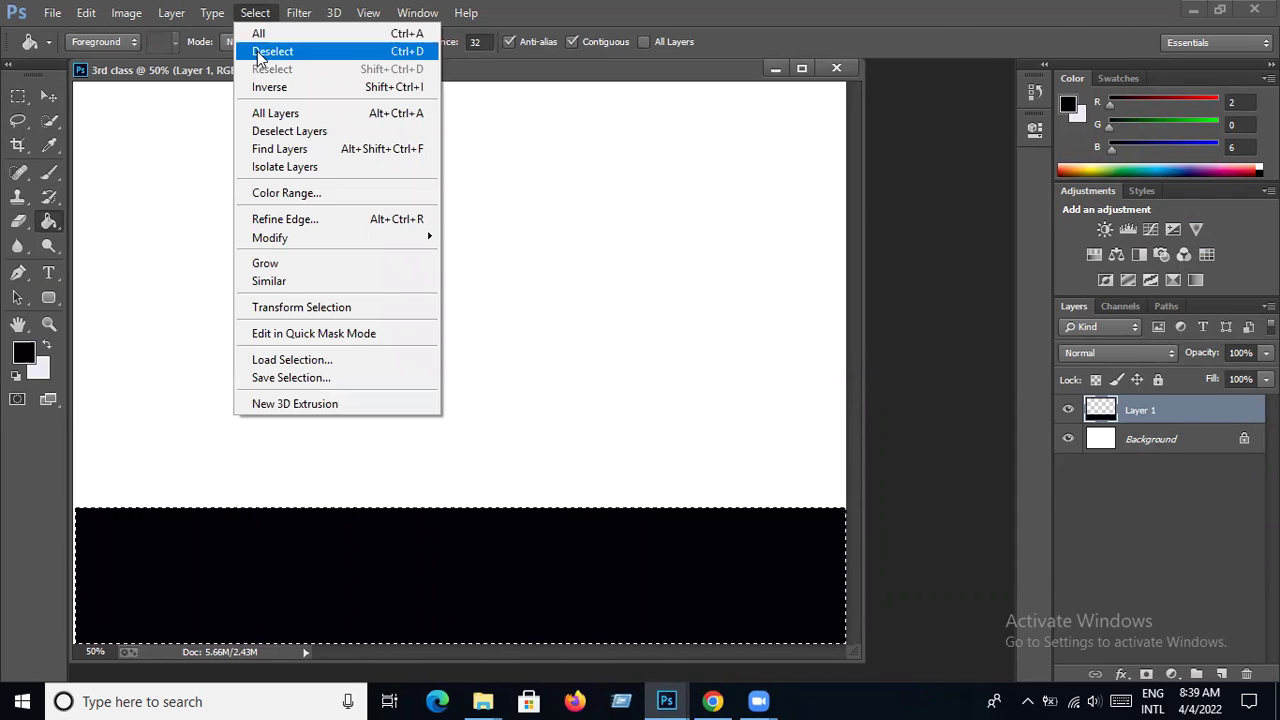
{"action": "left_click", "coordinate": [1092, 404]}
{"action": "key", "text": "ctrl+d"}
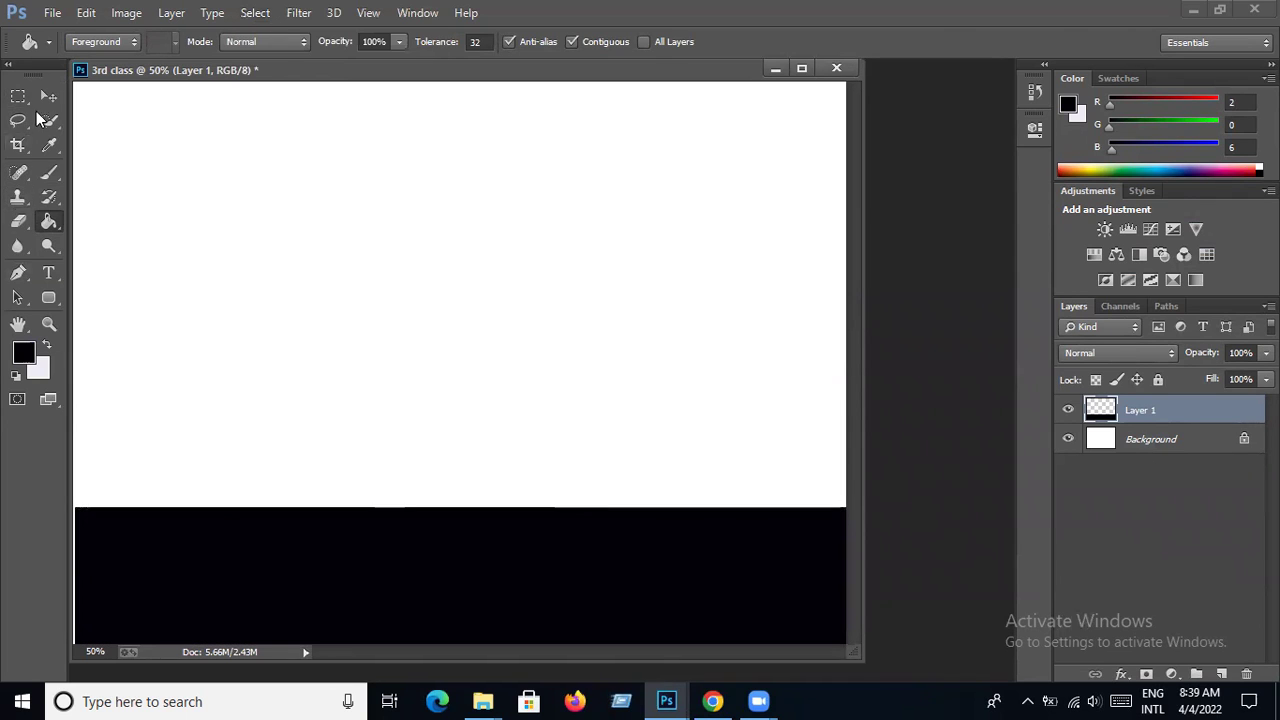
{"action": "left_click", "coordinate": [44, 97]}
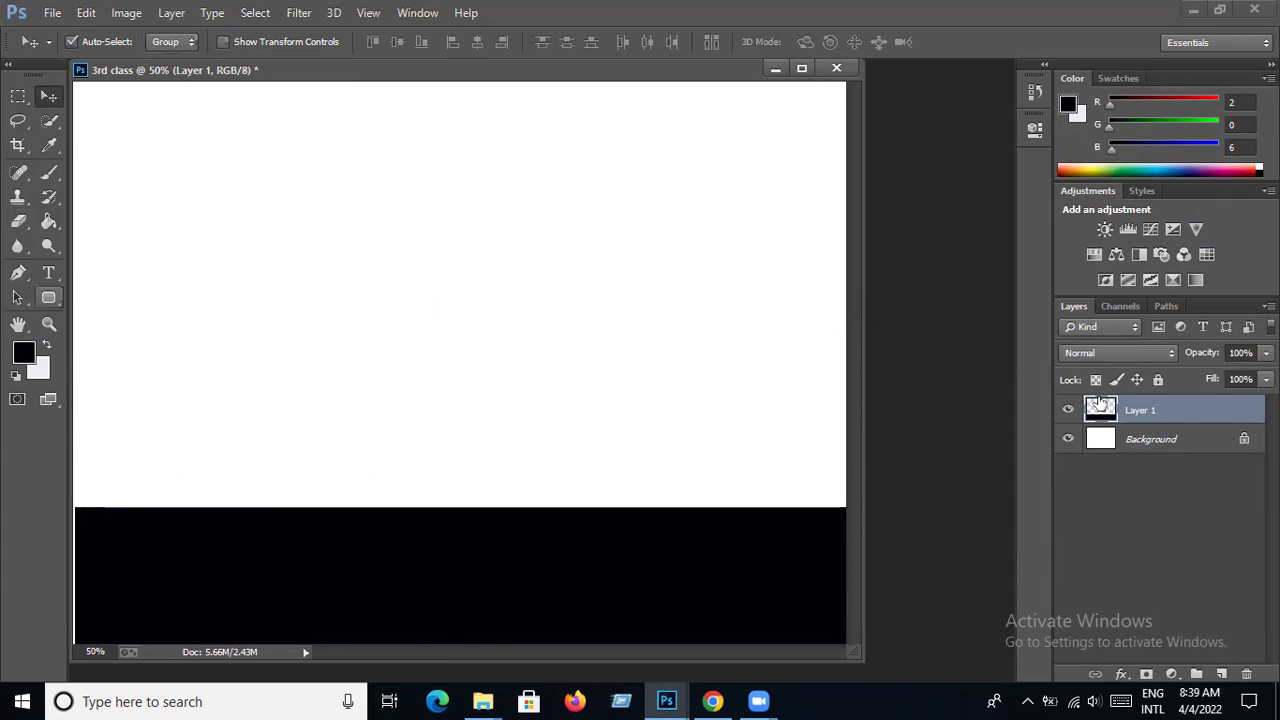
- Free-transform Layer 1, stretching the band to the left edge, and switch to Warp
{"action": "left_click", "coordinate": [52, 14]}
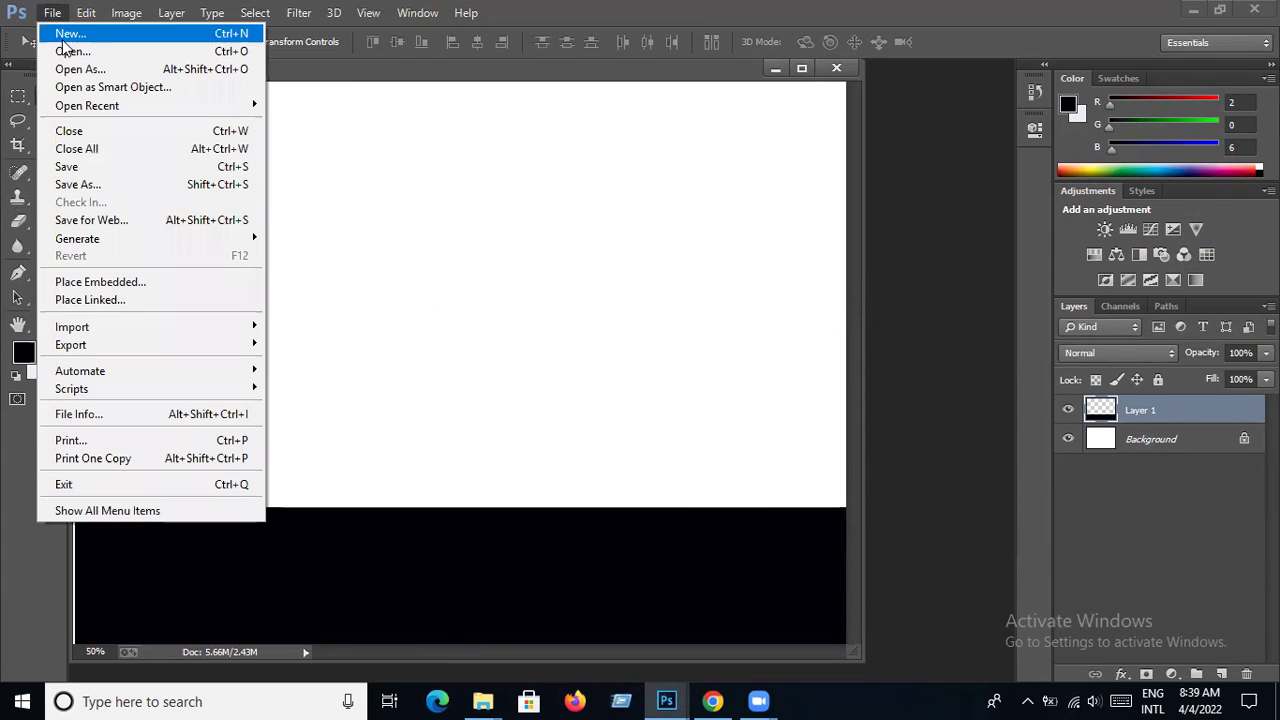
{"action": "mouse_move", "coordinate": [86, 13]}
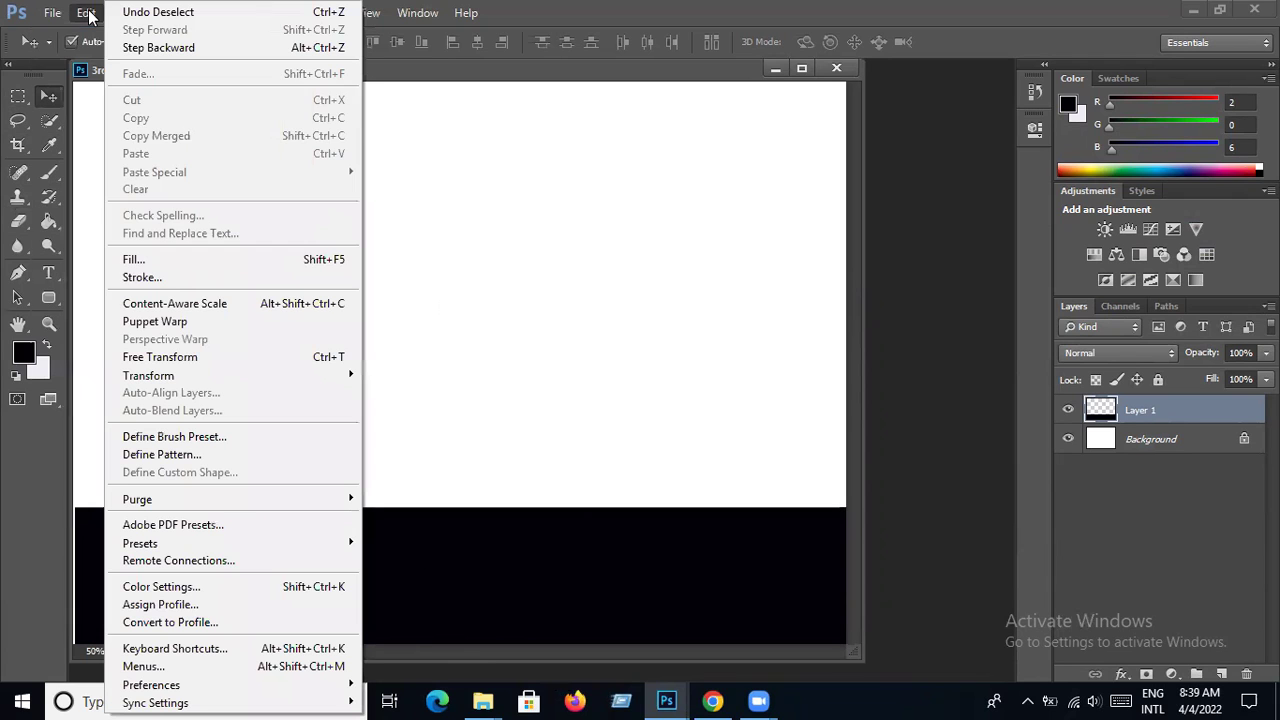
{"action": "left_click", "coordinate": [154, 358]}
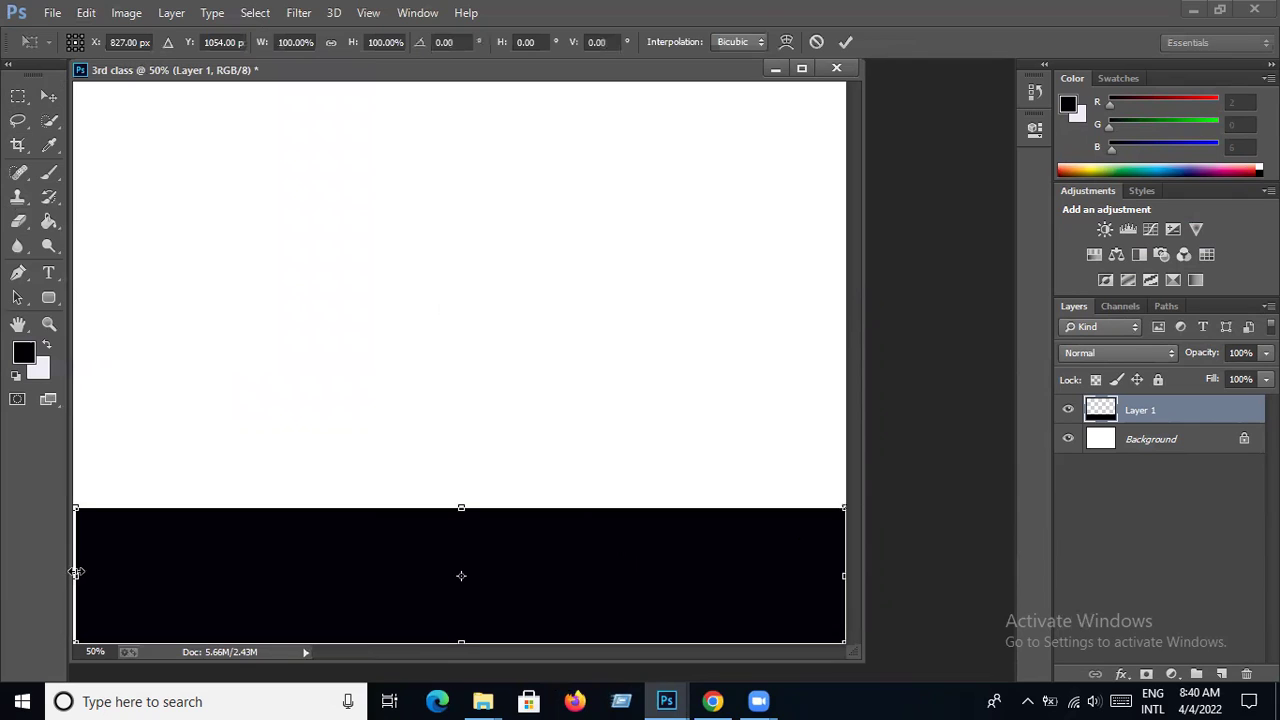
{"action": "left_click_drag", "start_coordinate": [76, 575], "coordinate": [72, 575]}
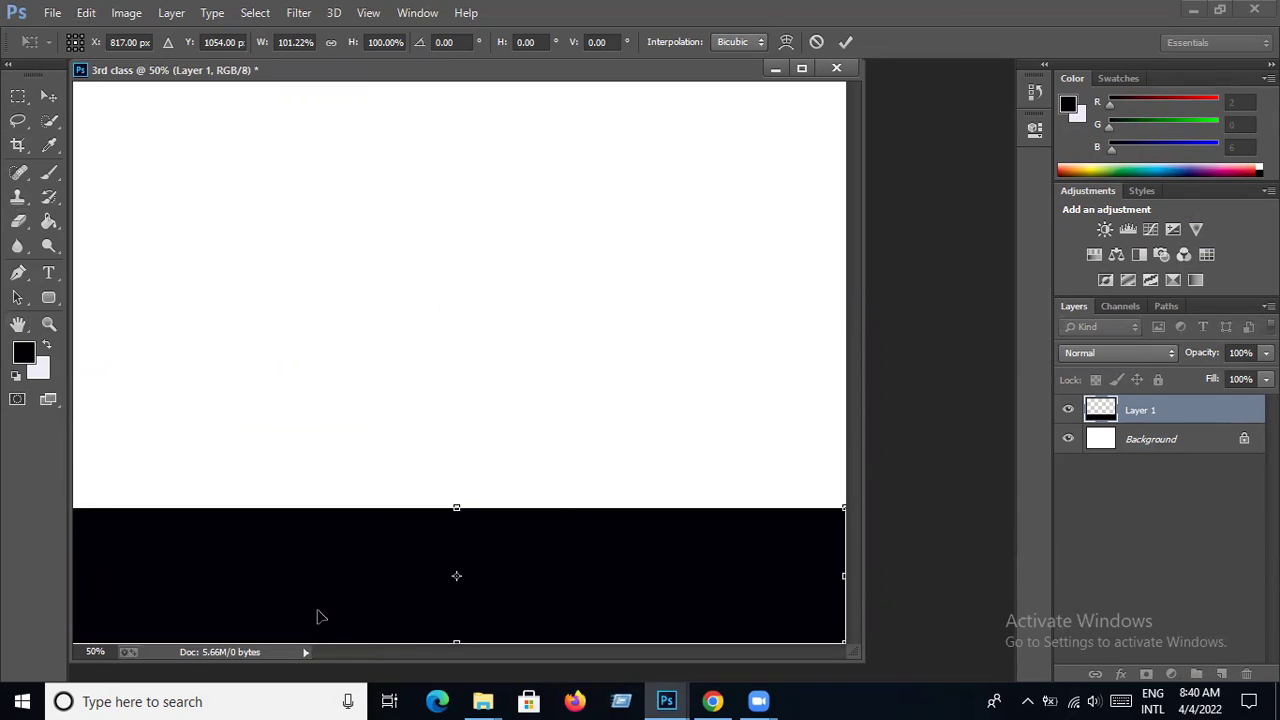
{"action": "right_click", "coordinate": [257, 542]}
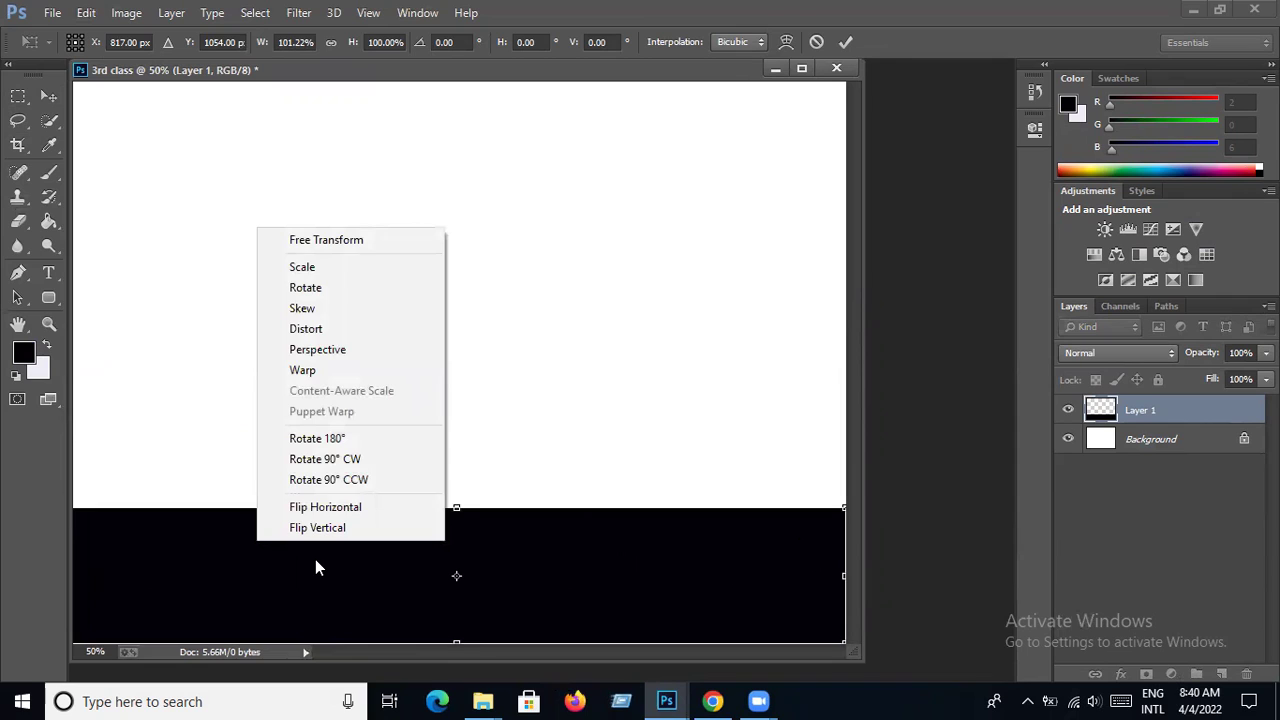
{"action": "left_click", "coordinate": [306, 376]}
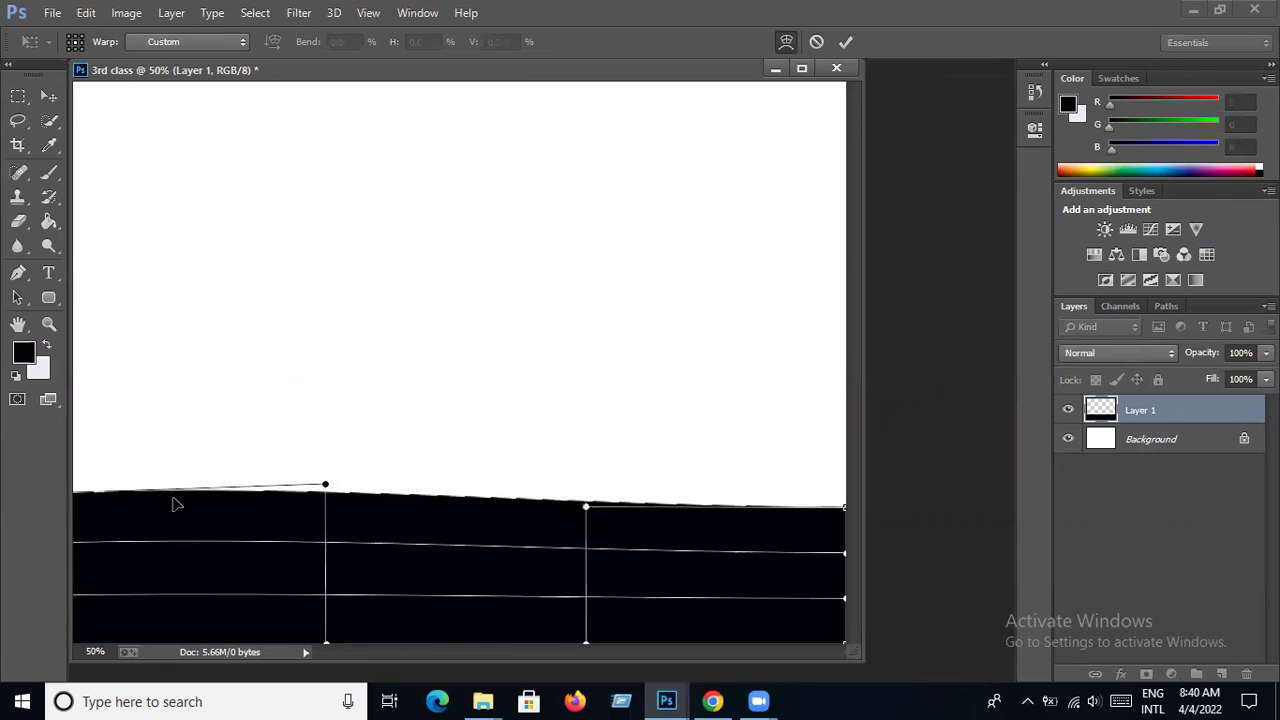
- Warp the band's top edge into a hill rising left and dipping right, then commit
{"action": "left_click_drag", "start_coordinate": [178, 526], "coordinate": [173, 470]}
{"action": "left_click_drag", "start_coordinate": [538, 506], "coordinate": [497, 545]}
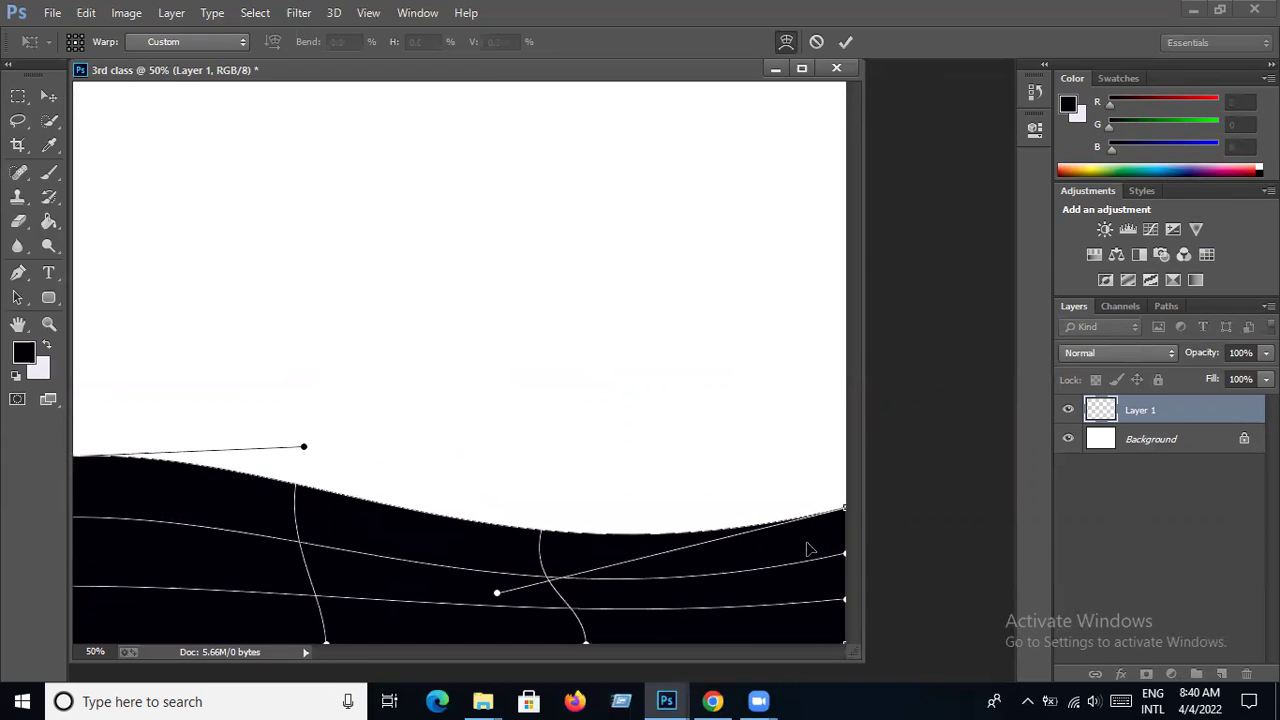
{"action": "left_click_drag", "start_coordinate": [817, 531], "coordinate": [835, 564]}
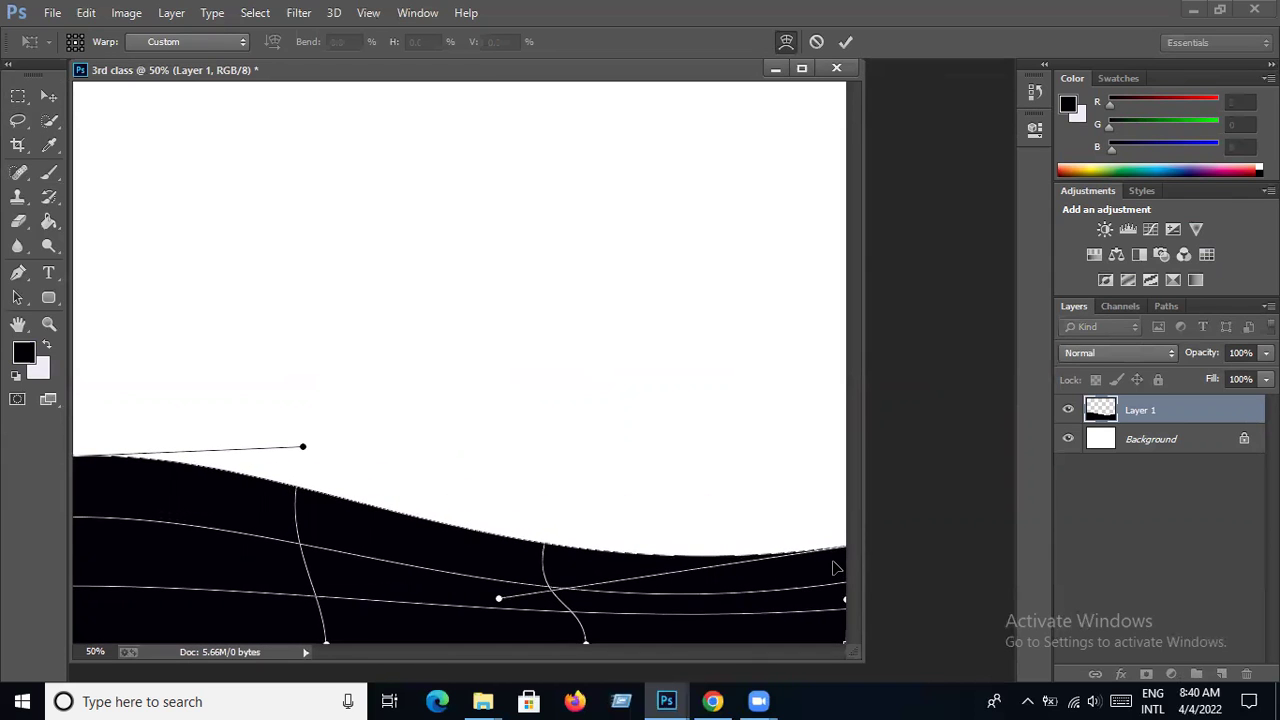
{"action": "left_click_drag", "start_coordinate": [165, 505], "coordinate": [166, 486]}
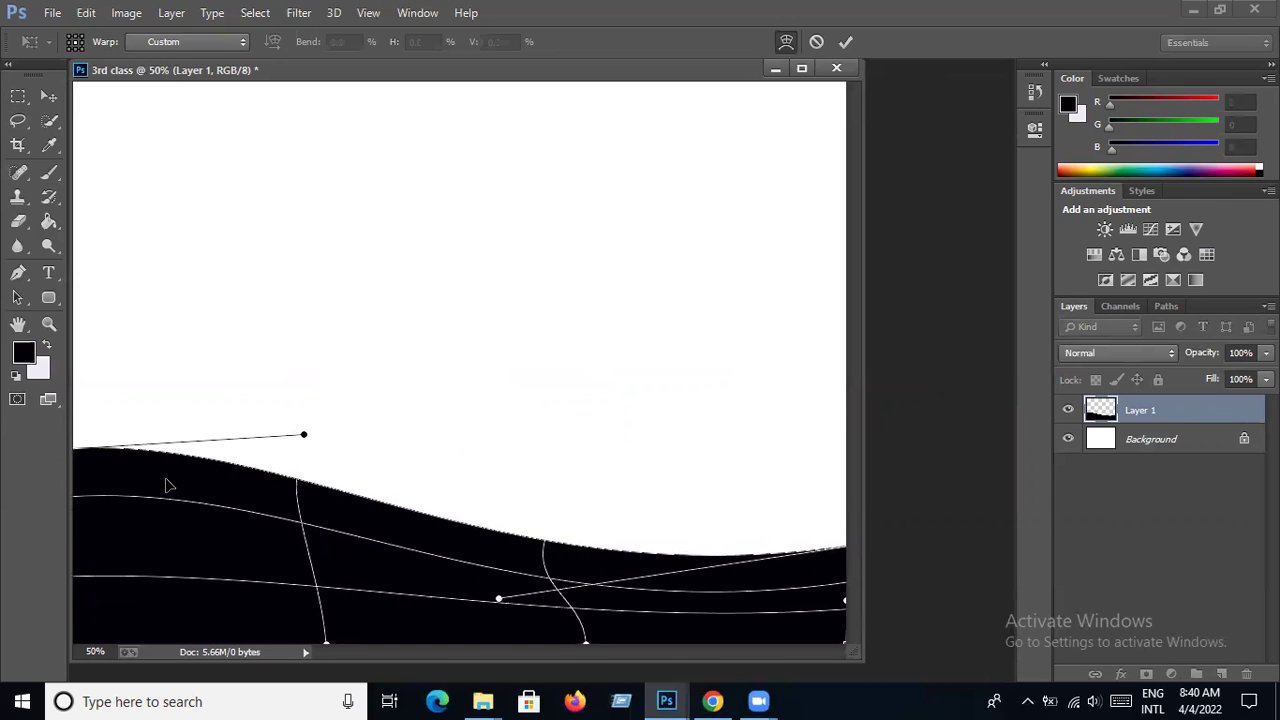
{"action": "left_click_drag", "start_coordinate": [410, 579], "coordinate": [381, 596]}
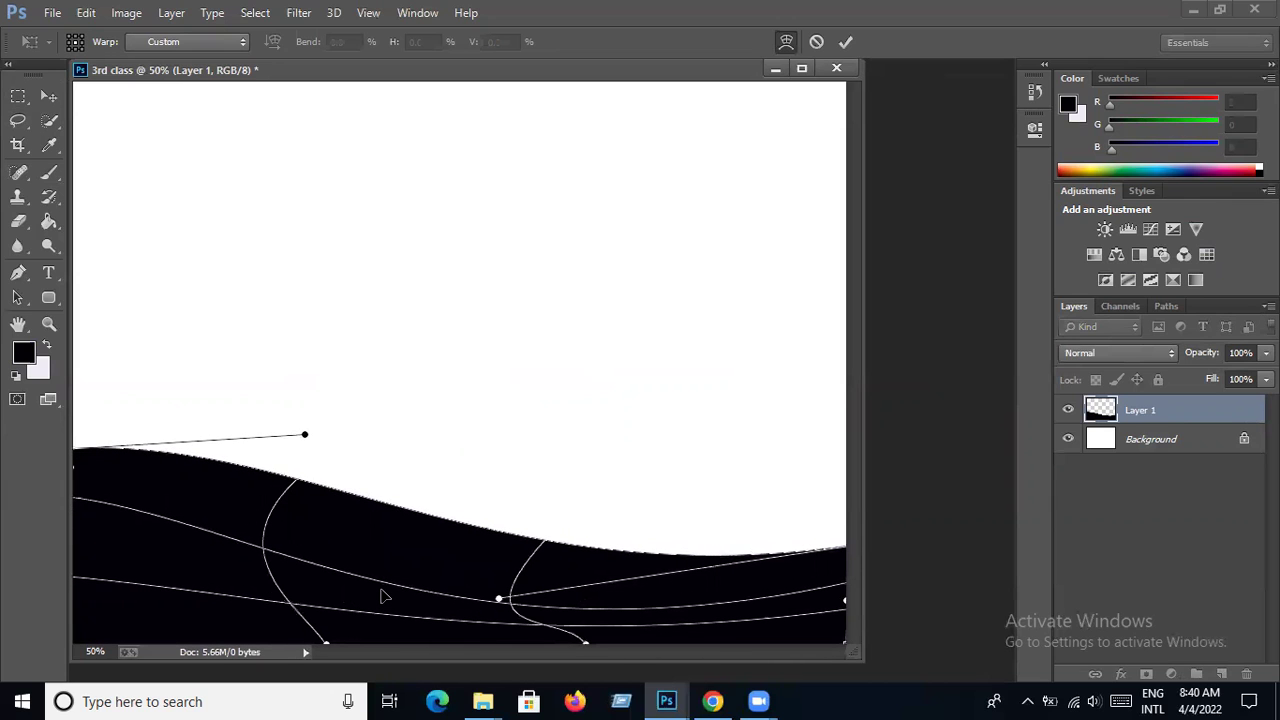
{"action": "left_click_drag", "start_coordinate": [92, 470], "coordinate": [84, 453]}
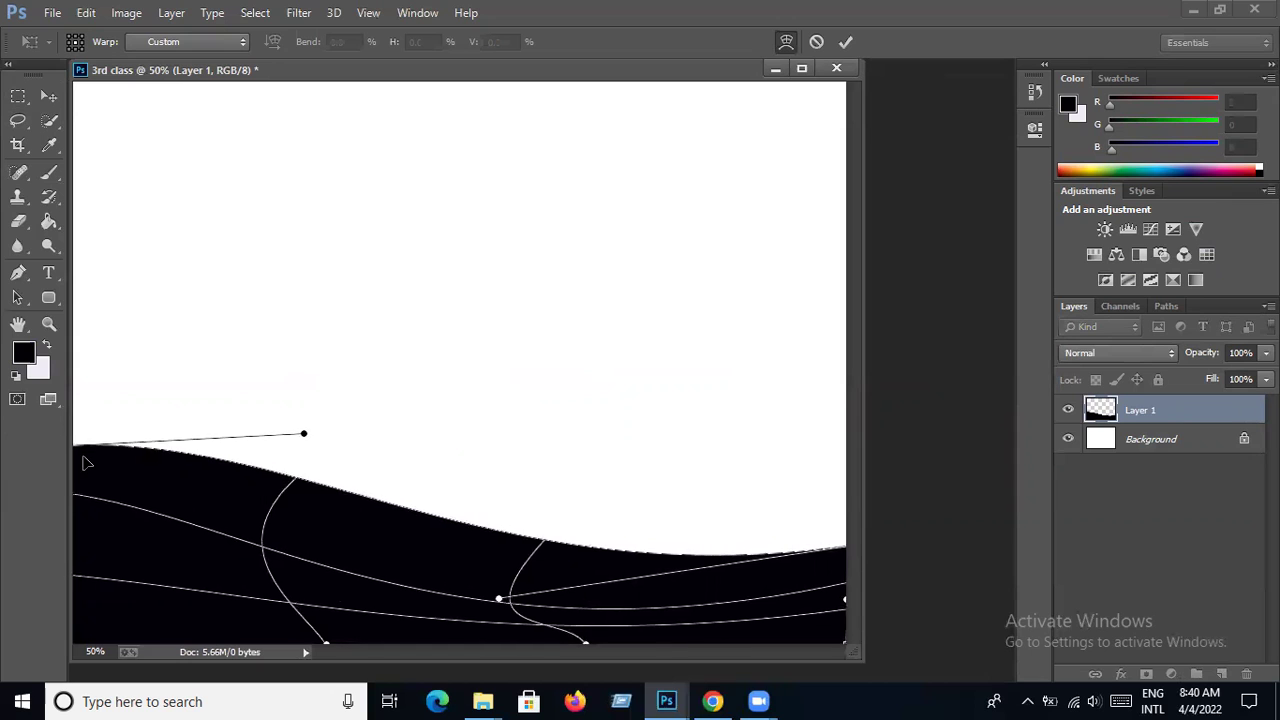
{"action": "left_click_drag", "start_coordinate": [819, 591], "coordinate": [822, 594]}
{"action": "left_click_drag", "start_coordinate": [695, 576], "coordinate": [710, 568]}
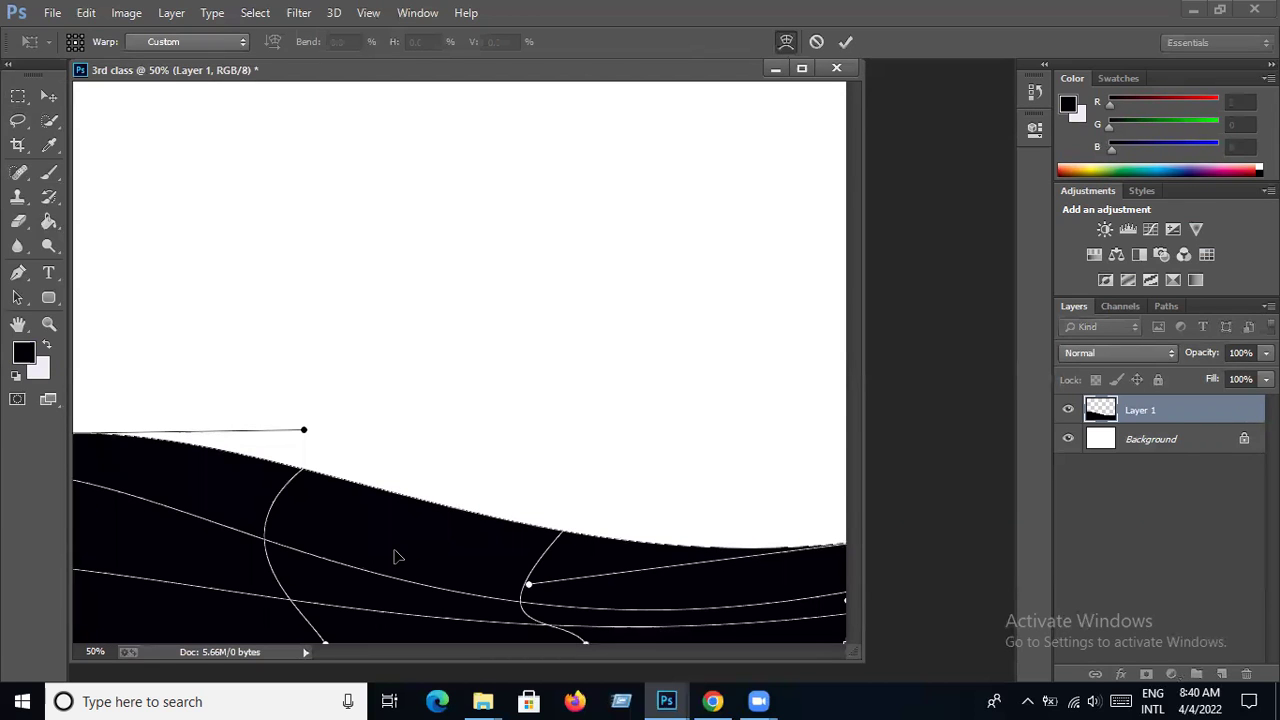
{"action": "left_click_drag", "start_coordinate": [151, 477], "coordinate": [145, 461]}
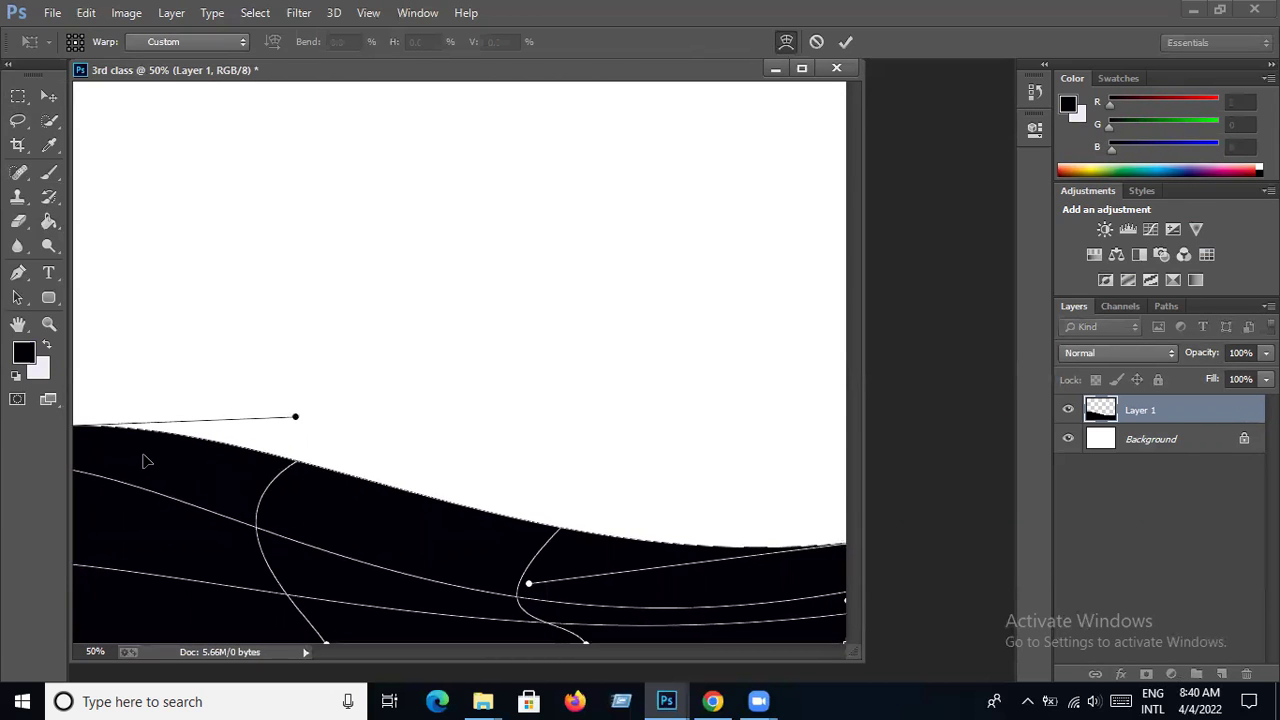
{"action": "mouse_move", "coordinate": [296, 417]}
{"action": "left_mouse_down"}
{"action": "mouse_move", "coordinate": [316, 390]}
{"action": "mouse_move", "coordinate": [313, 407]}
{"action": "left_mouse_up"}
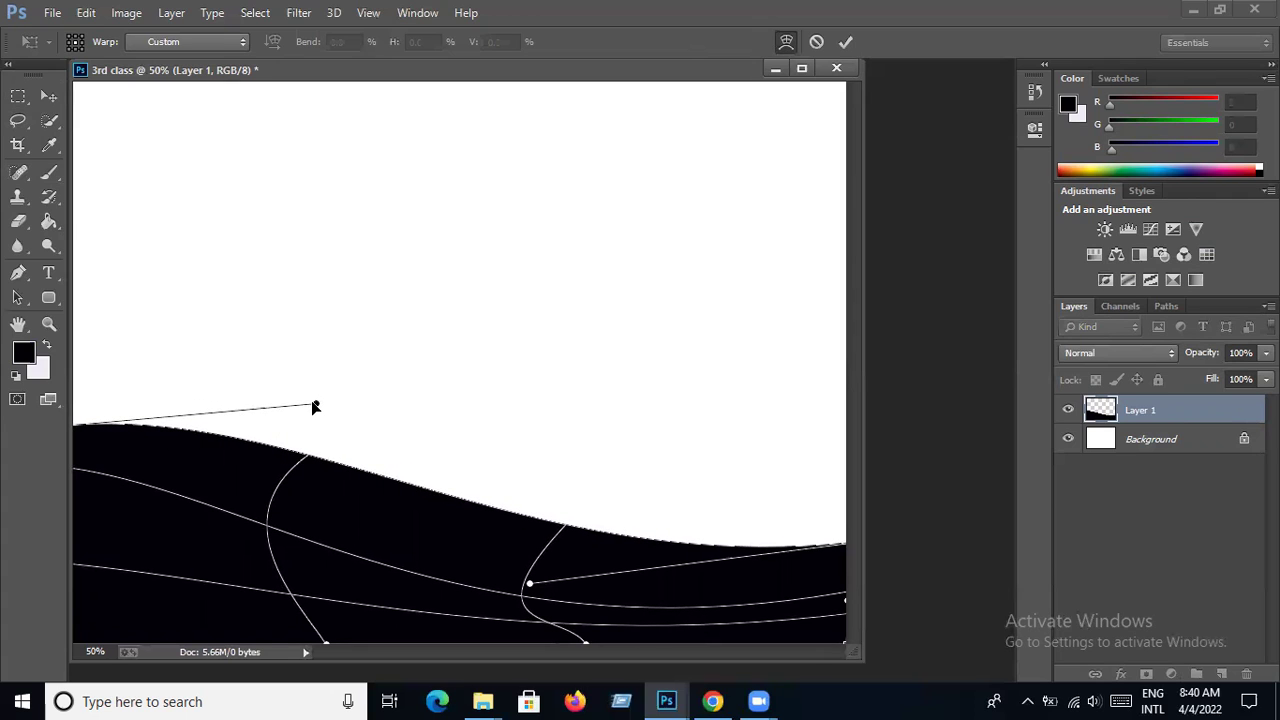
{"action": "key", "text": "Return"}
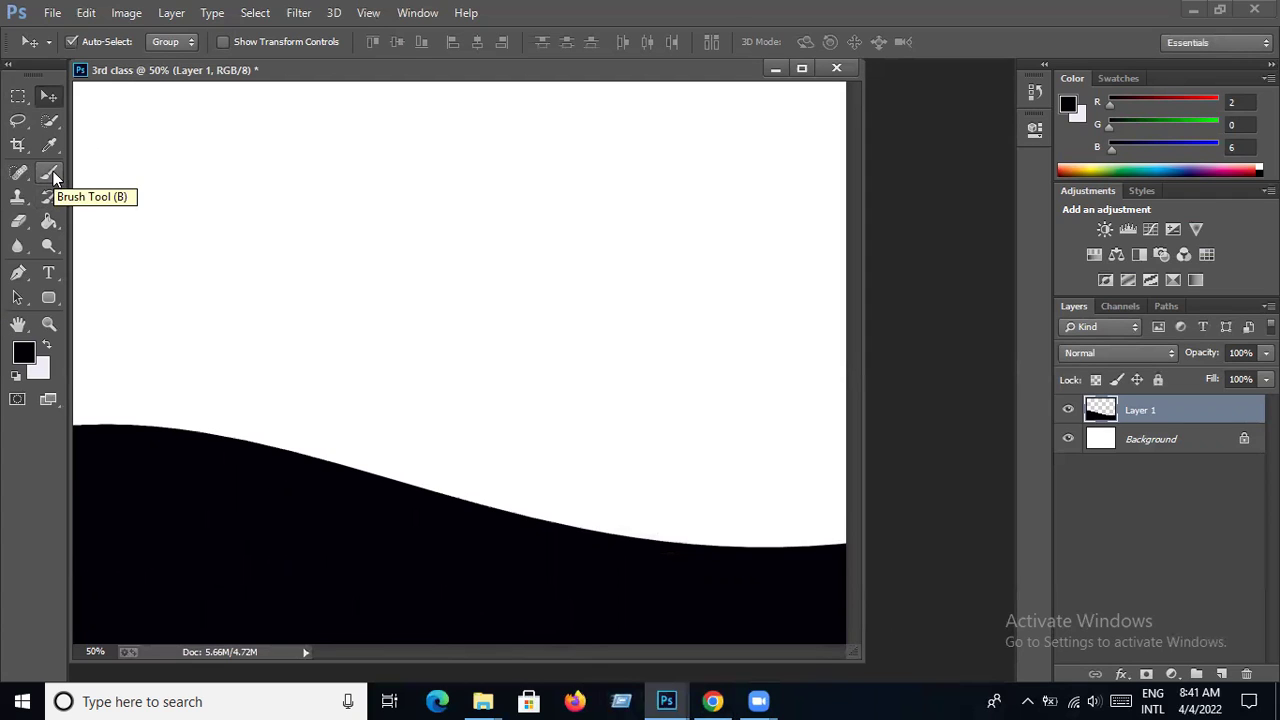
- Choose the Brush tool with the 134 grass-blades preset at 149 px
{"action": "left_click", "coordinate": [53, 176]}
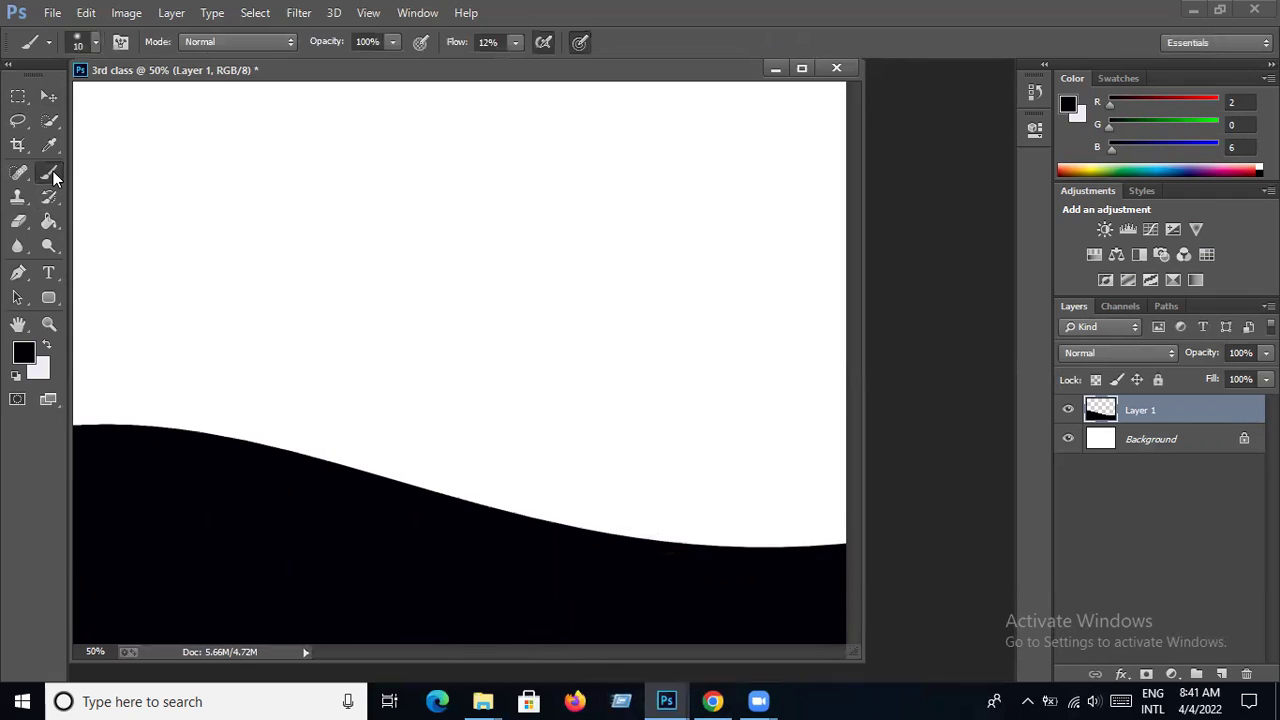
{"action": "left_click", "coordinate": [96, 44]}
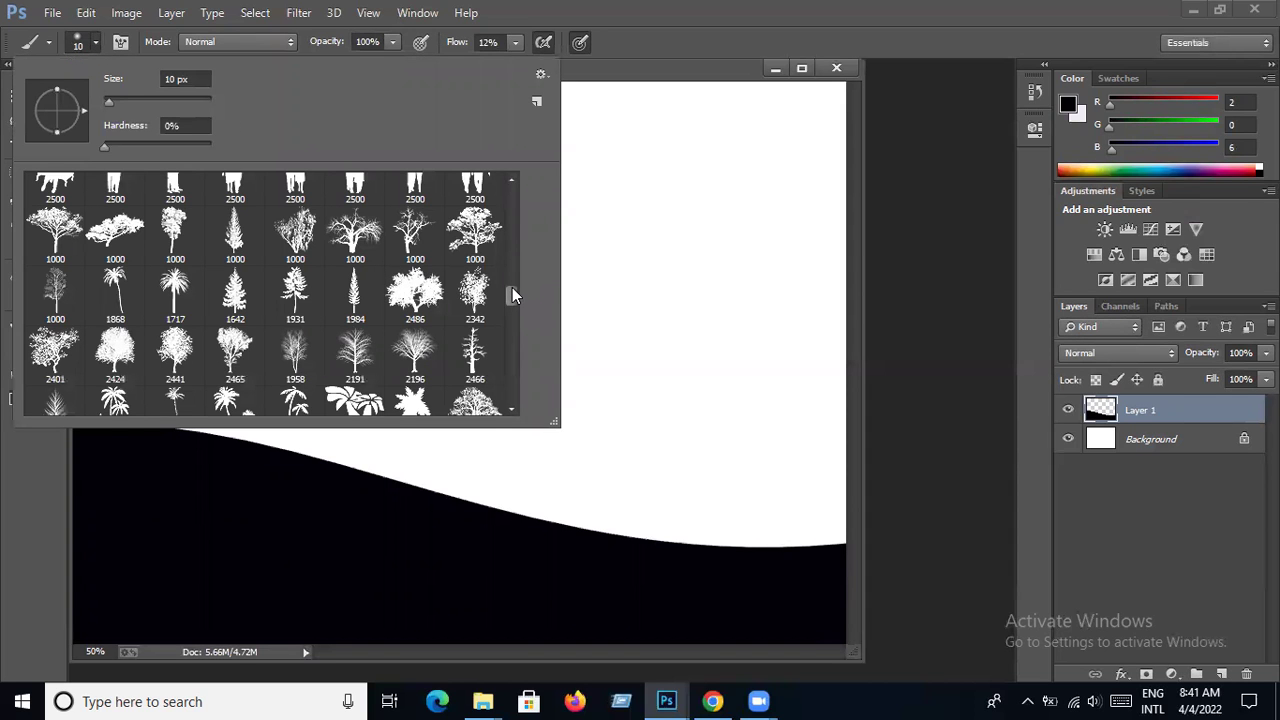
{"action": "left_click_drag", "start_coordinate": [512, 287], "coordinate": [515, 221]}
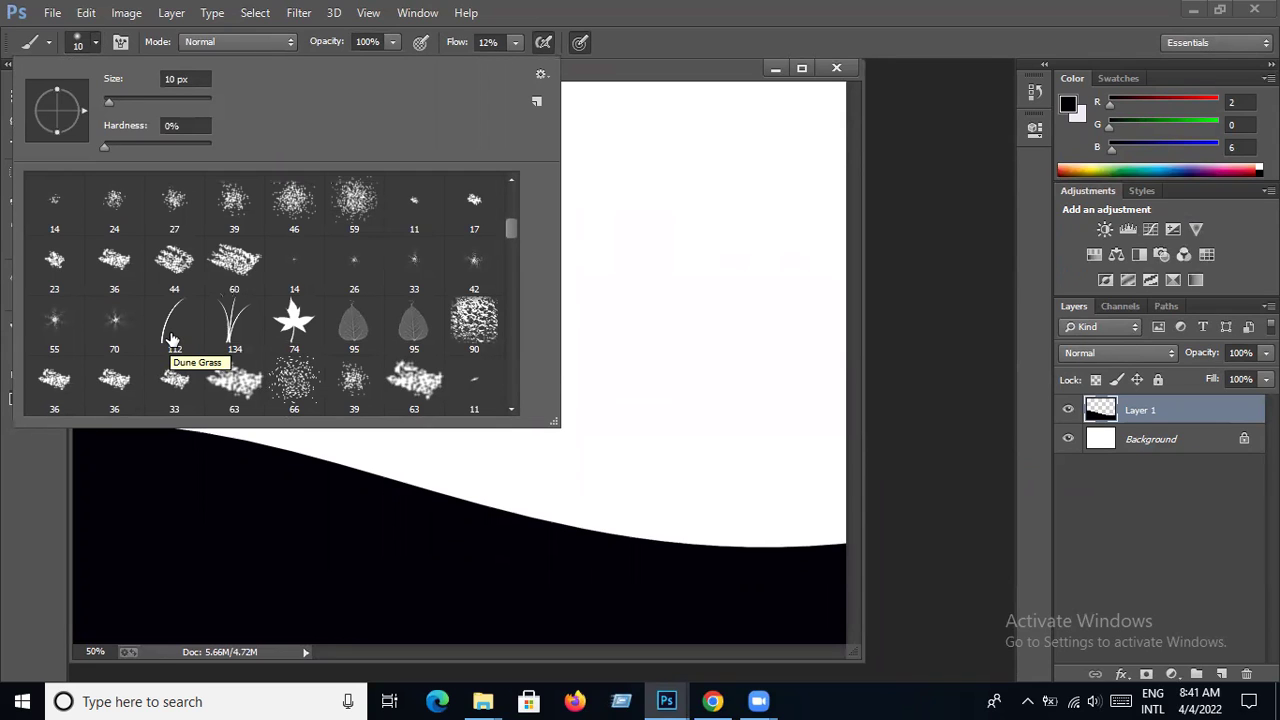
{"action": "left_click", "coordinate": [249, 338]}
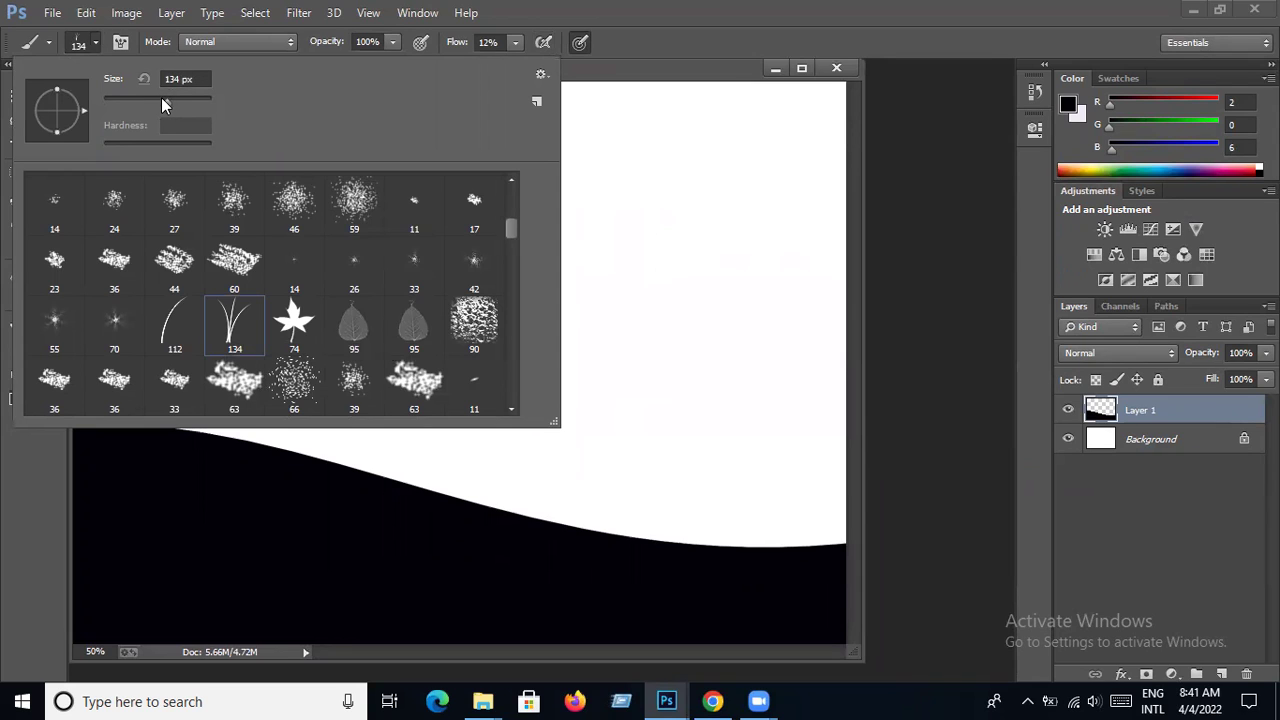
{"action": "left_click_drag", "start_coordinate": [161, 97], "coordinate": [171, 98]}
- Set the foreground colour to bright green #7ddb0f
{"action": "left_click", "coordinate": [97, 42]}
{"action": "left_click", "coordinate": [22, 355]}
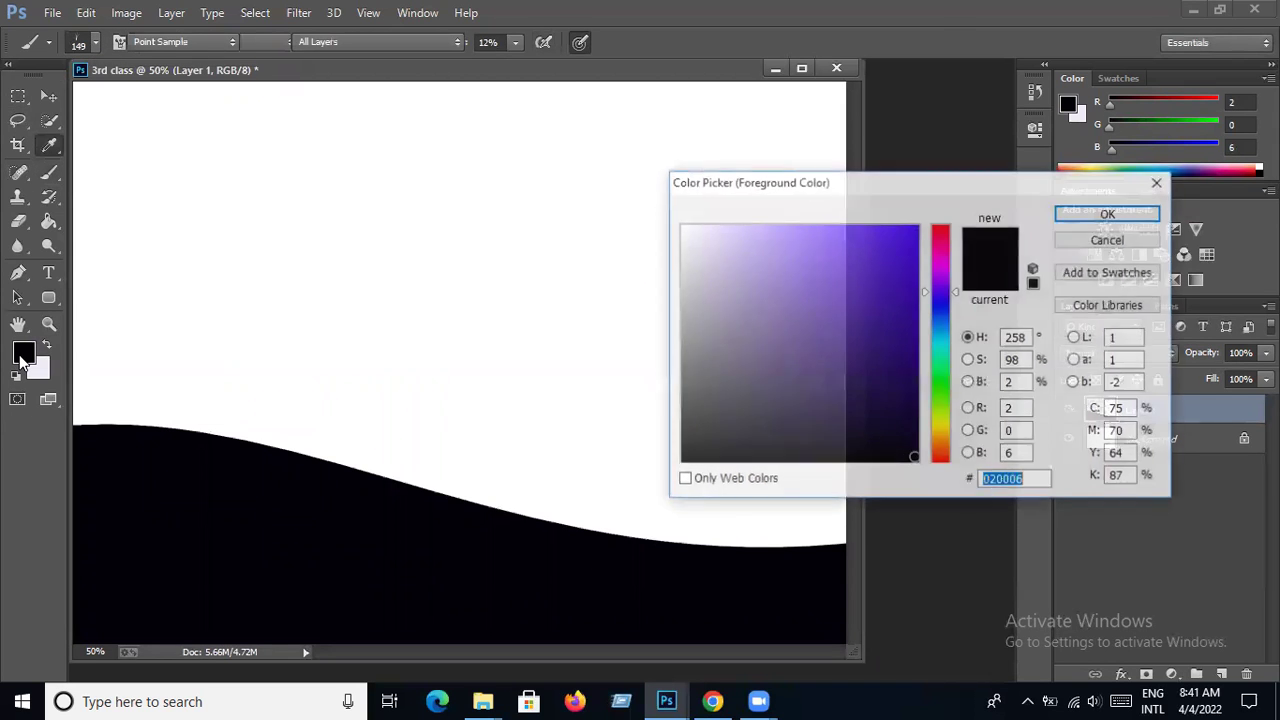
{"action": "left_click", "coordinate": [935, 415]}
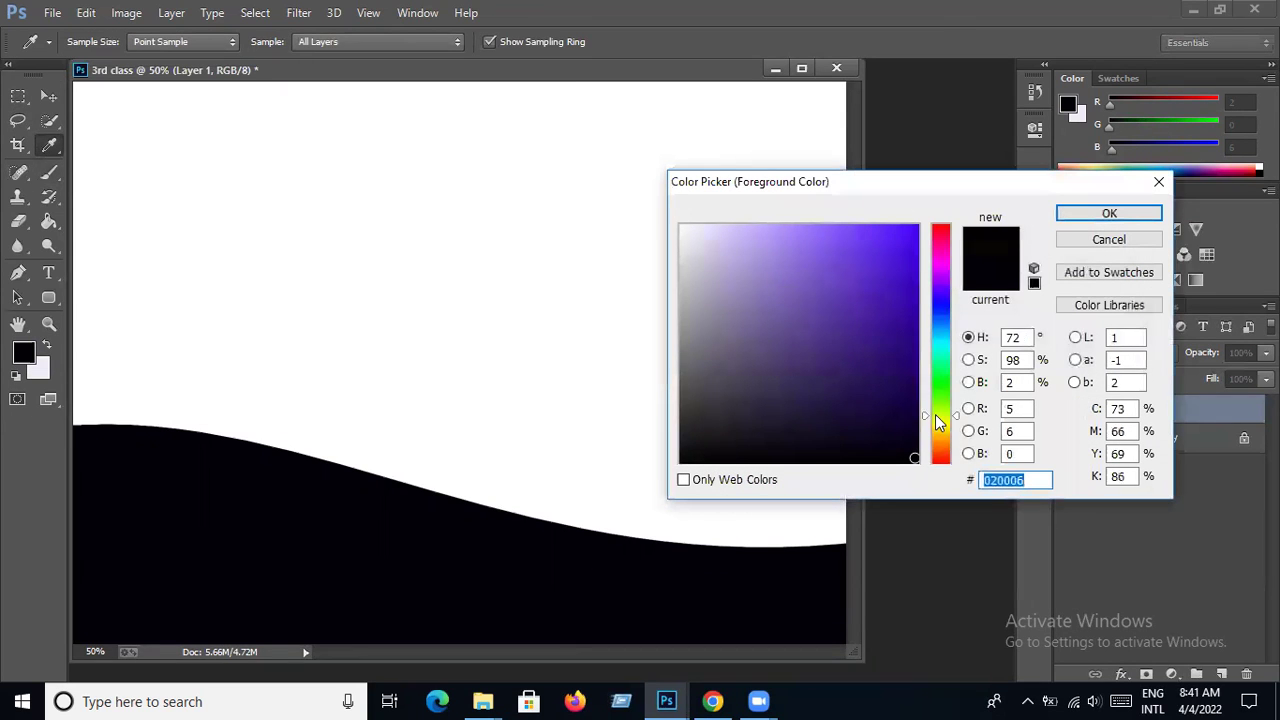
{"action": "left_click", "coordinate": [937, 405]}
{"action": "left_click_drag", "start_coordinate": [905, 266], "coordinate": [902, 258]}
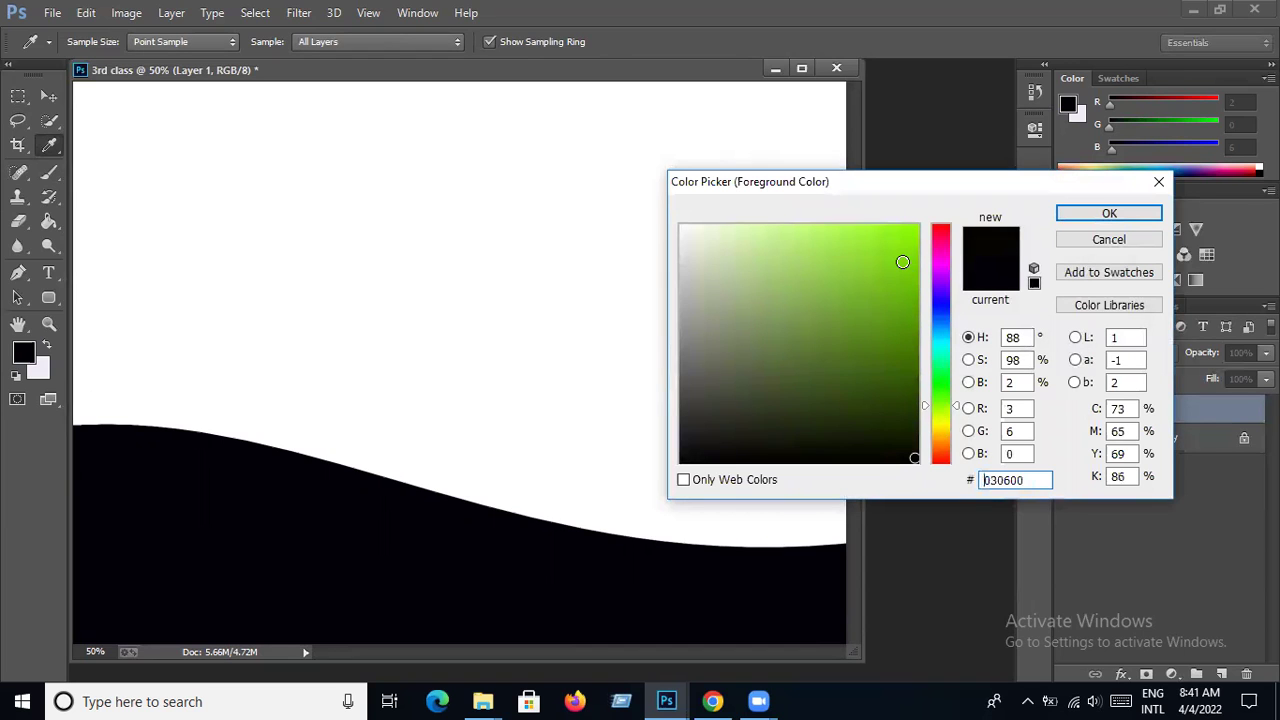
{"action": "left_click", "coordinate": [1109, 213]}
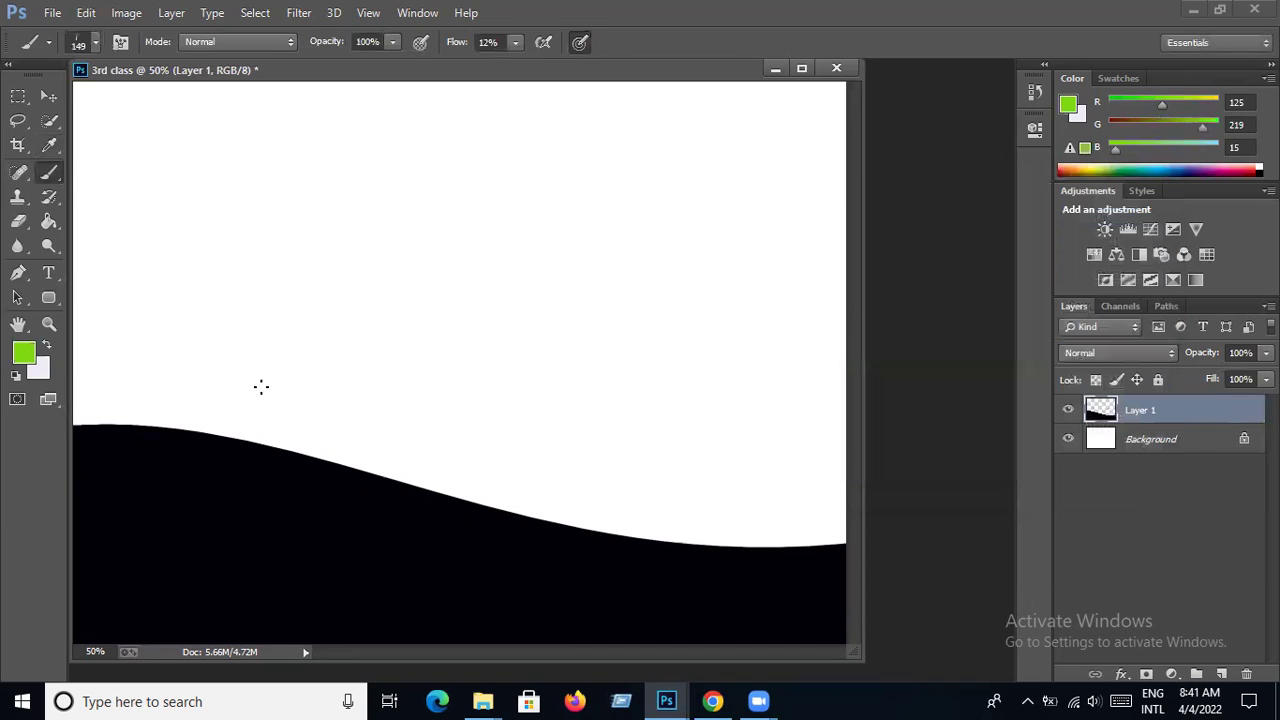
- Set the background colour to pale lavender-white #ebeaf7
{"action": "left_click", "coordinate": [40, 370]}
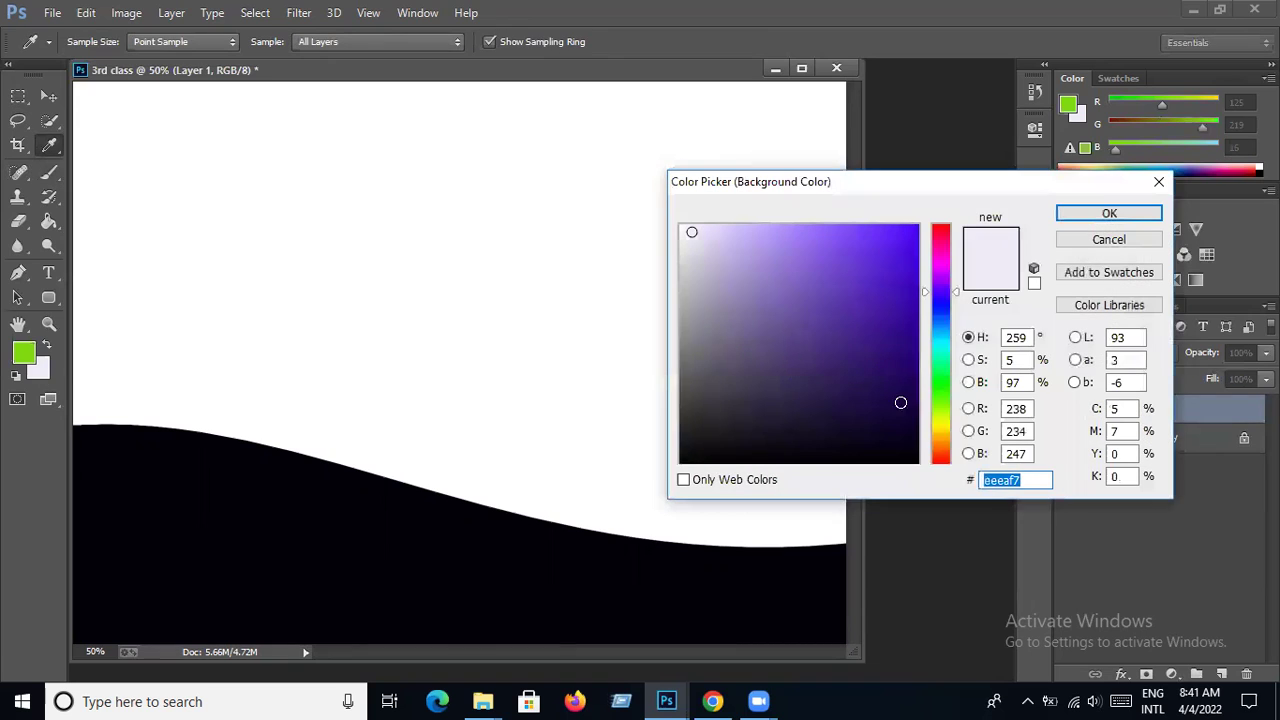
{"action": "left_click", "coordinate": [945, 300]}
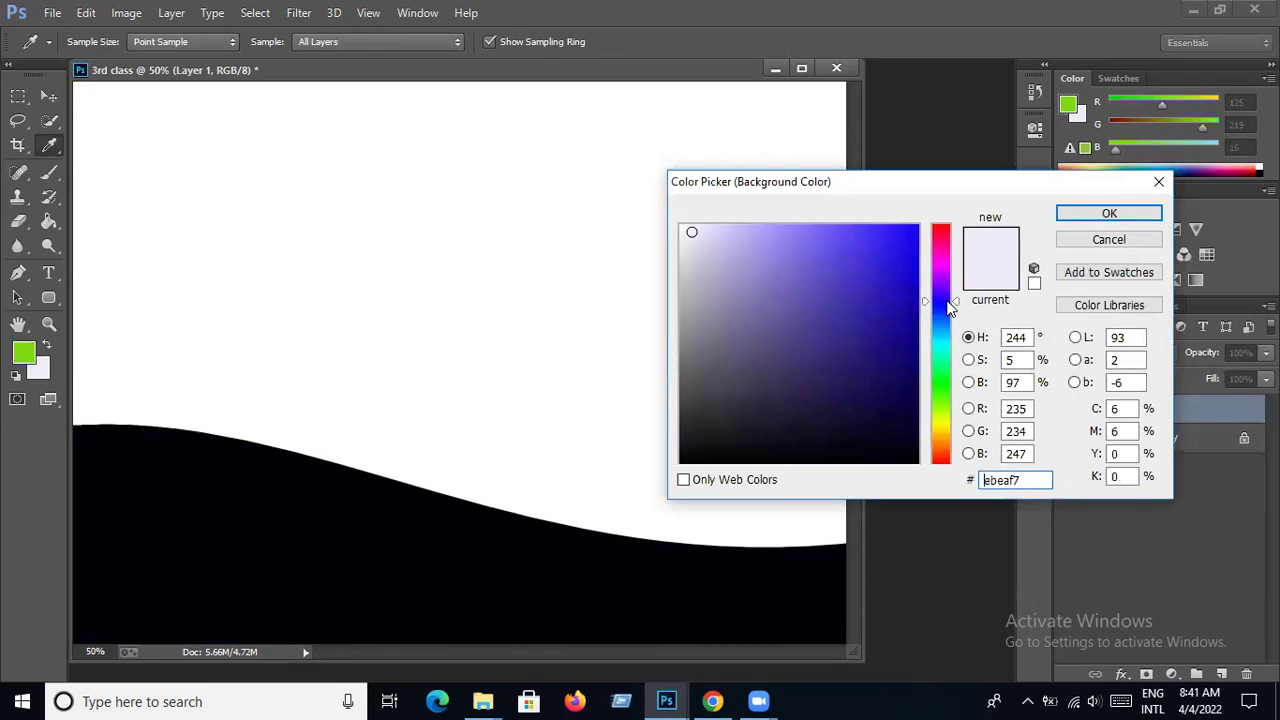
{"action": "left_click", "coordinate": [1127, 219]}
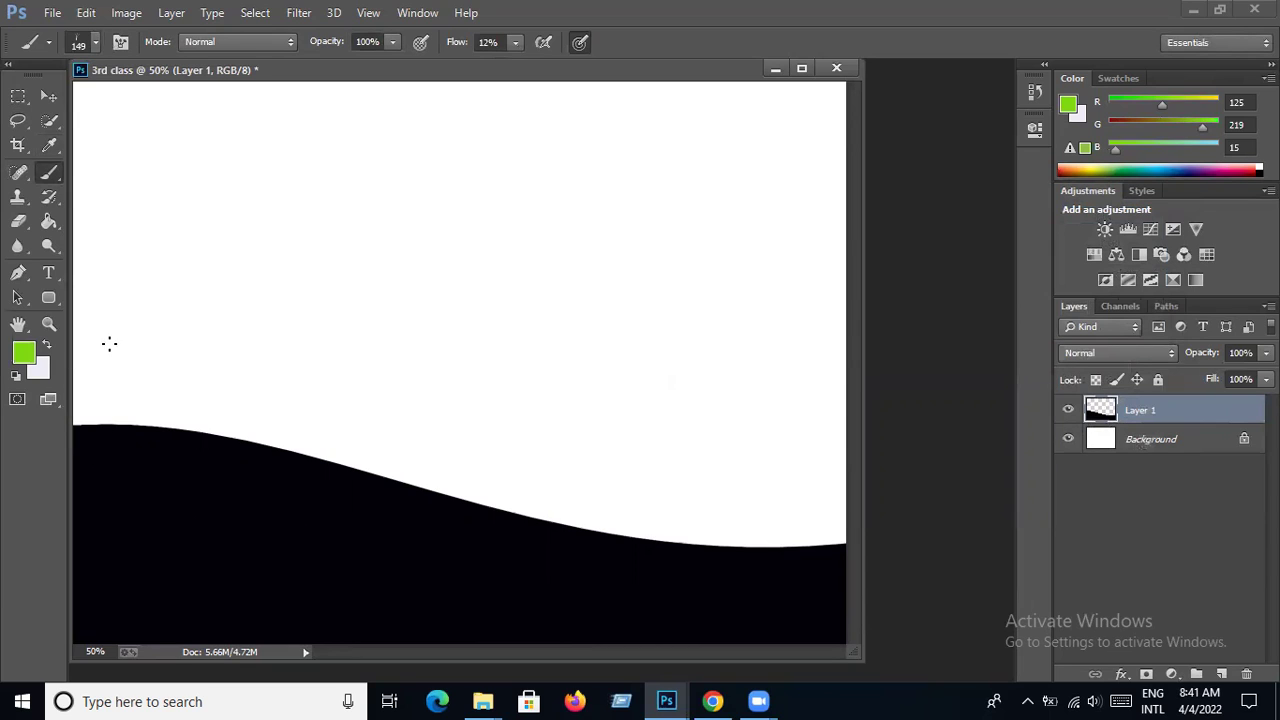
{"action": "mouse_move", "coordinate": [90, 420]}
{"action": "left_mouse_down"}
{"action": "mouse_move", "coordinate": [482, 511]}
{"action": "mouse_move", "coordinate": [822, 558]}
{"action": "left_mouse_up"}
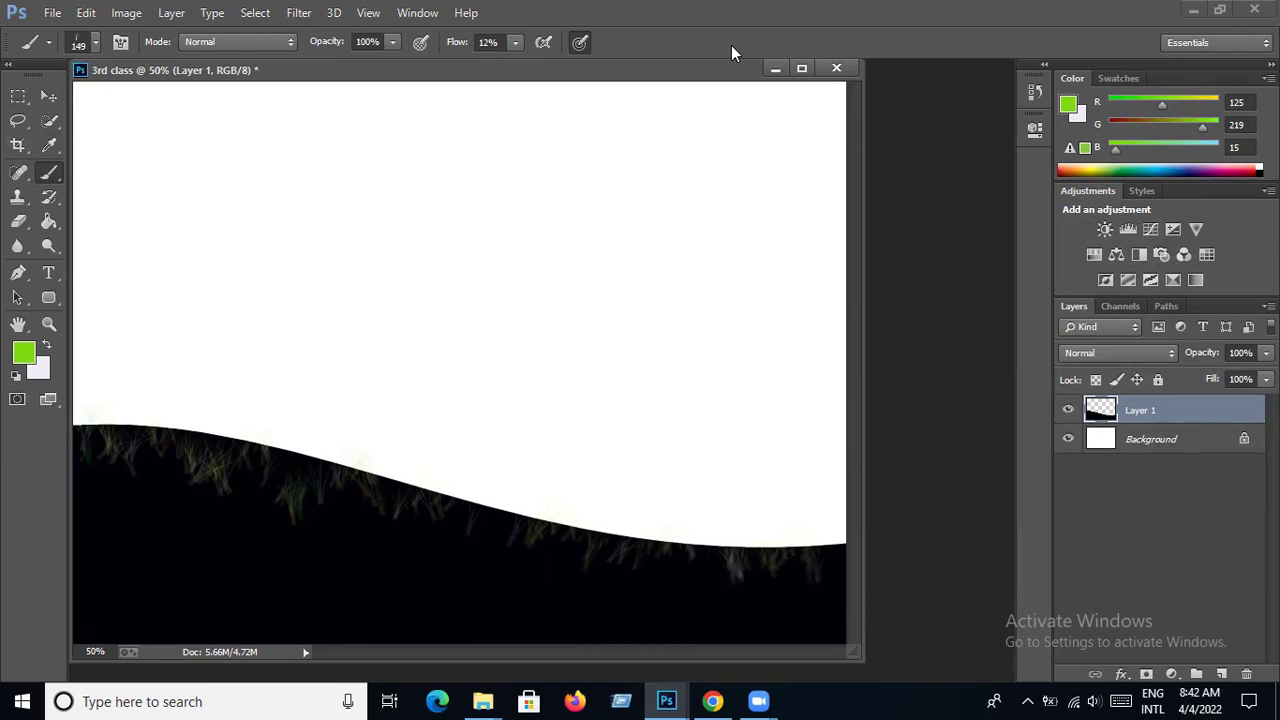
{"action": "key", "text": "ctrl+alt+z"}
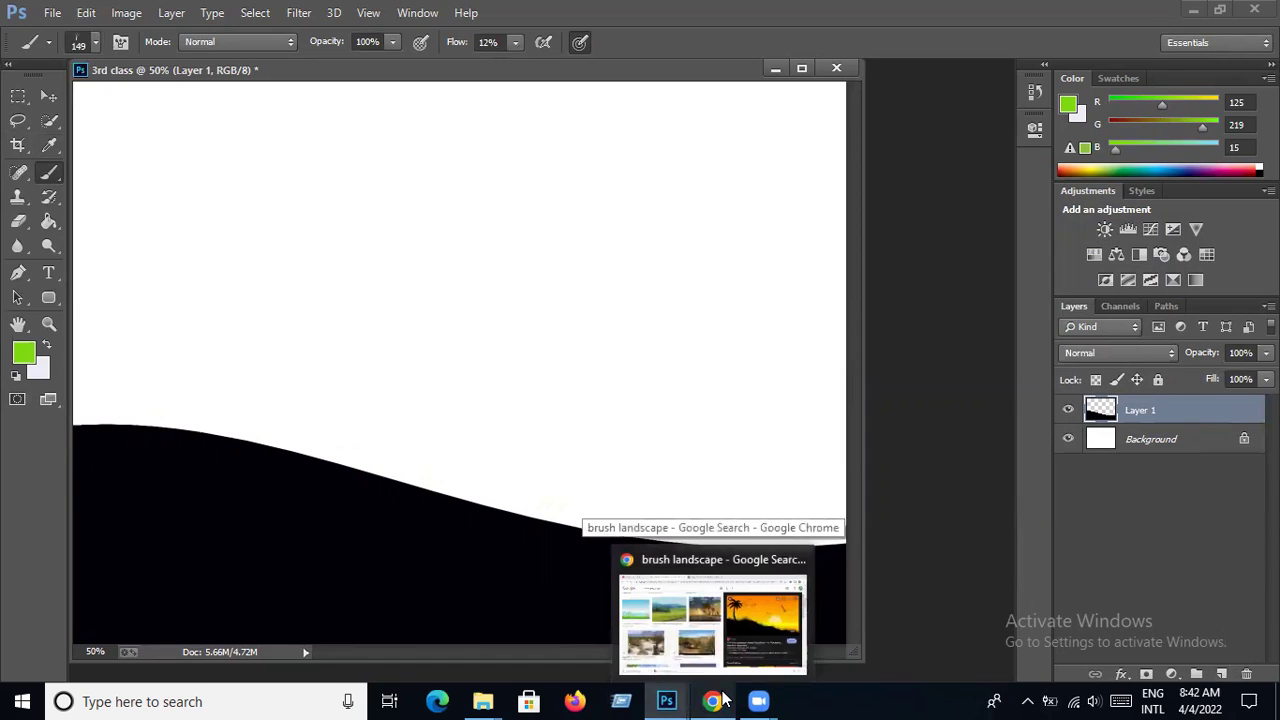
- Add an empty Layer 2 for grass, enlarge the grass brush to 160 px, and undo a test stroke
{"action": "left_click", "coordinate": [1221, 676]}
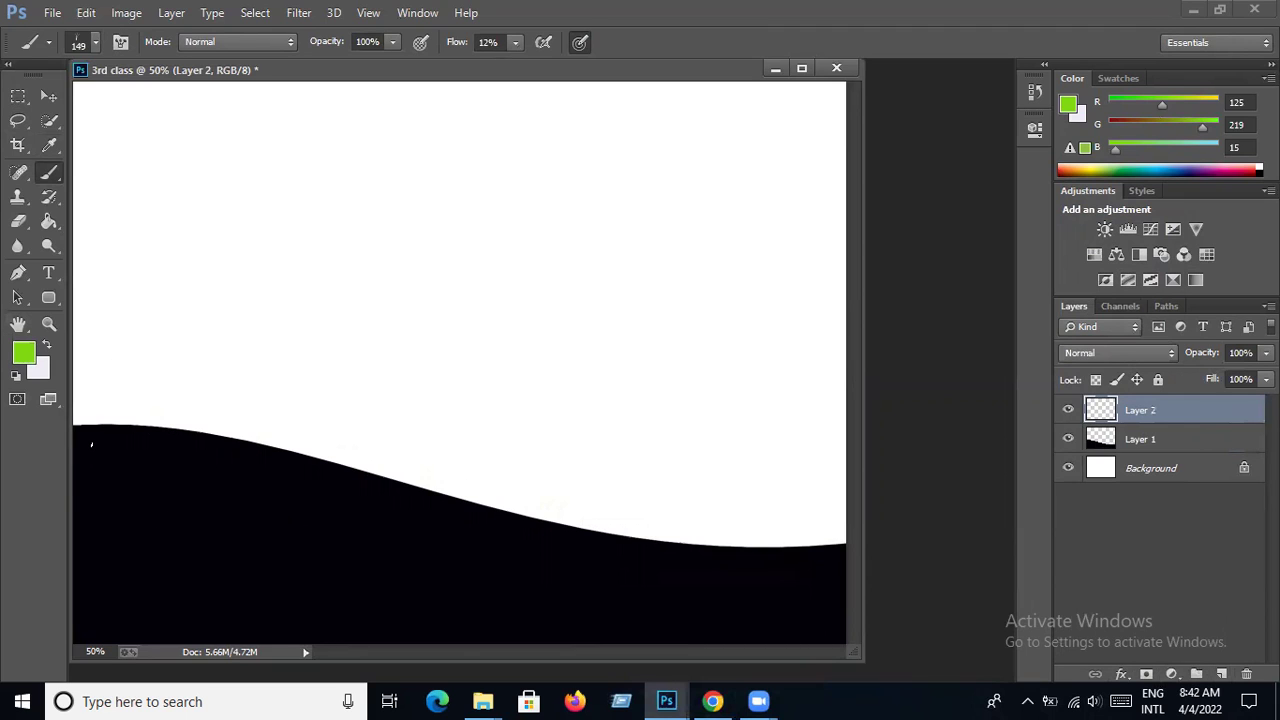
{"action": "left_click", "coordinate": [94, 44]}
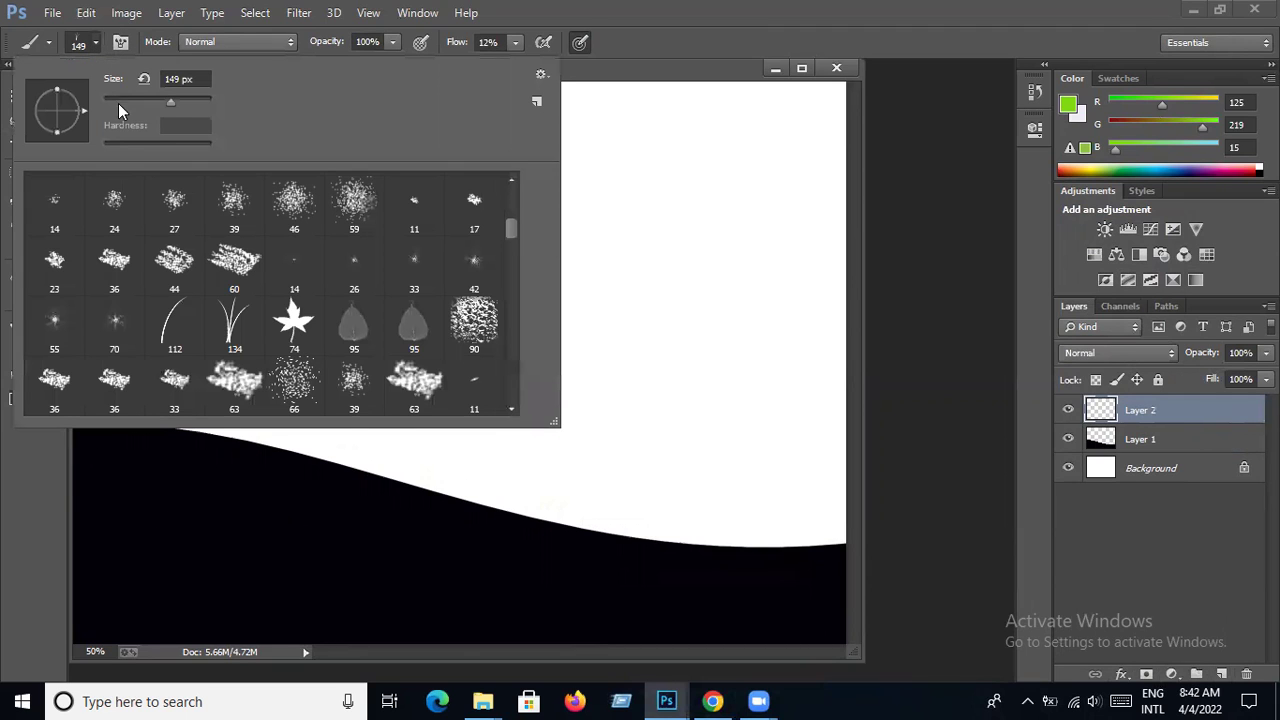
{"action": "left_click_drag", "start_coordinate": [169, 103], "coordinate": [172, 97]}
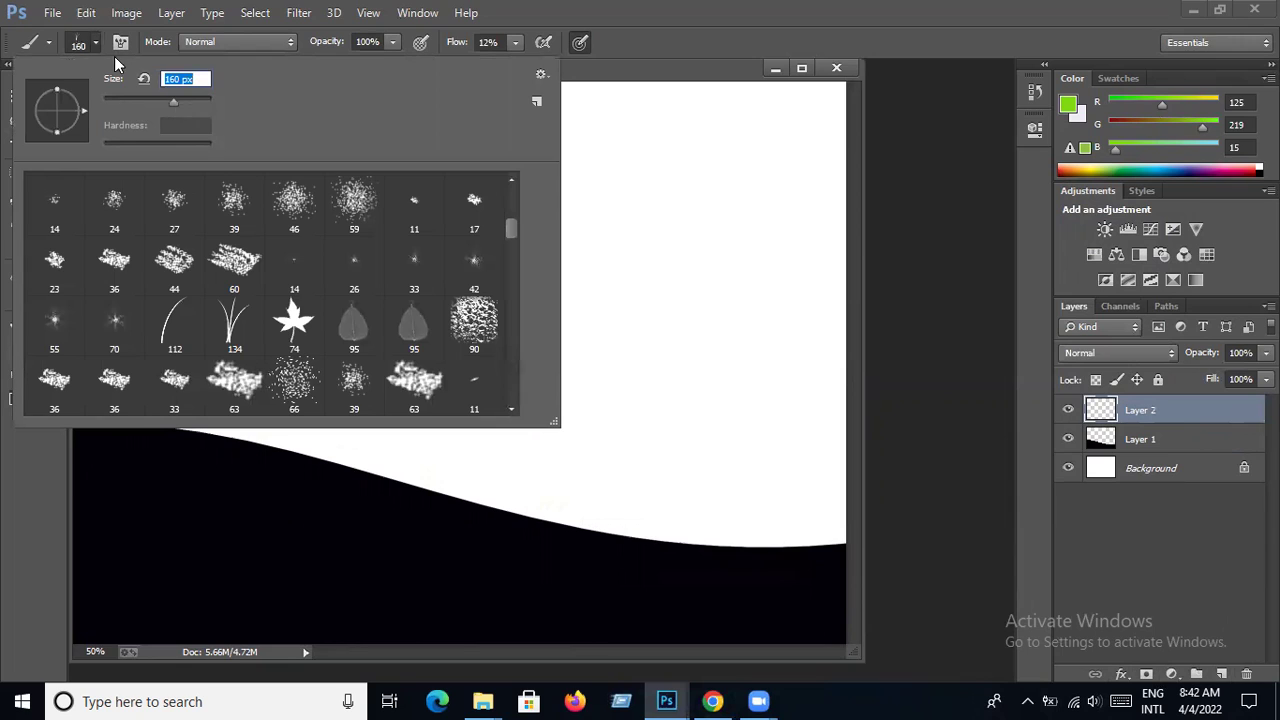
{"action": "left_click", "coordinate": [98, 47]}
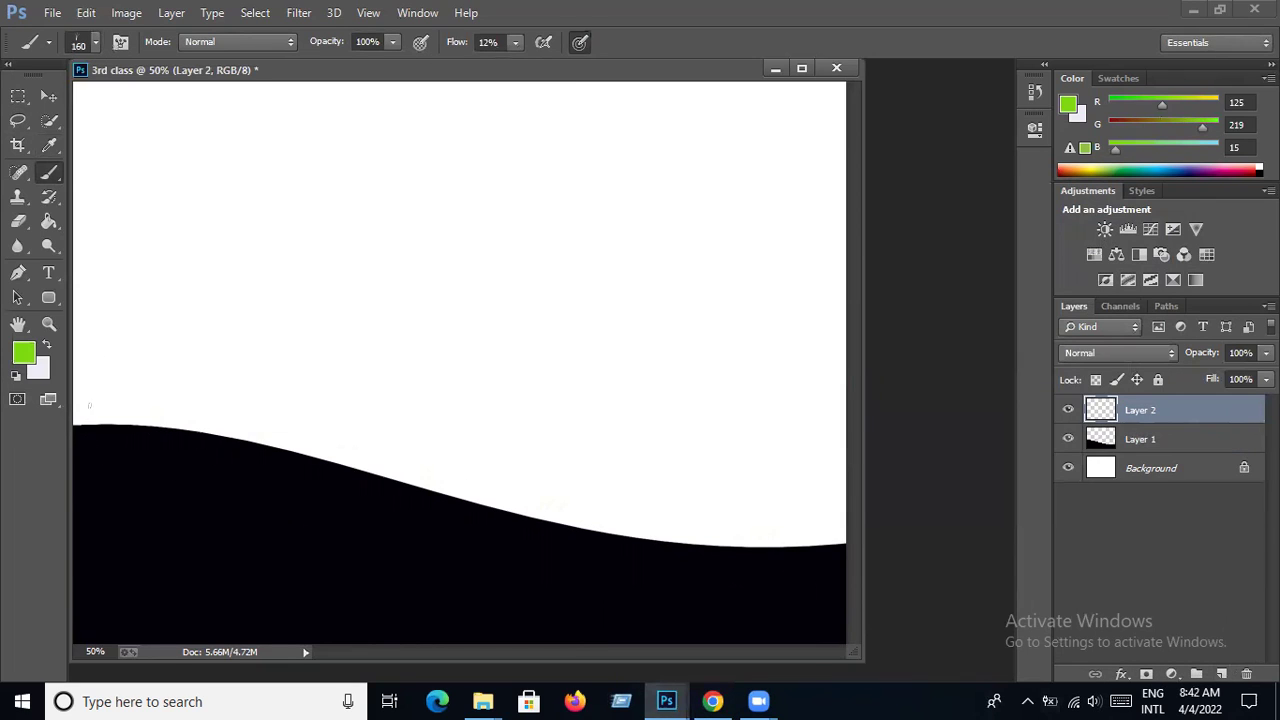
{"action": "mouse_move", "coordinate": [108, 435]}
{"action": "left_mouse_down"}
{"action": "mouse_move", "coordinate": [125, 414]}
{"action": "mouse_move", "coordinate": [240, 440]}
{"action": "left_mouse_up"}
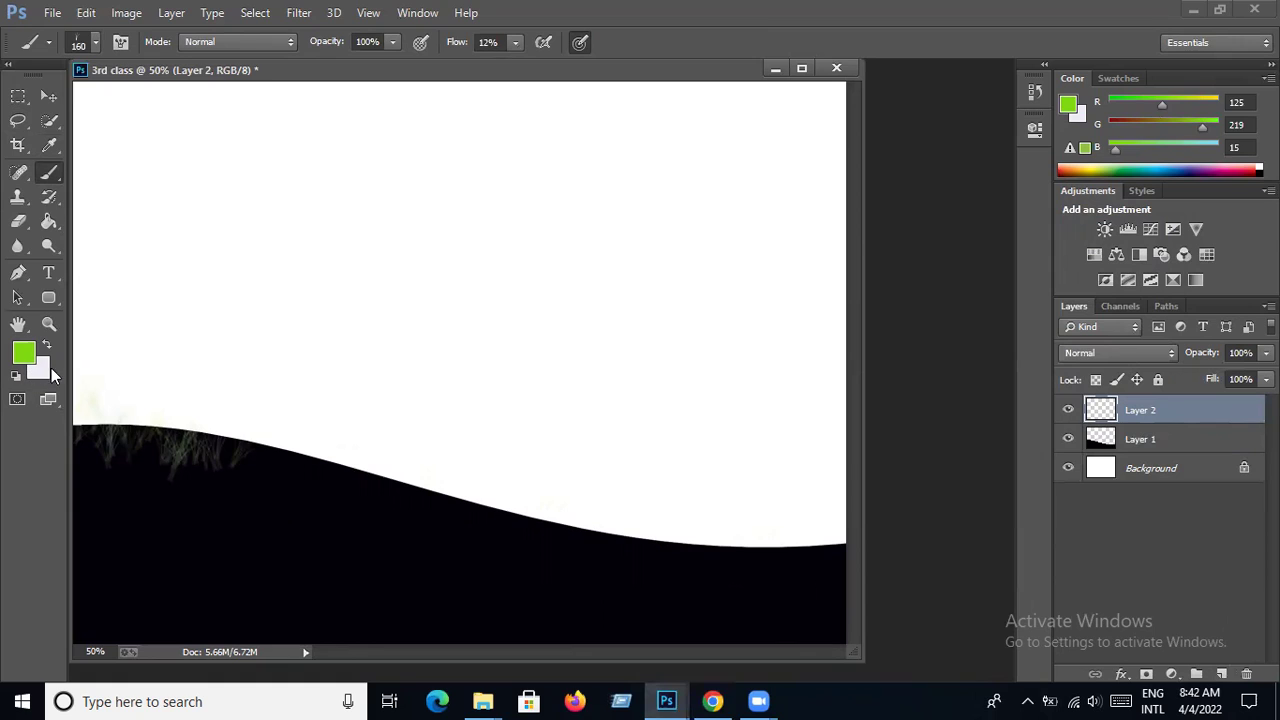
{"action": "key", "text": "ctrl+alt+z"}
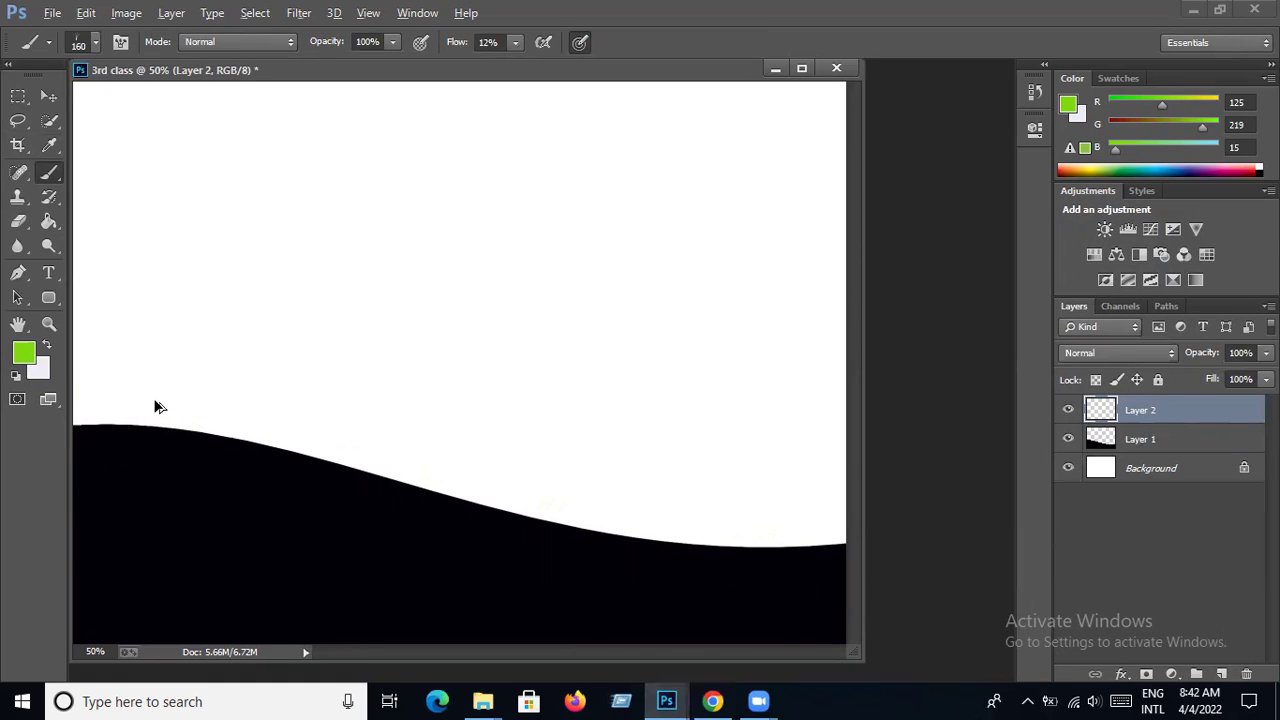
- Set the foreground colour to near-black 010009
{"action": "left_click", "coordinate": [30, 352]}
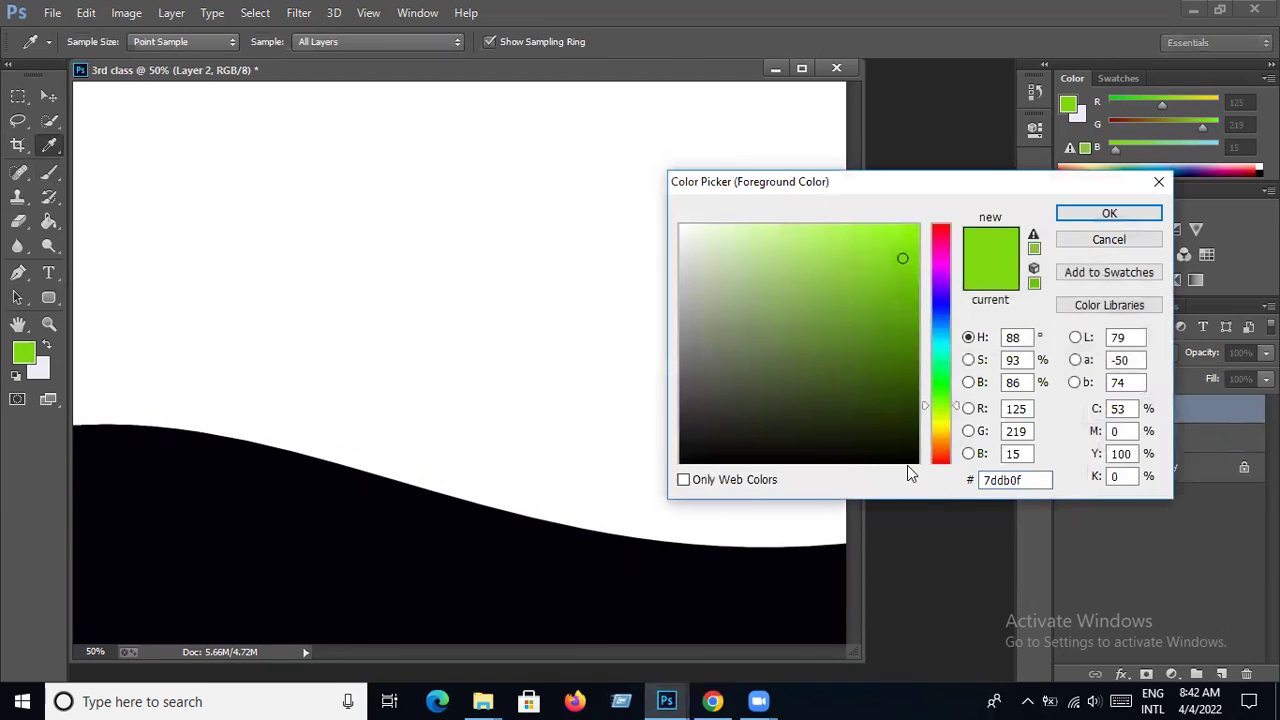
{"action": "left_click", "coordinate": [904, 455]}
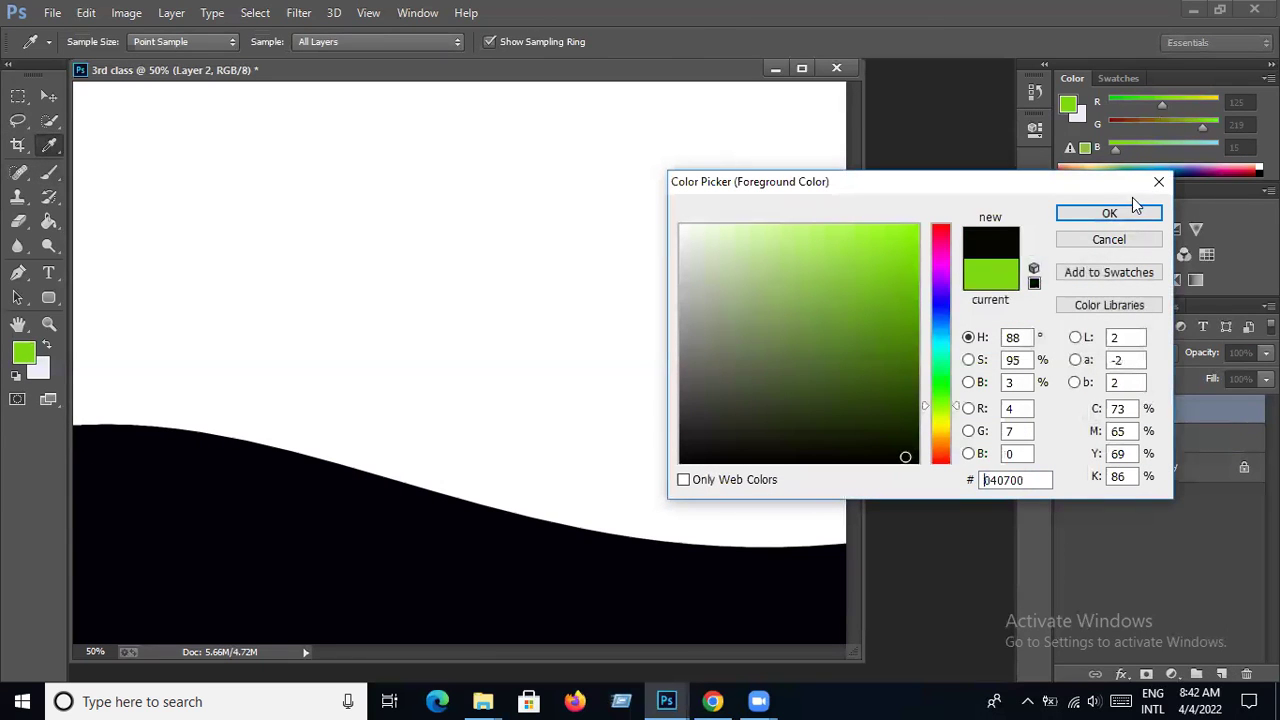
{"action": "key", "text": "Return"}
{"action": "key", "text": "b"}
{"action": "key", "text": "x"}
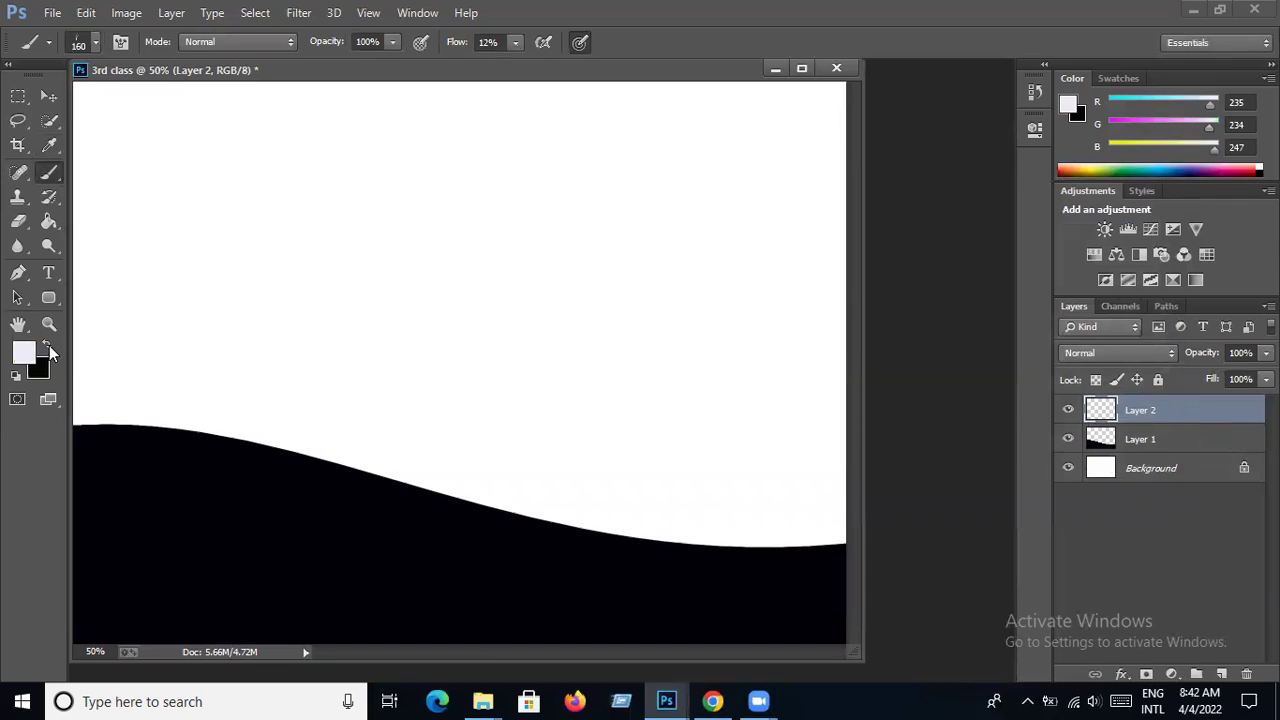
{"action": "left_click", "coordinate": [24, 352]}
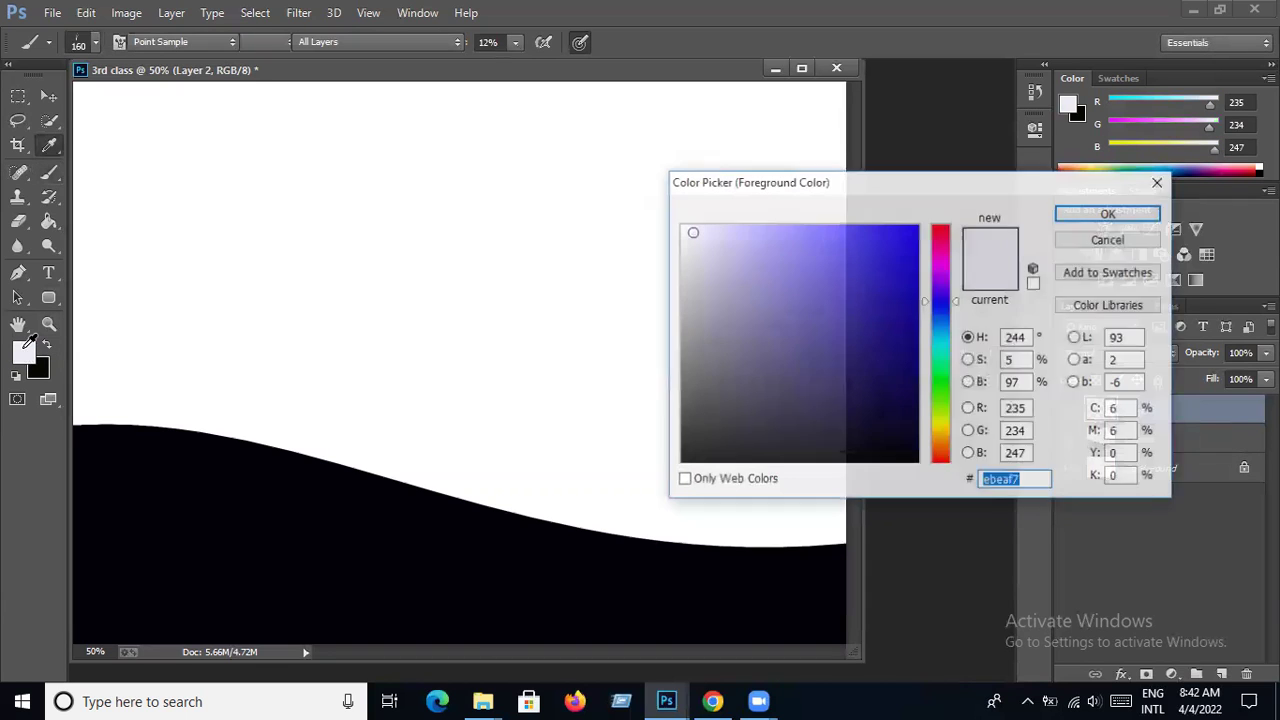
{"action": "type", "text": "010009"}
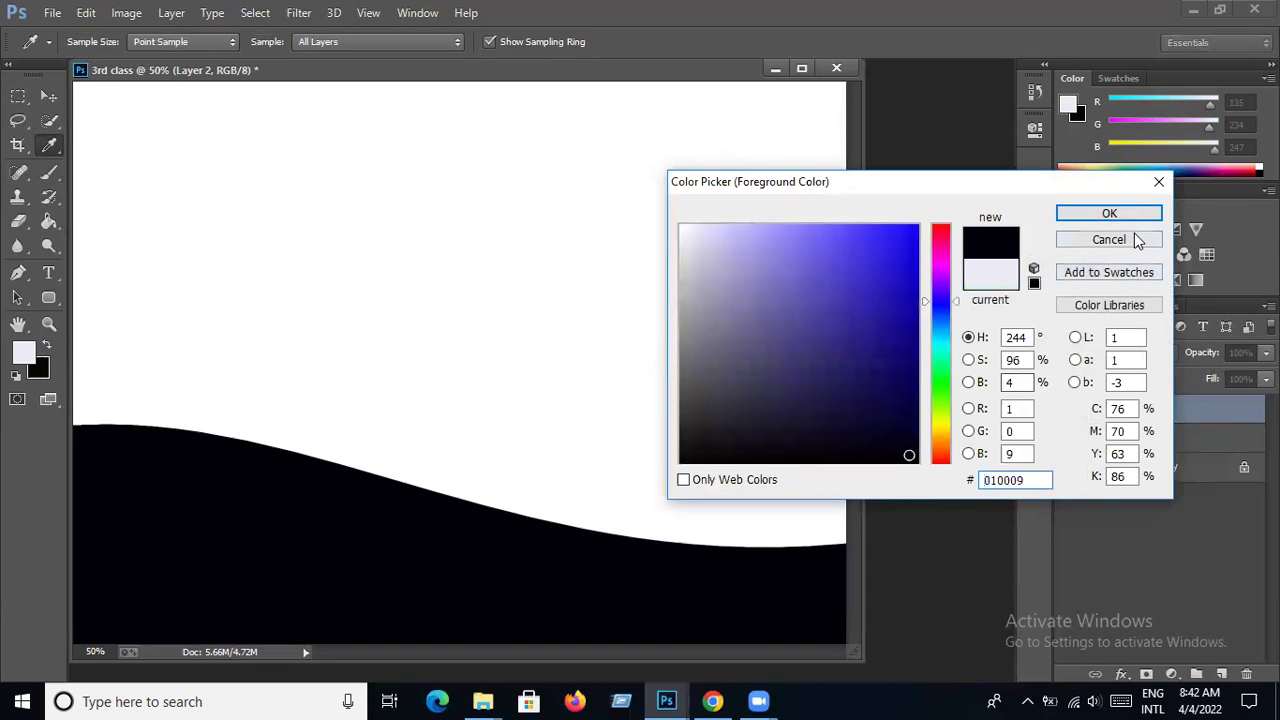
{"action": "left_click", "coordinate": [1137, 213]}
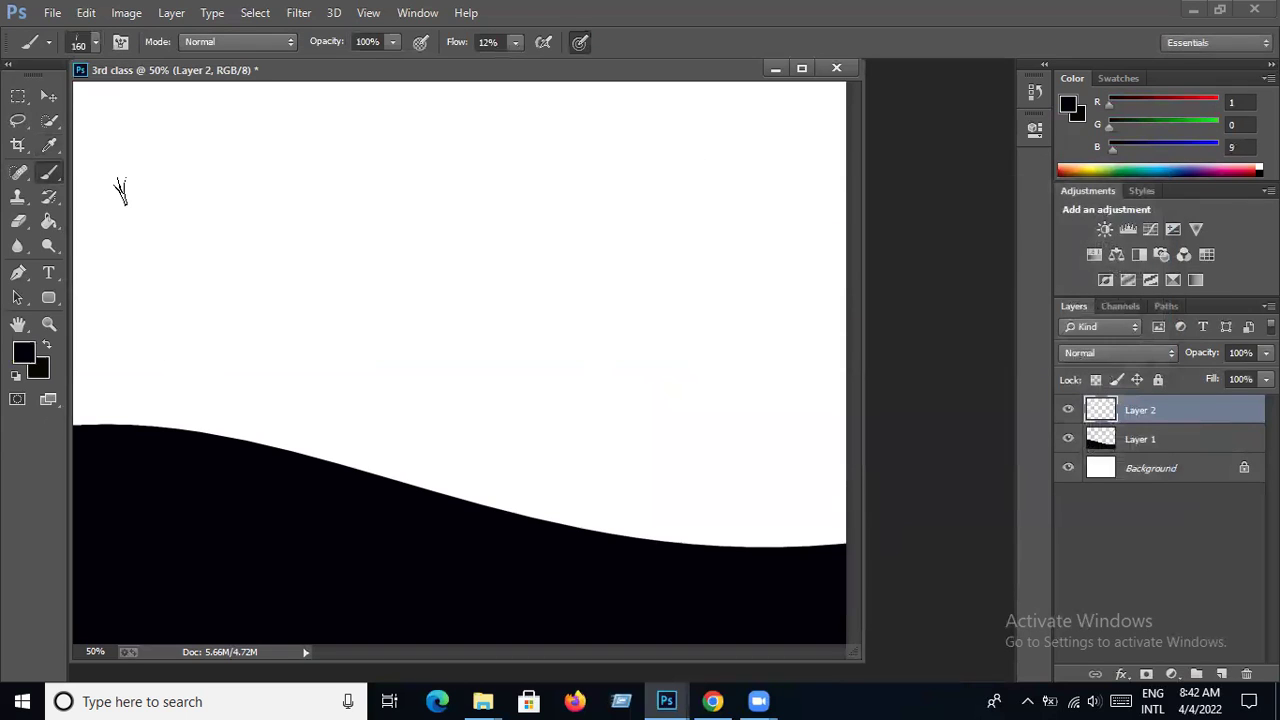
- Enlarge the grass brush to 202 px, test a stroke along the hill edge, and undo it
{"action": "left_click", "coordinate": [94, 45]}
{"action": "left_click_drag", "start_coordinate": [174, 100], "coordinate": [184, 100]}
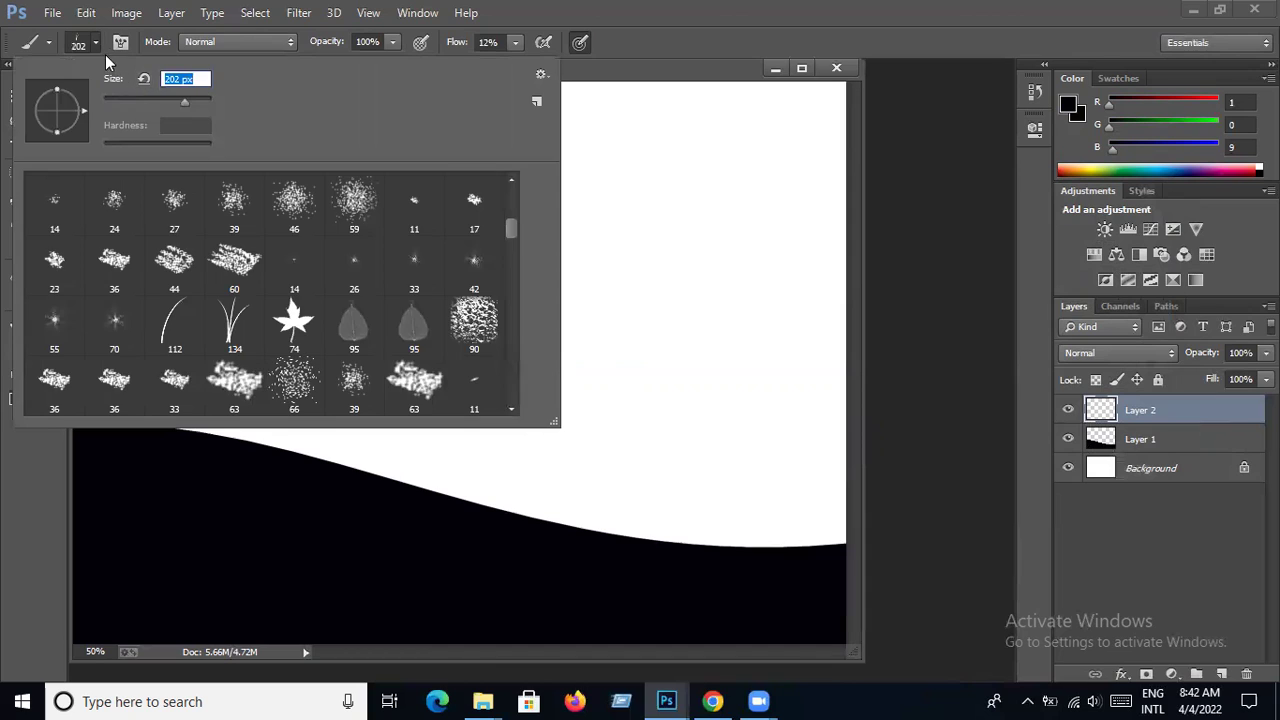
{"action": "left_click", "coordinate": [92, 45]}
{"action": "mouse_move", "coordinate": [94, 398]}
{"action": "left_mouse_down"}
{"action": "mouse_move", "coordinate": [242, 410]}
{"action": "mouse_move", "coordinate": [459, 485]}
{"action": "left_mouse_up"}
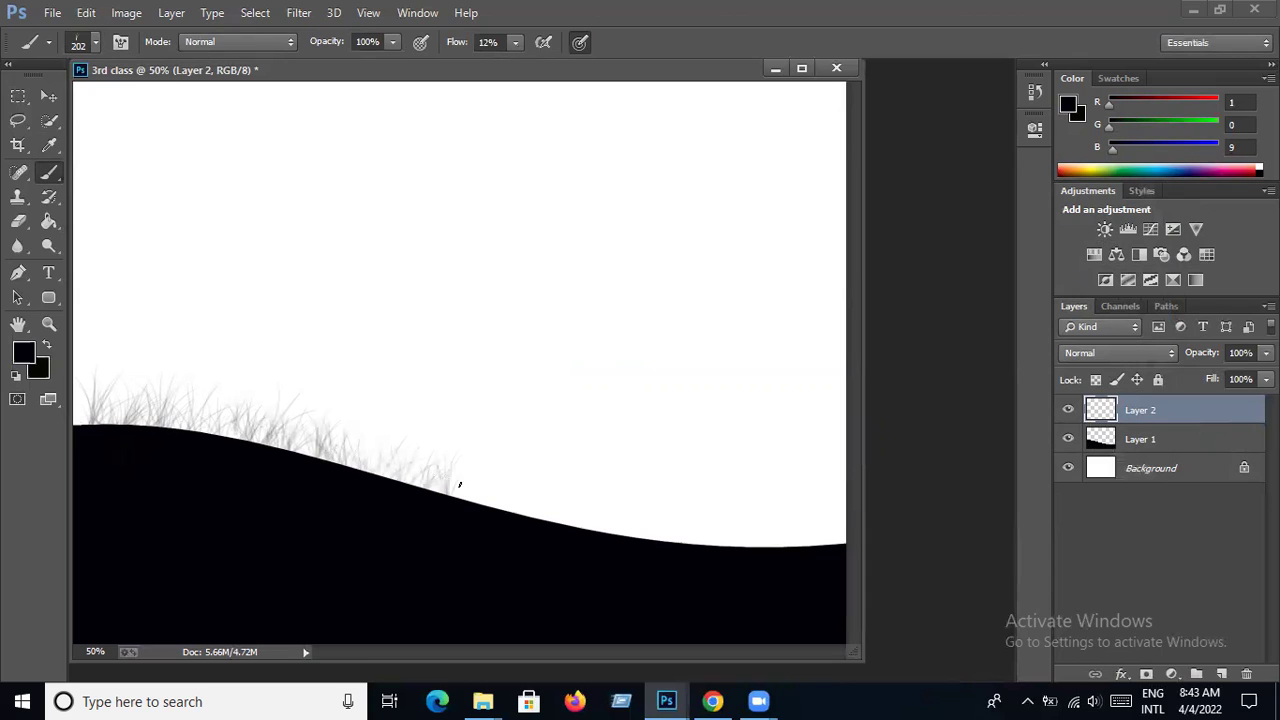
{"action": "key", "text": "ctrl+z"}
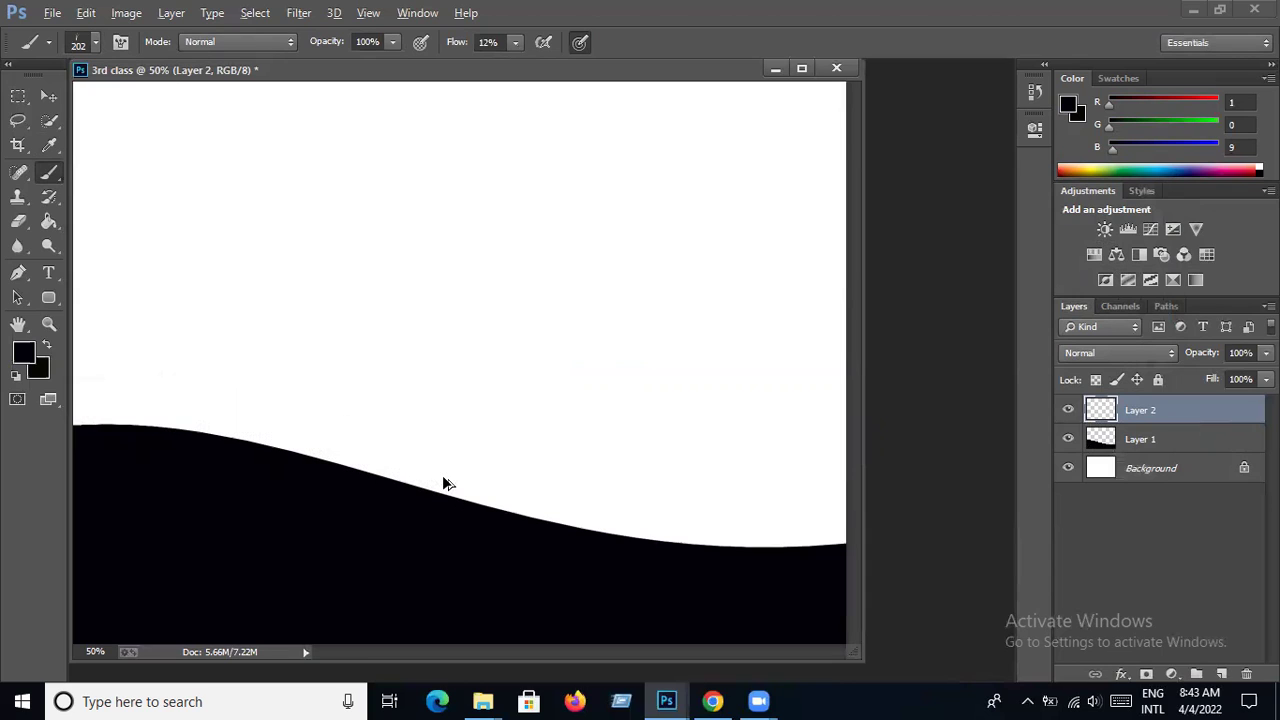
{"action": "left_click", "coordinate": [93, 44]}
{"action": "left_click", "coordinate": [95, 42]}
- Set the foreground colour to near-black 000002, leaving the background colour unchanged
{"action": "left_click", "coordinate": [30, 358]}
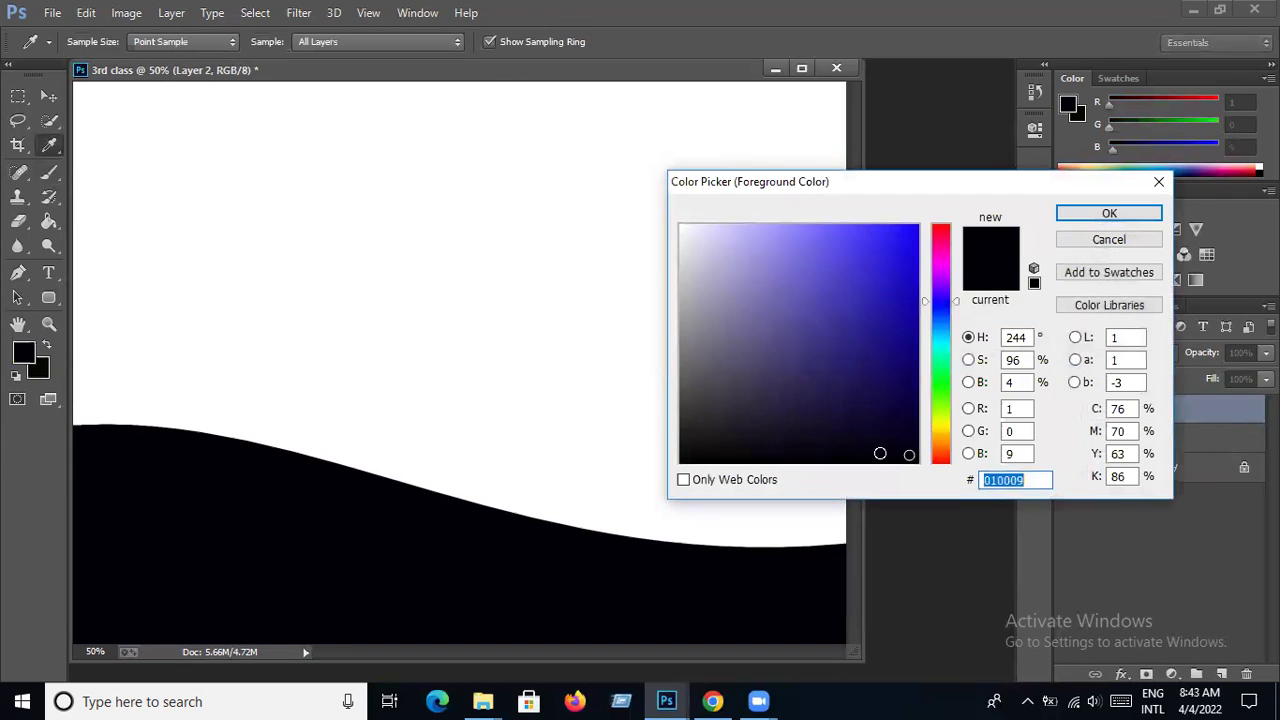
{"action": "left_click", "coordinate": [897, 462]}
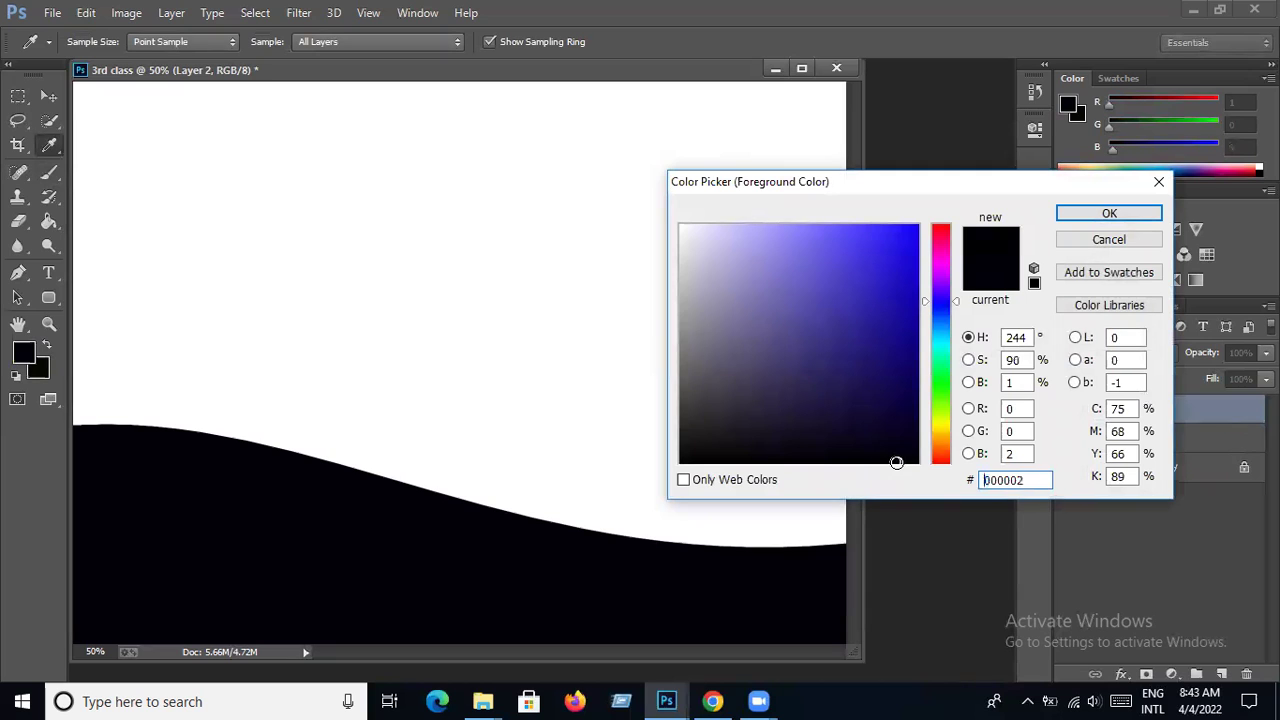
{"action": "left_click", "coordinate": [1155, 213]}
{"action": "left_click", "coordinate": [44, 369]}
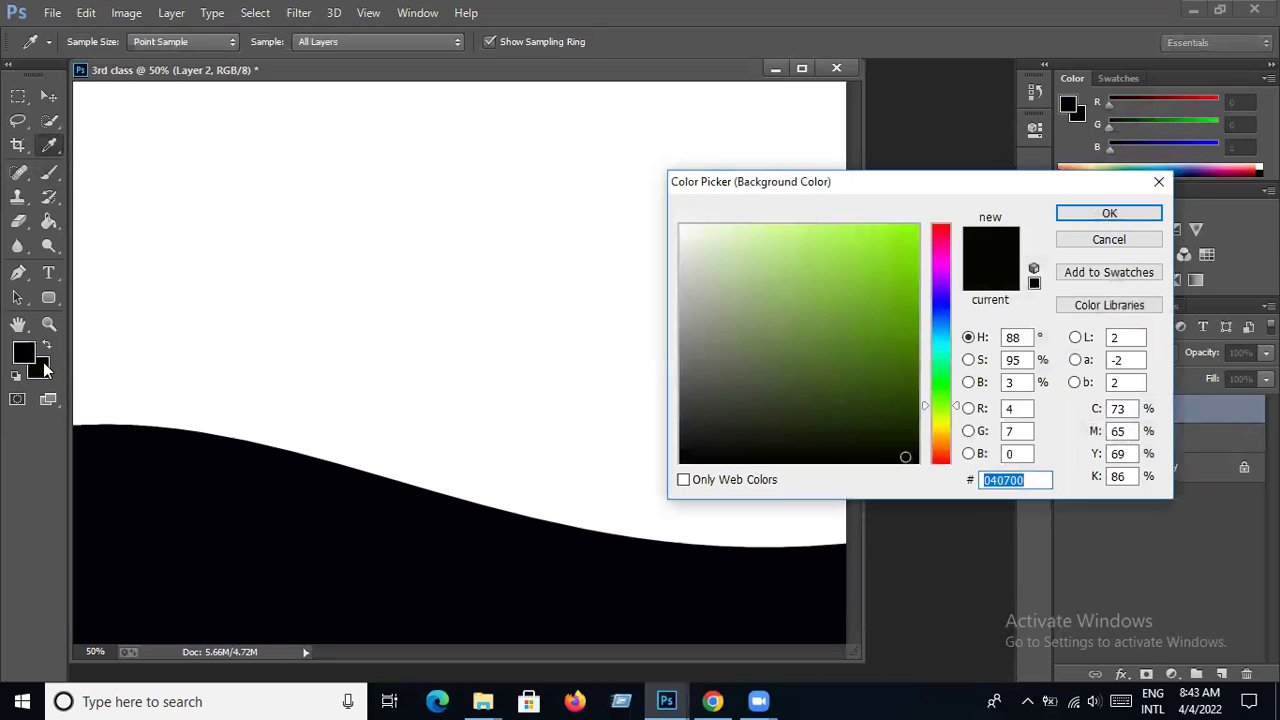
{"action": "left_click", "coordinate": [1157, 184]}
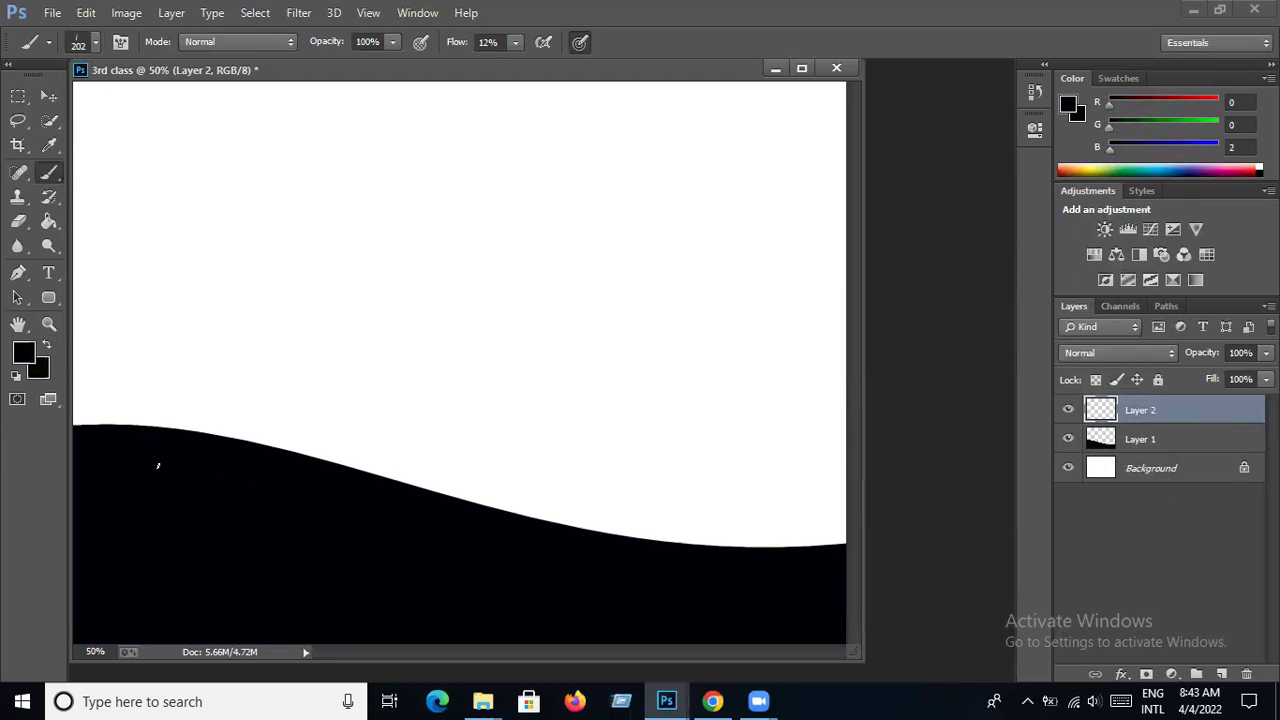
- Enlarge the grass brush to 367 px and paint faint grass along the hill's left edge
{"action": "left_click", "coordinate": [96, 41]}
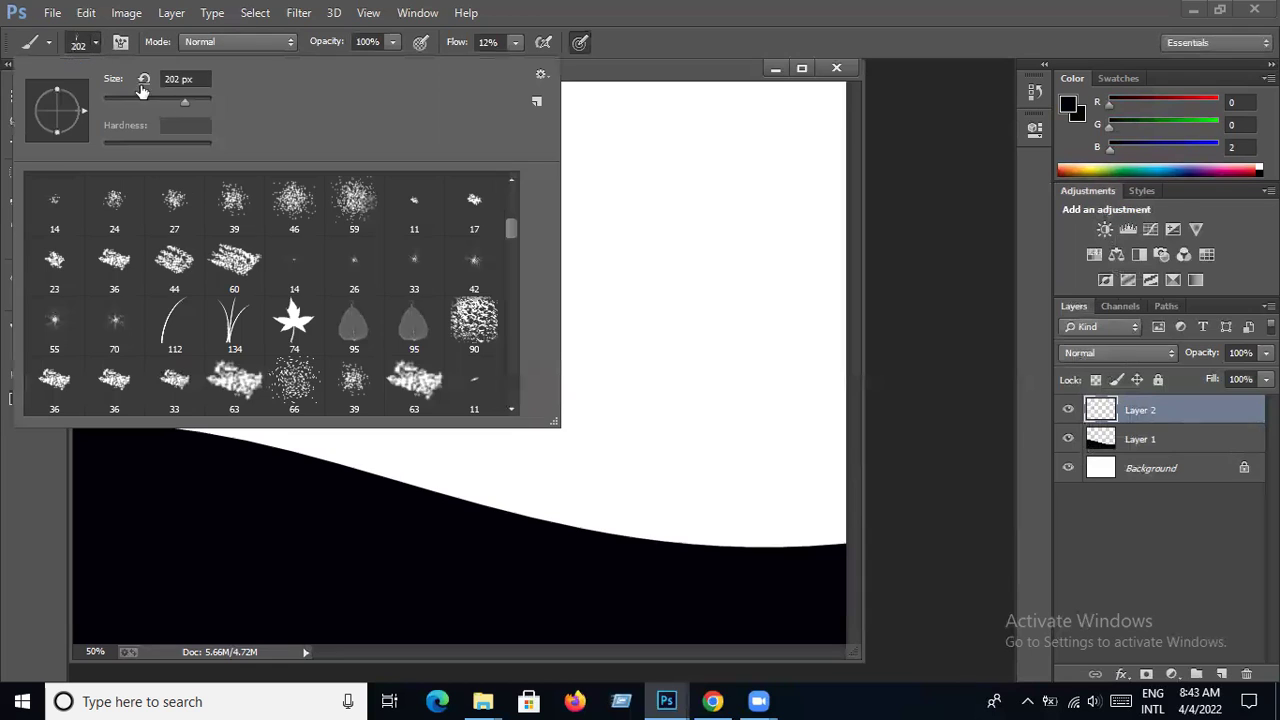
{"action": "left_click", "coordinate": [193, 103]}
{"action": "left_click", "coordinate": [94, 47]}
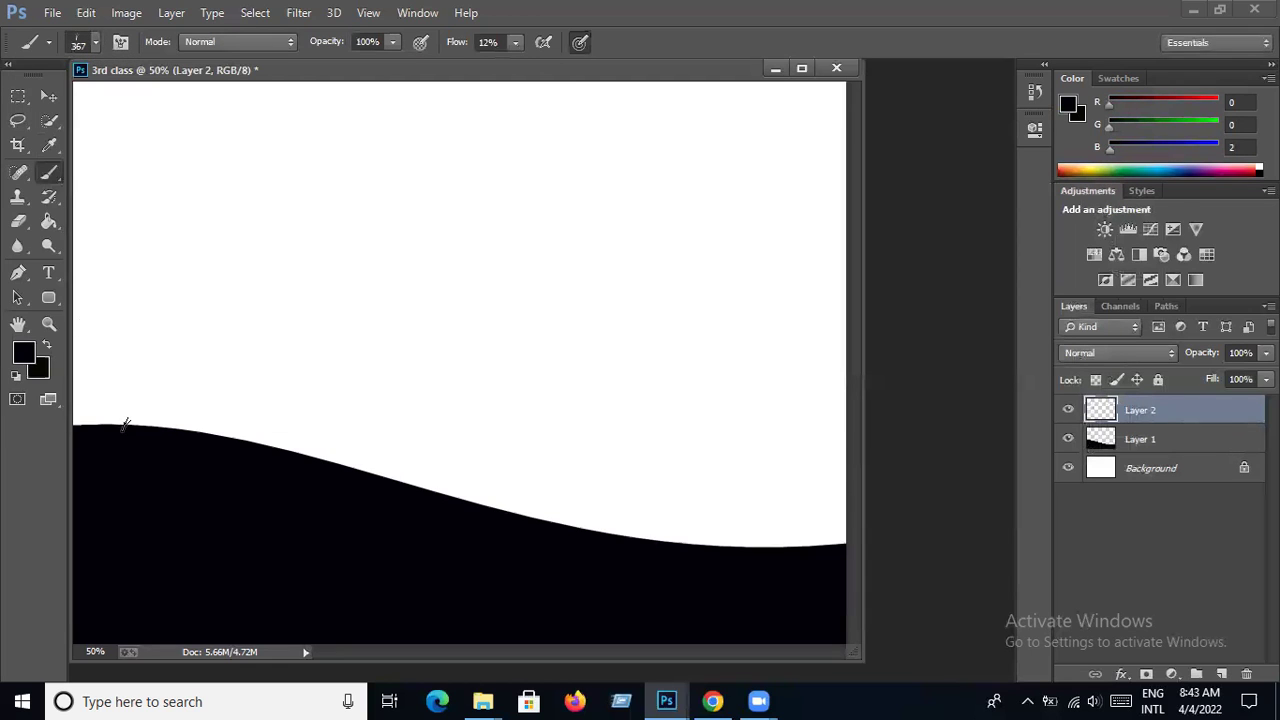
{"action": "left_click_drag", "start_coordinate": [165, 440], "coordinate": [409, 471]}
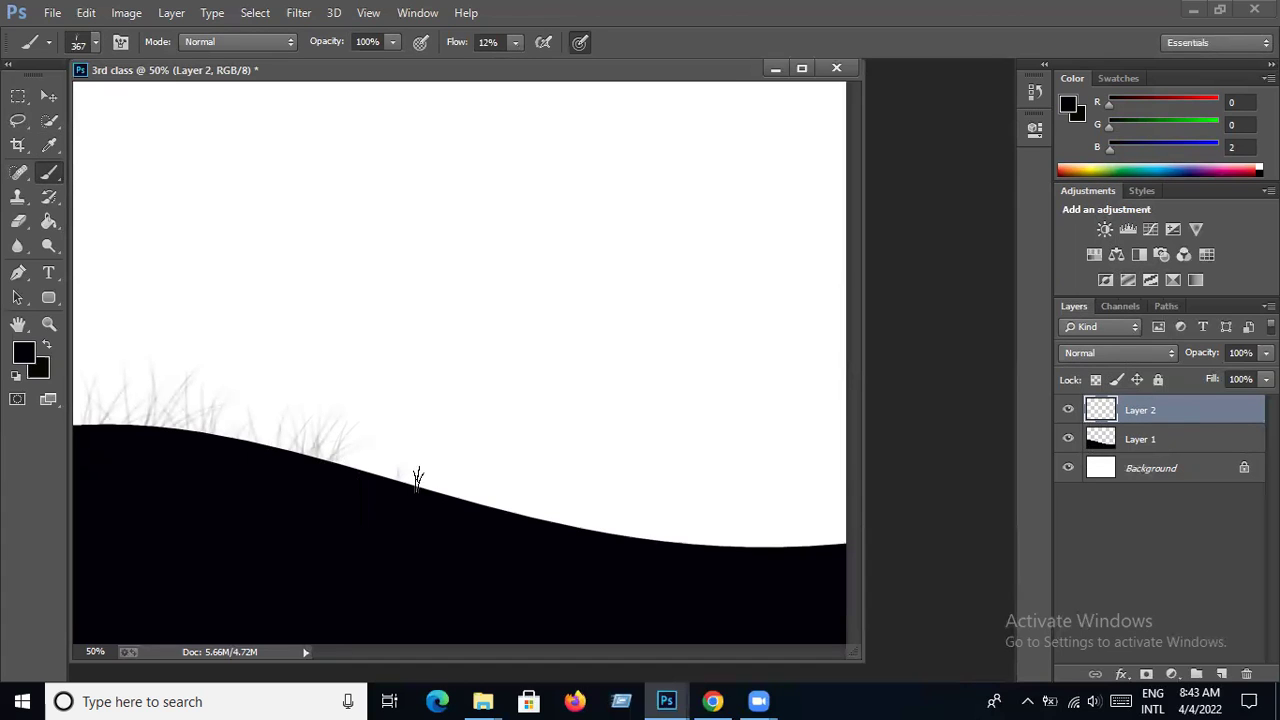
{"action": "mouse_move", "coordinate": [100, 432]}
{"action": "left_mouse_down"}
{"action": "mouse_move", "coordinate": [565, 512]}
{"action": "mouse_move", "coordinate": [629, 537]}
{"action": "mouse_move", "coordinate": [838, 545]}
{"action": "mouse_move", "coordinate": [634, 543]}
{"action": "mouse_move", "coordinate": [181, 415]}
{"action": "mouse_move", "coordinate": [118, 420]}
{"action": "mouse_move", "coordinate": [97, 407]}
{"action": "left_mouse_up"}
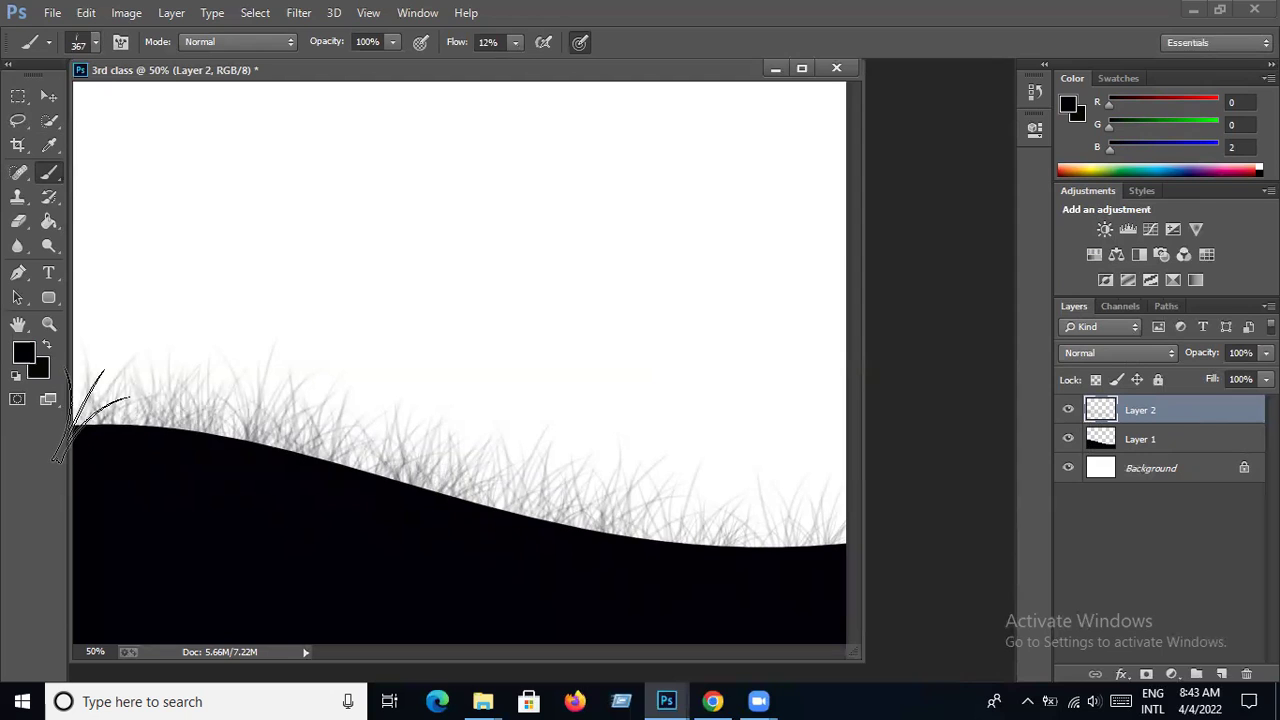
{"action": "left_click", "coordinate": [98, 40]}
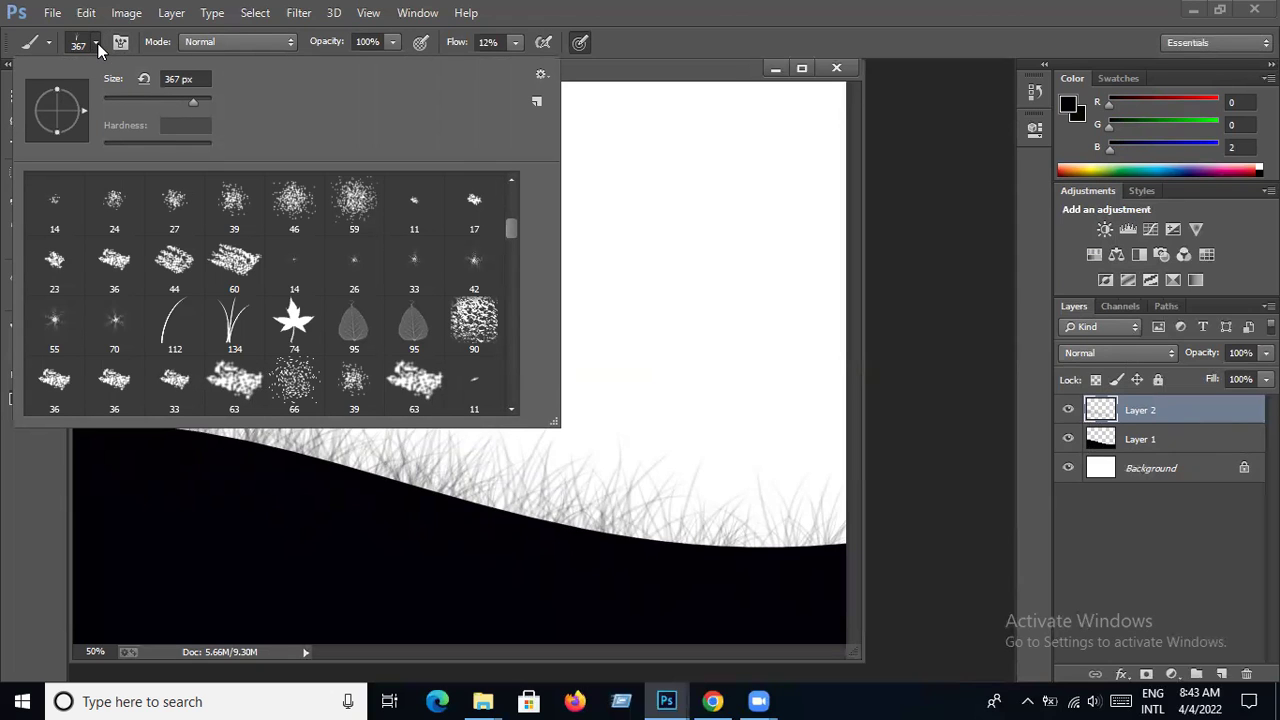
- Raise the brush Flow to 100%
{"action": "left_click", "coordinate": [97, 43]}
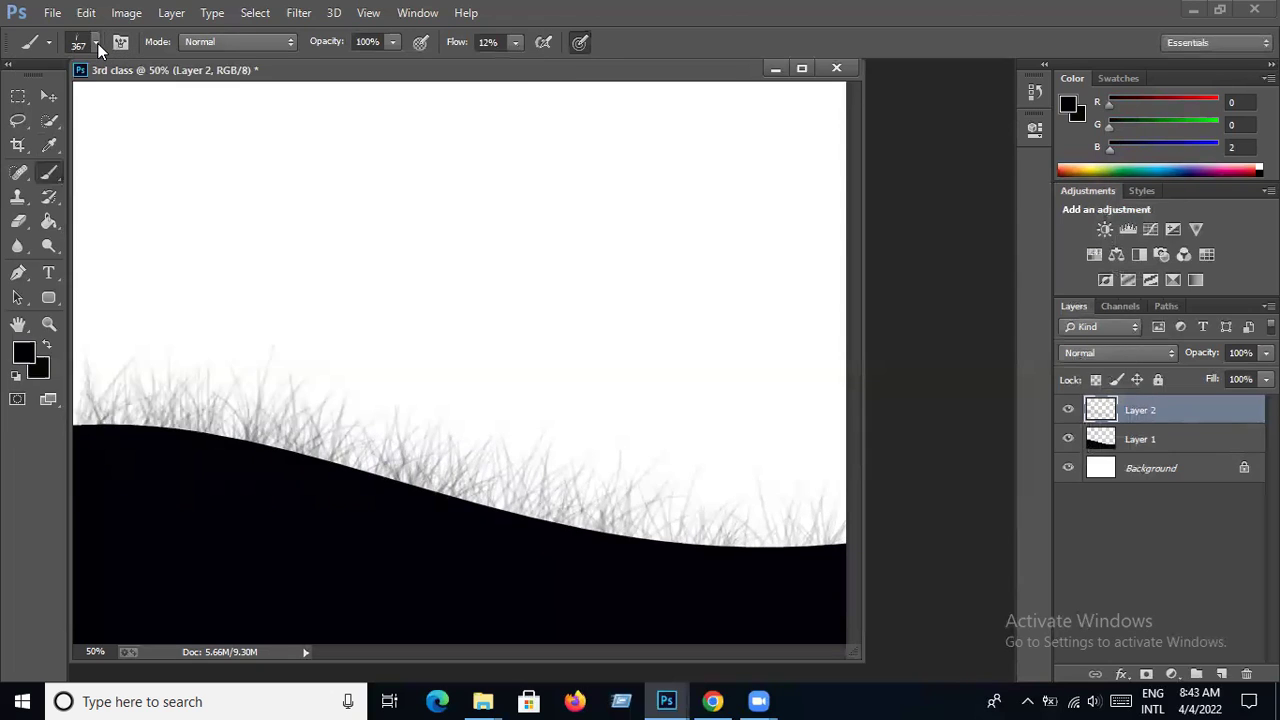
{"action": "left_click", "coordinate": [487, 43]}
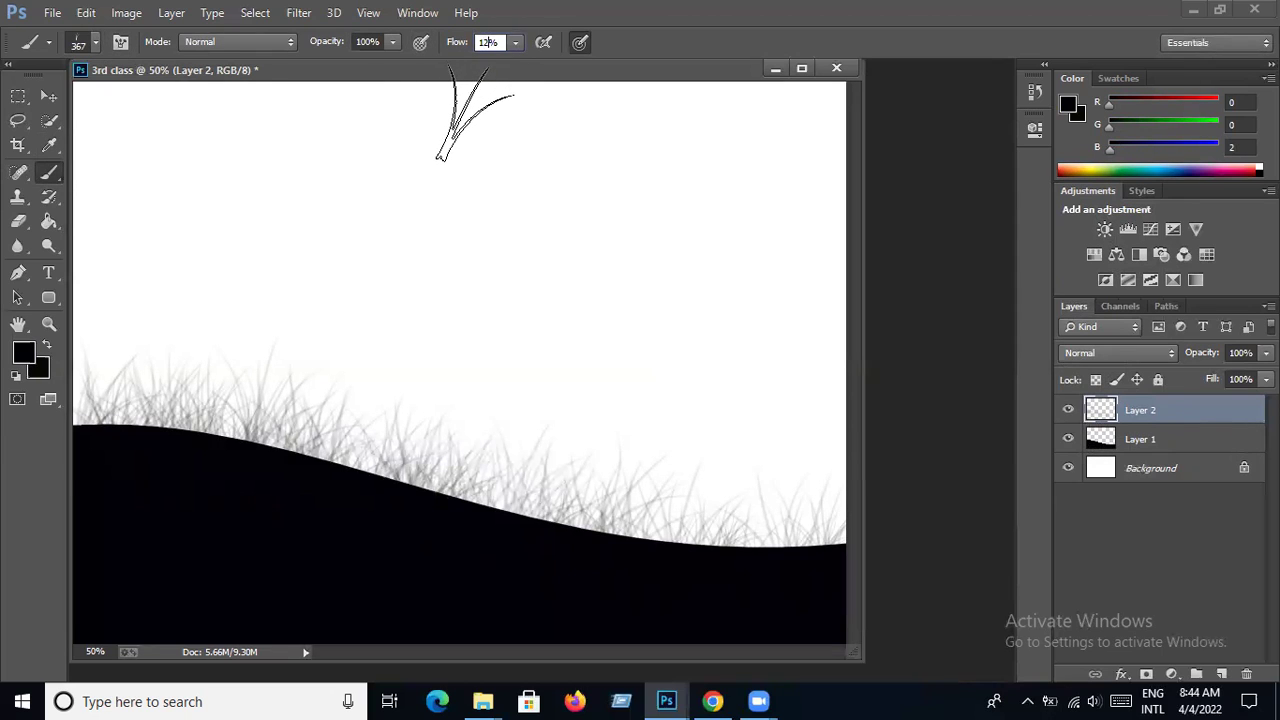
{"action": "key", "text": "BackSpace"}
{"action": "key", "text": "BackSpace"}
{"action": "type", "text": "100"}
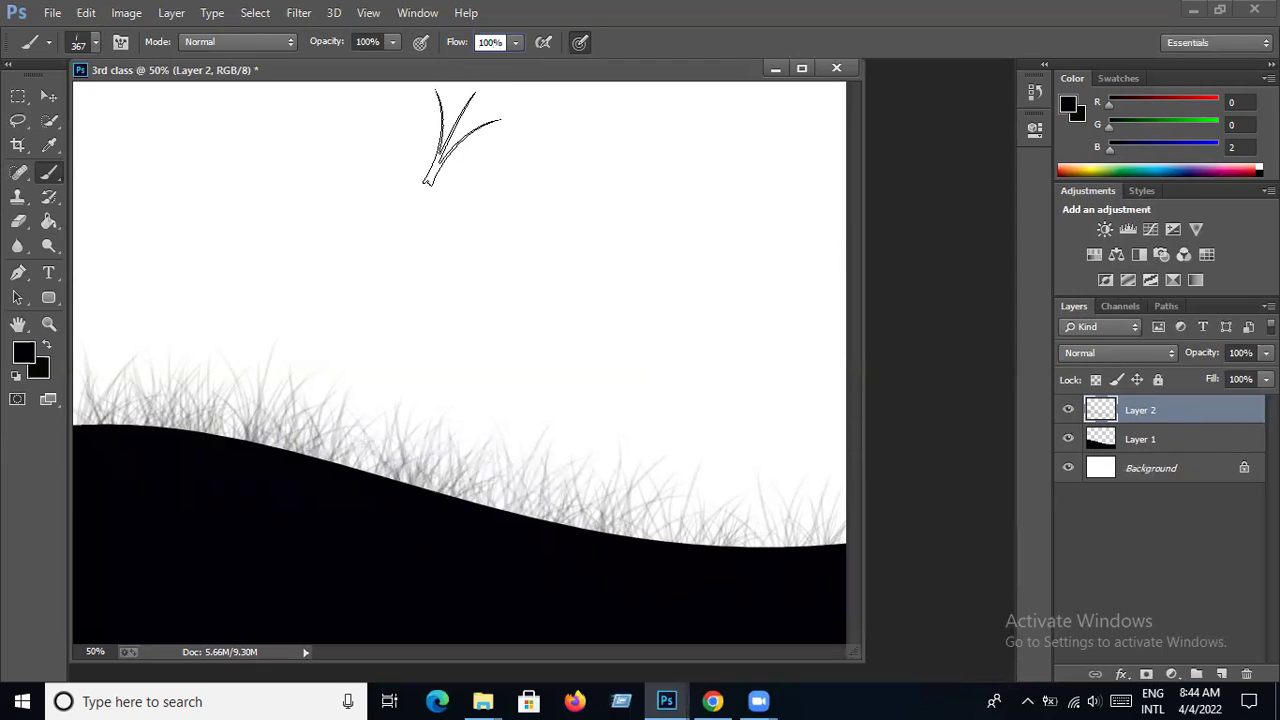
{"action": "key", "text": "Return"}
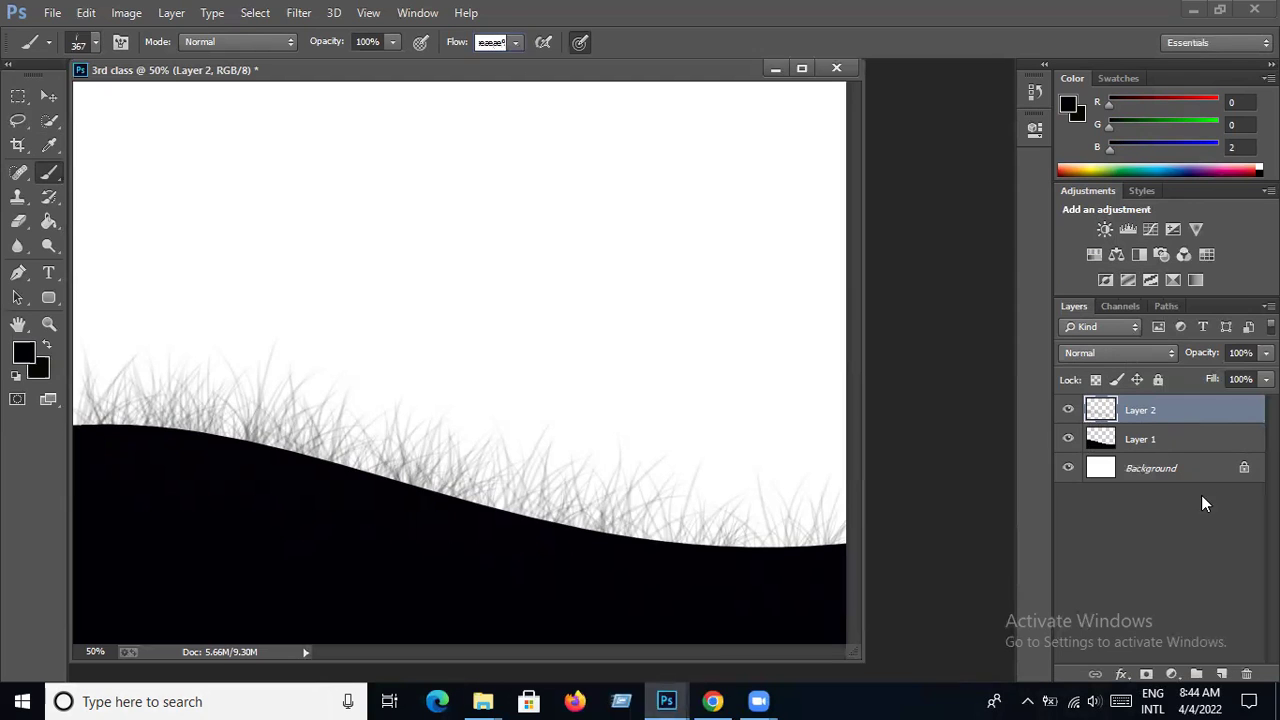
- Delete Layer 2 with its faint grey grass
{"action": "right_click", "coordinate": [1140, 413]}
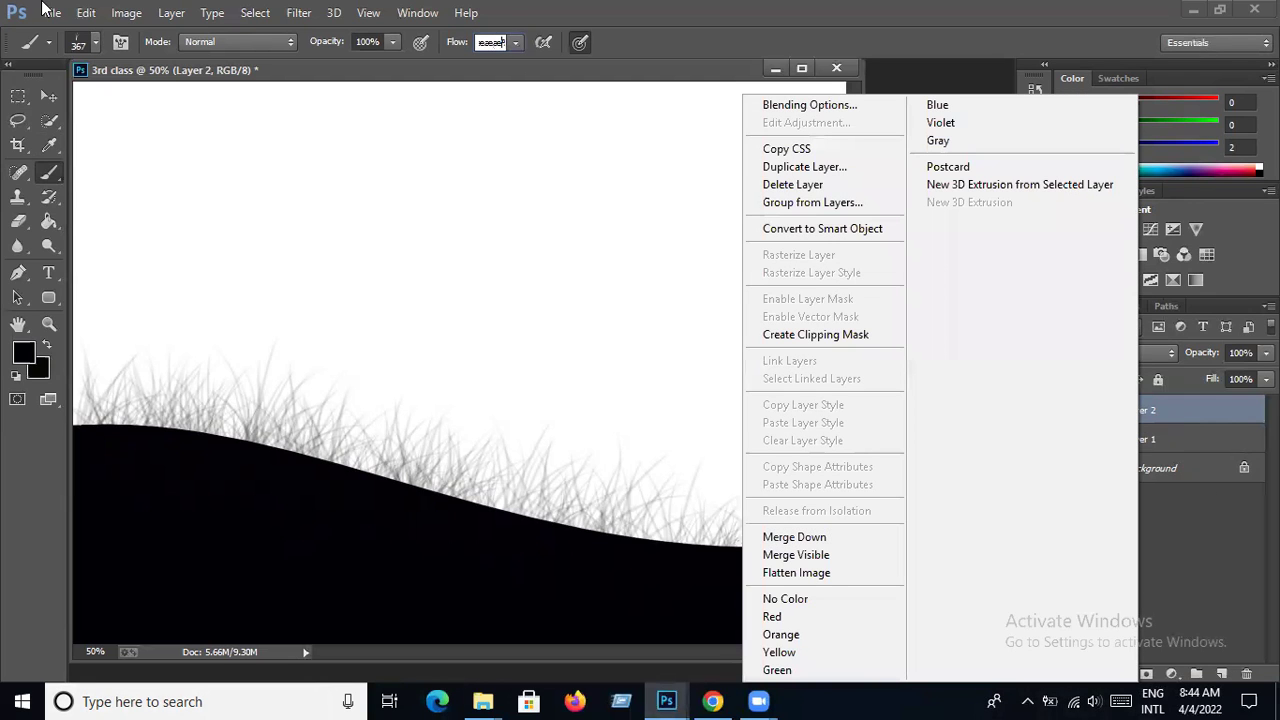
{"action": "left_click", "coordinate": [815, 186]}
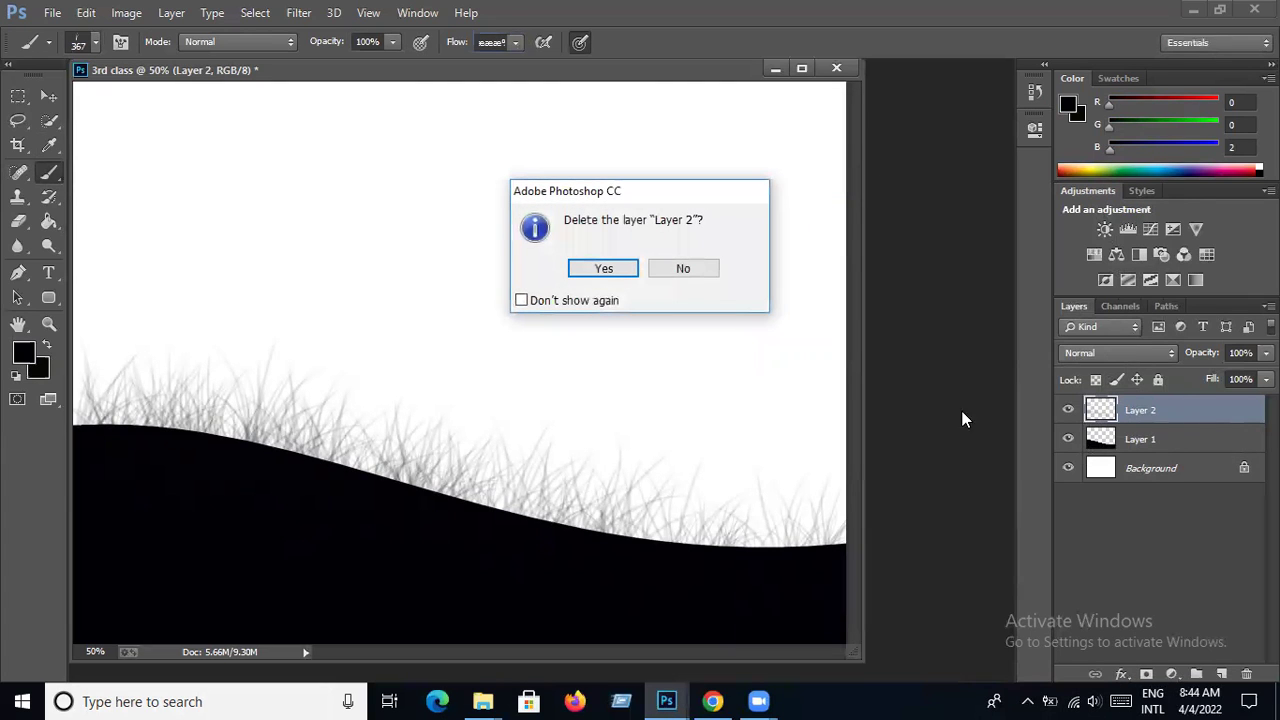
{"action": "left_click", "coordinate": [630, 272]}
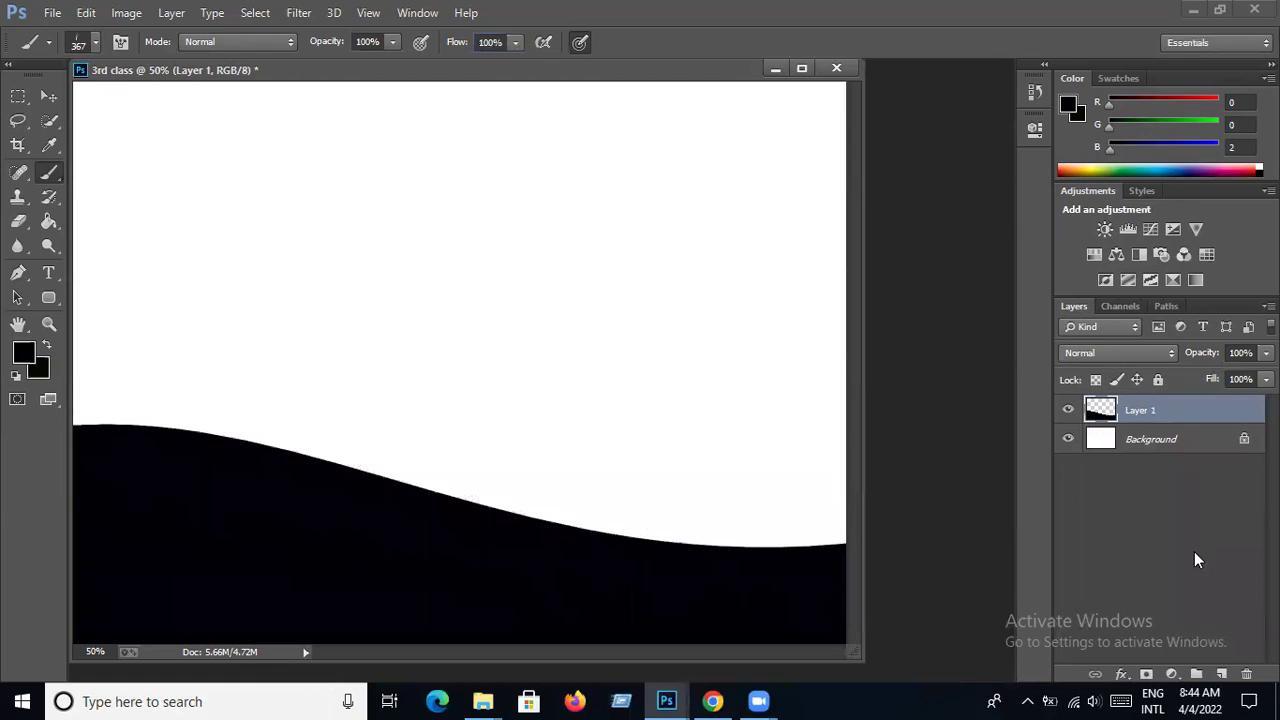
- On a new Layer 2, paint solid black grass across the hilltop, thickening the right side
{"action": "left_click", "coordinate": [1220, 673]}
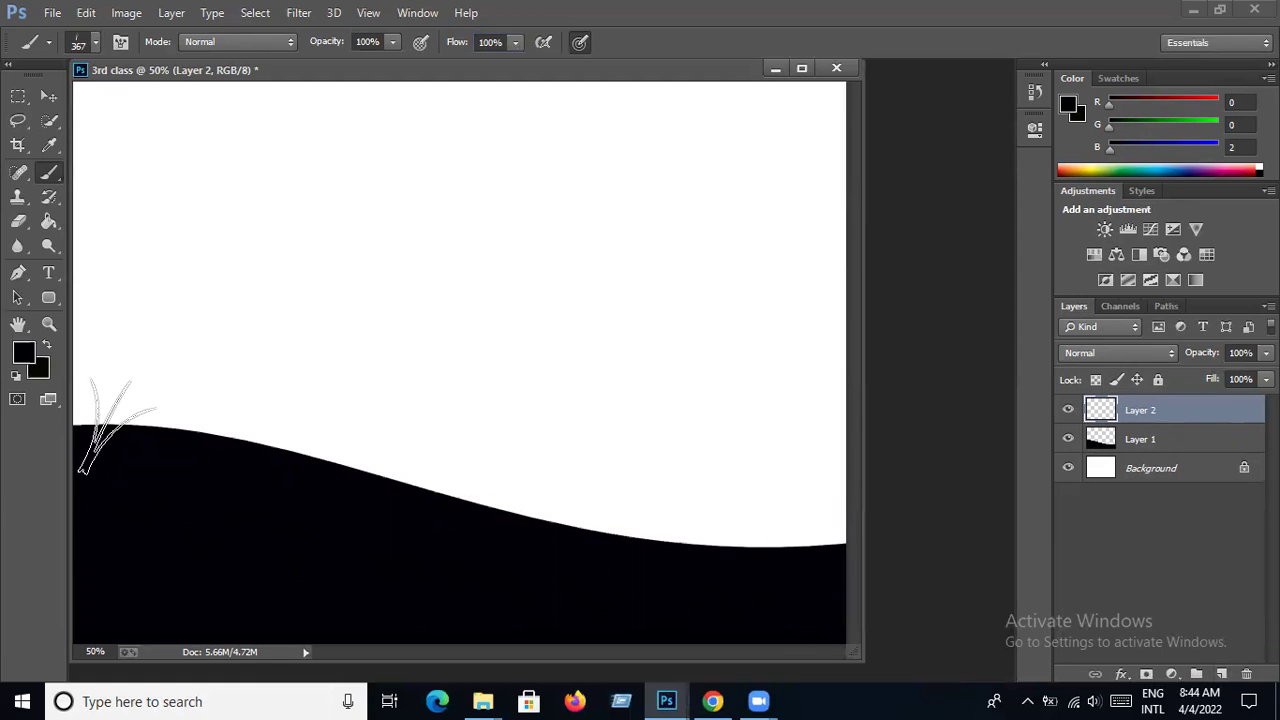
{"action": "mouse_move", "coordinate": [128, 425]}
{"action": "left_mouse_down"}
{"action": "mouse_move", "coordinate": [159, 405]}
{"action": "mouse_move", "coordinate": [436, 480]}
{"action": "mouse_move", "coordinate": [834, 537]}
{"action": "left_mouse_up"}
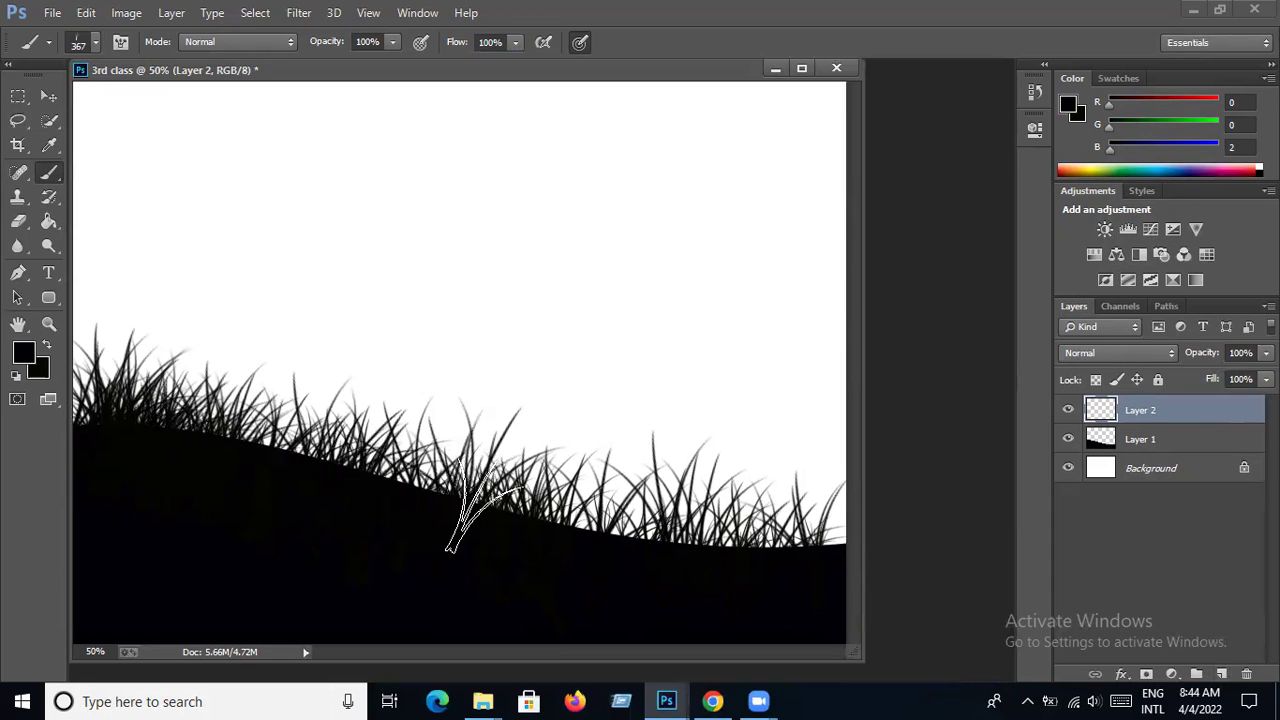
{"action": "mouse_move", "coordinate": [625, 520]}
{"action": "left_mouse_down"}
{"action": "mouse_move", "coordinate": [763, 521]}
{"action": "mouse_move", "coordinate": [830, 542]}
{"action": "left_mouse_up"}
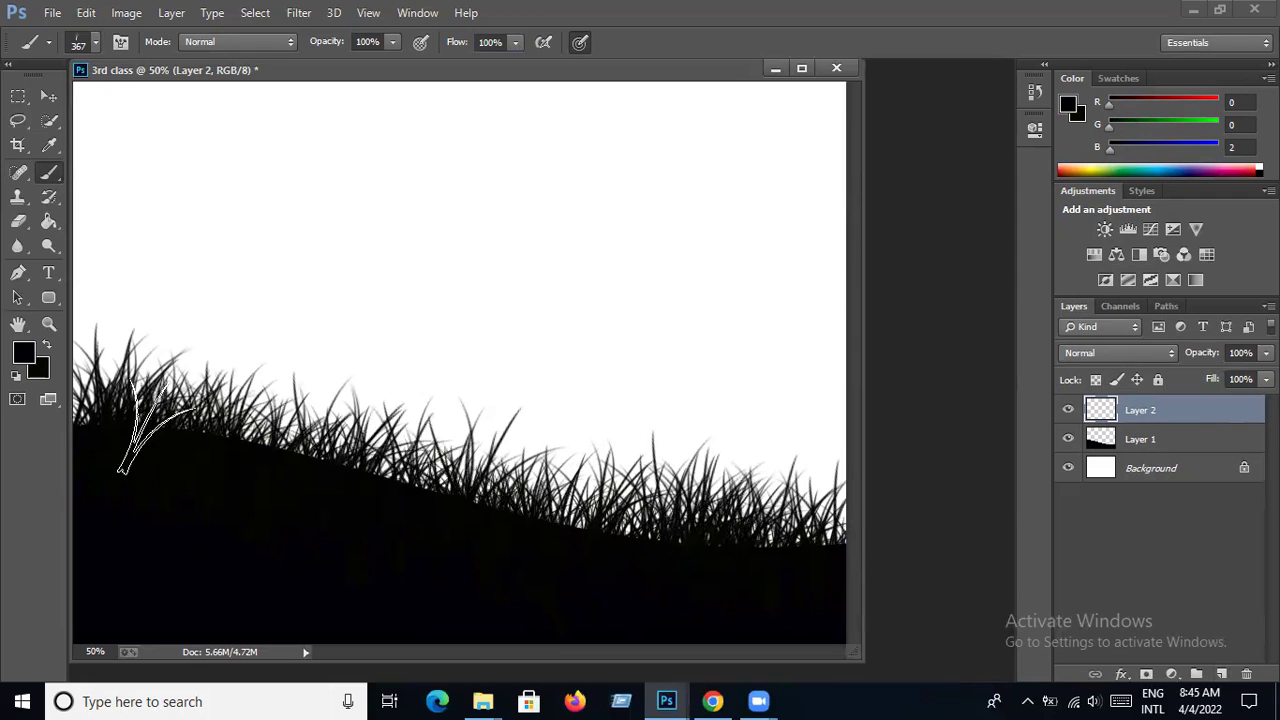
{"action": "left_click", "coordinate": [290, 438]}
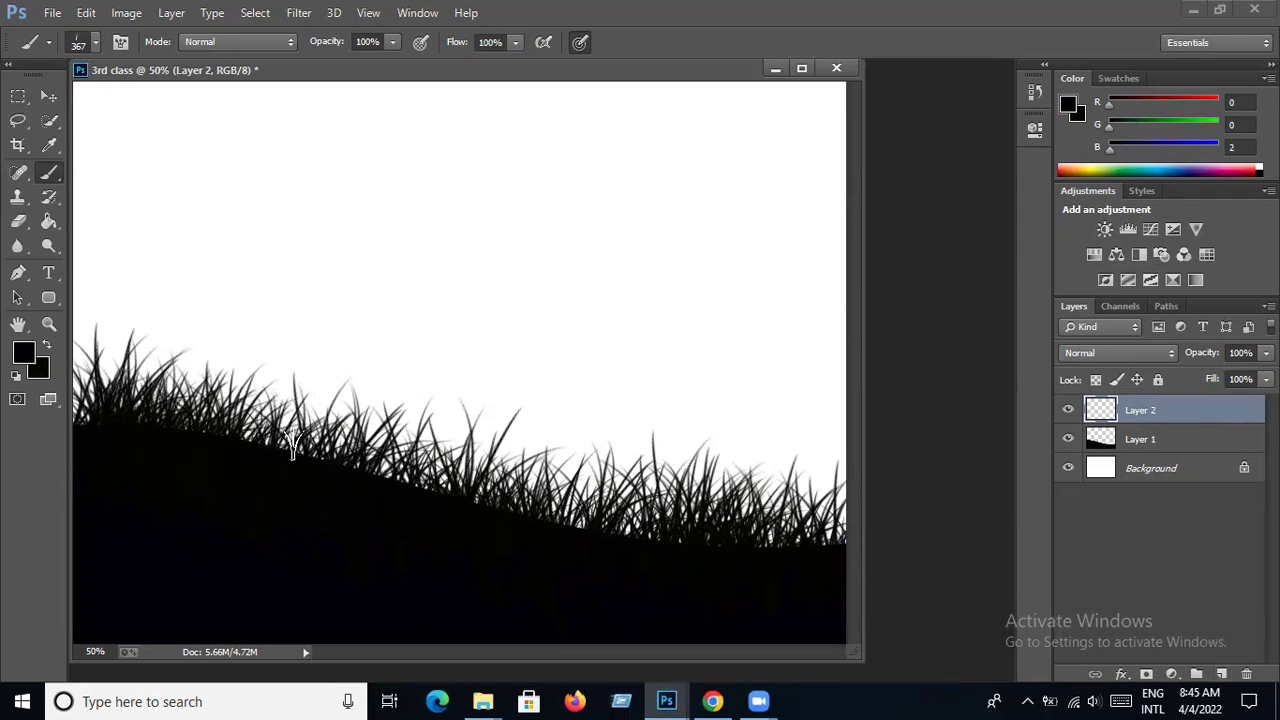
- Move the grass layer below the hill layer and lower the grass slightly
{"action": "left_click", "coordinate": [48, 97]}
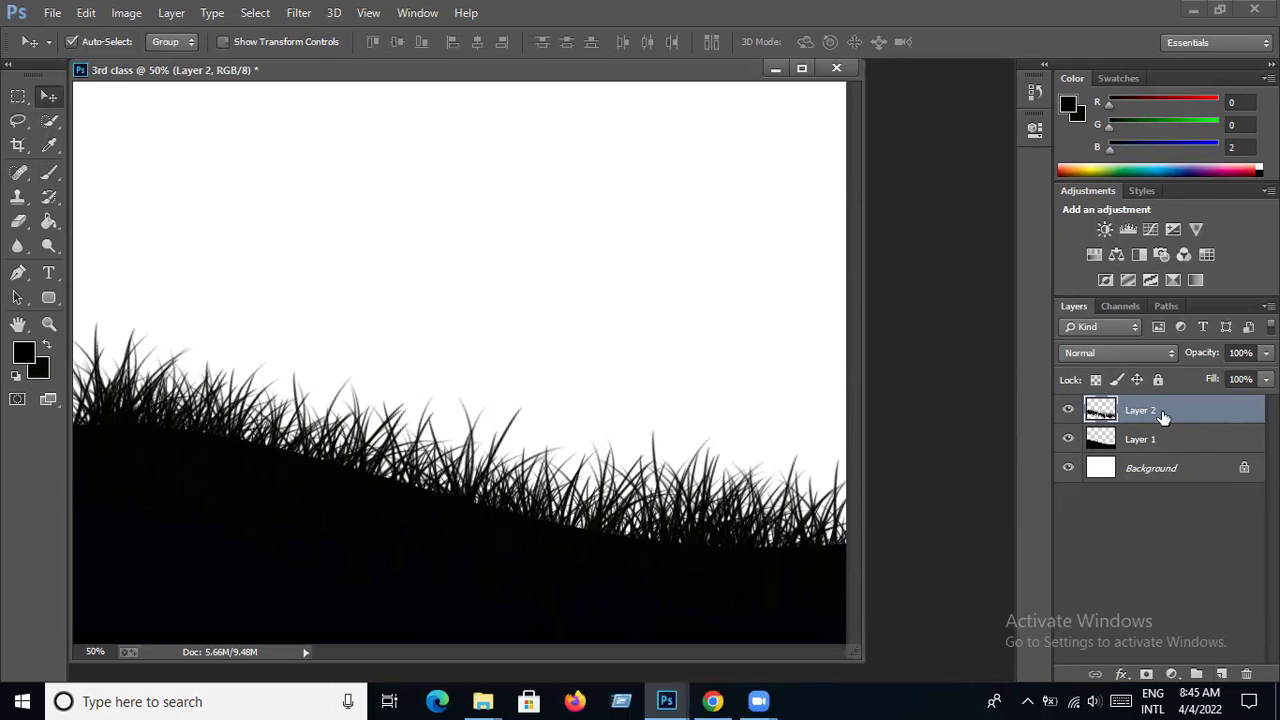
{"action": "left_click_drag", "start_coordinate": [1163, 417], "coordinate": [1163, 447]}
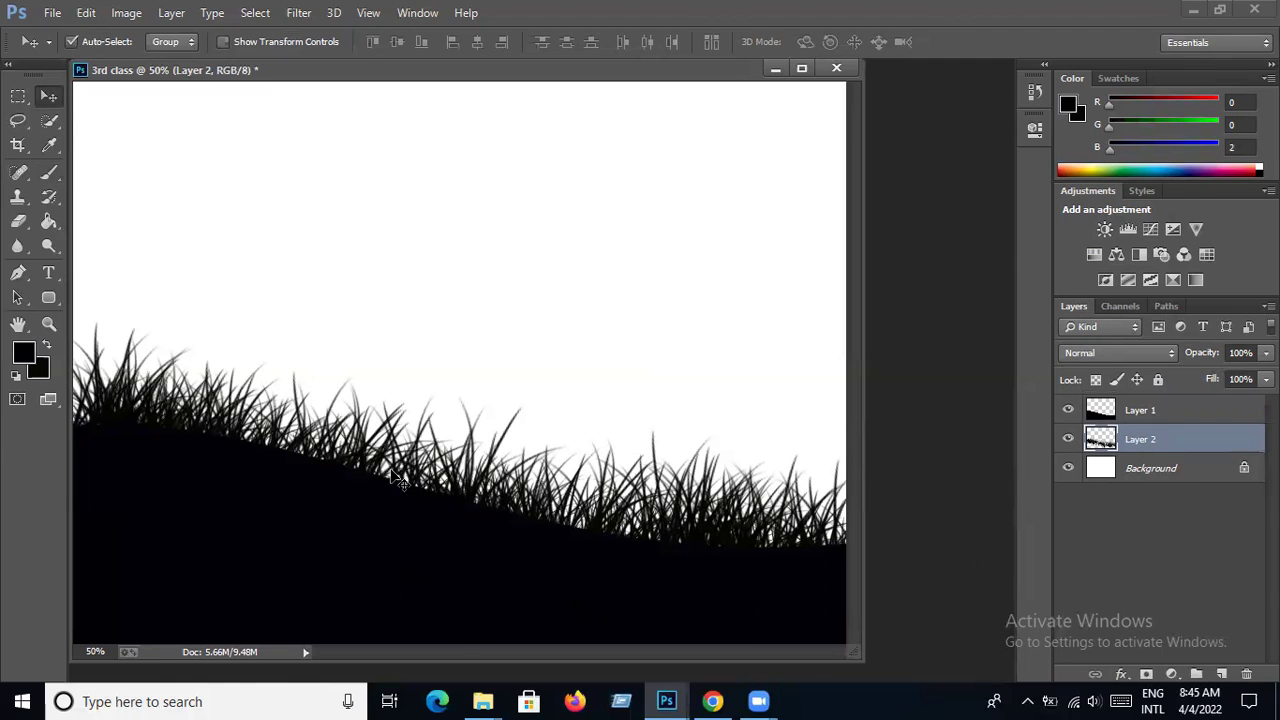
{"action": "left_click_drag", "start_coordinate": [394, 476], "coordinate": [392, 482]}
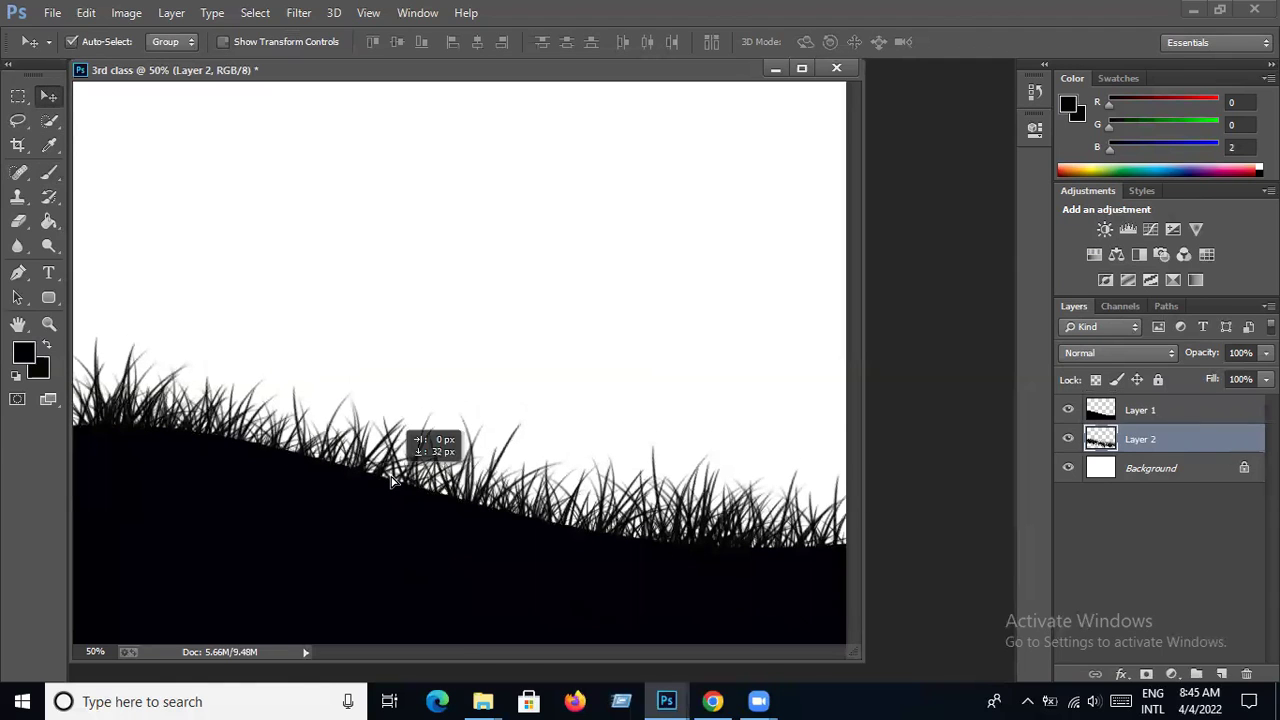
{"action": "left_click_drag", "start_coordinate": [392, 482], "coordinate": [400, 480]}
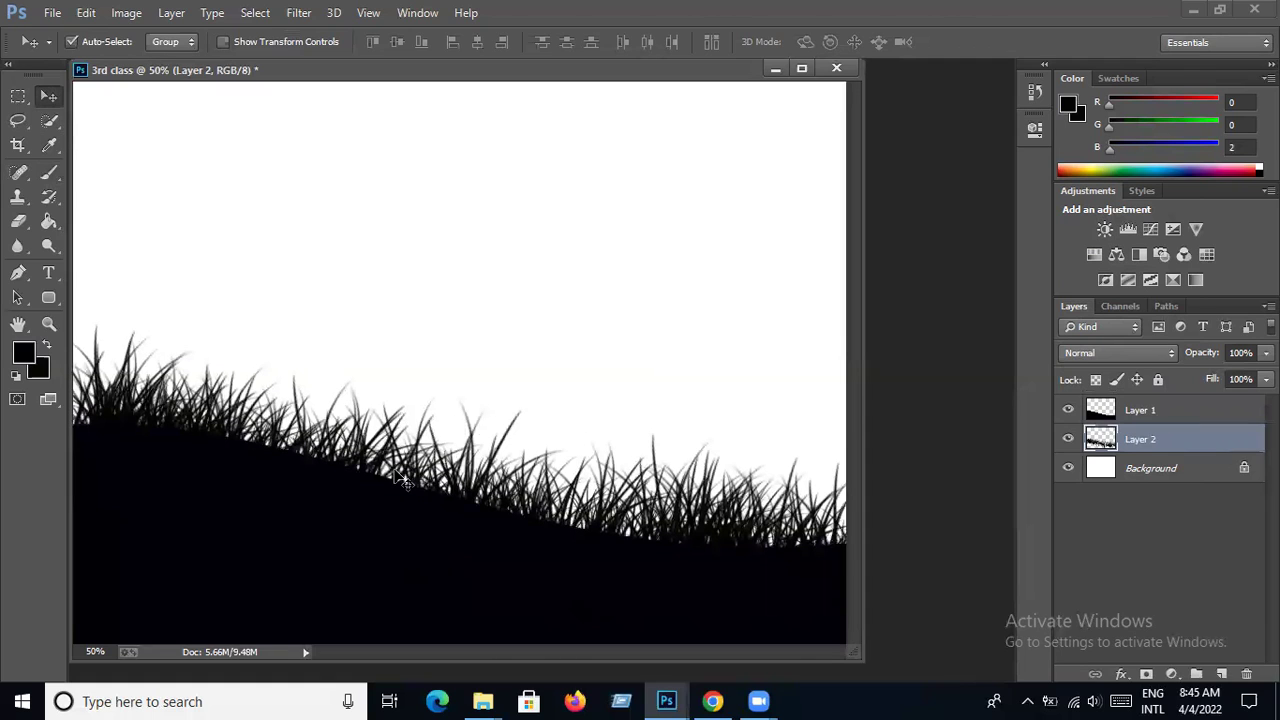
- Paint extra grass along the right side, then shift the grass down so its bases hide
{"action": "left_click", "coordinate": [50, 174]}
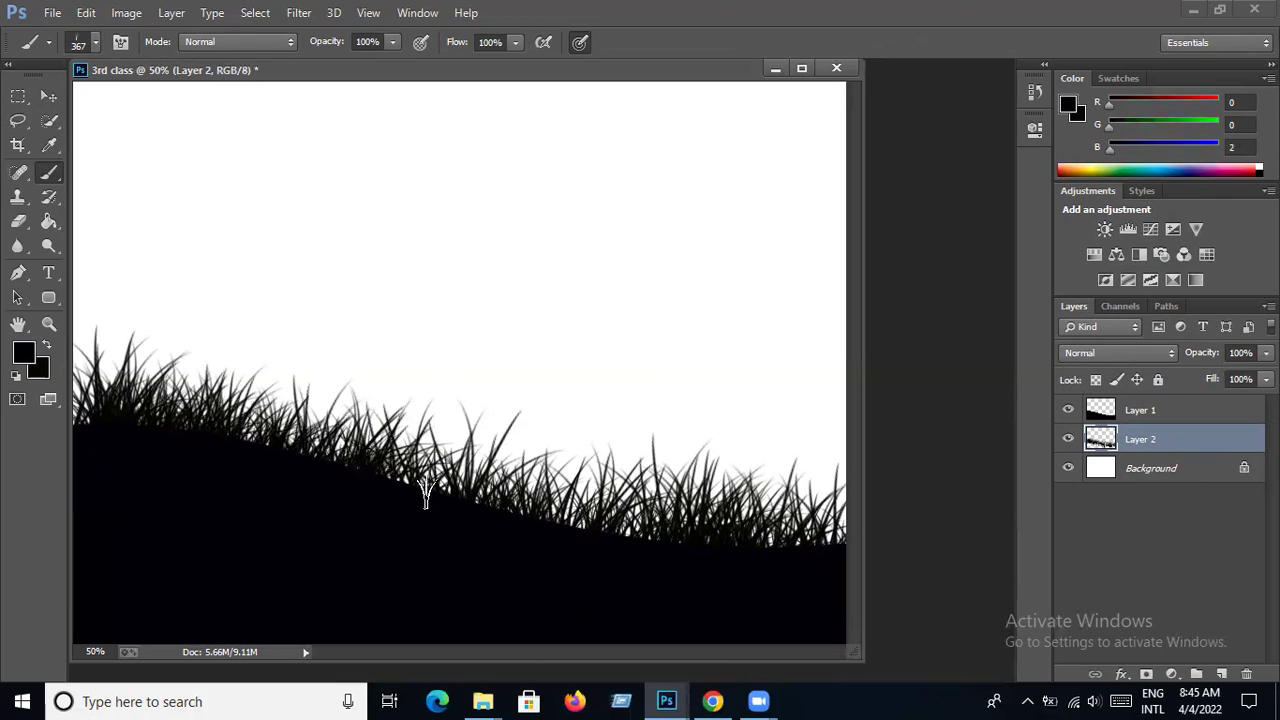
{"action": "mouse_move", "coordinate": [718, 548]}
{"action": "left_mouse_down"}
{"action": "mouse_move", "coordinate": [607, 535]}
{"action": "mouse_move", "coordinate": [212, 432]}
{"action": "mouse_move", "coordinate": [79, 420]}
{"action": "left_mouse_up"}
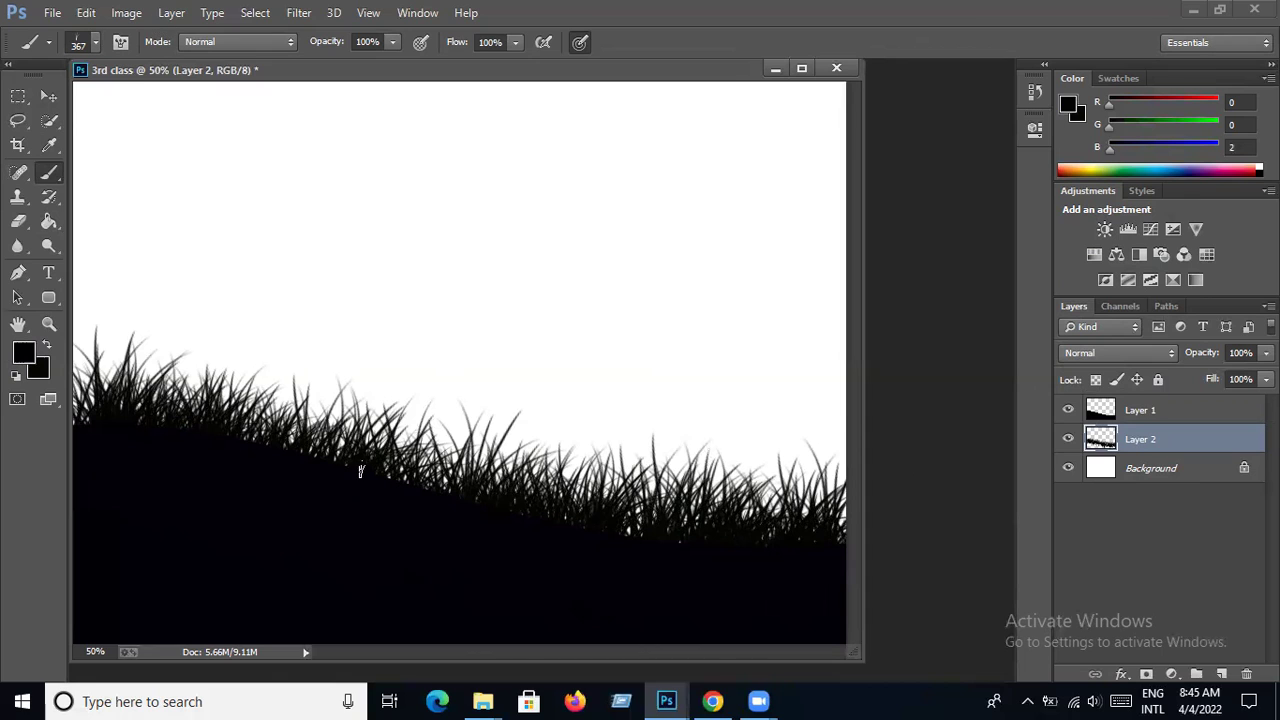
{"action": "left_click", "coordinate": [48, 95]}
{"action": "mouse_move", "coordinate": [402, 467]}
{"action": "left_mouse_down"}
{"action": "mouse_move", "coordinate": [400, 485]}
{"action": "mouse_move", "coordinate": [411, 482]}
{"action": "left_mouse_up"}
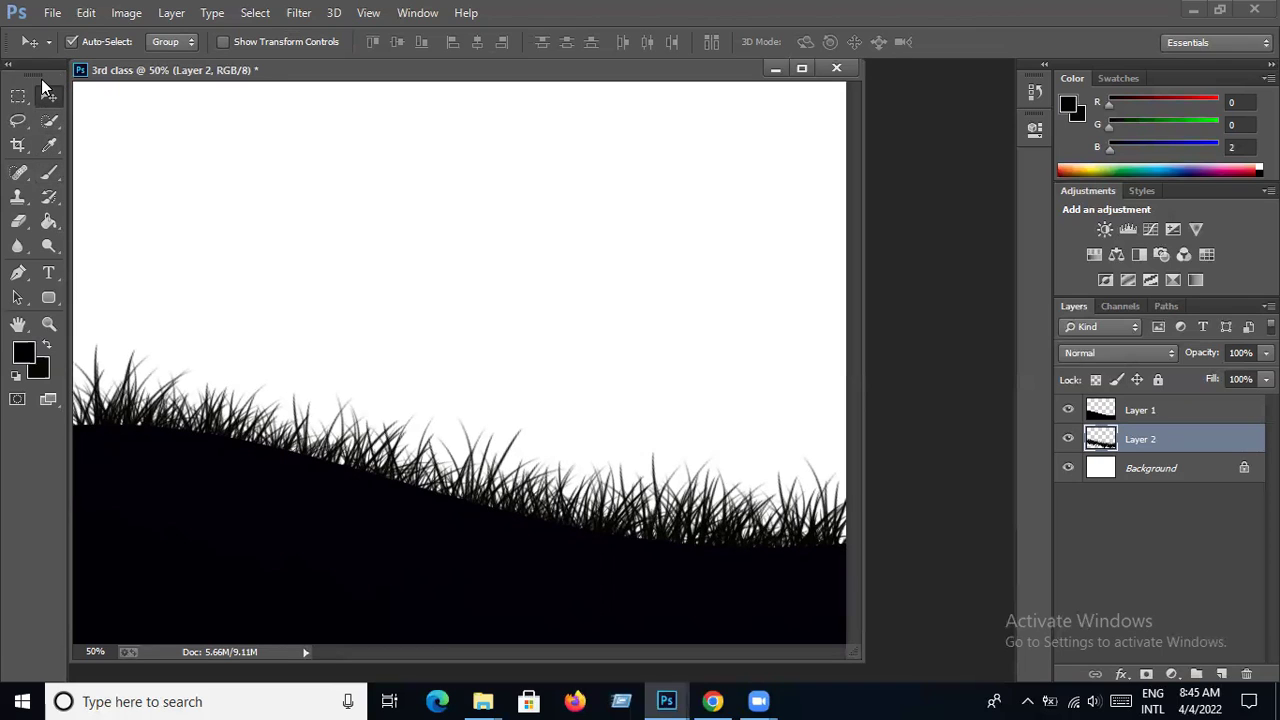
- Choose the two-palm-tree silhouette brush preset for the Brush tool
{"action": "left_click", "coordinate": [49, 172]}
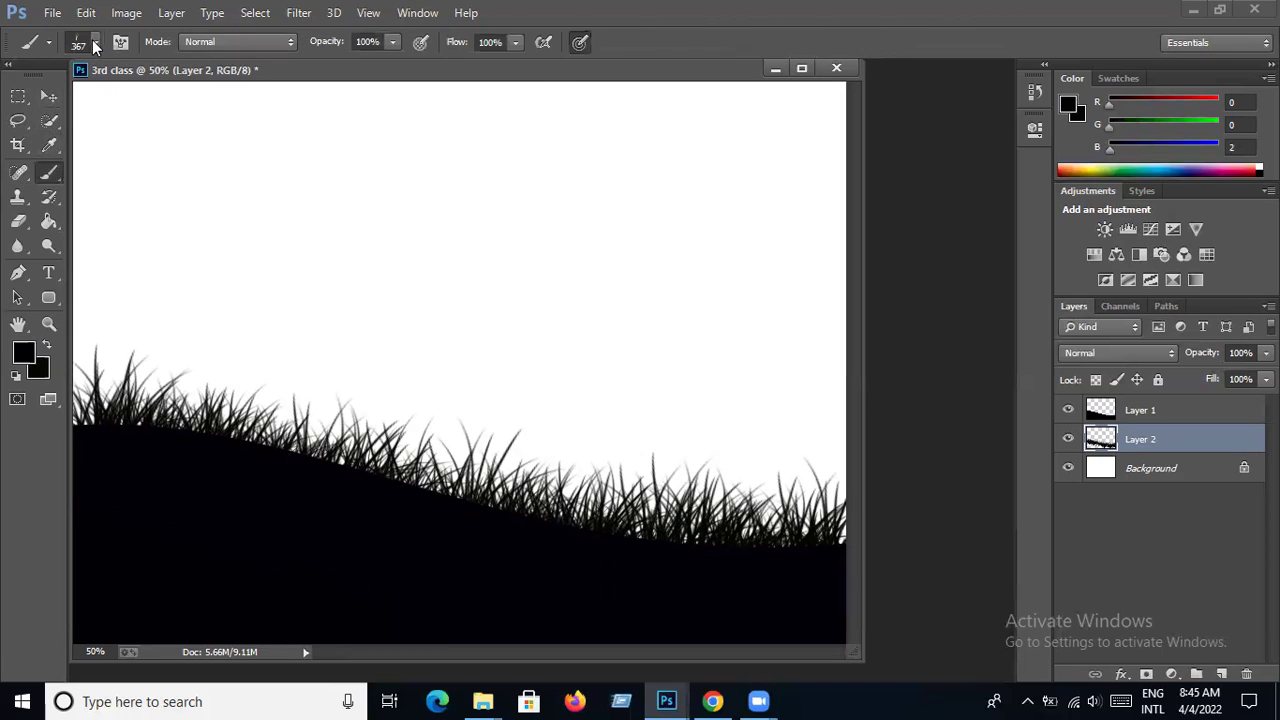
{"action": "left_click", "coordinate": [95, 45]}
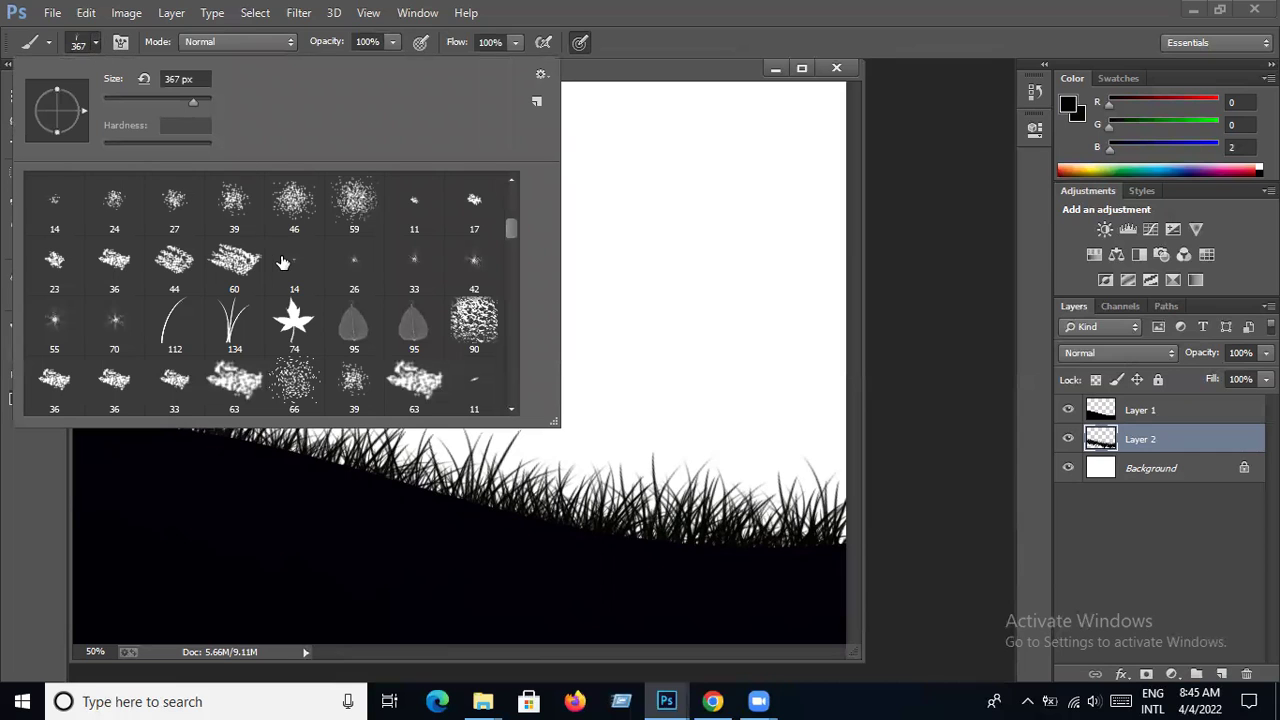
{"action": "scroll", "coordinate": [279, 264], "scroll_direction": "down", "scroll_amount": 3}
{"action": "scroll", "coordinate": [279, 264], "scroll_direction": "down", "scroll_amount": 1}
{"action": "scroll", "coordinate": [279, 264], "scroll_direction": "down", "scroll_amount": 1}
{"action": "scroll", "coordinate": [279, 264], "scroll_direction": "down", "scroll_amount": 1}
{"action": "scroll", "coordinate": [279, 264], "scroll_direction": "down", "scroll_amount": 1}
{"action": "scroll", "coordinate": [279, 262], "scroll_direction": "down", "scroll_amount": 1}
{"action": "scroll", "coordinate": [279, 262], "scroll_direction": "down", "scroll_amount": 1}
{"action": "scroll", "coordinate": [279, 262], "scroll_direction": "down", "scroll_amount": 1}
{"action": "scroll", "coordinate": [279, 262], "scroll_direction": "down", "scroll_amount": 1}
{"action": "scroll", "coordinate": [279, 262], "scroll_direction": "down", "scroll_amount": 1}
{"action": "scroll", "coordinate": [200, 320], "scroll_direction": "down", "scroll_amount": 1}
{"action": "scroll", "coordinate": [300, 300], "scroll_direction": "down", "scroll_amount": 1}
{"action": "left_click_drag", "start_coordinate": [512, 317], "coordinate": [510, 298]}
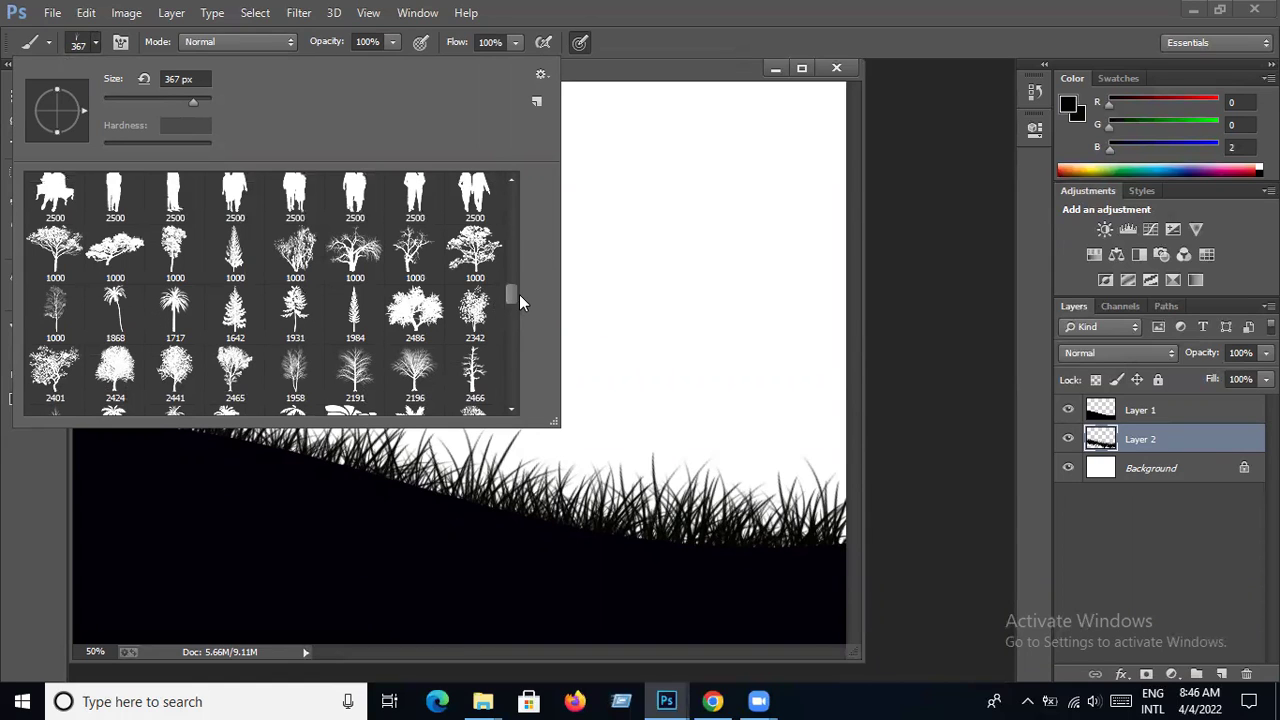
{"action": "left_click_drag", "start_coordinate": [514, 293], "coordinate": [514, 308]}
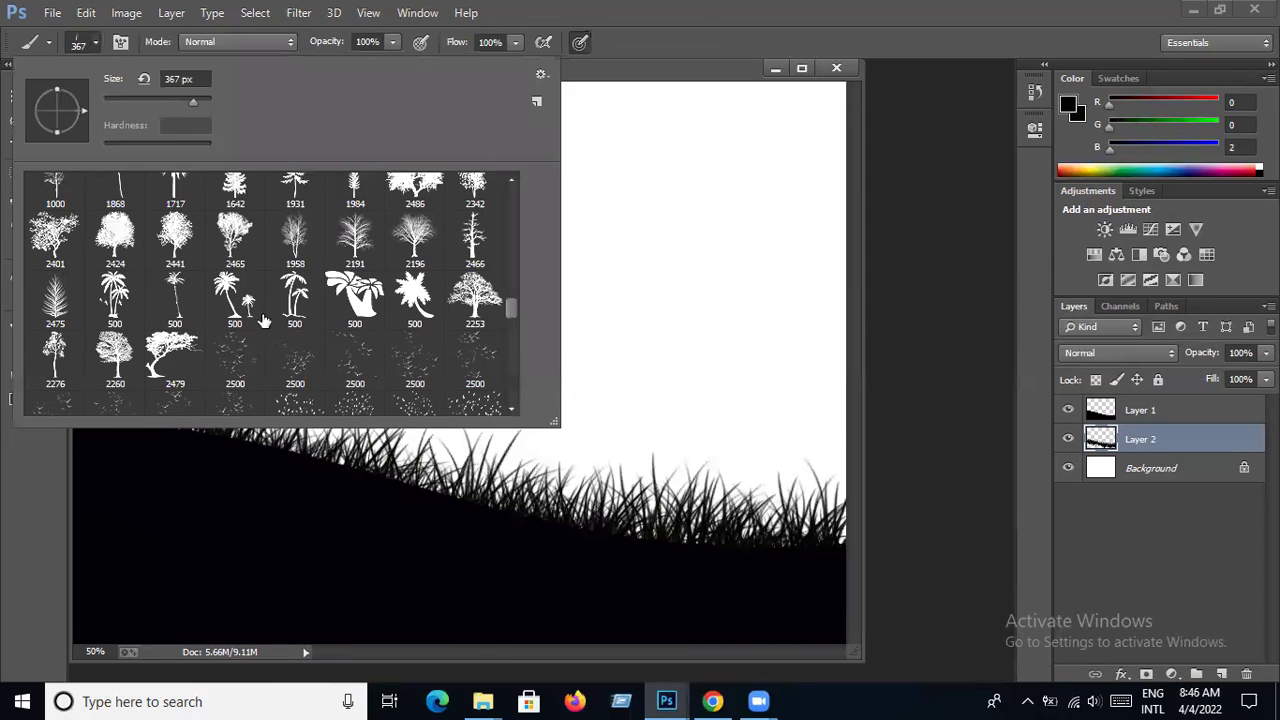
{"action": "left_click", "coordinate": [297, 308]}
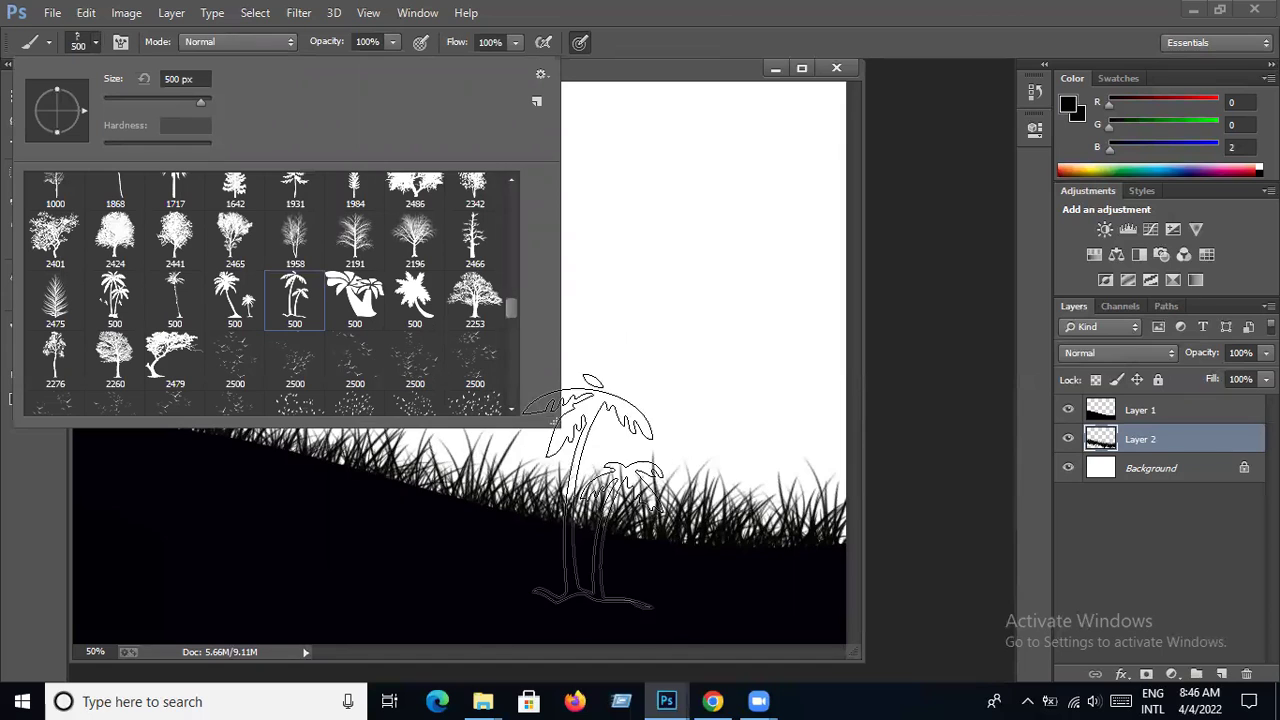
- Set the palm-tree brush size to 600 px
{"action": "left_click", "coordinate": [202, 98]}
{"action": "left_click", "coordinate": [187, 98]}
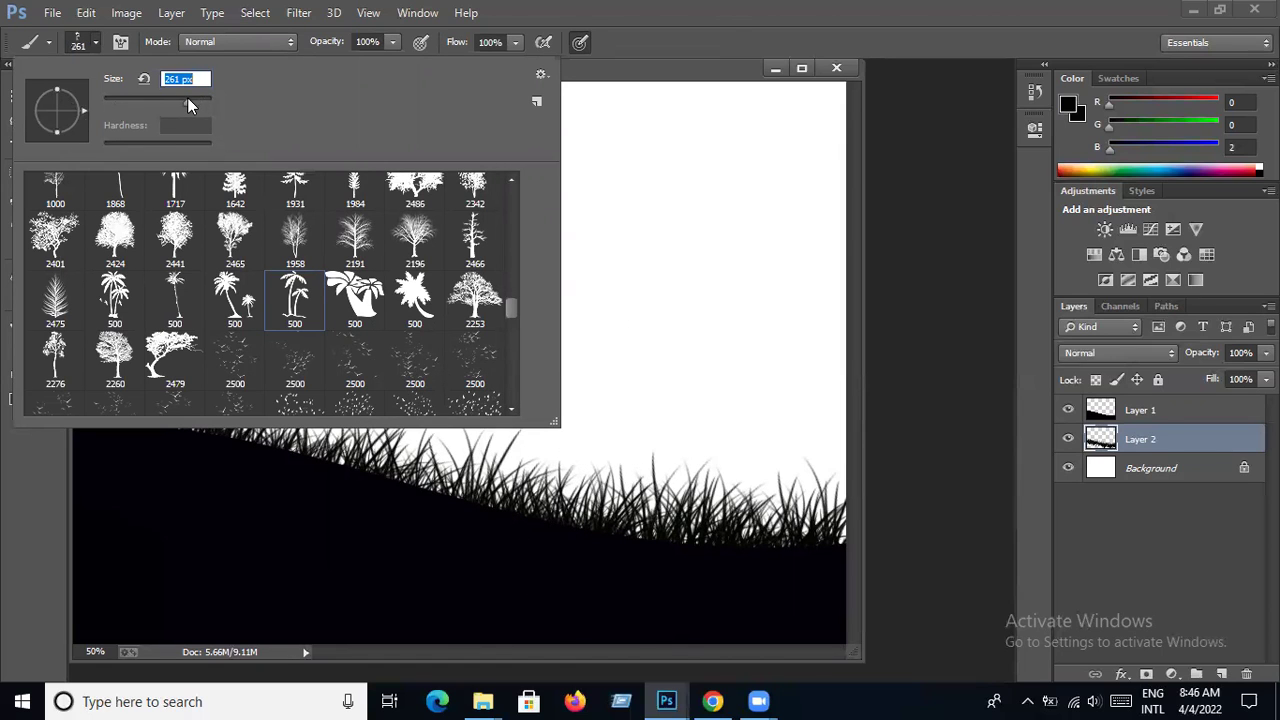
{"action": "left_click", "coordinate": [191, 99]}
{"action": "left_click", "coordinate": [184, 80]}
{"action": "key", "text": "BackSpace"}
{"action": "key", "text": "BackSpace"}
{"action": "key", "text": "BackSpace"}
{"action": "type", "text": "6"}
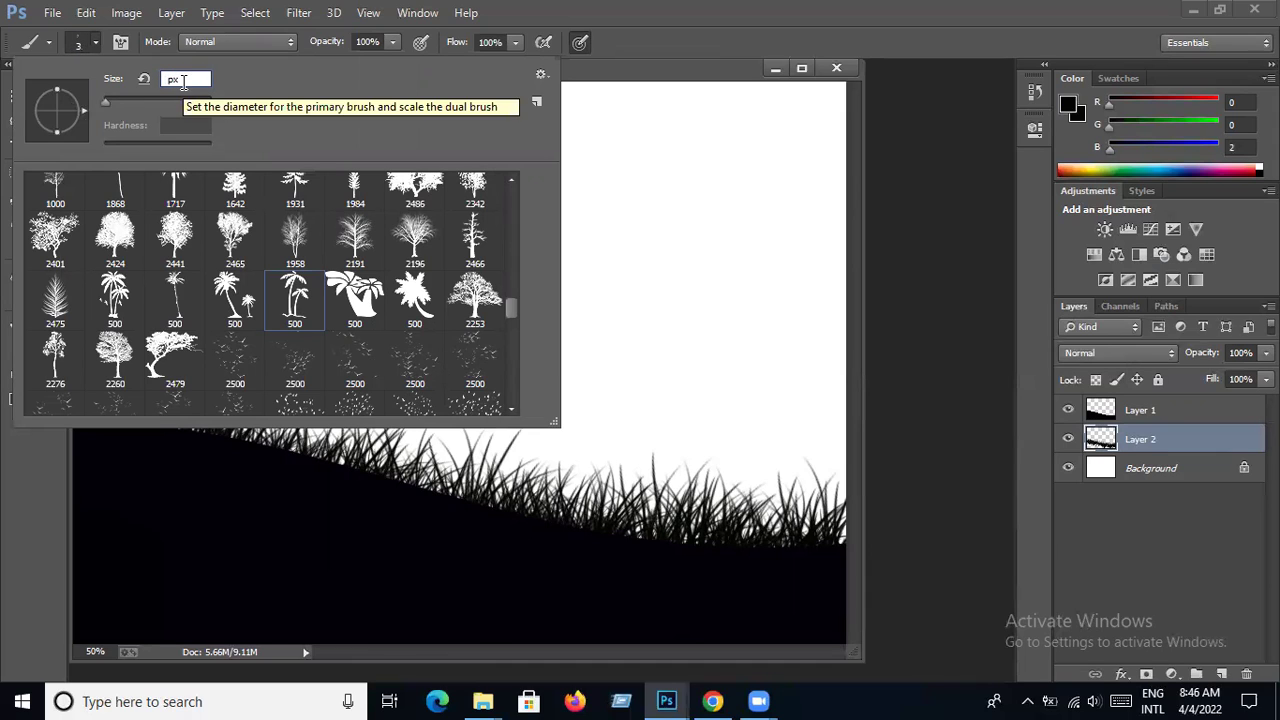
{"action": "type", "text": "00"}
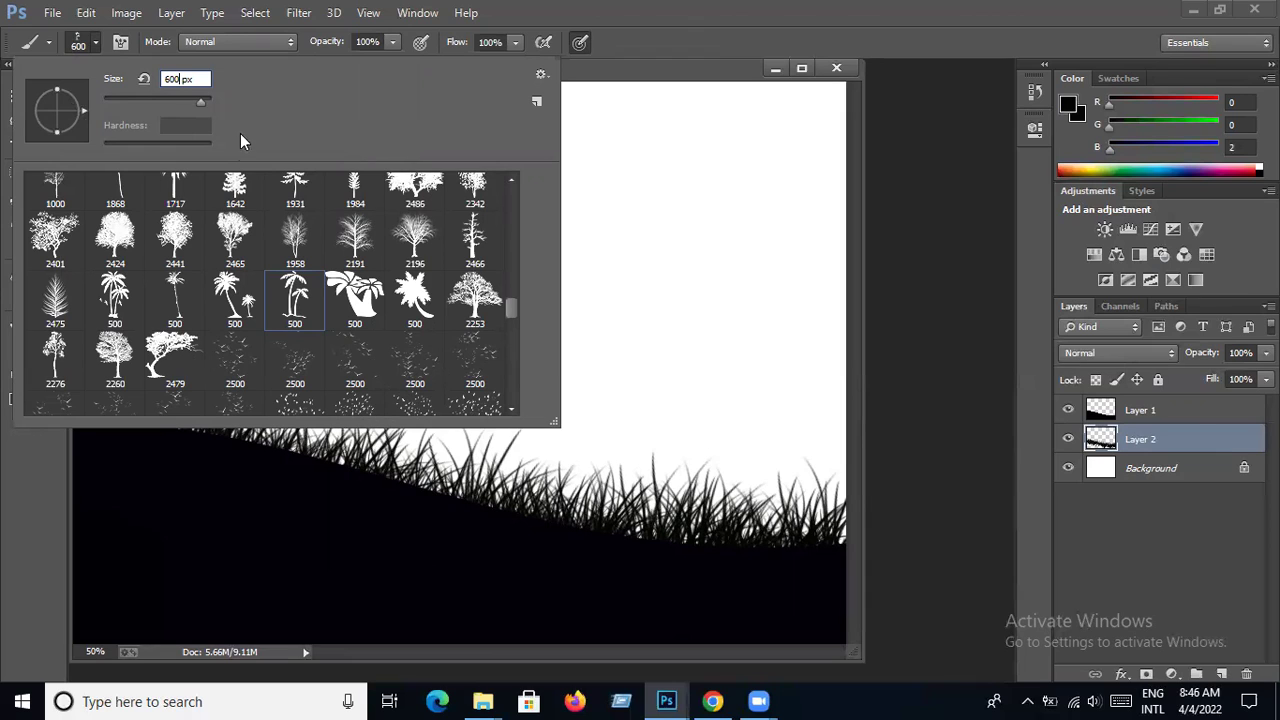
{"action": "left_click", "coordinate": [93, 47]}
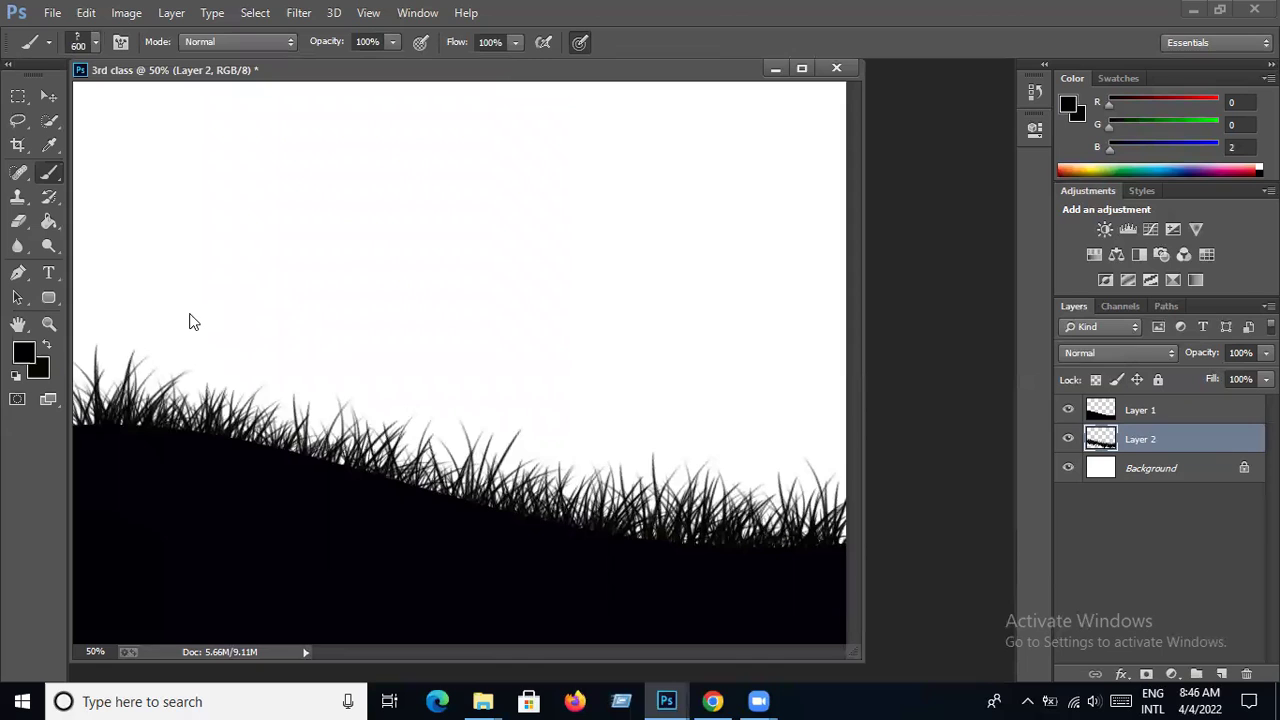
- Stamp two black palm trees at the hill's left end on a new Layer 3, undoing an initial stamp
{"action": "left_click", "coordinate": [193, 322]}
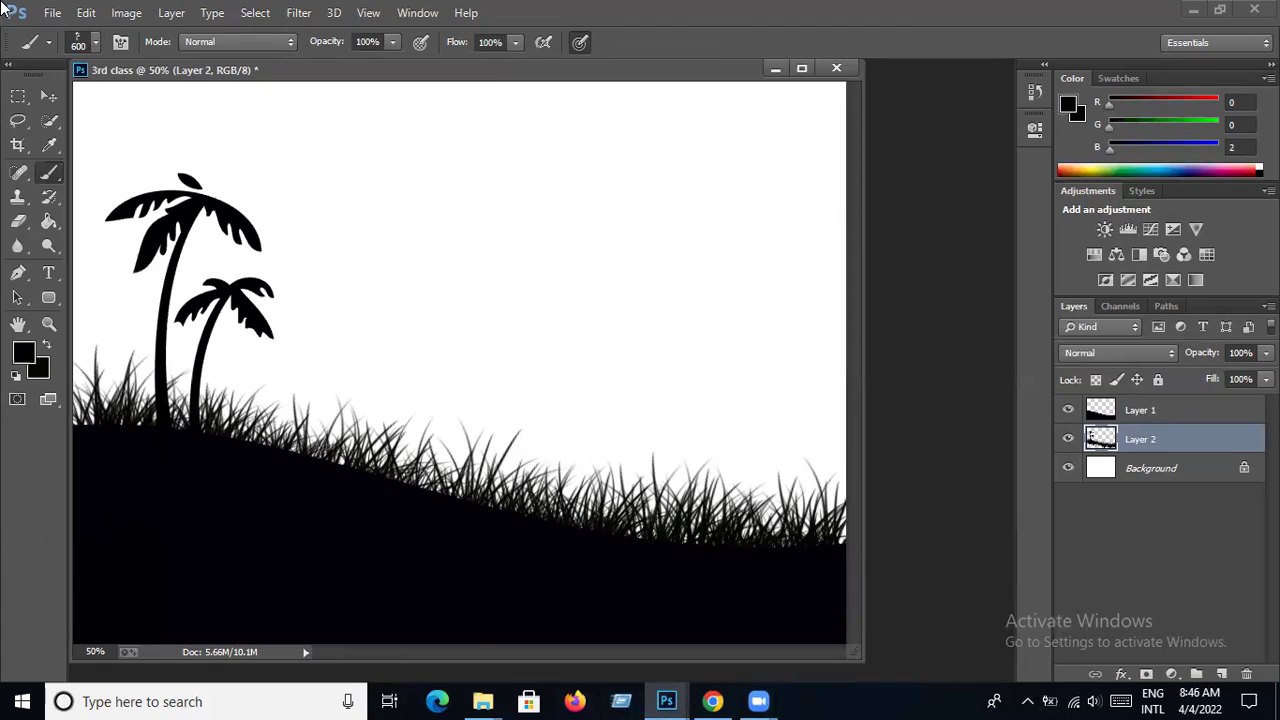
{"action": "key", "text": "ctrl+z"}
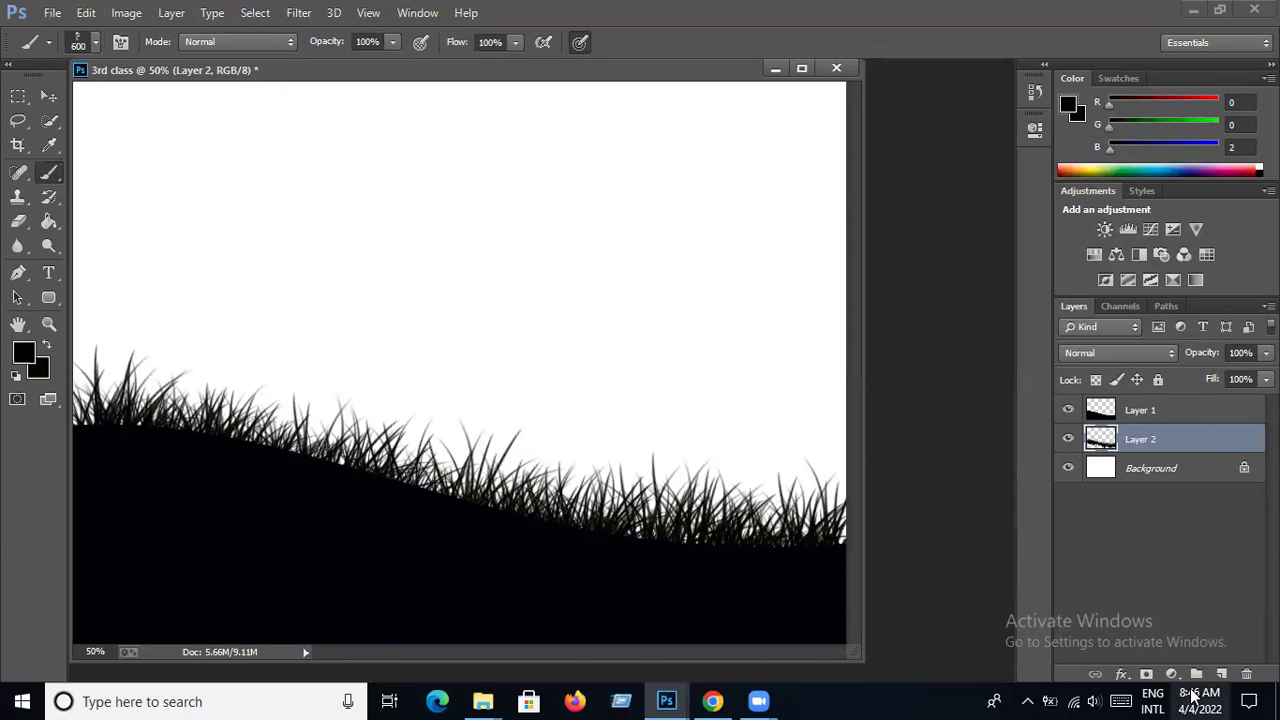
{"action": "left_click", "coordinate": [1221, 674]}
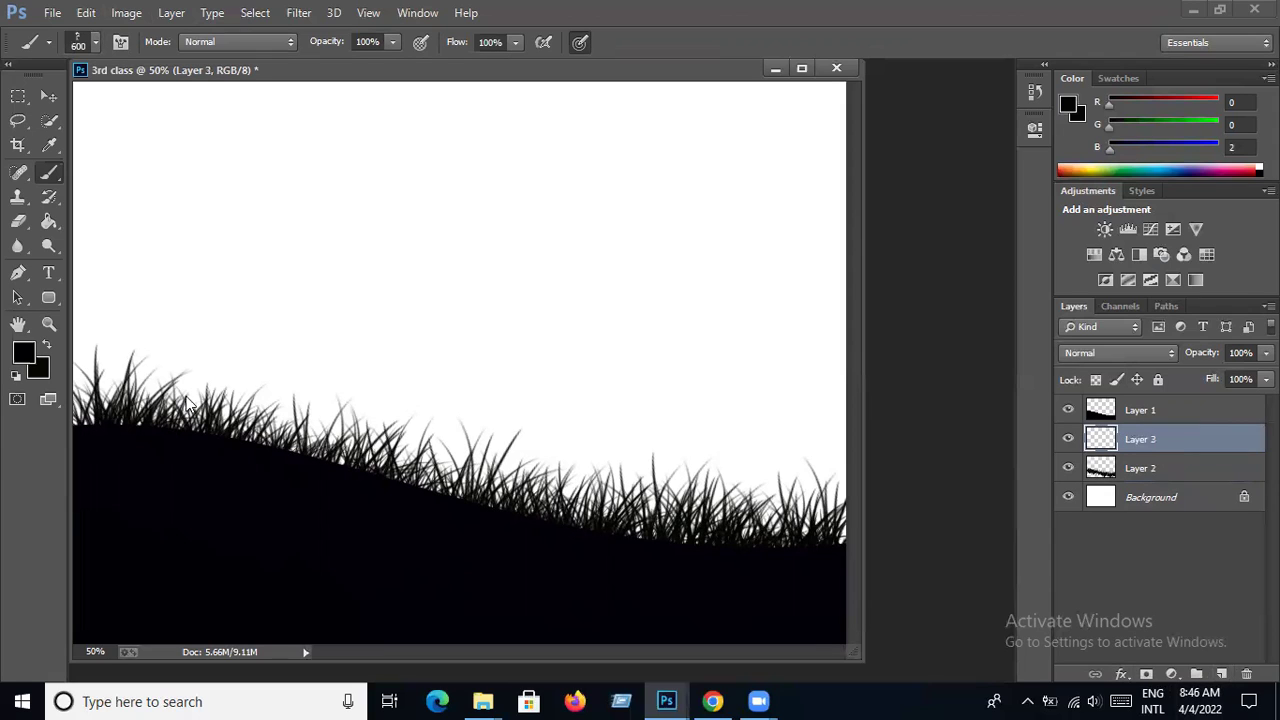
{"action": "left_click", "coordinate": [167, 320]}
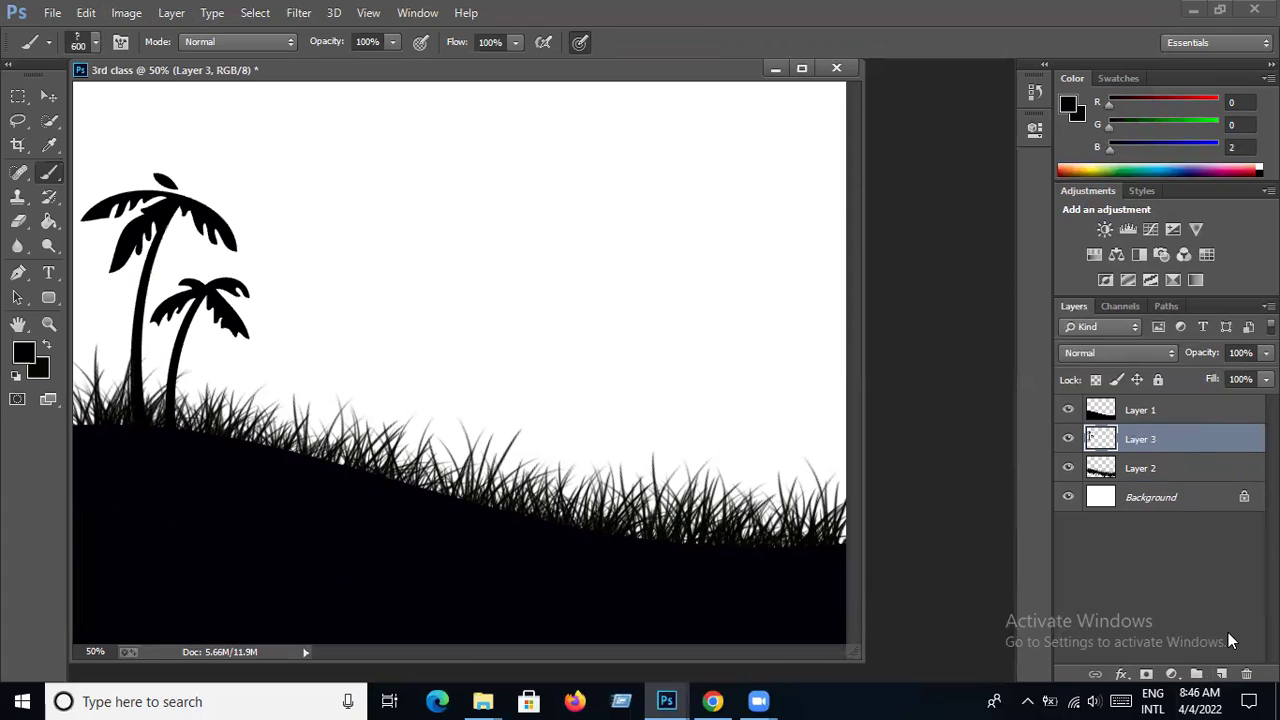
{"action": "mouse_move", "coordinate": [483, 701]}
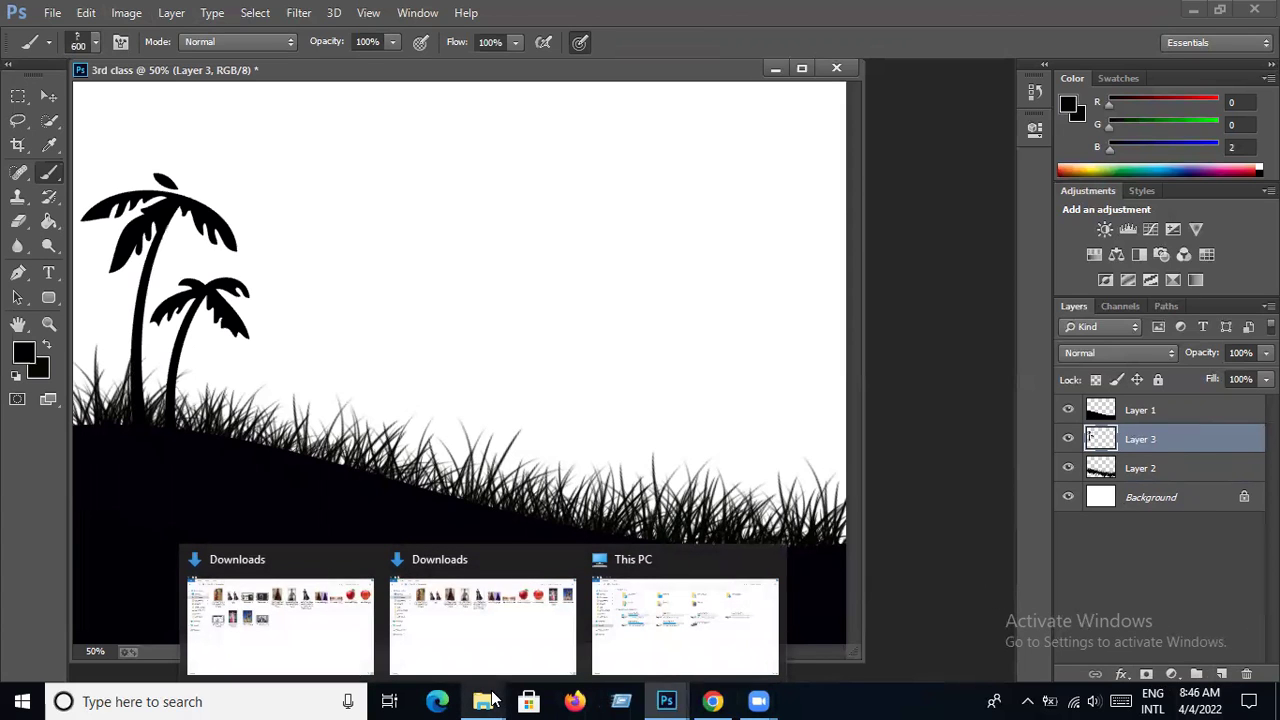
{"action": "left_click", "coordinate": [1157, 410]}
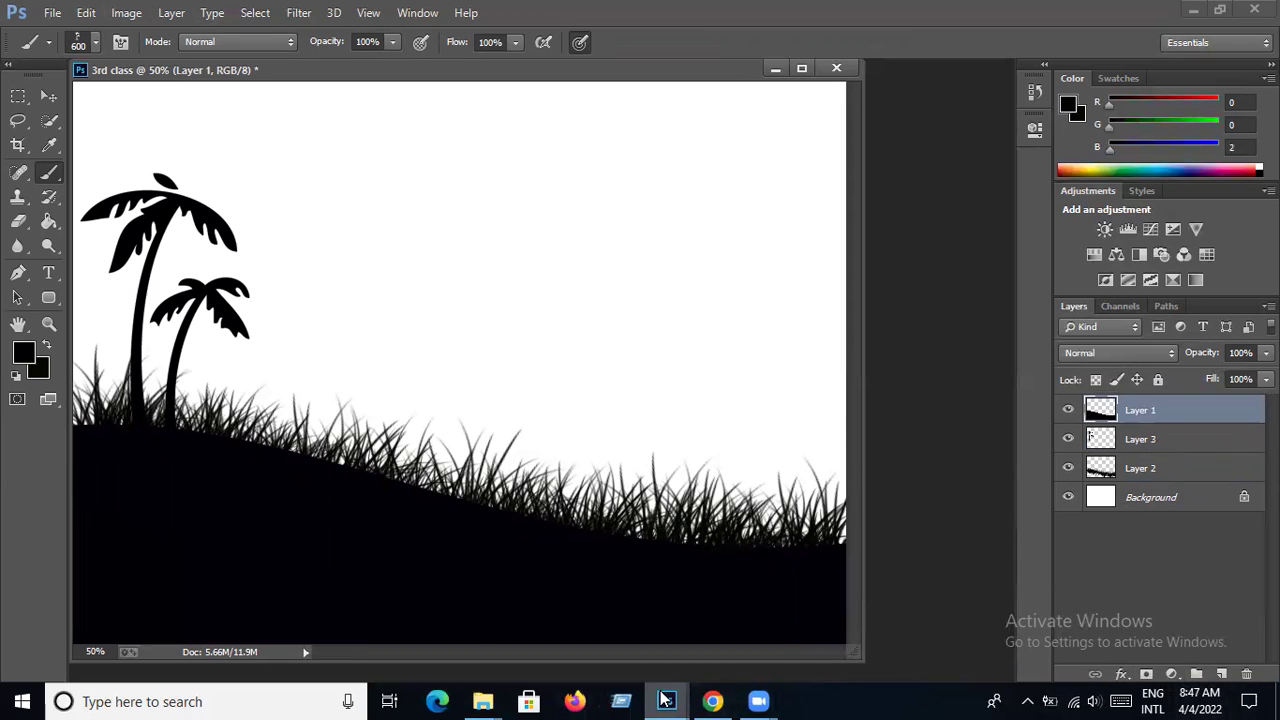
{"action": "left_click", "coordinate": [712, 701]}
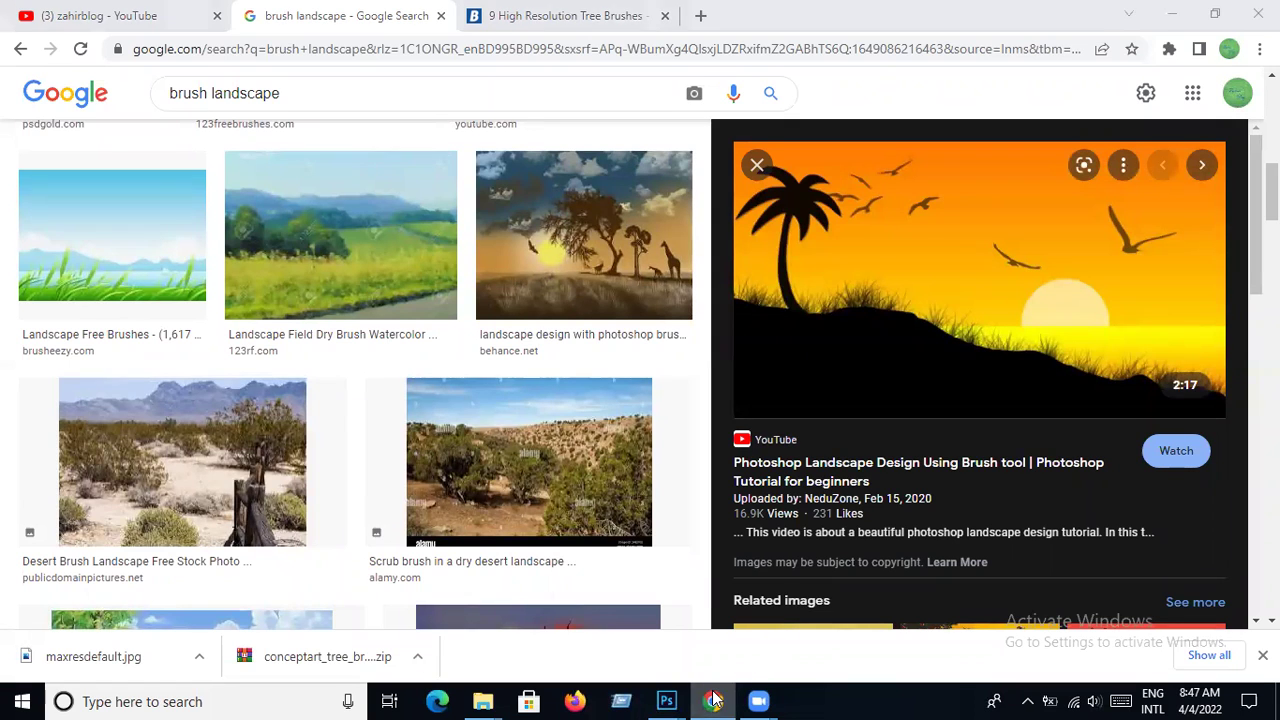
{"action": "key", "text": "alt+Tab"}
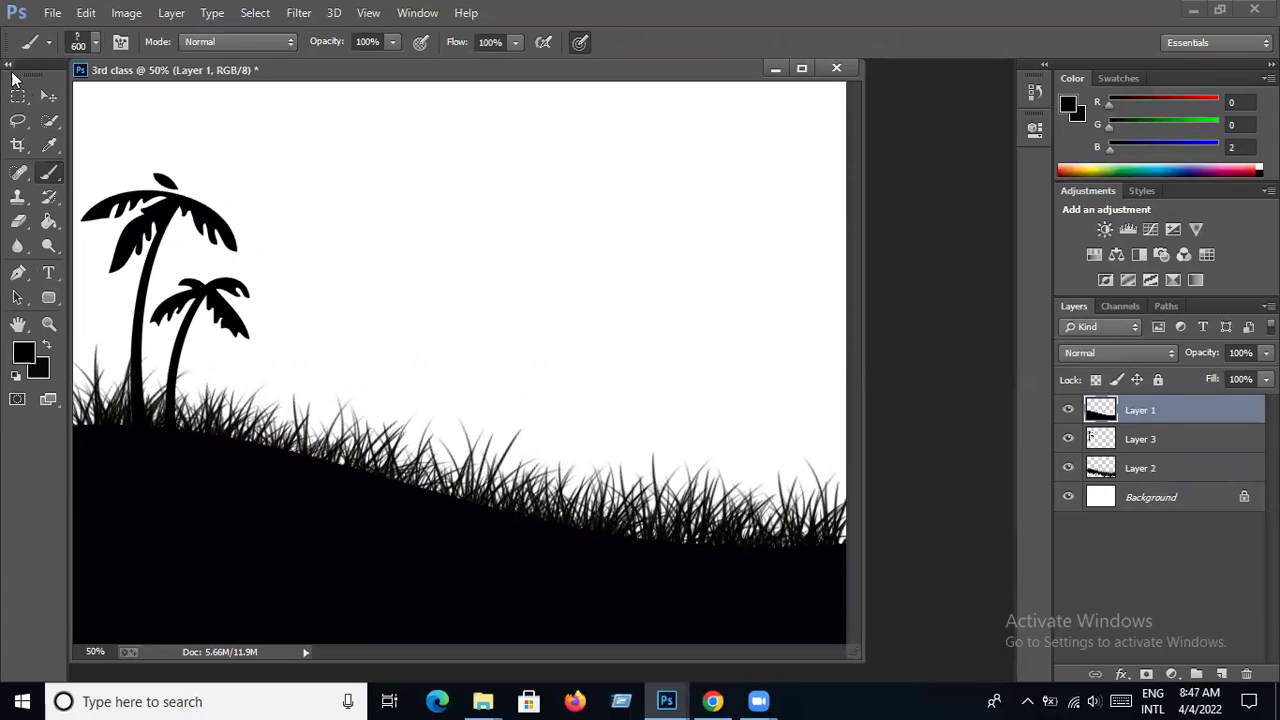
- Marquee-select a wide band across the canvas middle and add a new empty Layer 4 on top
{"action": "left_click_drag", "start_coordinate": [18, 97], "coordinate": [70, 97]}
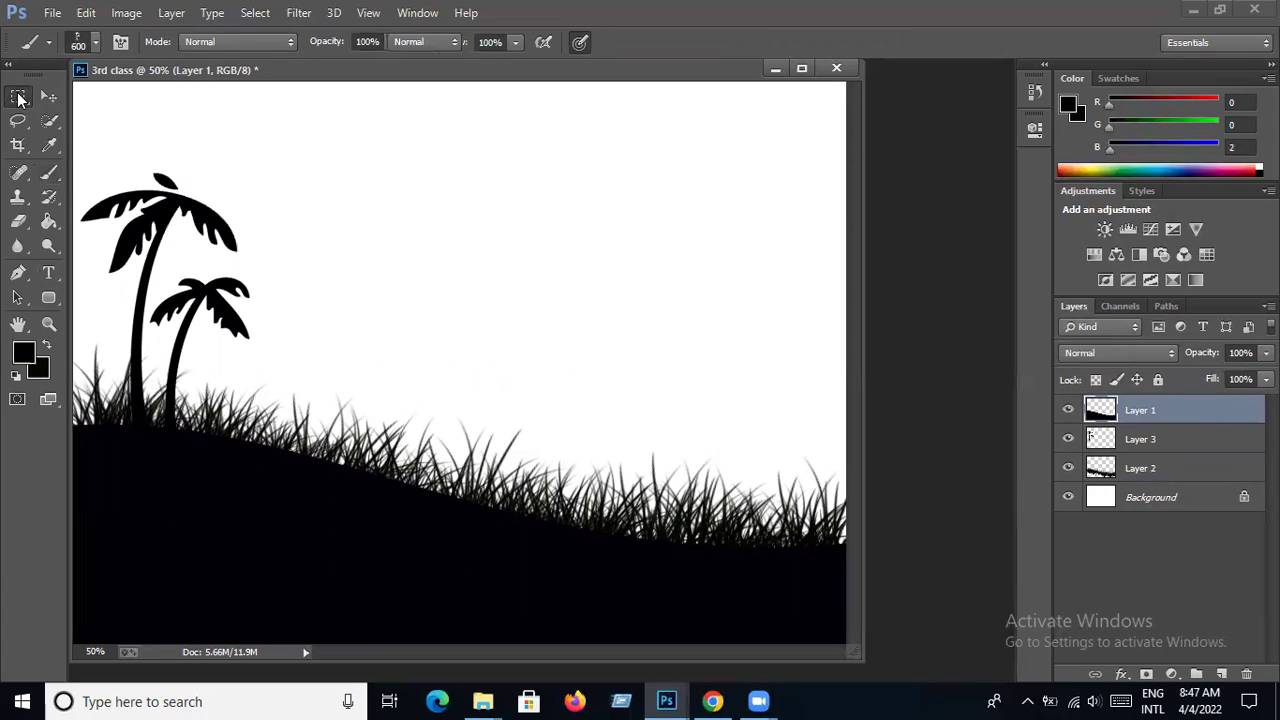
{"action": "left_click", "coordinate": [70, 97]}
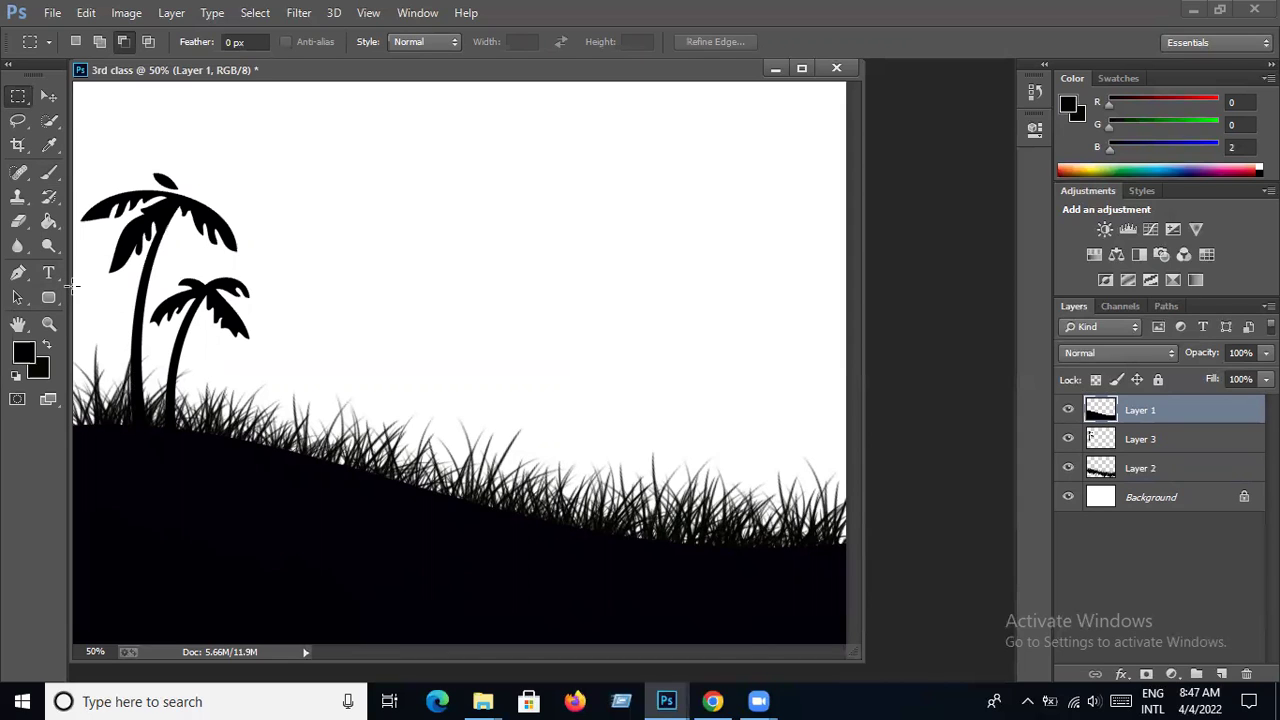
{"action": "mouse_move", "coordinate": [75, 284]}
{"action": "left_mouse_down"}
{"action": "mouse_move", "coordinate": [848, 546]}
{"action": "mouse_move", "coordinate": [853, 561]}
{"action": "left_mouse_up"}
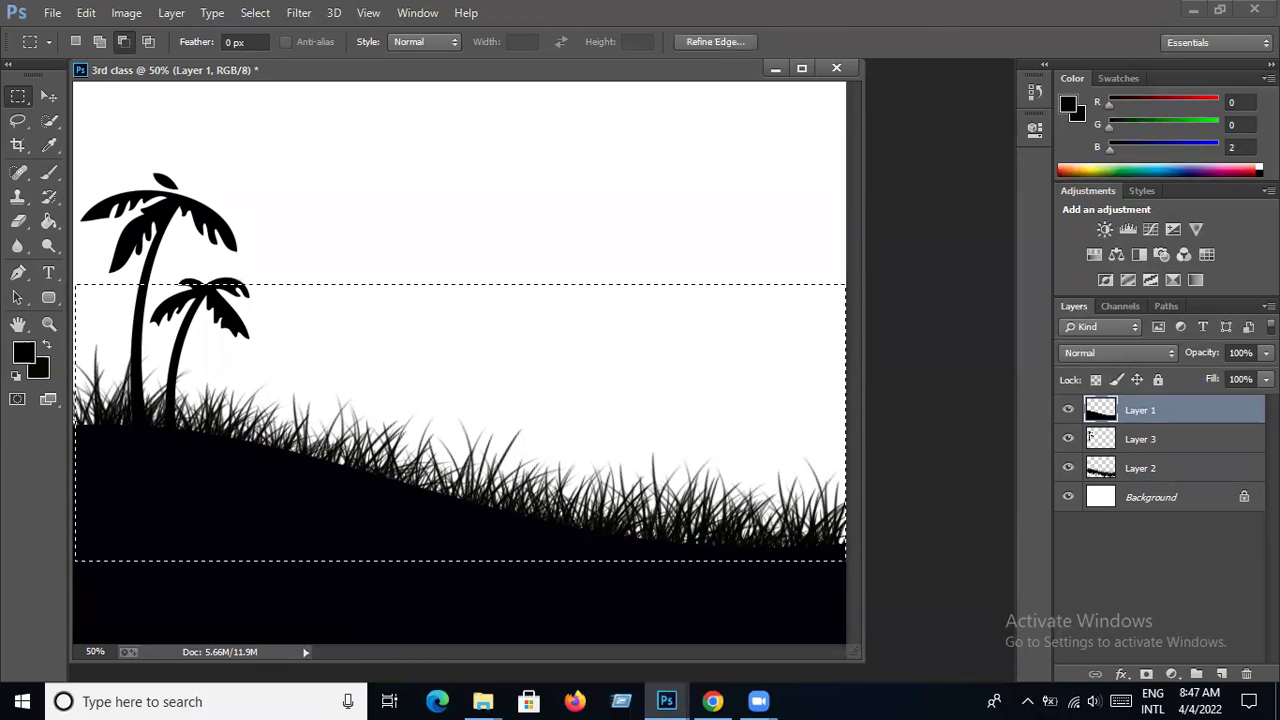
{"action": "left_click", "coordinate": [1222, 675]}
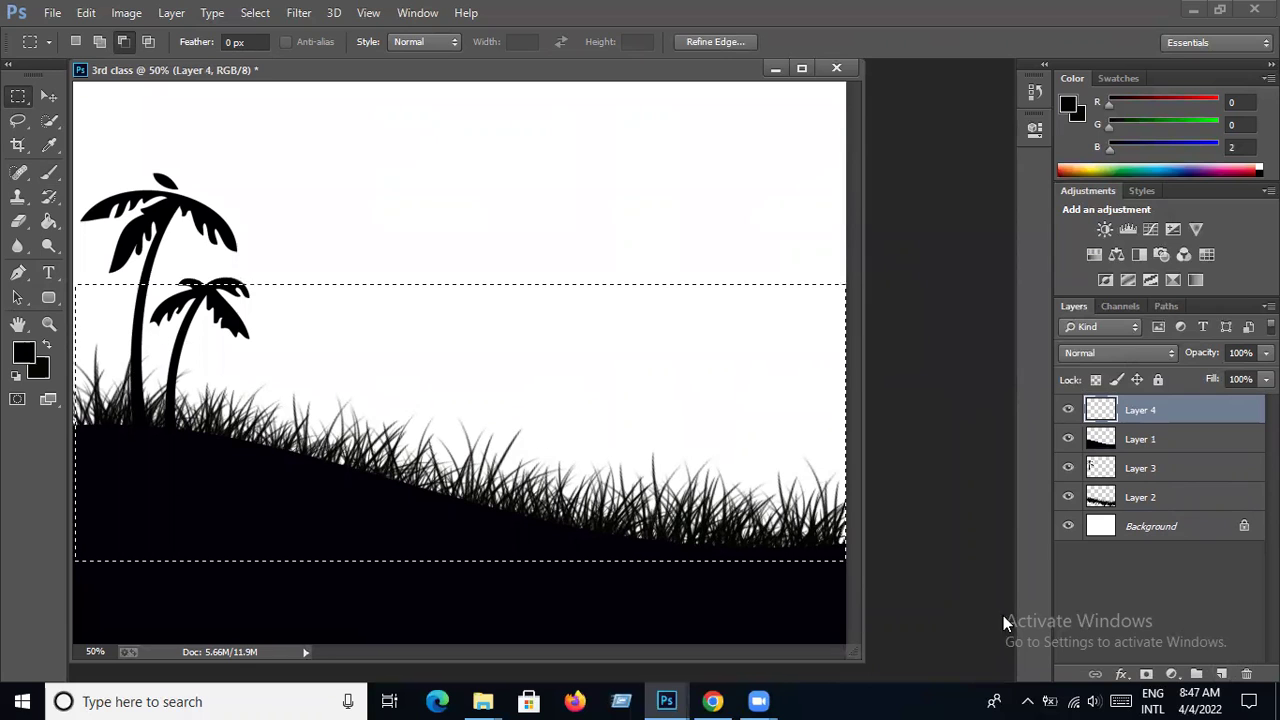
{"action": "left_click", "coordinate": [714, 700]}
{"action": "left_click", "coordinate": [714, 700]}
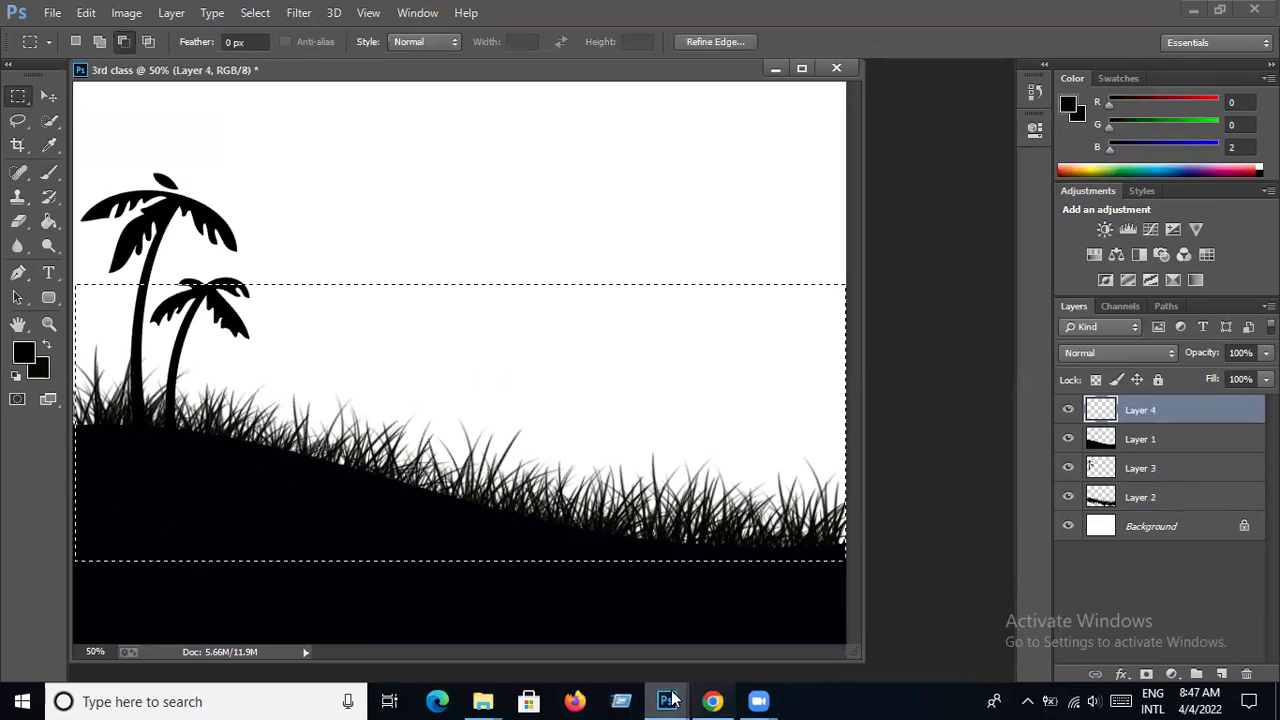
- Place the maxresdefault.jpg sunset reference beside the canvas and begin picking a foreground colour
{"action": "left_click", "coordinate": [843, 648]}
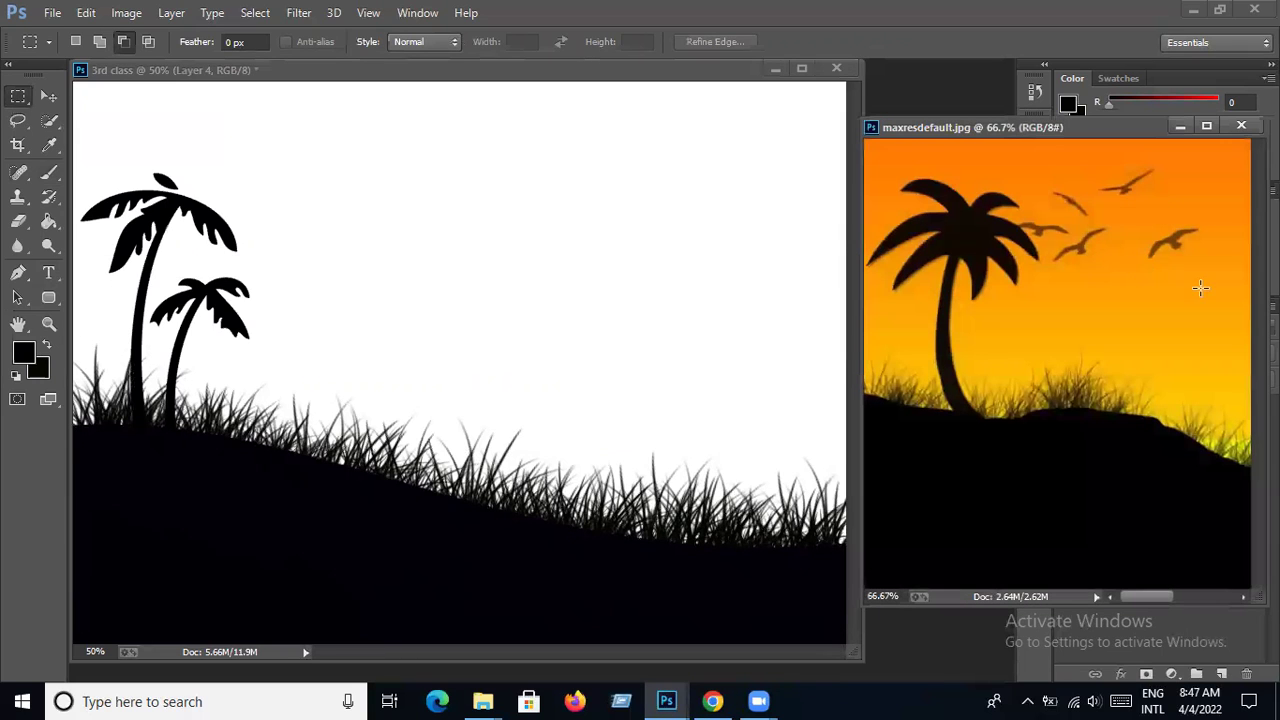
{"action": "left_click_drag", "start_coordinate": [864, 305], "coordinate": [612, 362]}
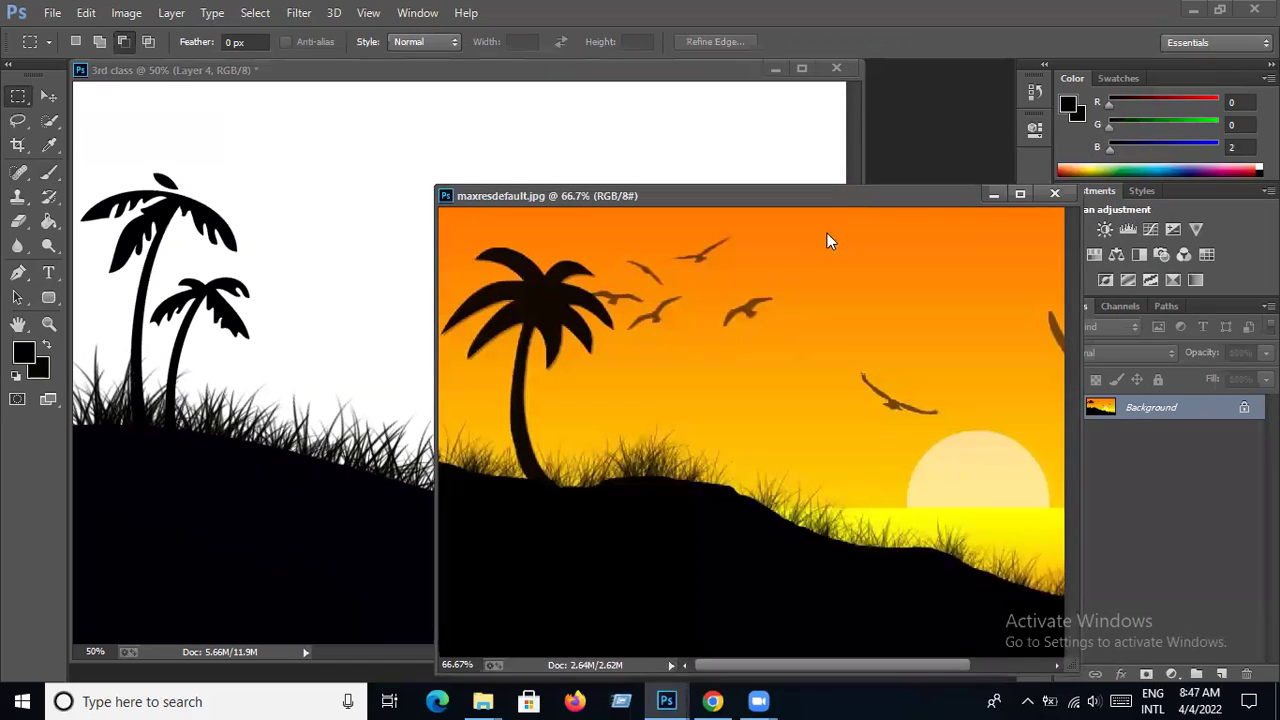
{"action": "left_click_drag", "start_coordinate": [1033, 136], "coordinate": [817, 240]}
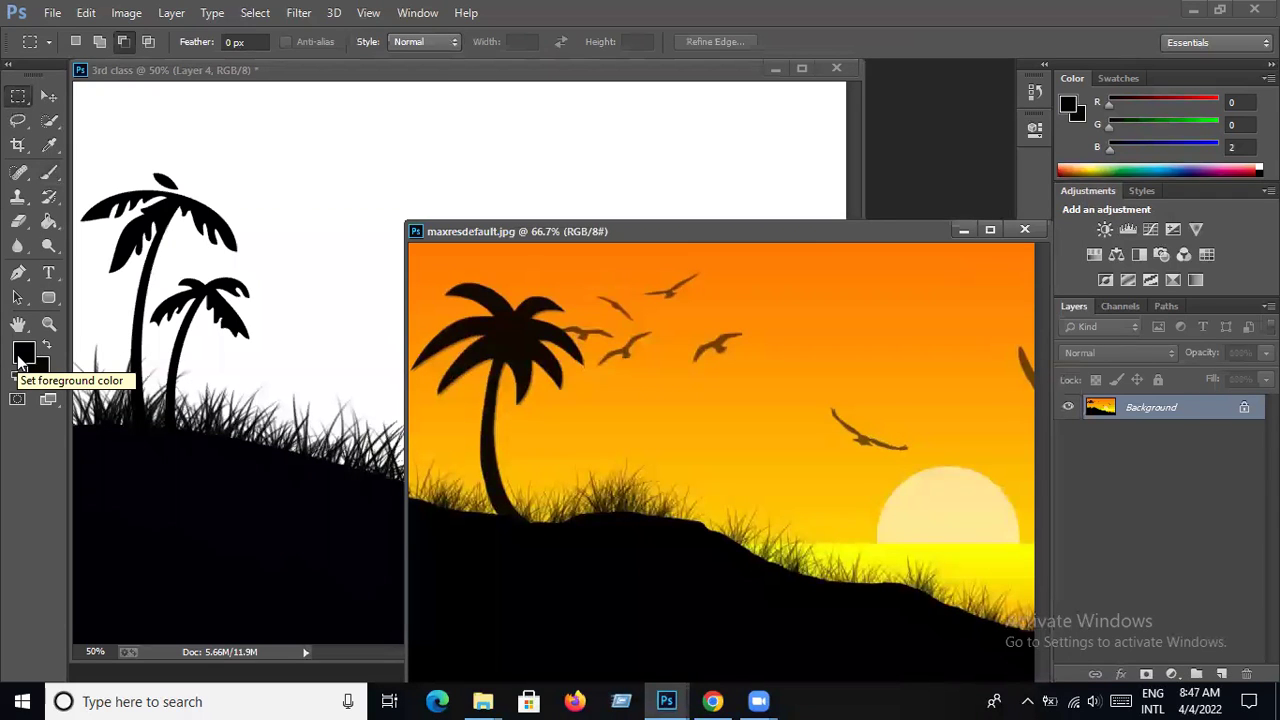
{"action": "left_click", "coordinate": [20, 358]}
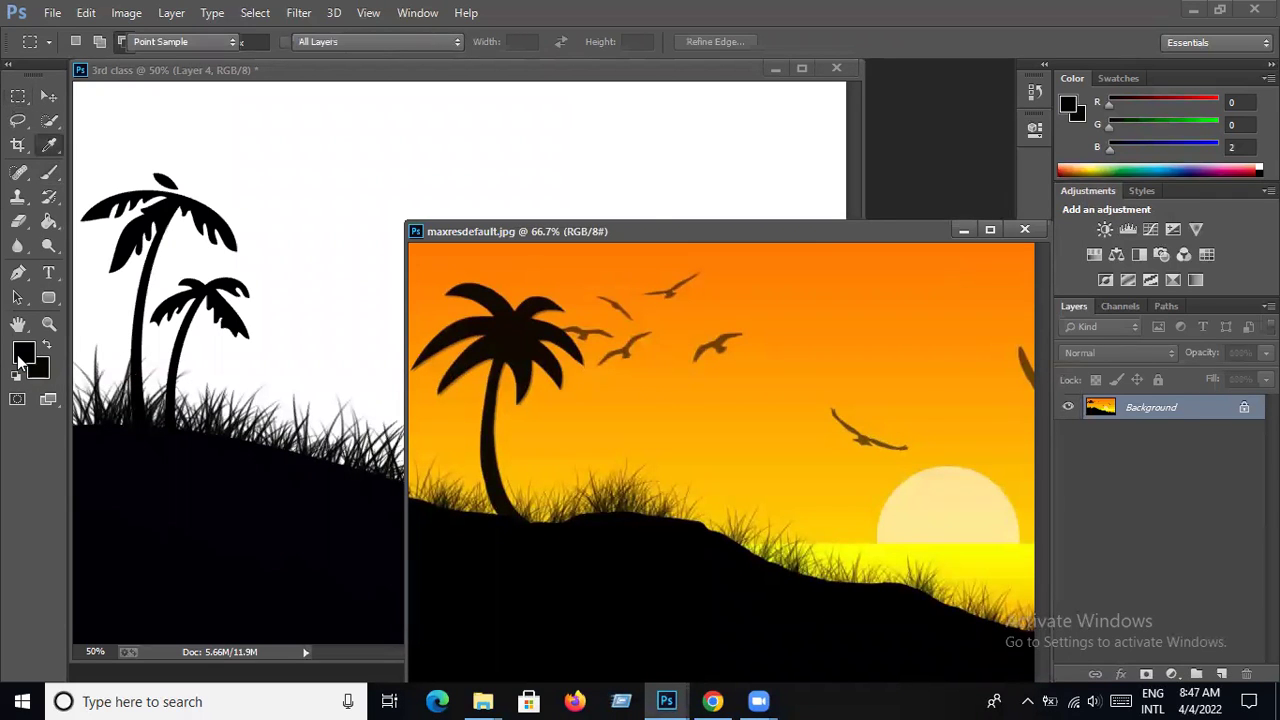
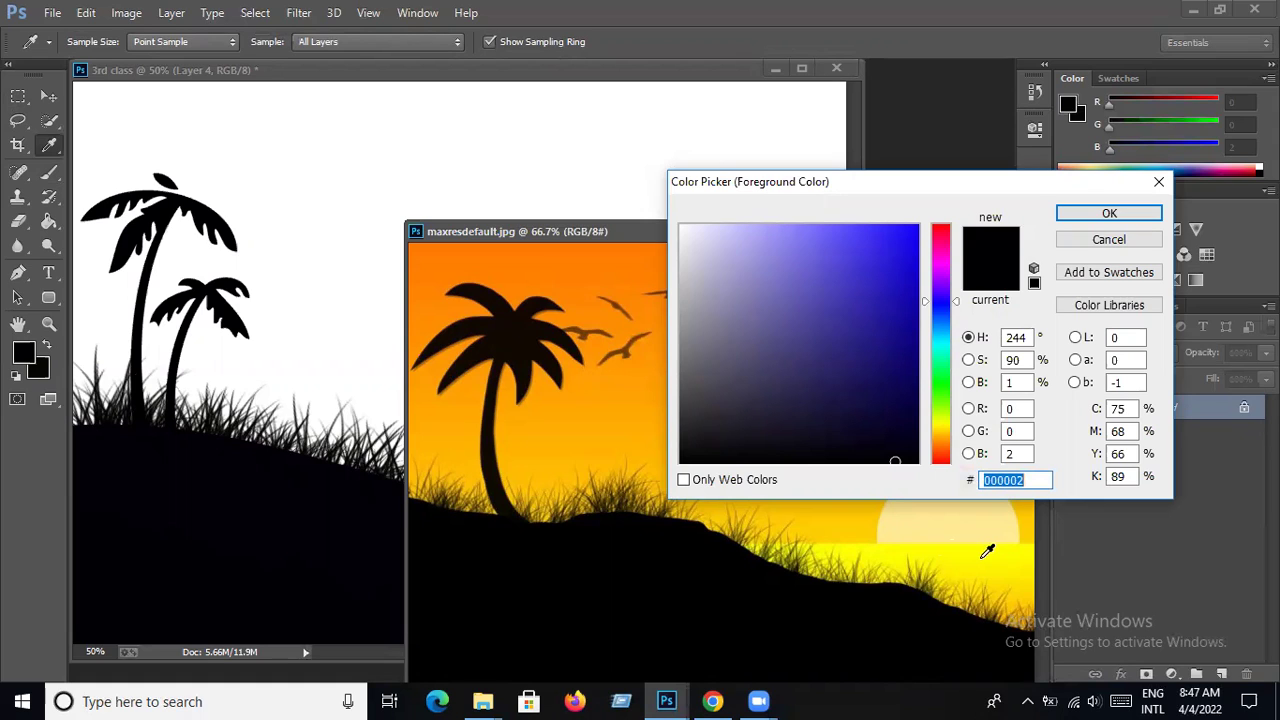
- Set the foreground colour to yellow #fef900, sampled from the reference image's sea
{"action": "left_click", "coordinate": [52, 148]}
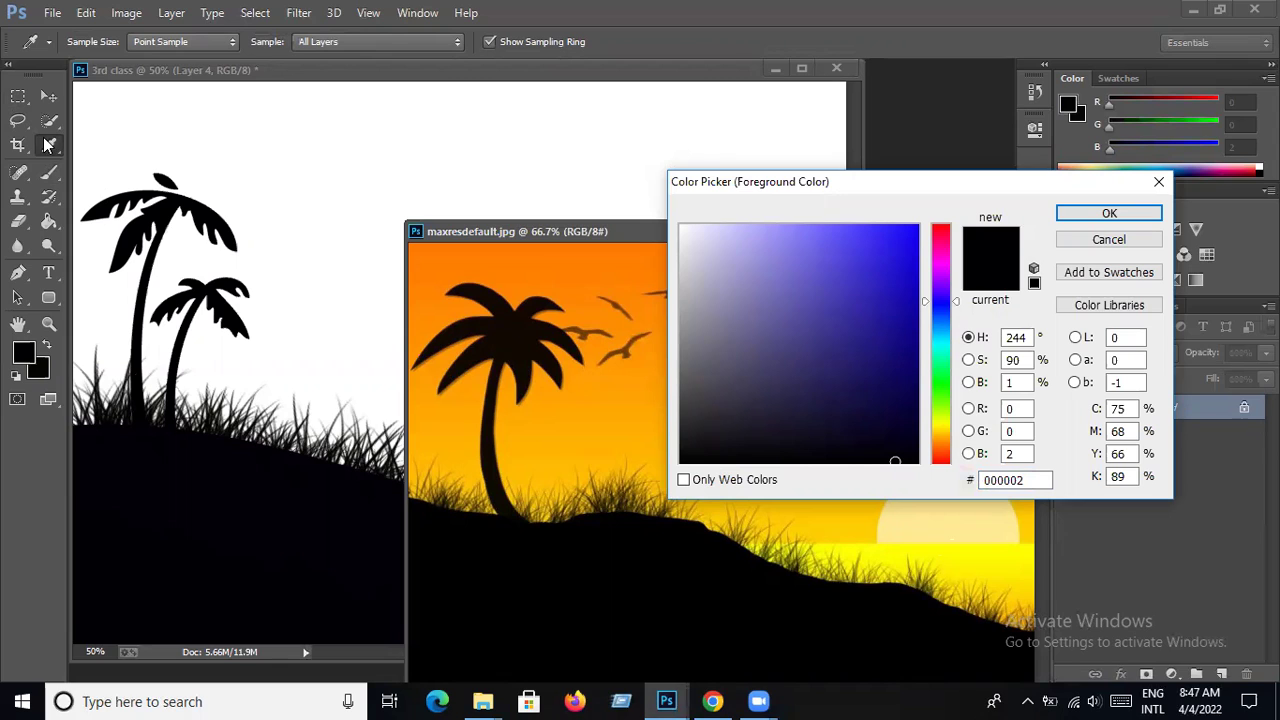
{"action": "left_click", "coordinate": [985, 552]}
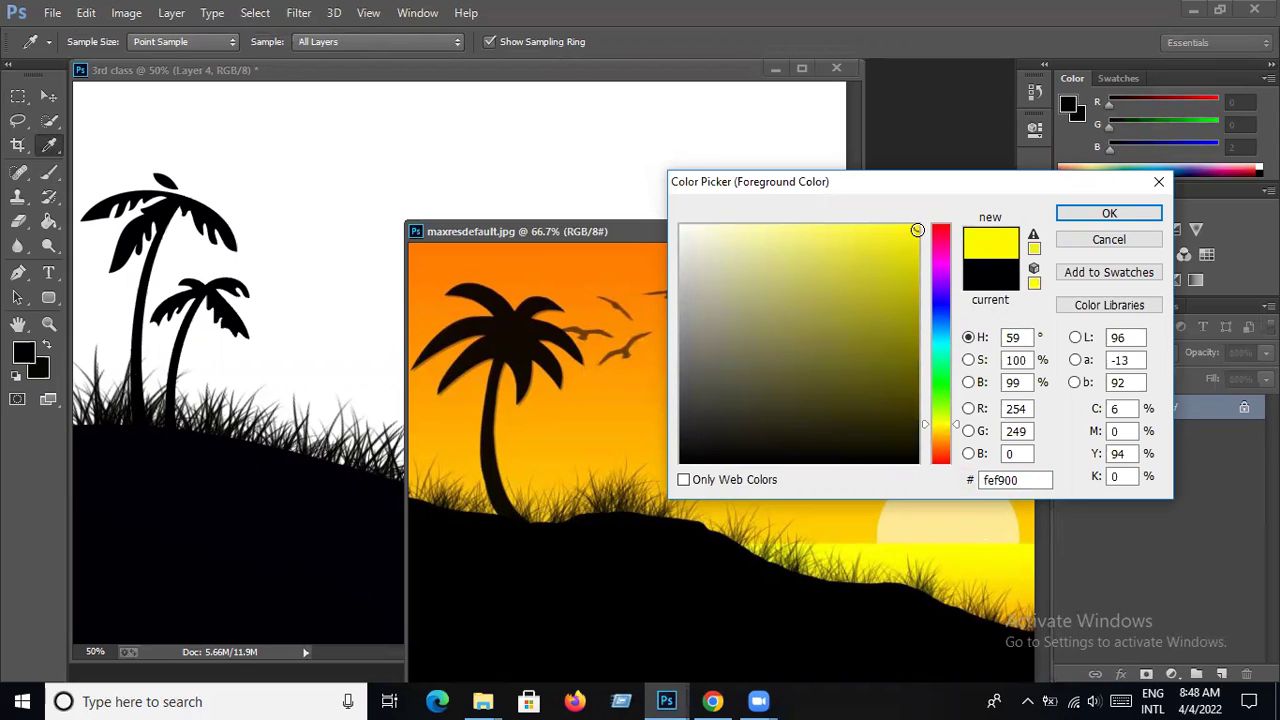
{"action": "left_click", "coordinate": [1071, 210]}
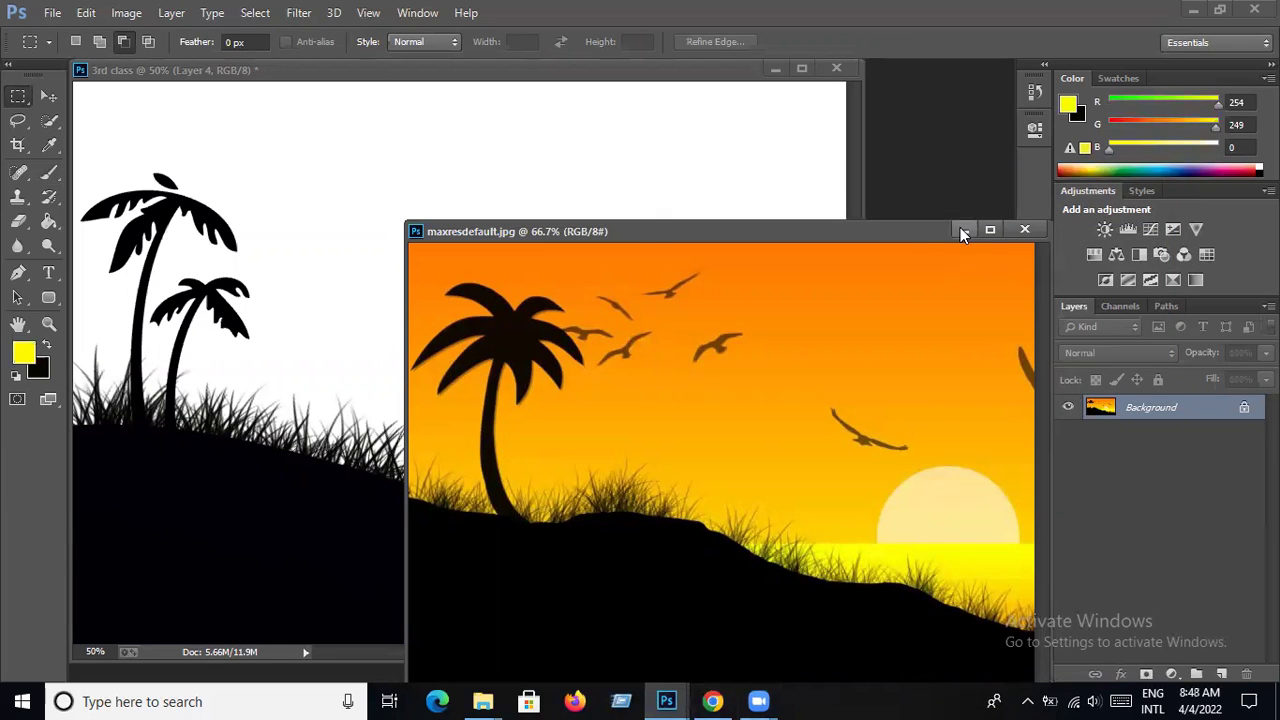
{"action": "left_click", "coordinate": [962, 229]}
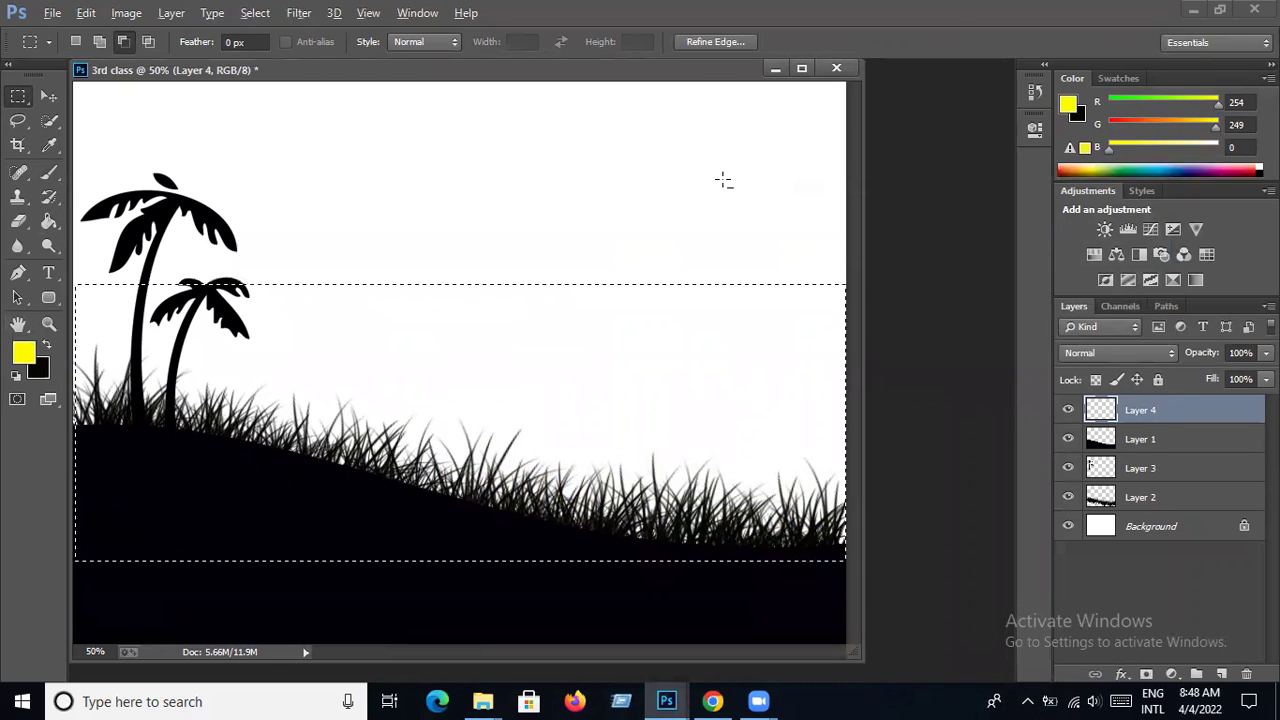
- Fill the Layer 4 band with yellow, deselect, and stretch it to the canvas's left edge
{"action": "key", "text": "alt+BackSpace"}
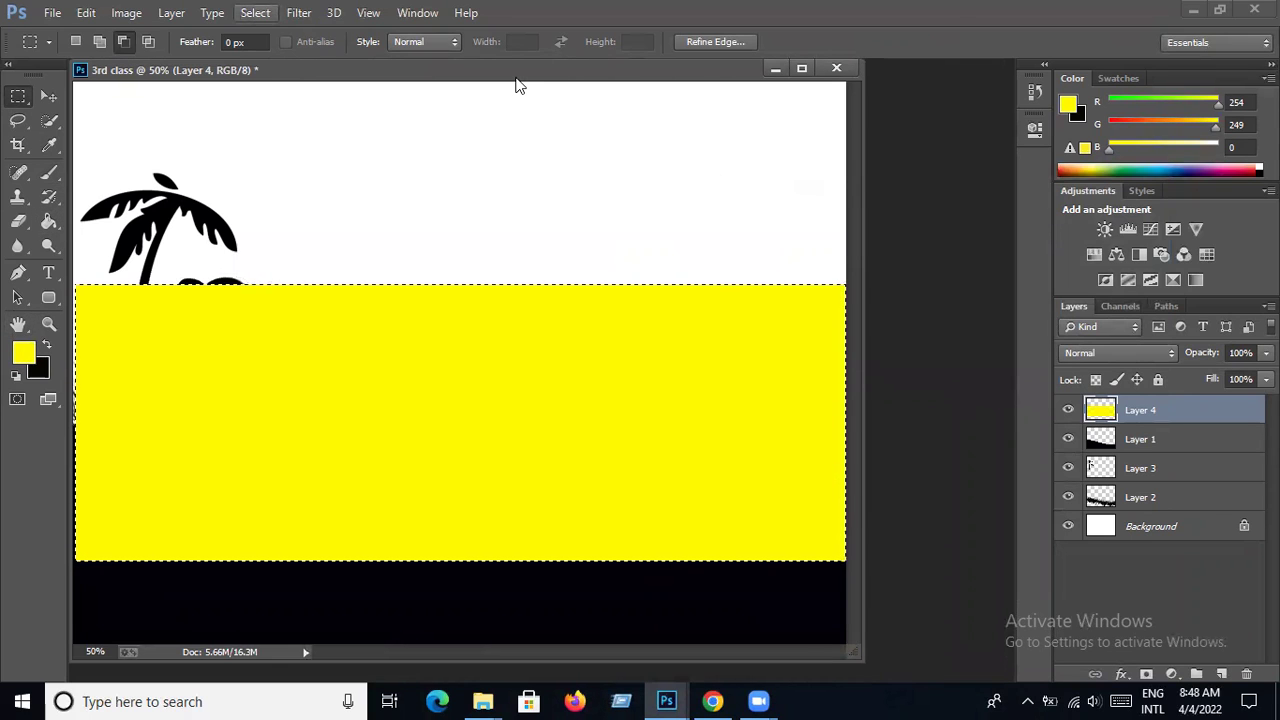
{"action": "key", "text": "alt+s"}
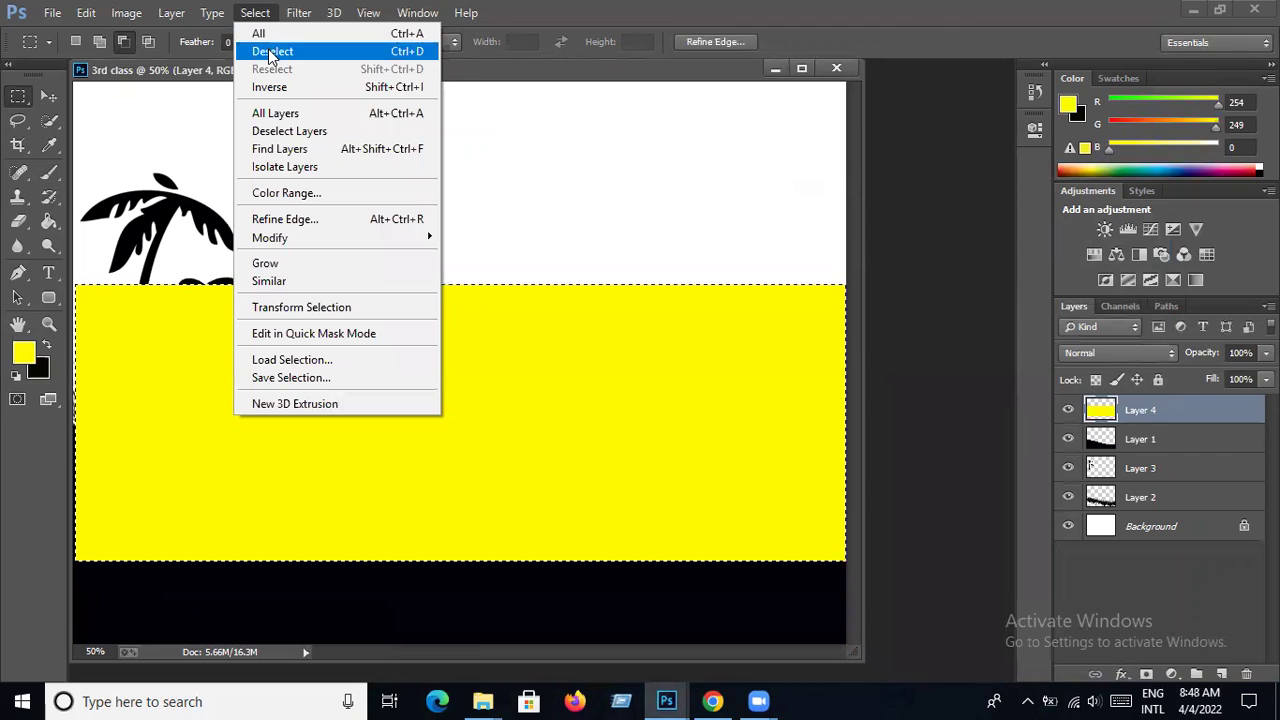
{"action": "left_click", "coordinate": [270, 54]}
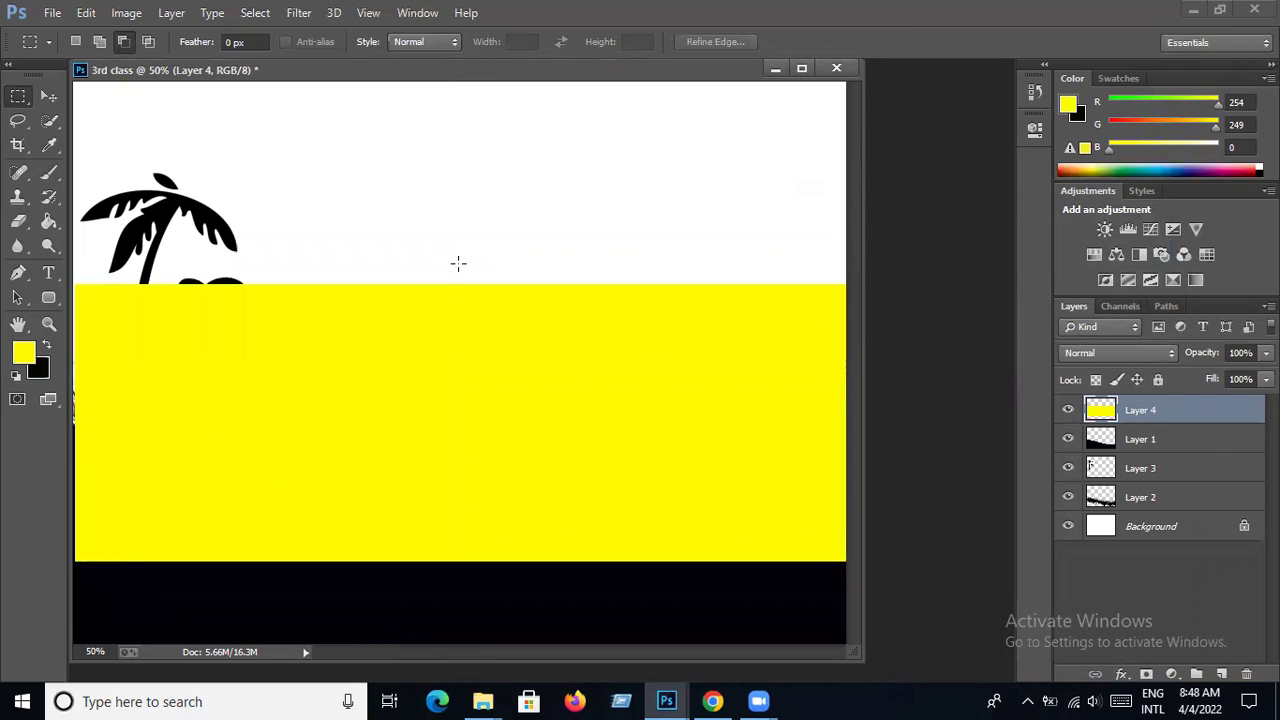
{"action": "key", "text": "ctrl+t"}
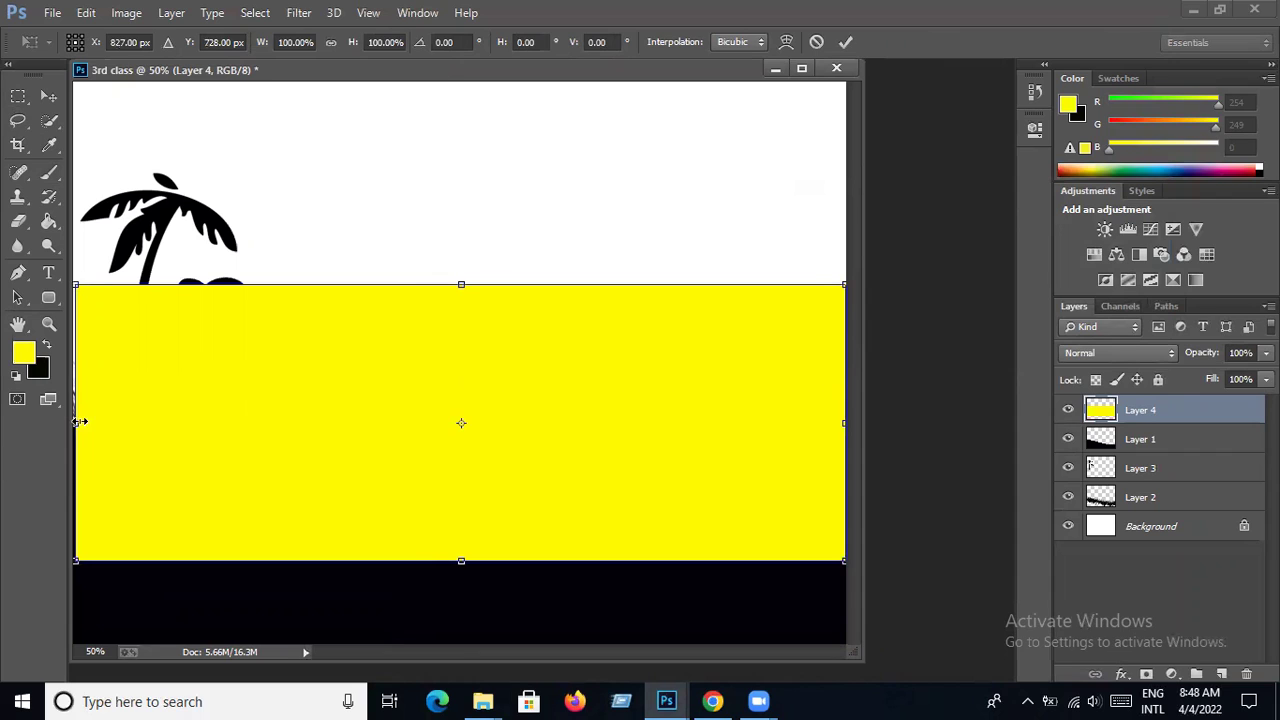
{"action": "left_click_drag", "start_coordinate": [77, 423], "coordinate": [75, 423]}
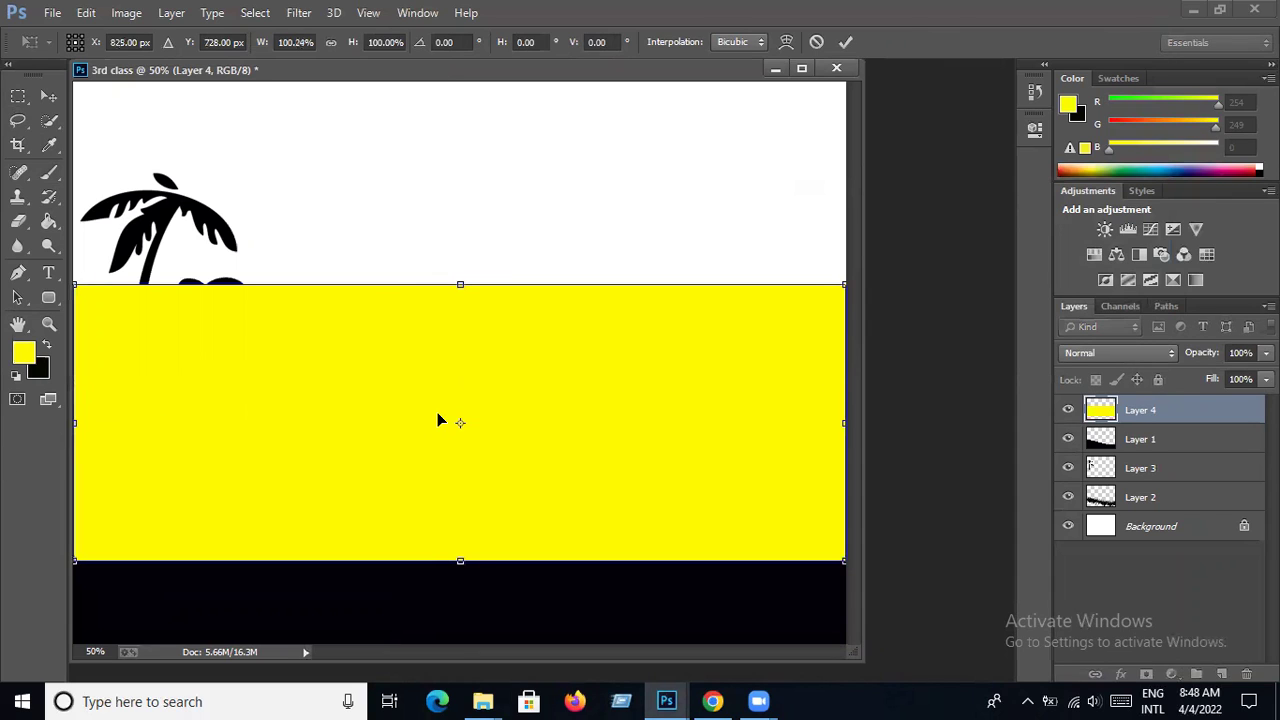
{"action": "key", "text": "Return"}
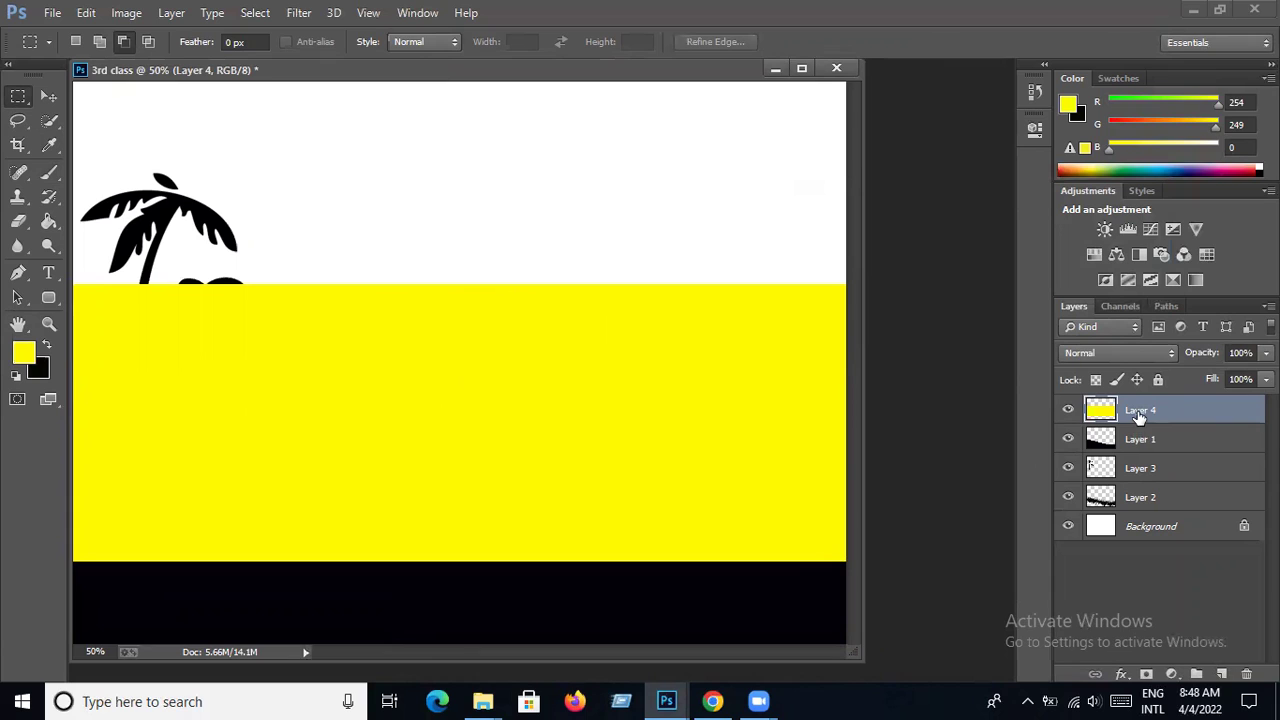
- Place Layer 4 just above Background and lower the yellow band about 90 px
{"action": "left_click_drag", "start_coordinate": [1140, 416], "coordinate": [1135, 512]}
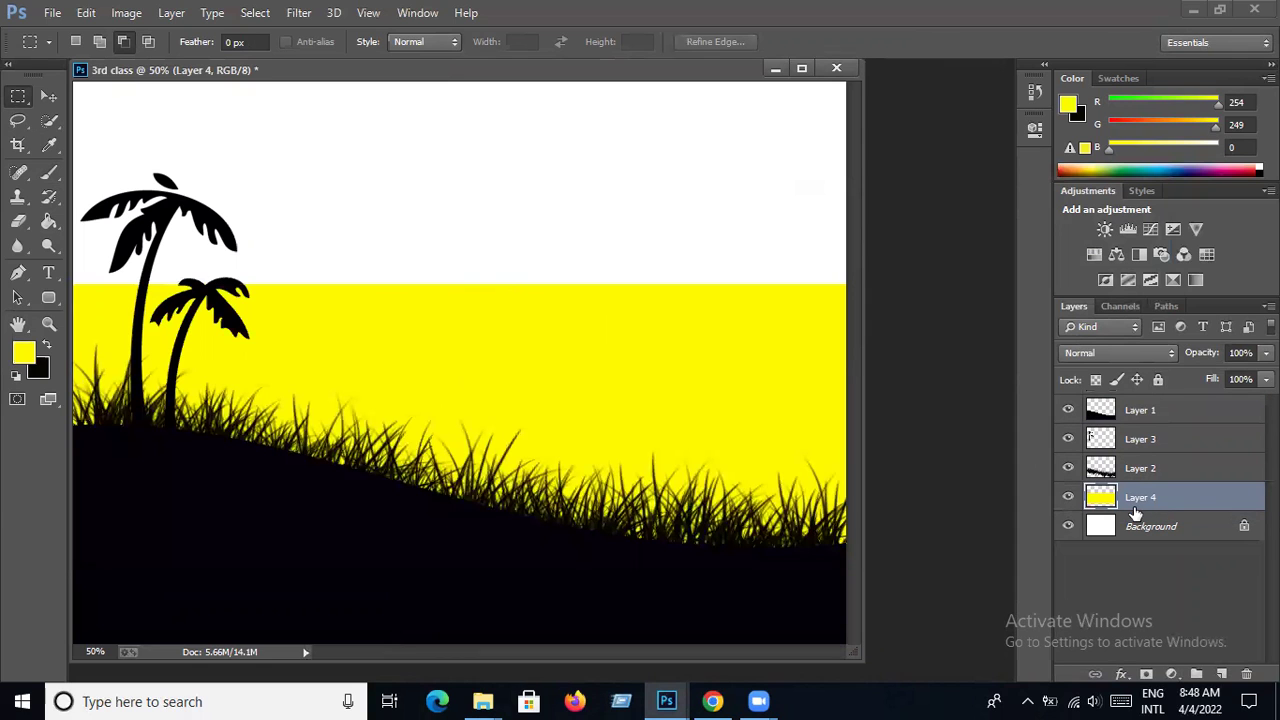
{"action": "left_click", "coordinate": [49, 96]}
{"action": "left_click_drag", "start_coordinate": [639, 366], "coordinate": [646, 508]}
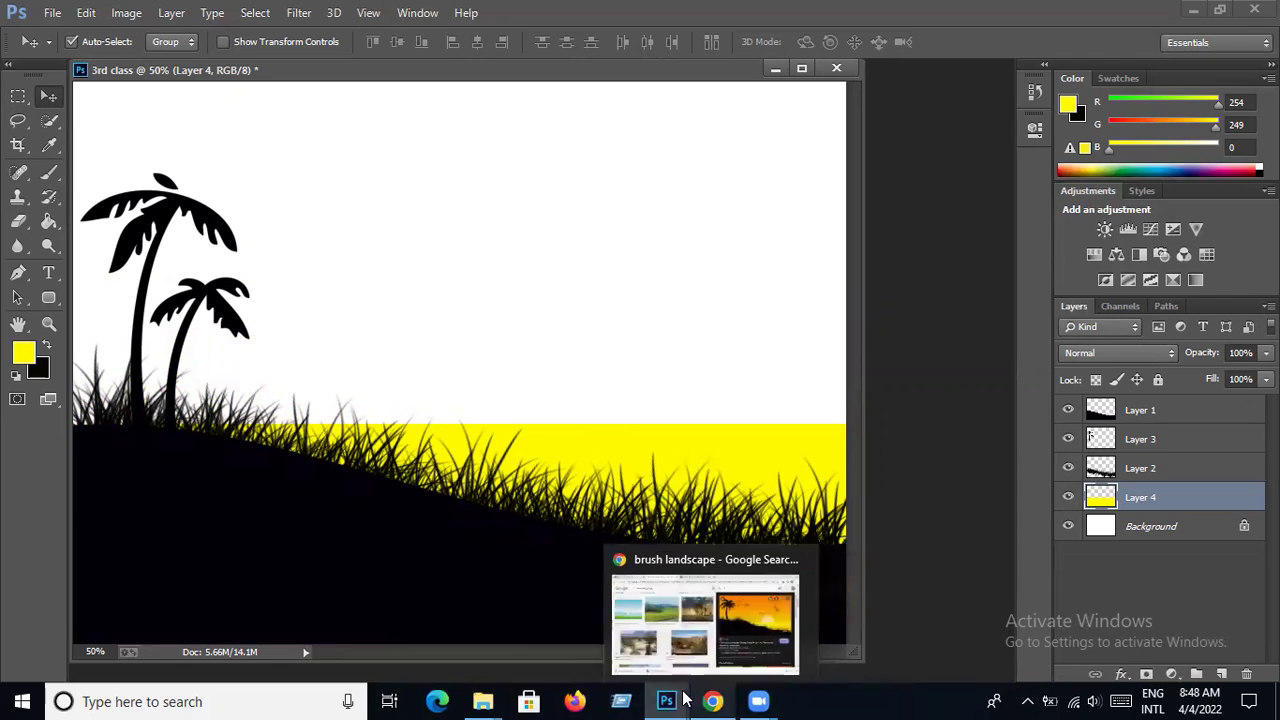
{"action": "mouse_move", "coordinate": [712, 701]}
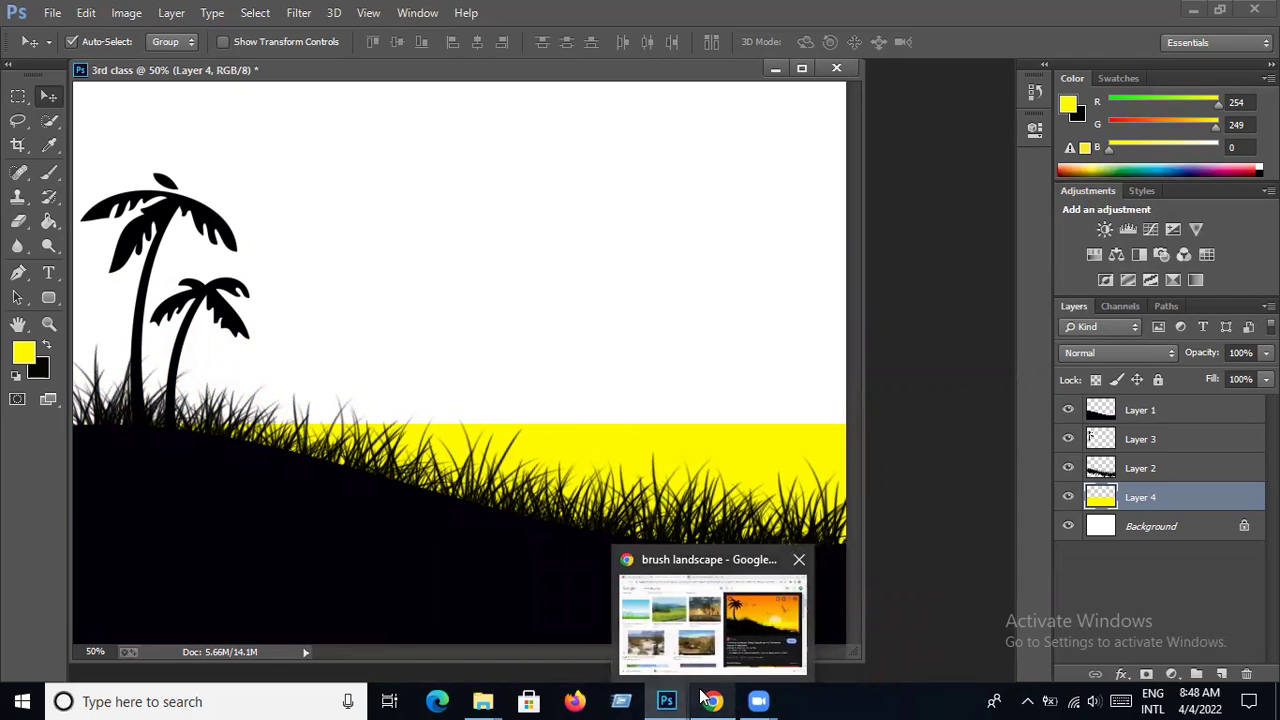
- Review the enlarged reference sunset image, then minimize it again
{"action": "mouse_move", "coordinate": [666, 701]}
{"action": "left_click", "coordinate": [845, 634]}
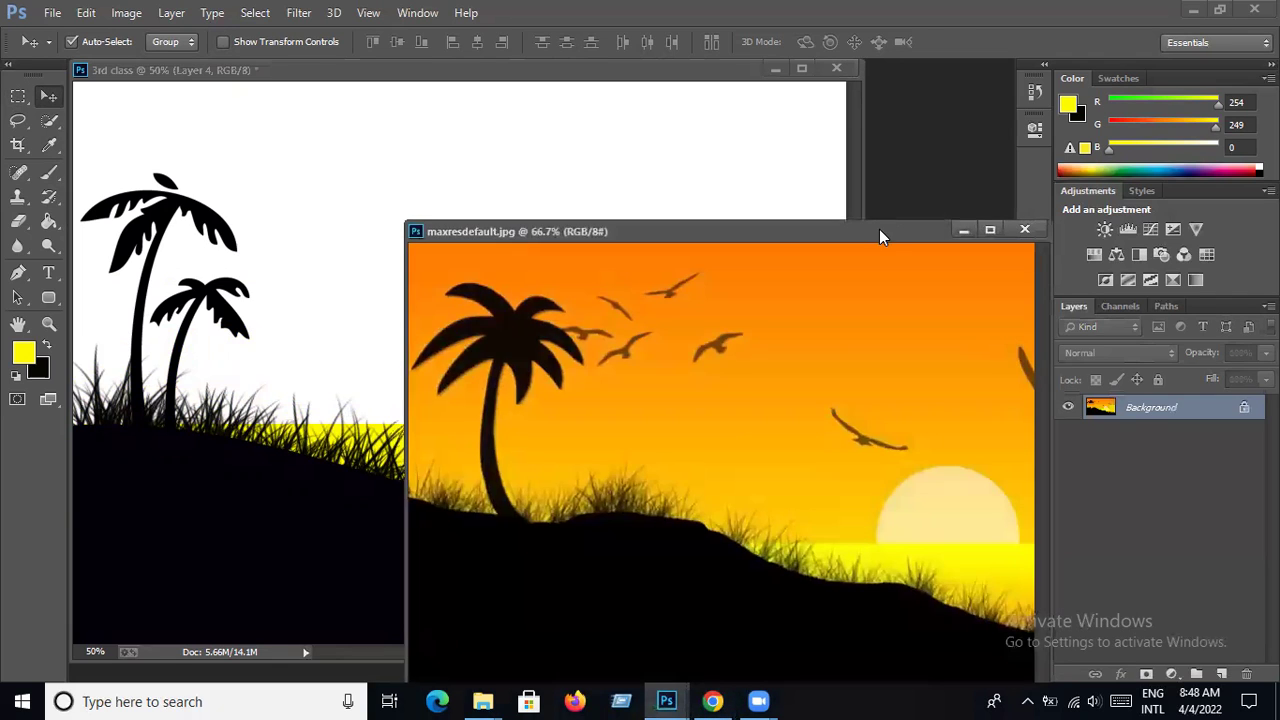
{"action": "left_click_drag", "start_coordinate": [879, 229], "coordinate": [751, 187]}
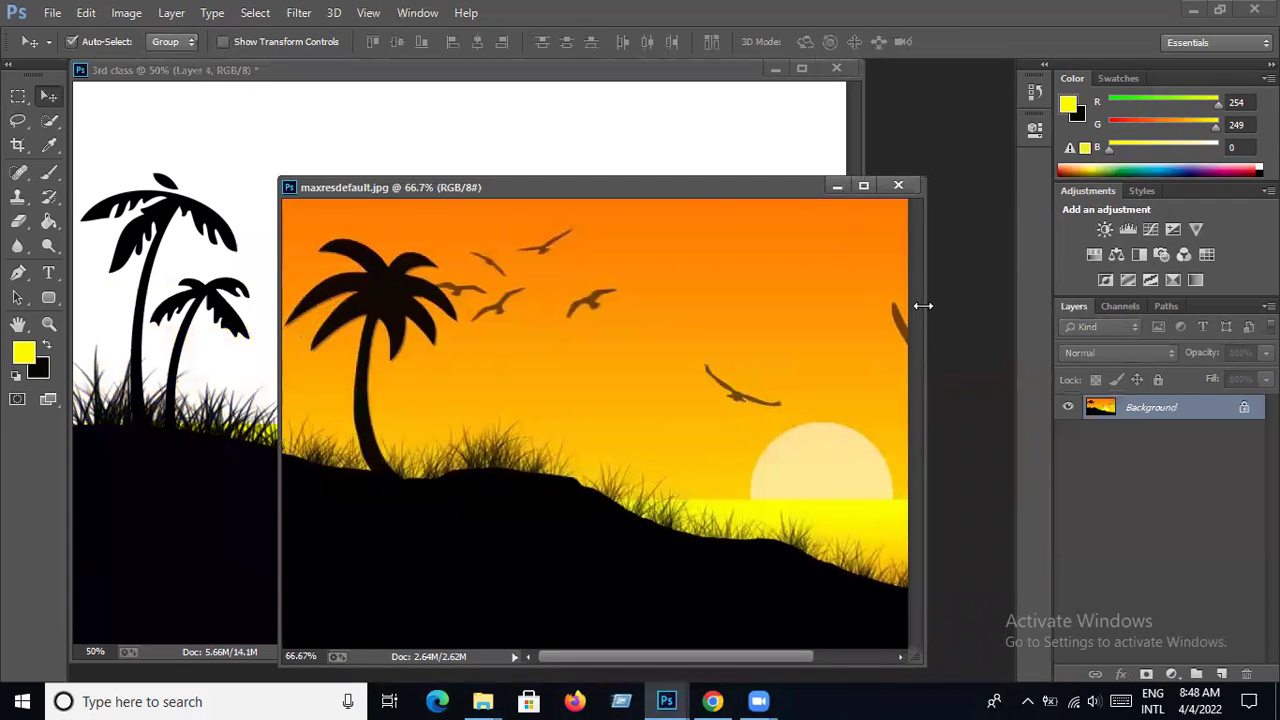
{"action": "left_click_drag", "start_coordinate": [922, 306], "coordinate": [1108, 310]}
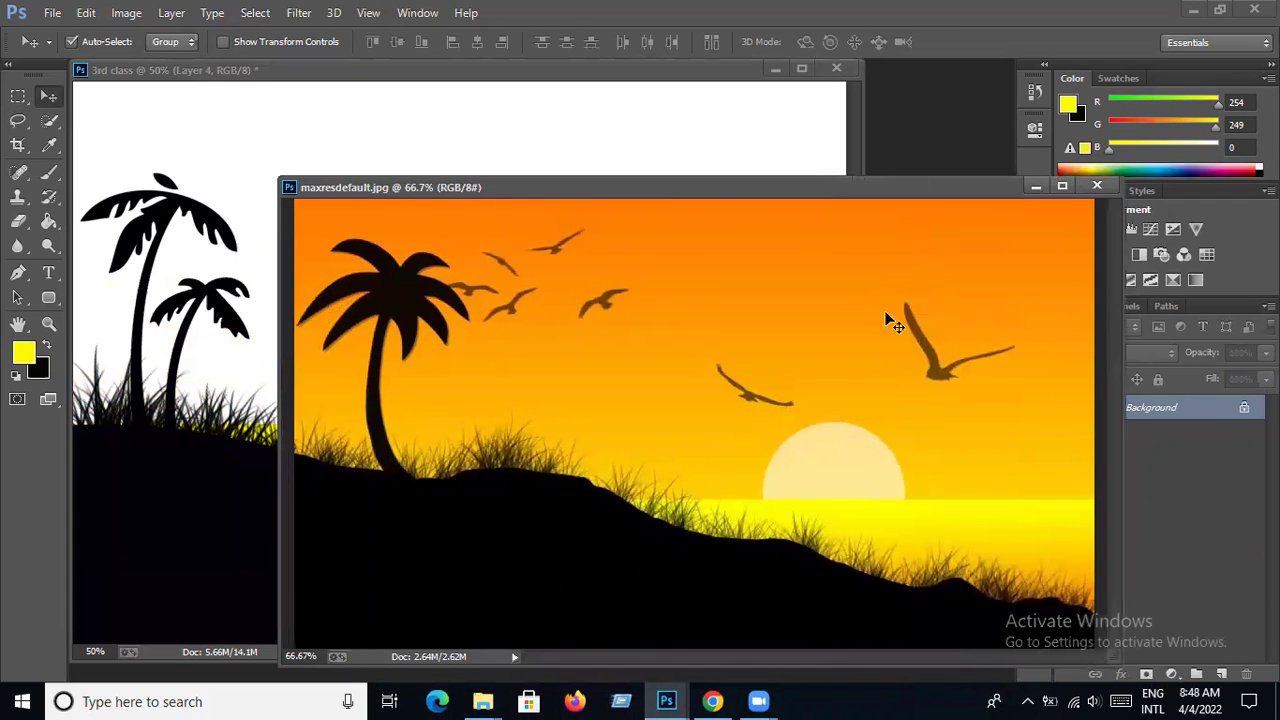
{"action": "left_click", "coordinate": [1035, 187]}
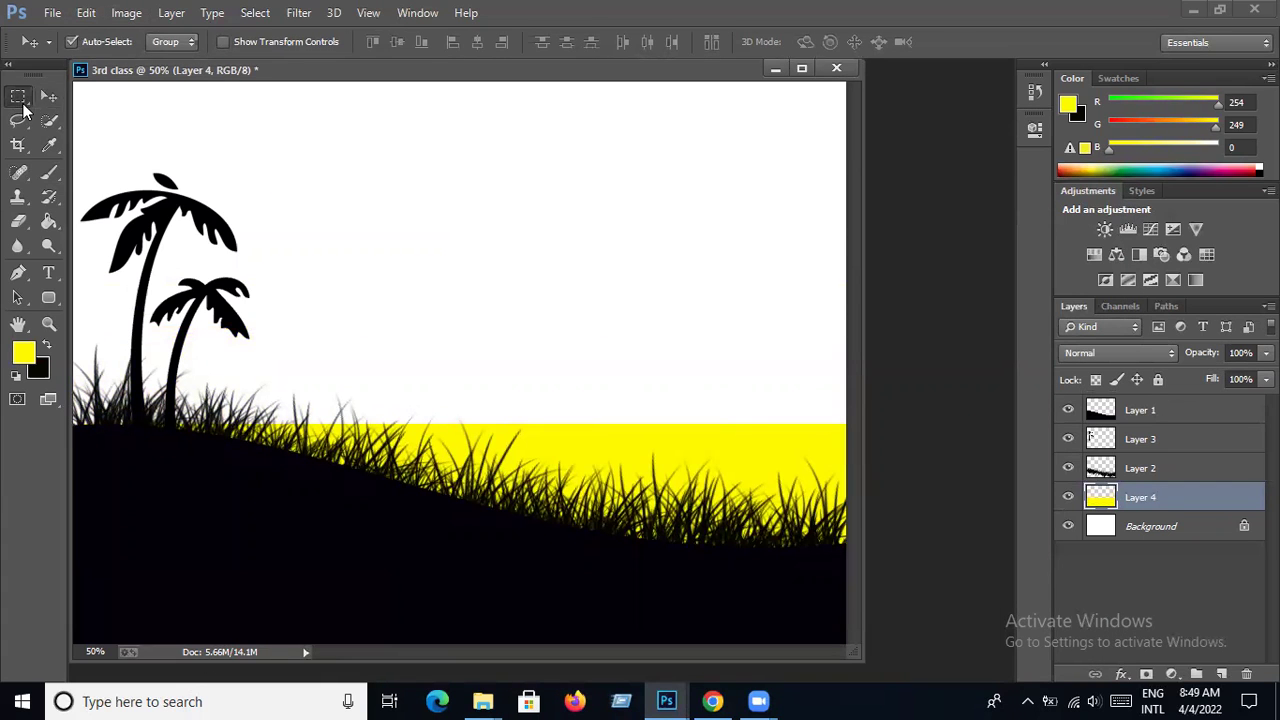
- Select the sky with a rectangular marquee from the top-left corner down to the hill
{"action": "left_click_drag", "start_coordinate": [18, 97], "coordinate": [65, 101]}
{"action": "left_click", "coordinate": [65, 101]}
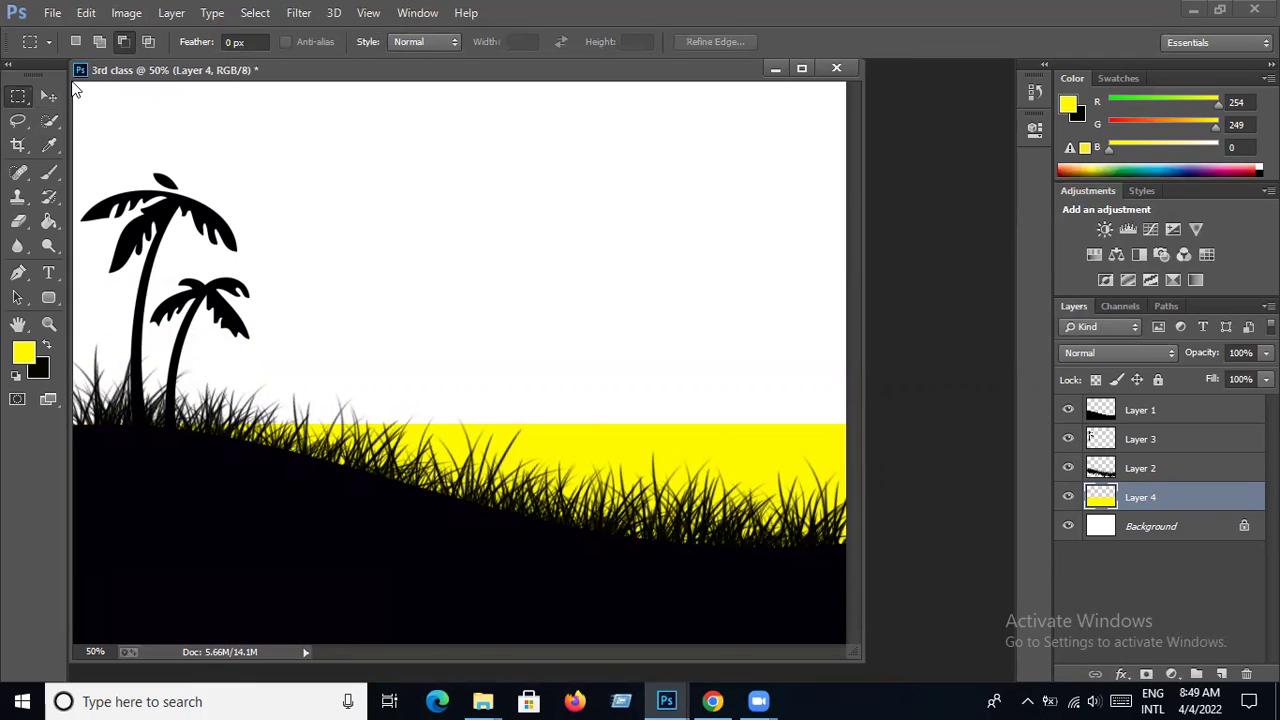
{"action": "left_click_drag", "start_coordinate": [76, 86], "coordinate": [862, 481]}
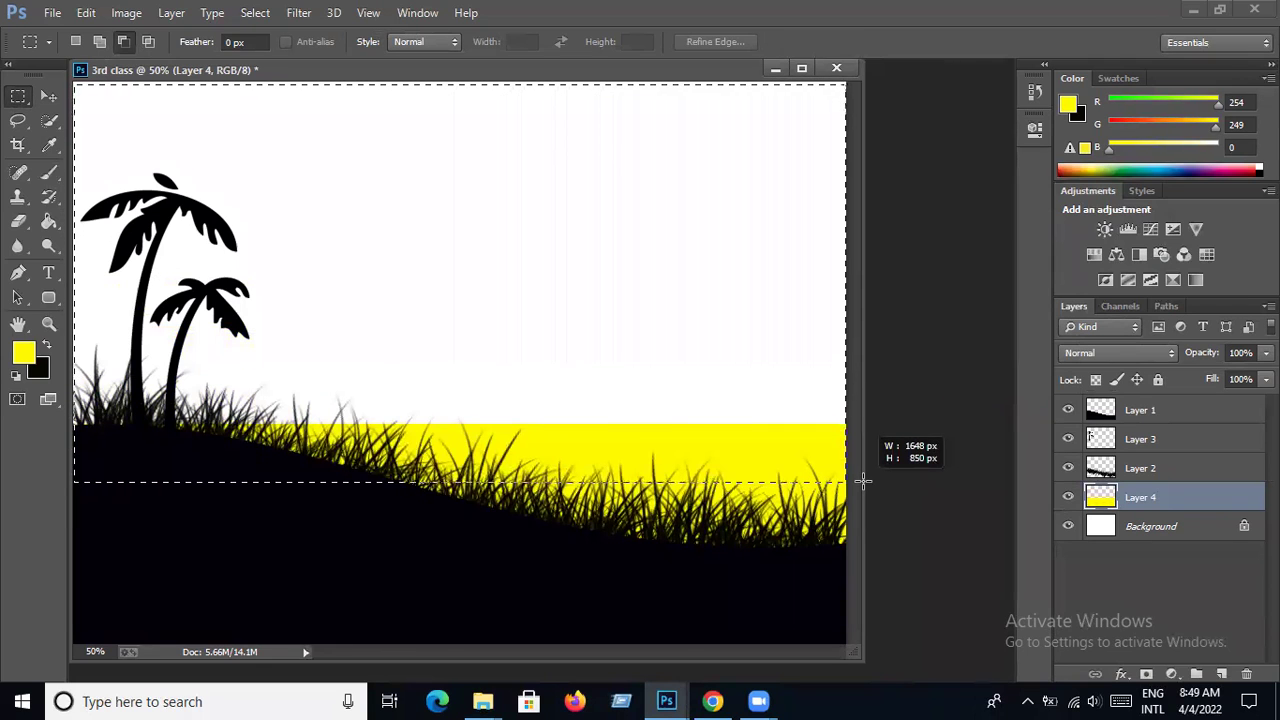
{"action": "left_click_drag", "start_coordinate": [862, 481], "coordinate": [862, 521]}
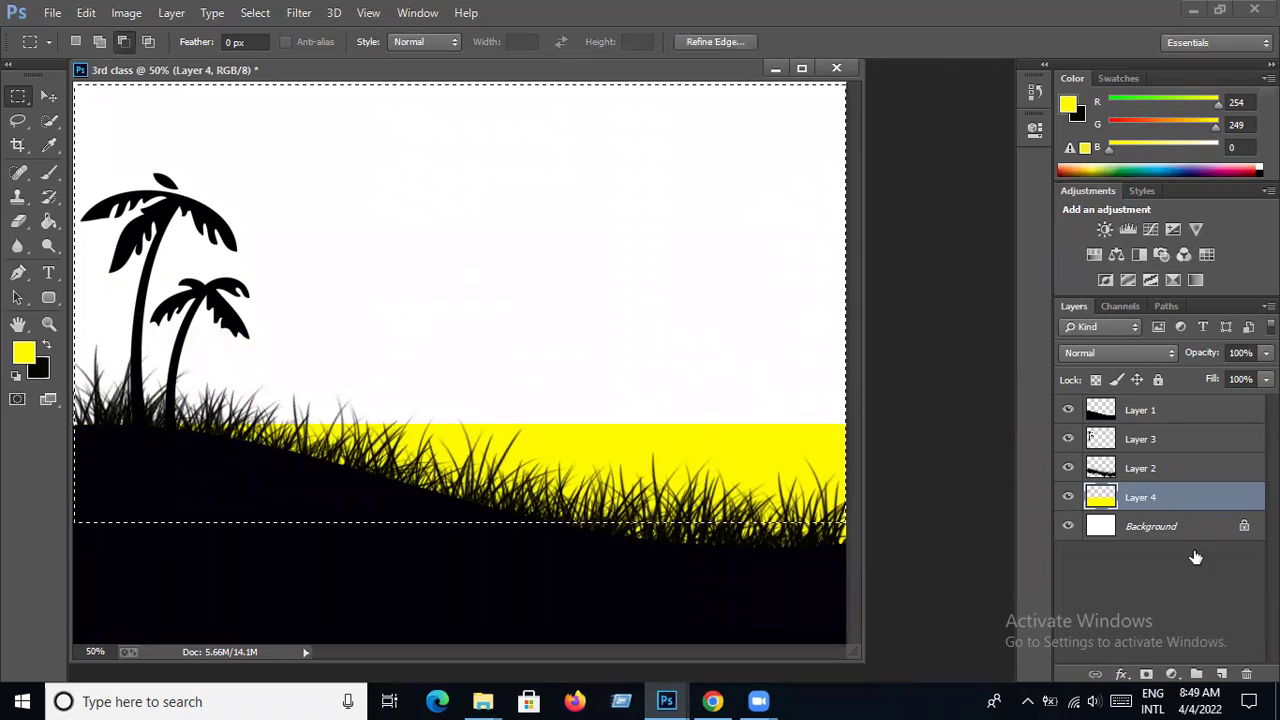
- Add an empty Layer 5 at the top of the layer stack
{"action": "left_click", "coordinate": [1222, 675]}
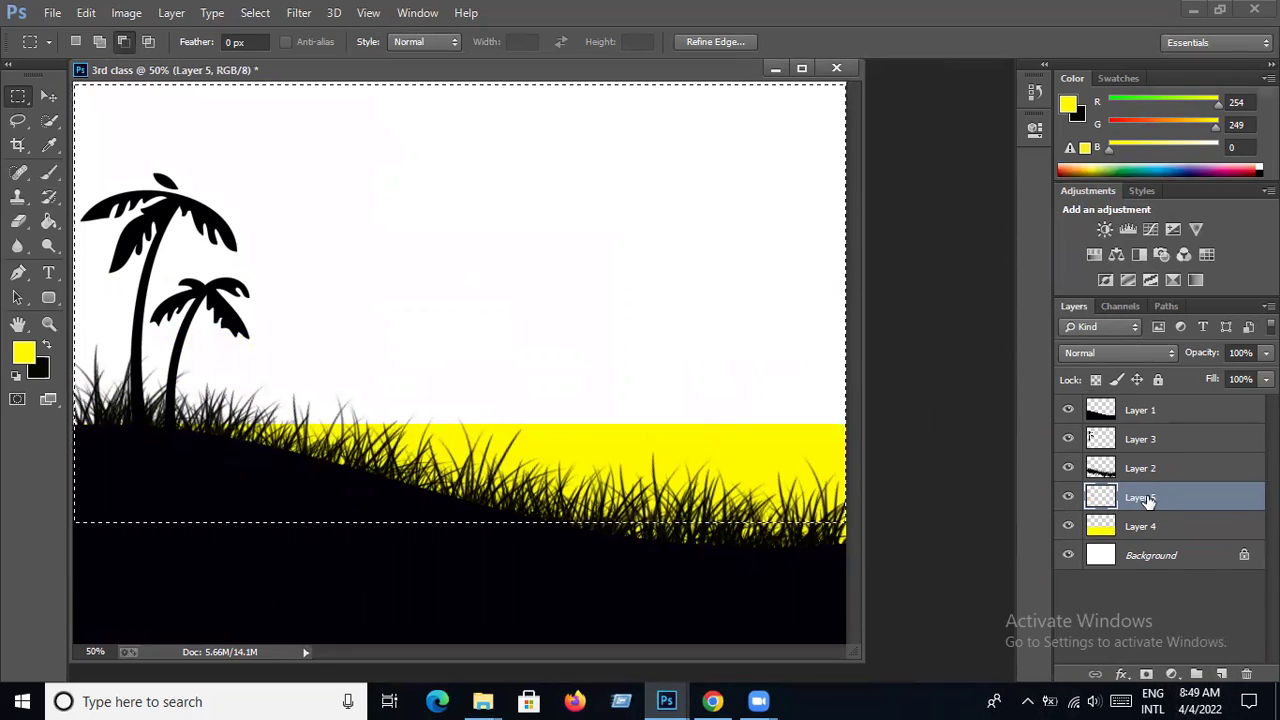
{"action": "left_click_drag", "start_coordinate": [1147, 498], "coordinate": [1149, 406]}
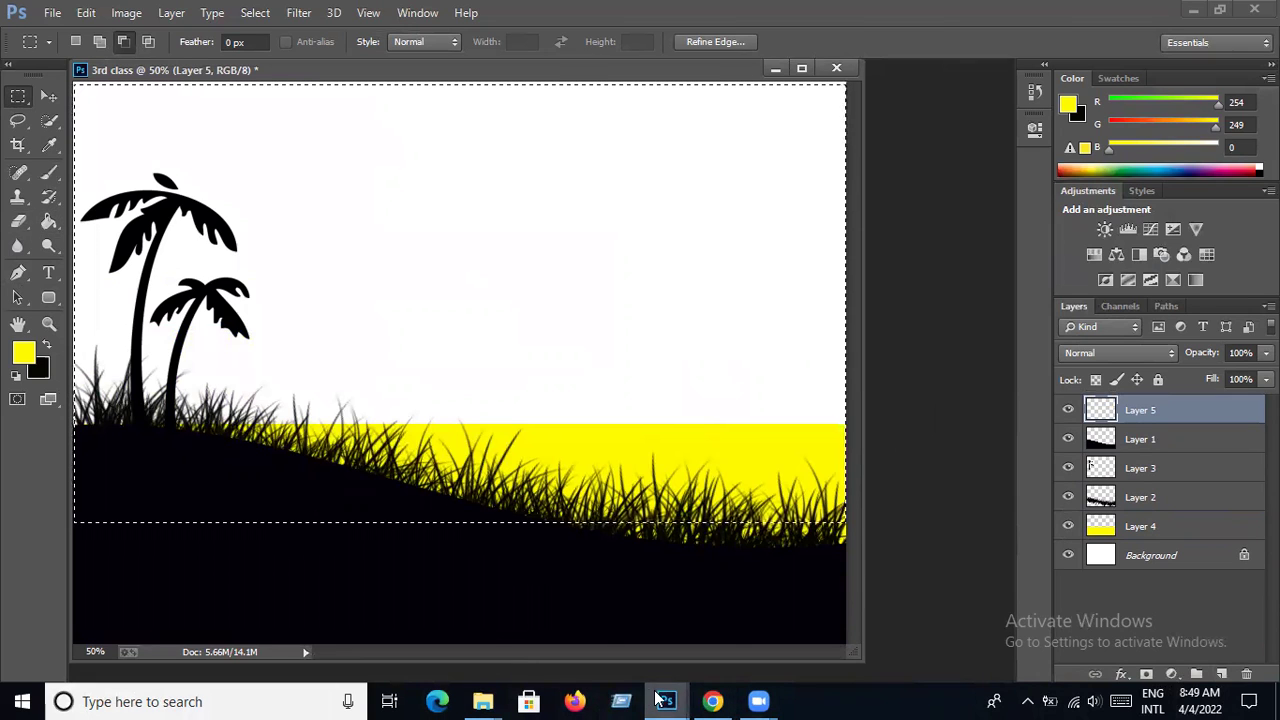
{"action": "mouse_move", "coordinate": [665, 701]}
{"action": "left_click", "coordinate": [860, 620]}
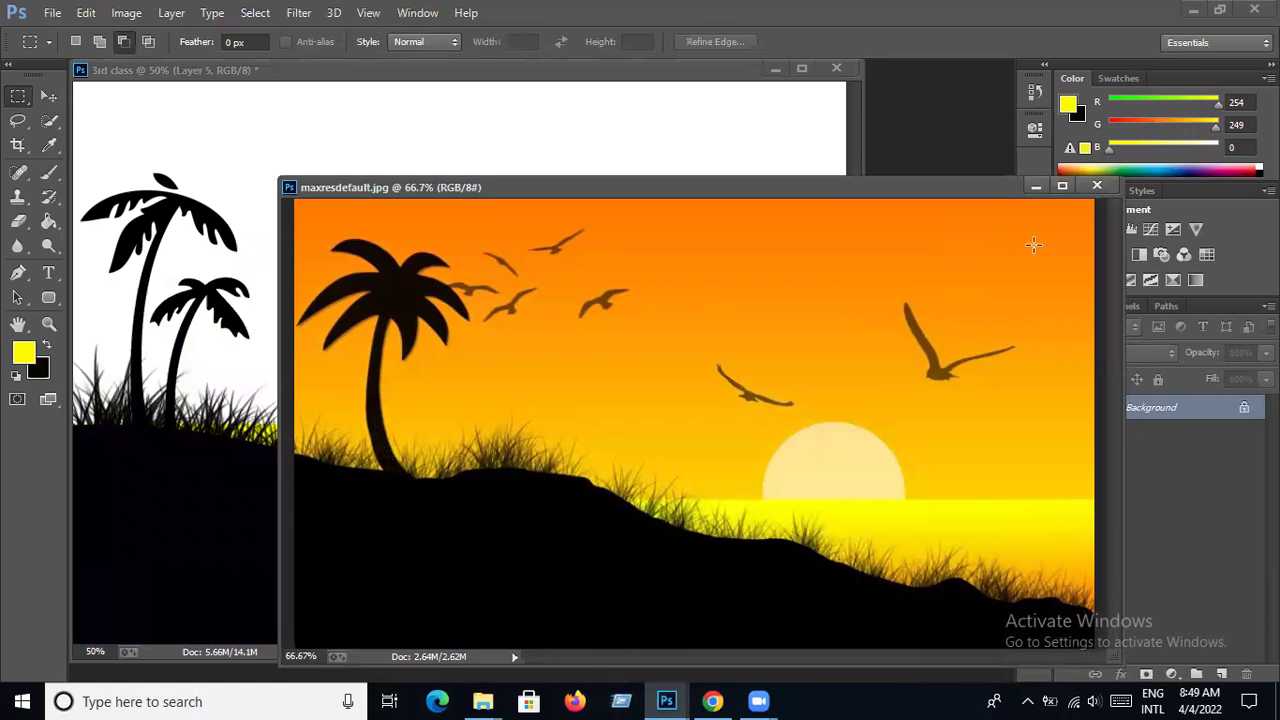
{"action": "left_click", "coordinate": [1036, 186]}
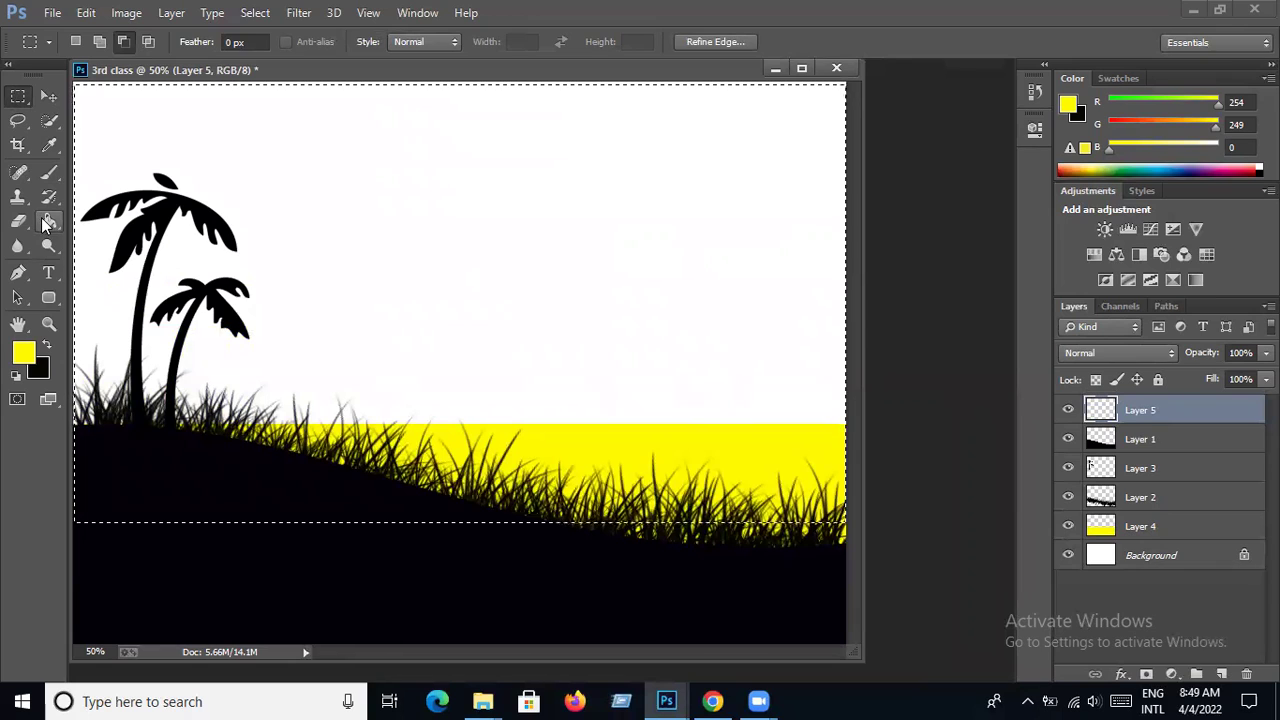
{"action": "left_click", "coordinate": [43, 224]}
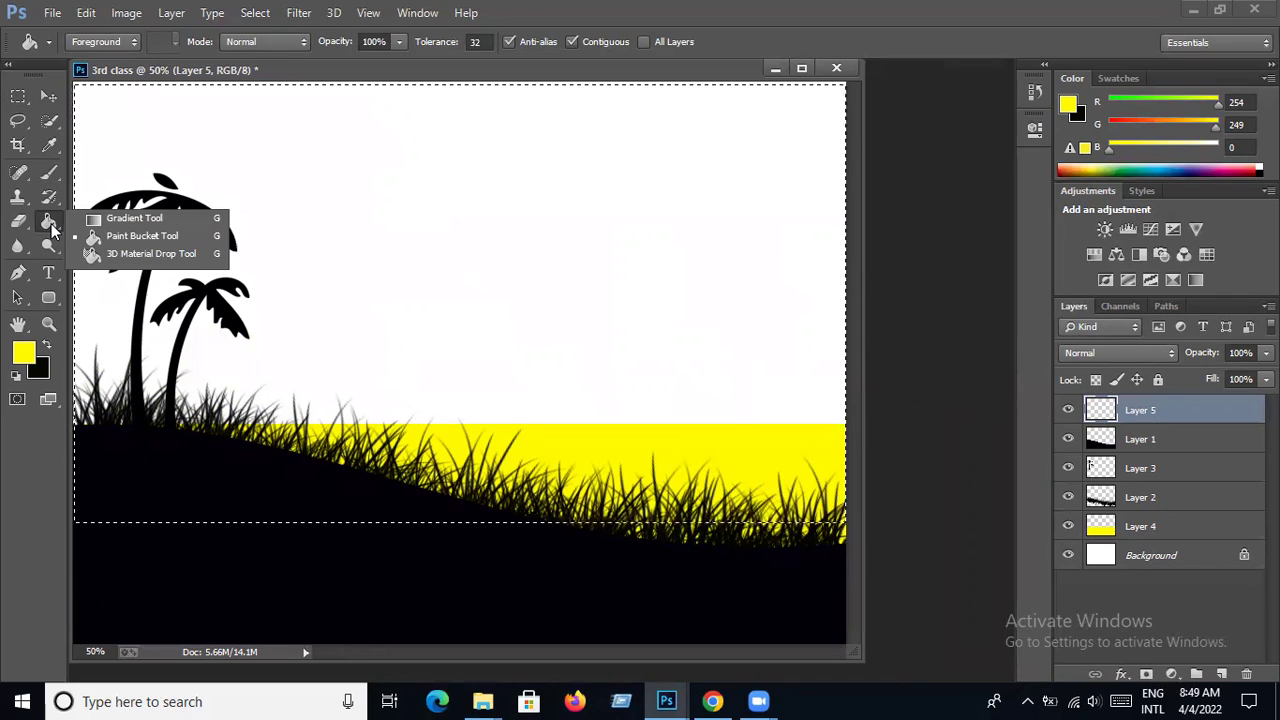
- Choose the Gradient Tool and open the Gradient Editor from the gradient picker
{"action": "left_click", "coordinate": [133, 220]}
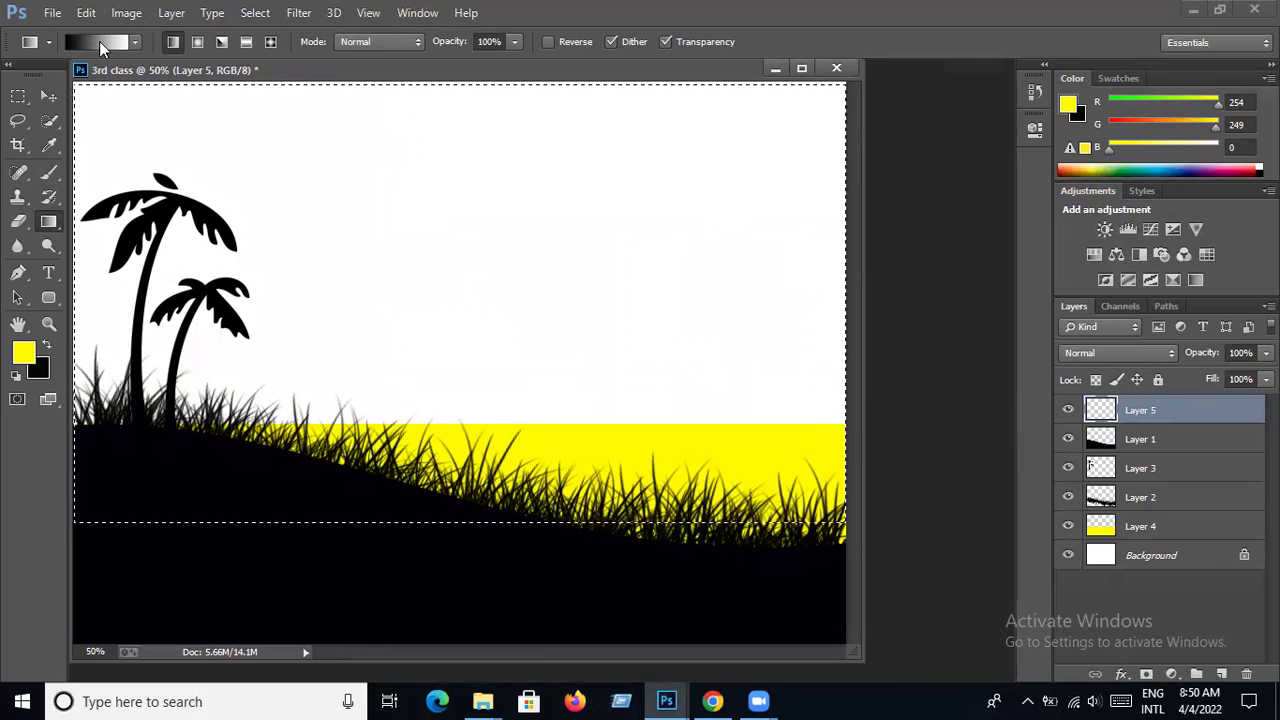
{"action": "left_click", "coordinate": [137, 43]}
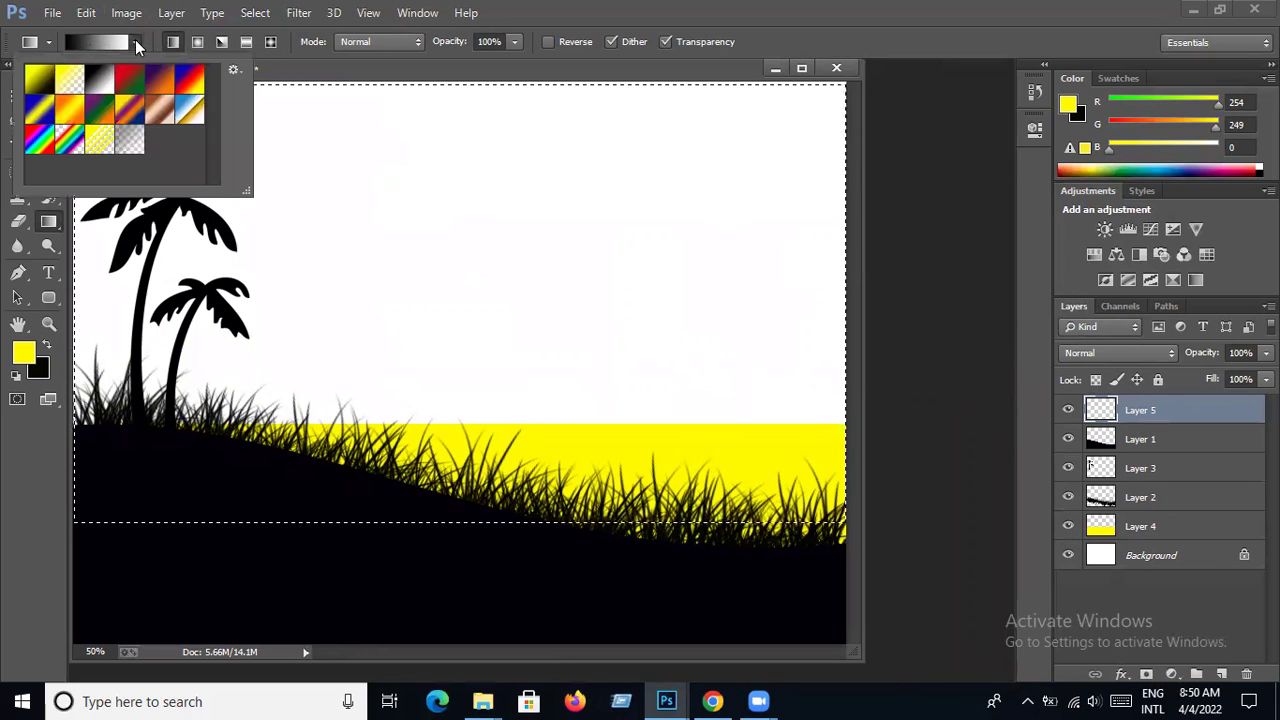
{"action": "left_click", "coordinate": [109, 41]}
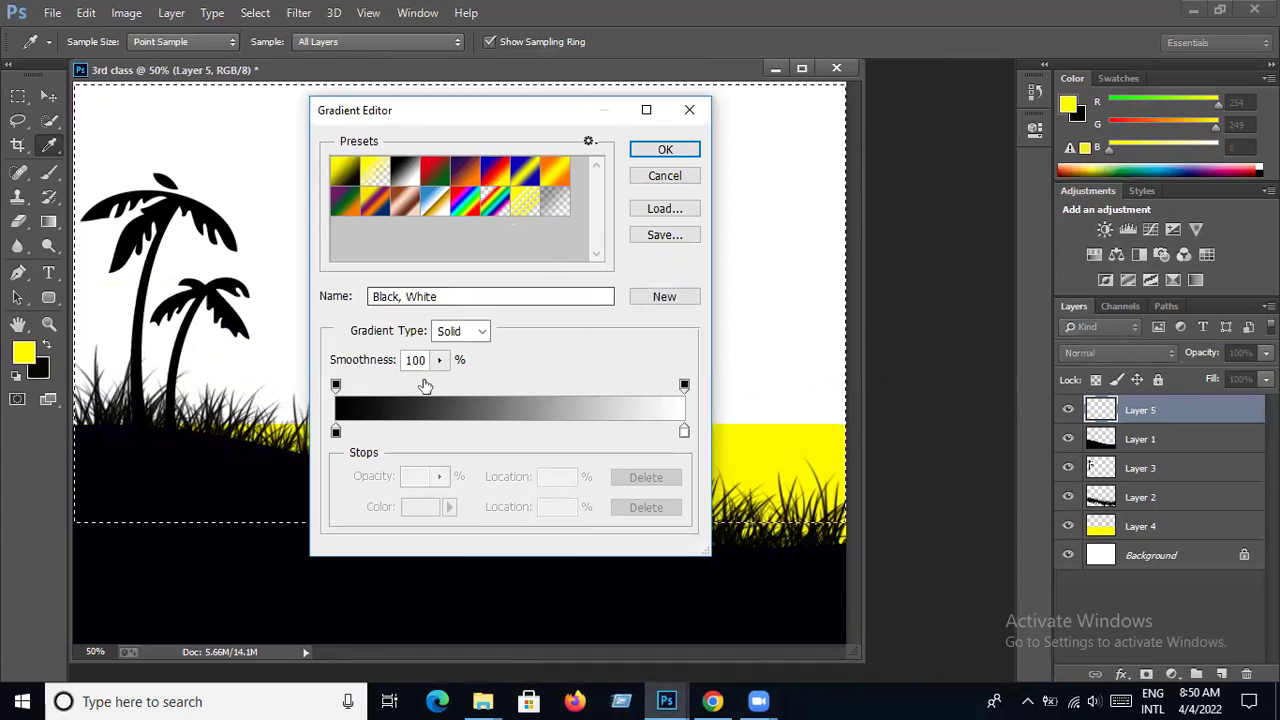
- Set the gradient's left stop to the deep orange sampled from the reference sky
{"action": "double_click", "coordinate": [336, 432]}
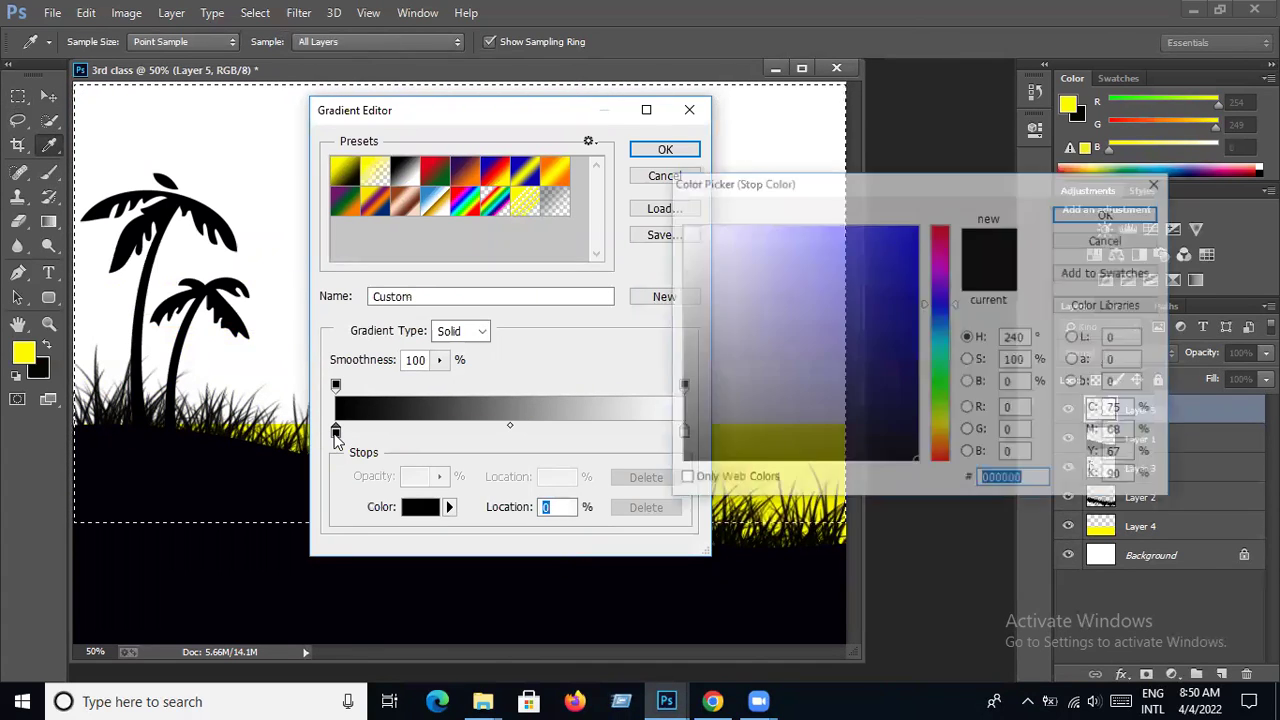
{"action": "left_click", "coordinate": [670, 700]}
{"action": "left_click", "coordinate": [842, 619]}
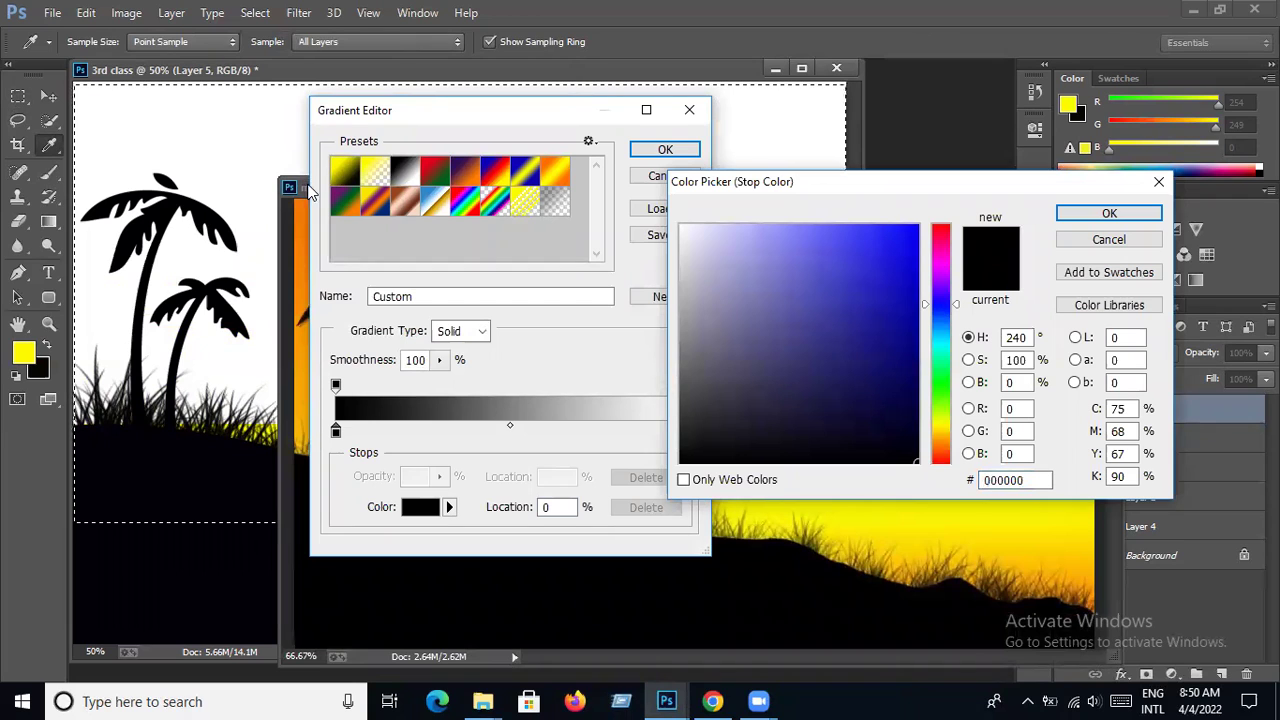
{"action": "left_click", "coordinate": [309, 196]}
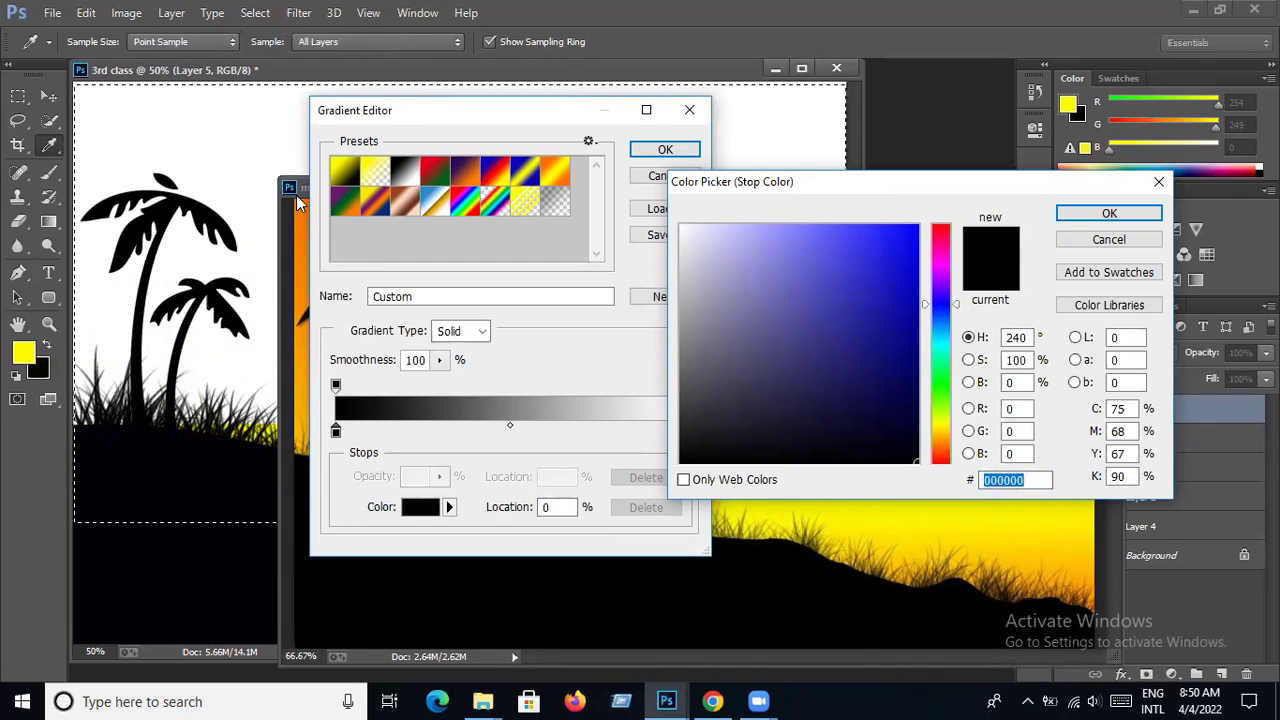
{"action": "left_click_drag", "start_coordinate": [297, 196], "coordinate": [39, 162]}
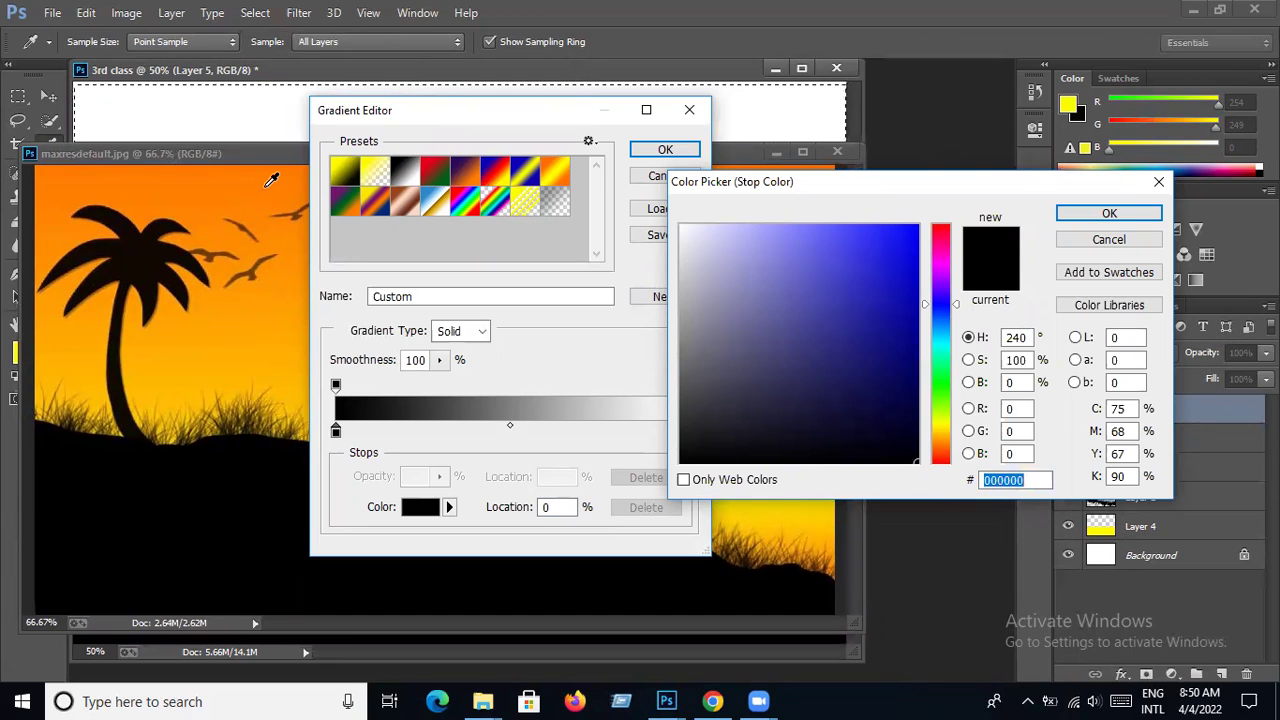
{"action": "left_click", "coordinate": [270, 180]}
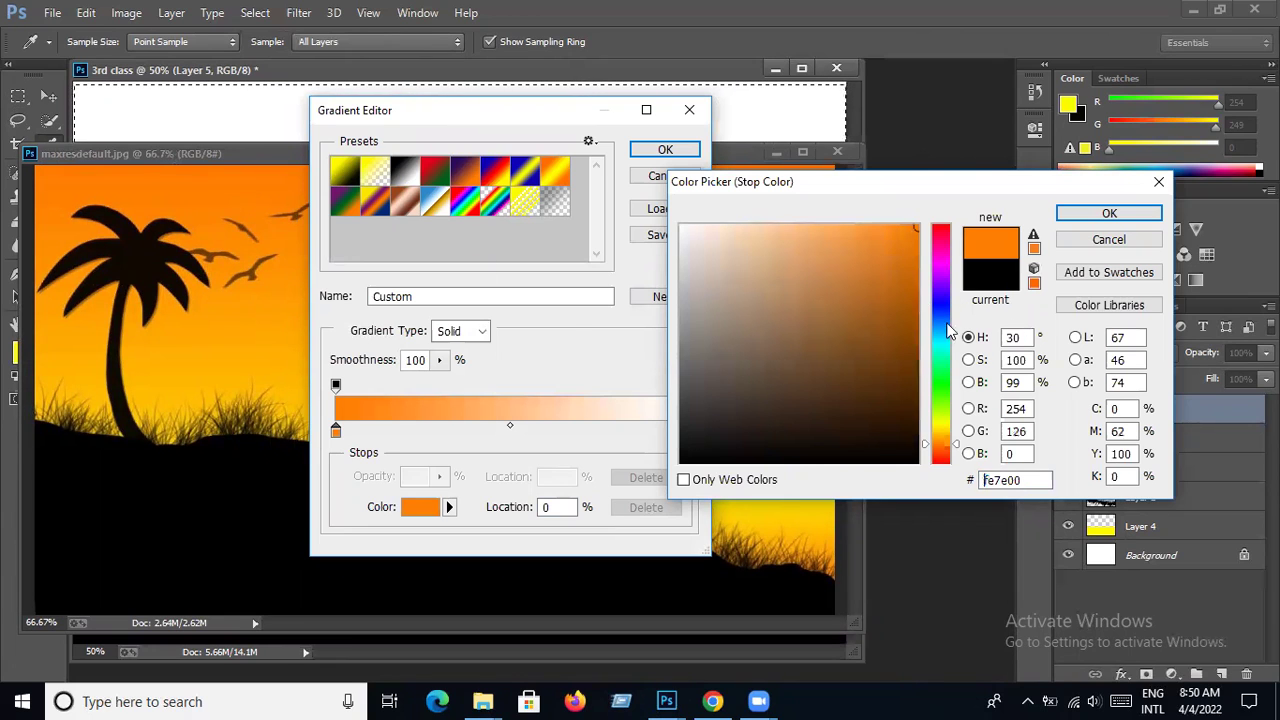
{"action": "left_click", "coordinate": [1110, 214]}
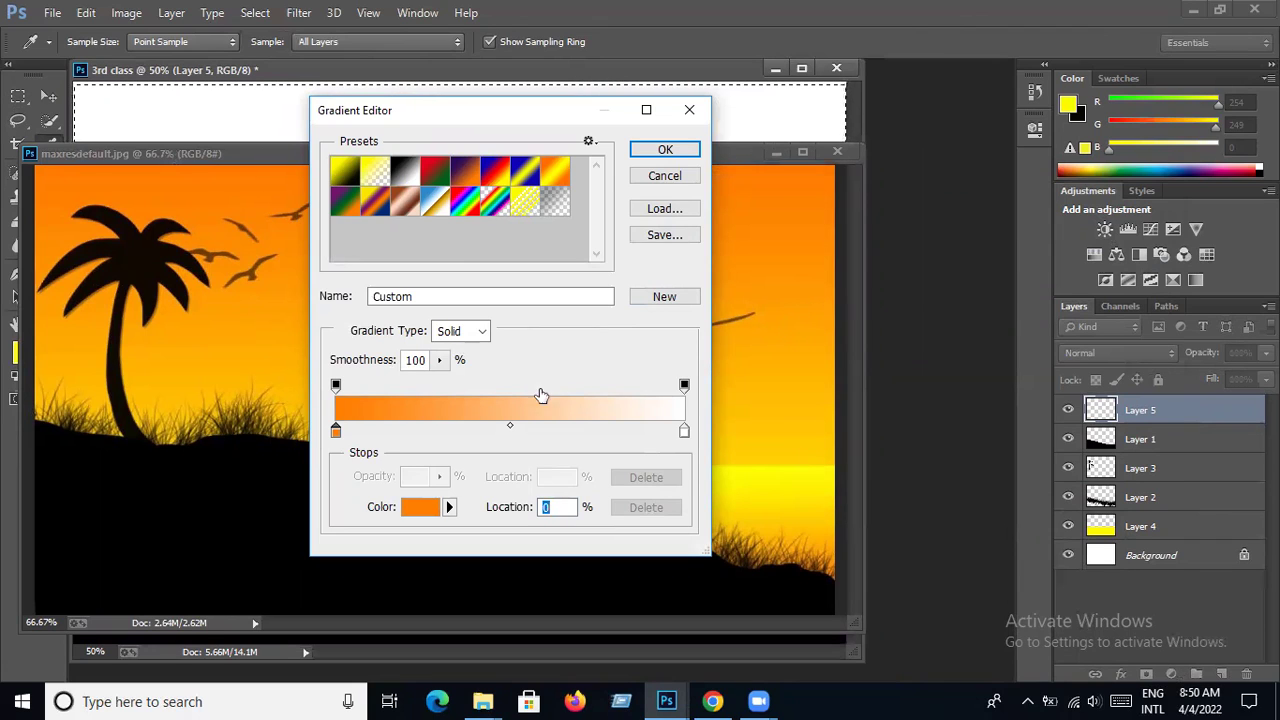
- Set the right stop to a lighter orange from the reference and accept the gradient
{"action": "left_click", "coordinate": [684, 431]}
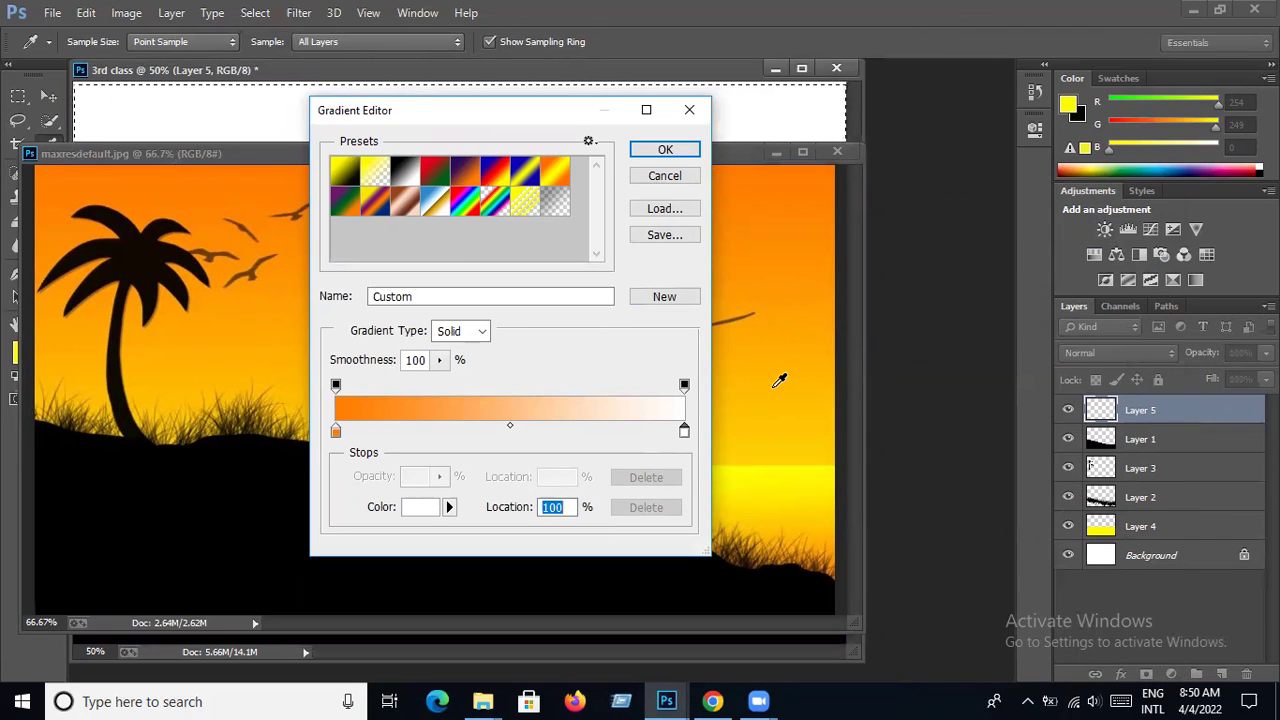
{"action": "double_click", "coordinate": [684, 431]}
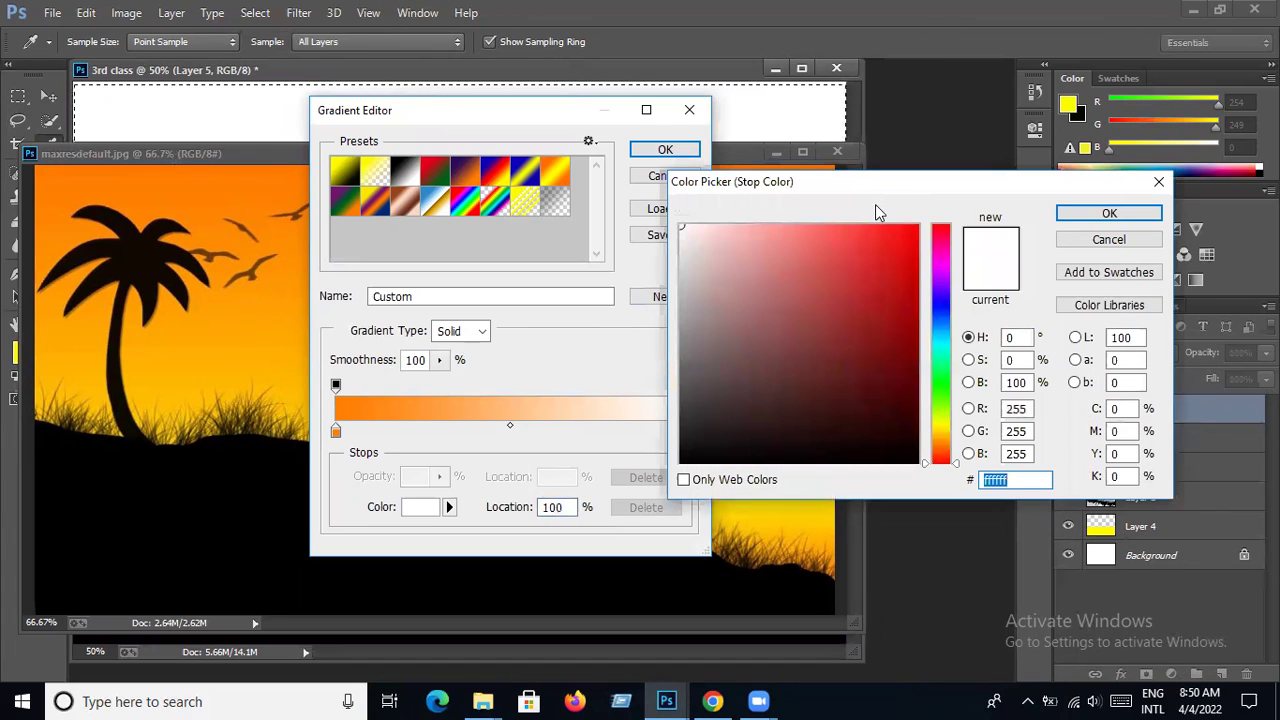
{"action": "left_click_drag", "start_coordinate": [872, 212], "coordinate": [753, 400]}
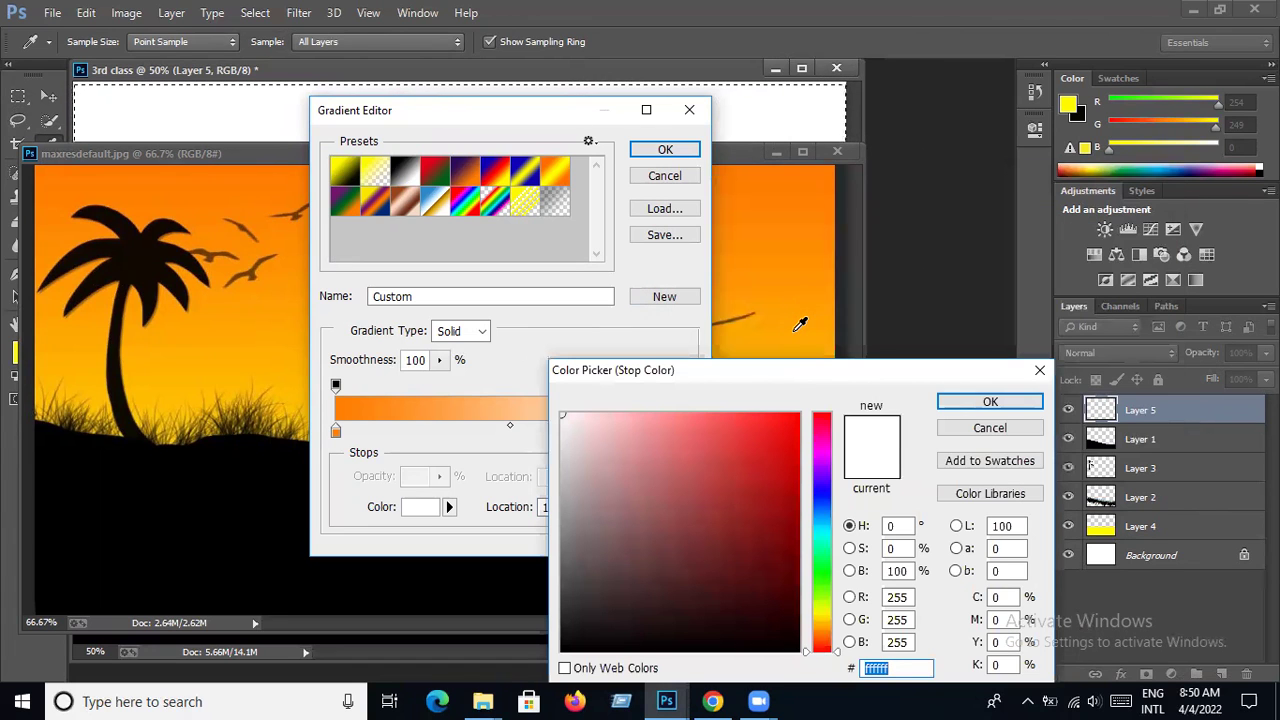
{"action": "left_click", "coordinate": [796, 330]}
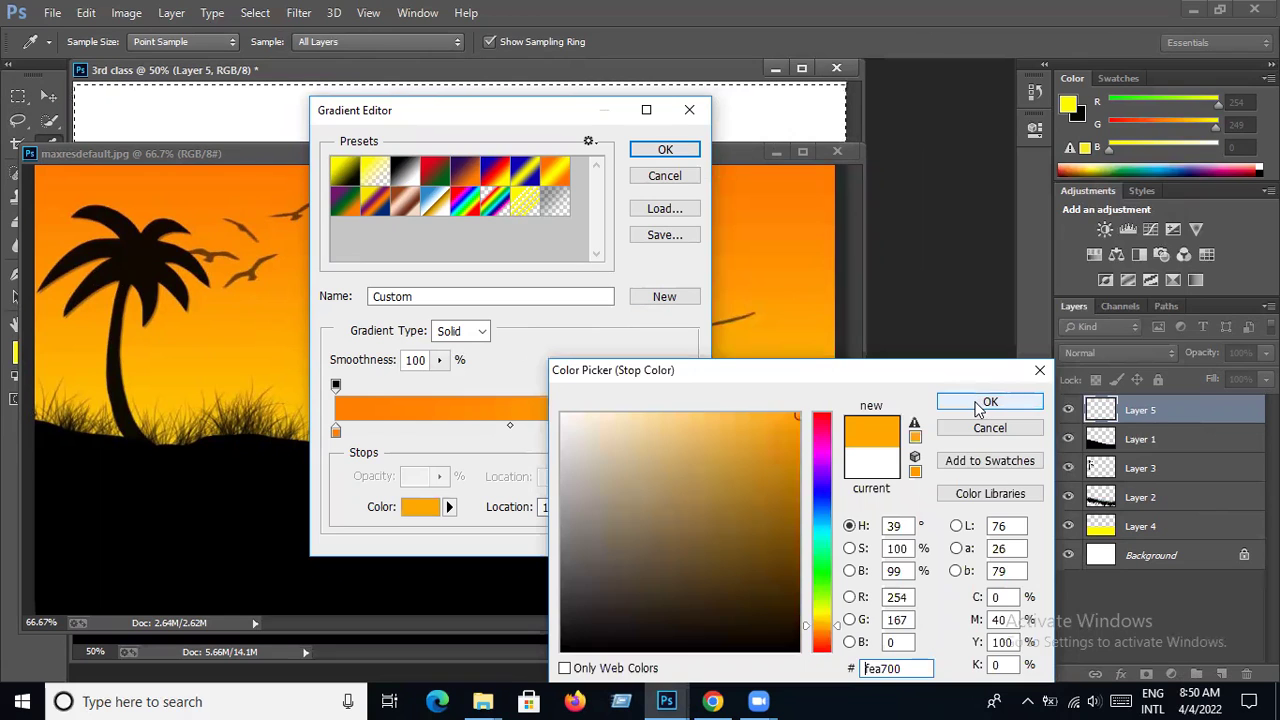
{"action": "left_click", "coordinate": [979, 408]}
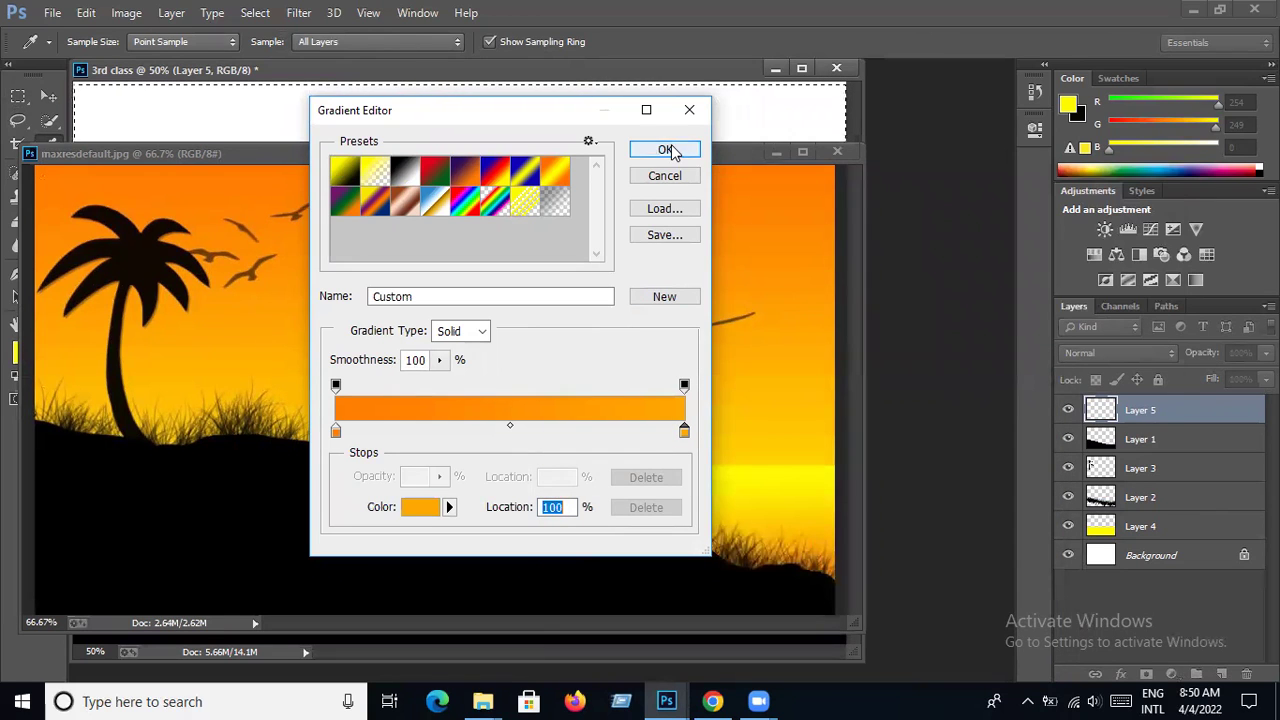
{"action": "left_click", "coordinate": [666, 150]}
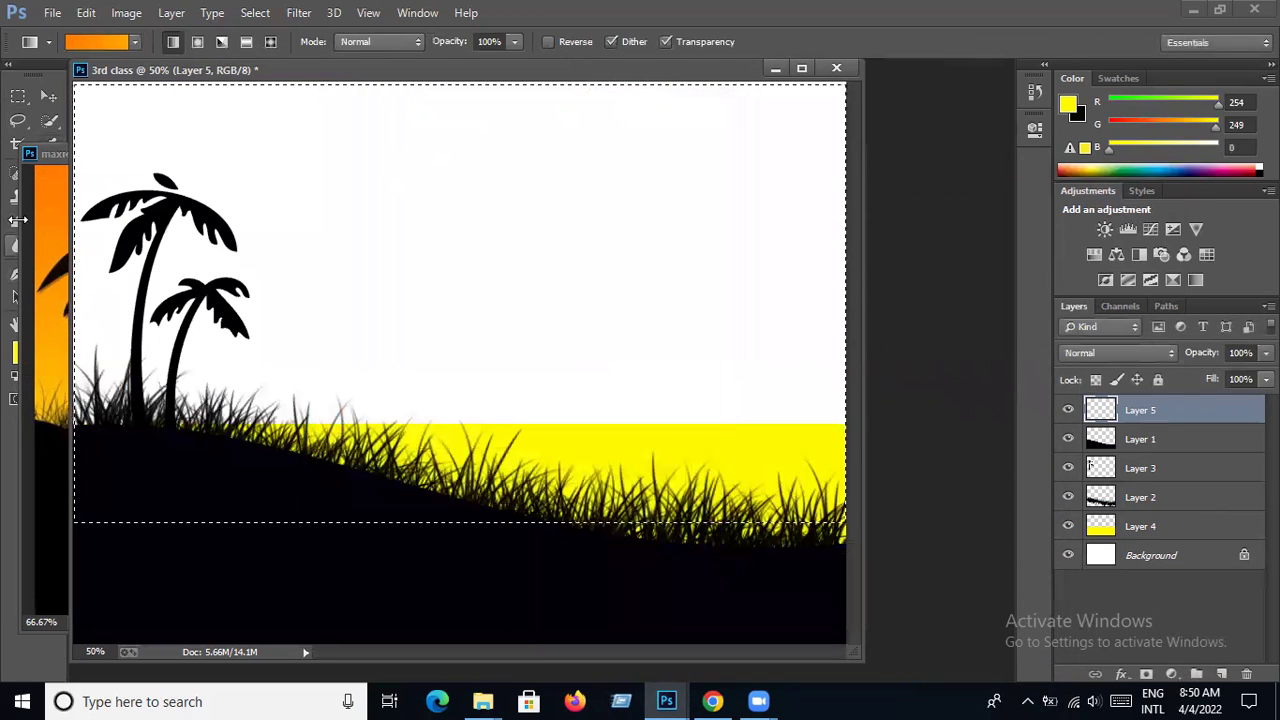
- Drag the orange gradient down through the sky selection, then deselect
{"action": "left_click_drag", "start_coordinate": [414, 69], "coordinate": [323, 143]}
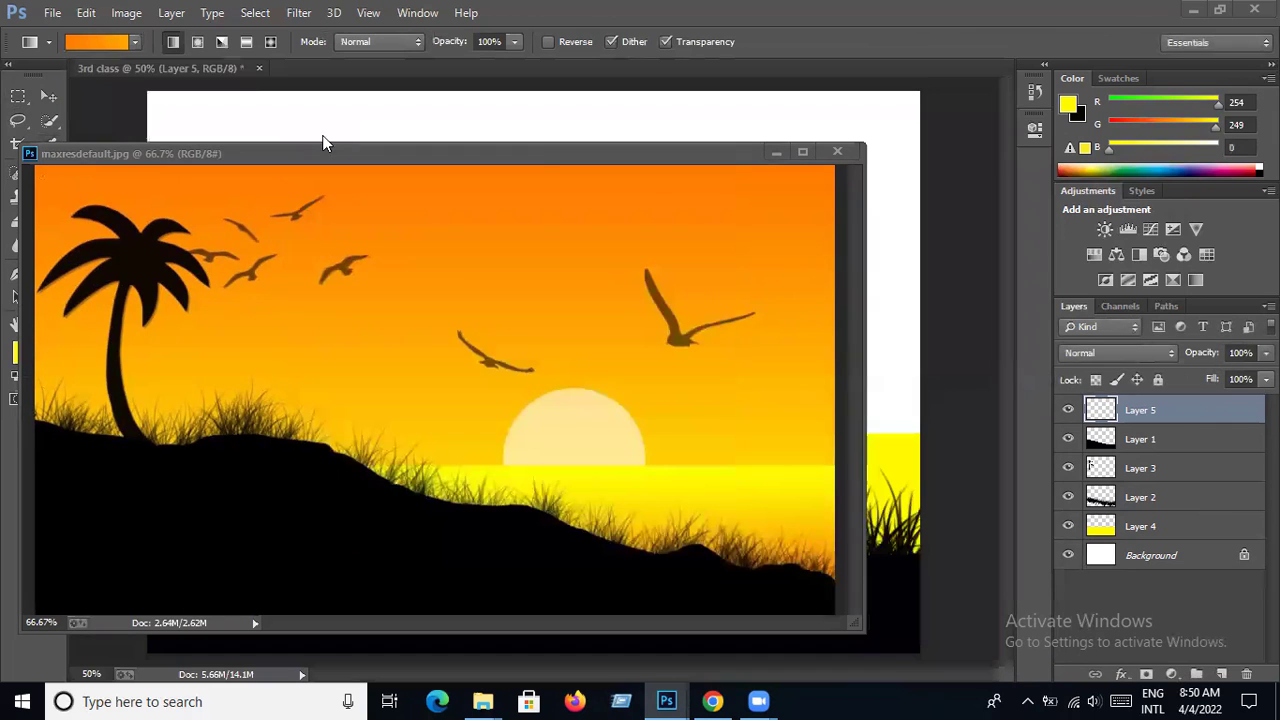
{"action": "left_click", "coordinate": [776, 151]}
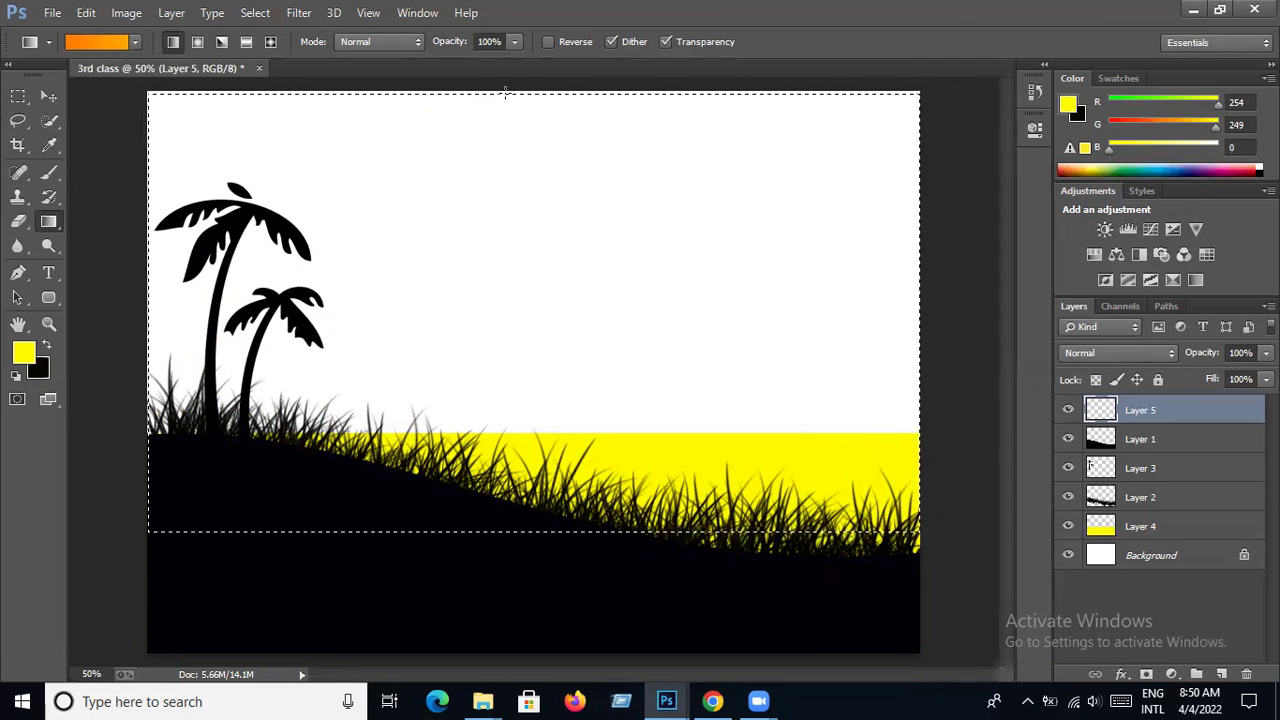
{"action": "left_click_drag", "start_coordinate": [505, 93], "coordinate": [518, 529]}
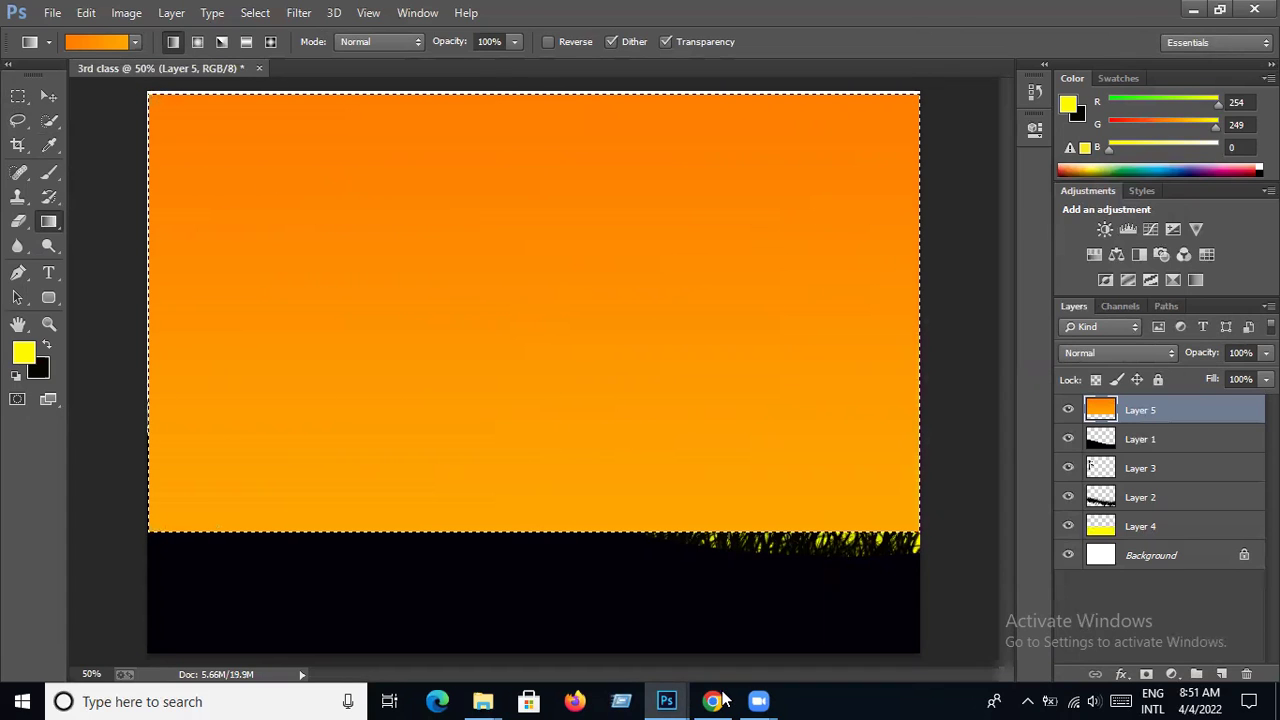
{"action": "left_click", "coordinate": [250, 13]}
{"action": "left_click", "coordinate": [266, 48]}
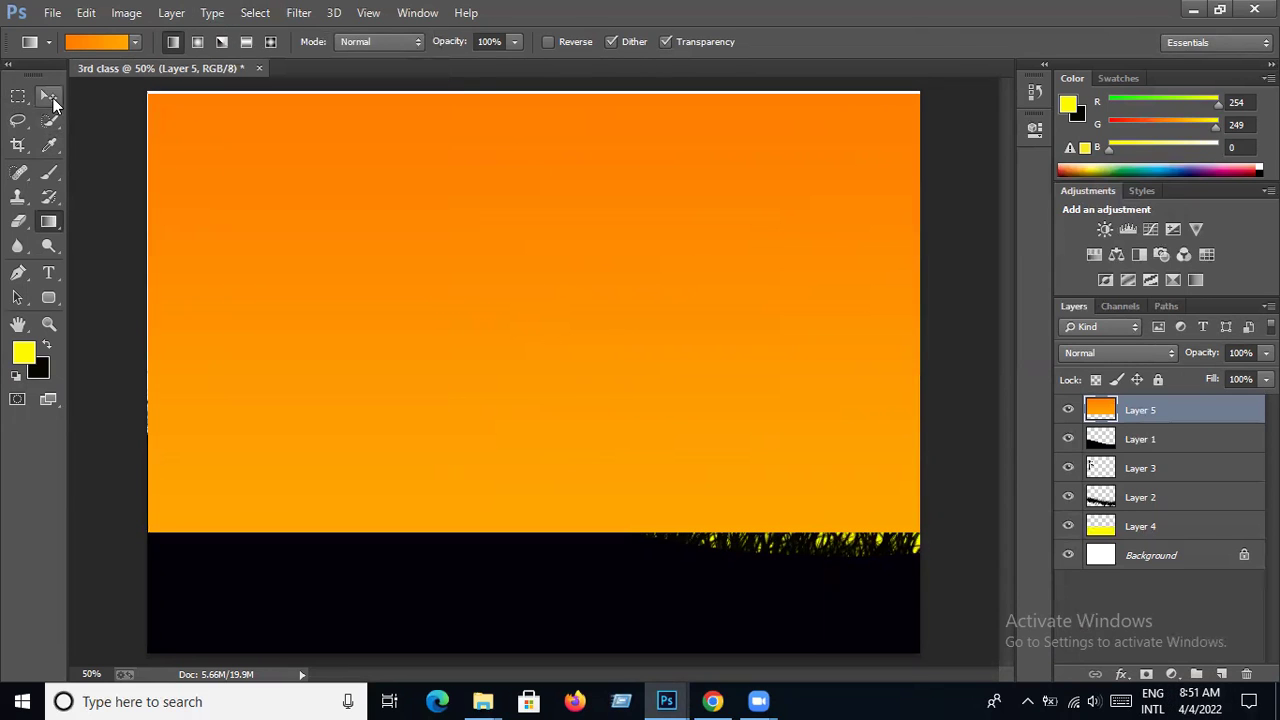
- Move Layer 5 below Layer 4 and stretch it to 100.12% width and 100.64% height
{"action": "left_click", "coordinate": [48, 96]}
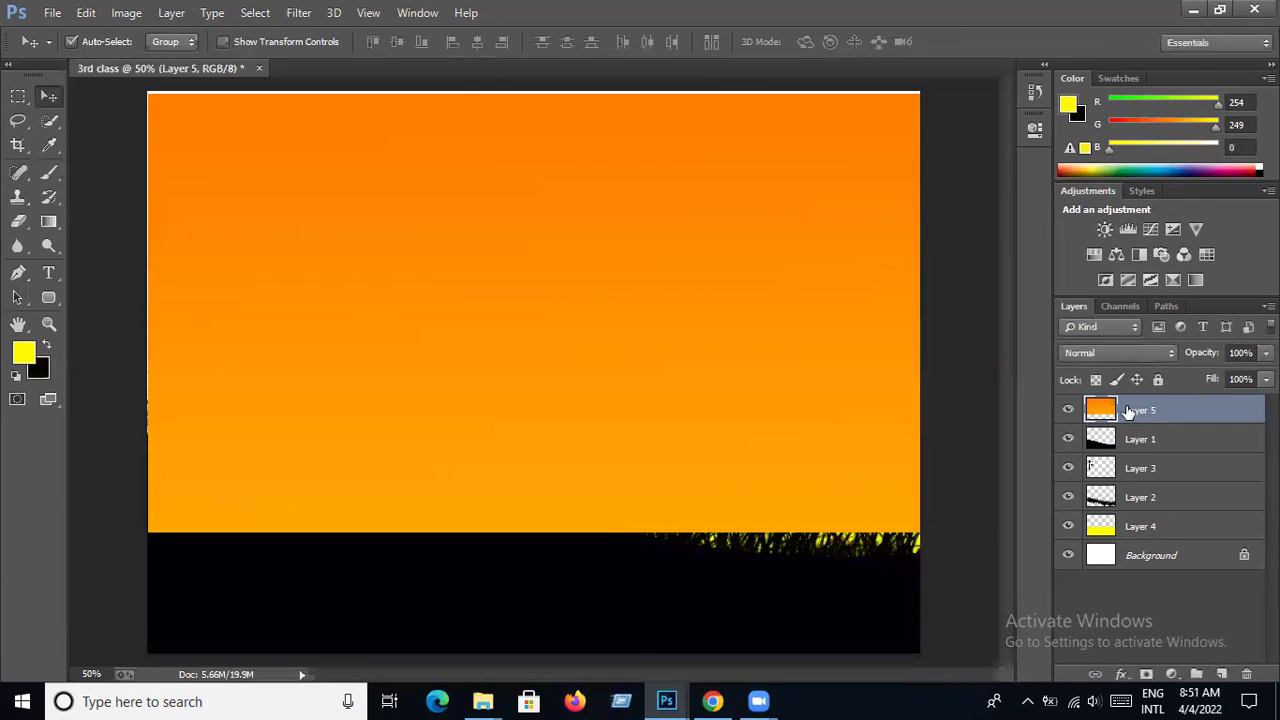
{"action": "left_click_drag", "start_coordinate": [1128, 410], "coordinate": [1134, 537]}
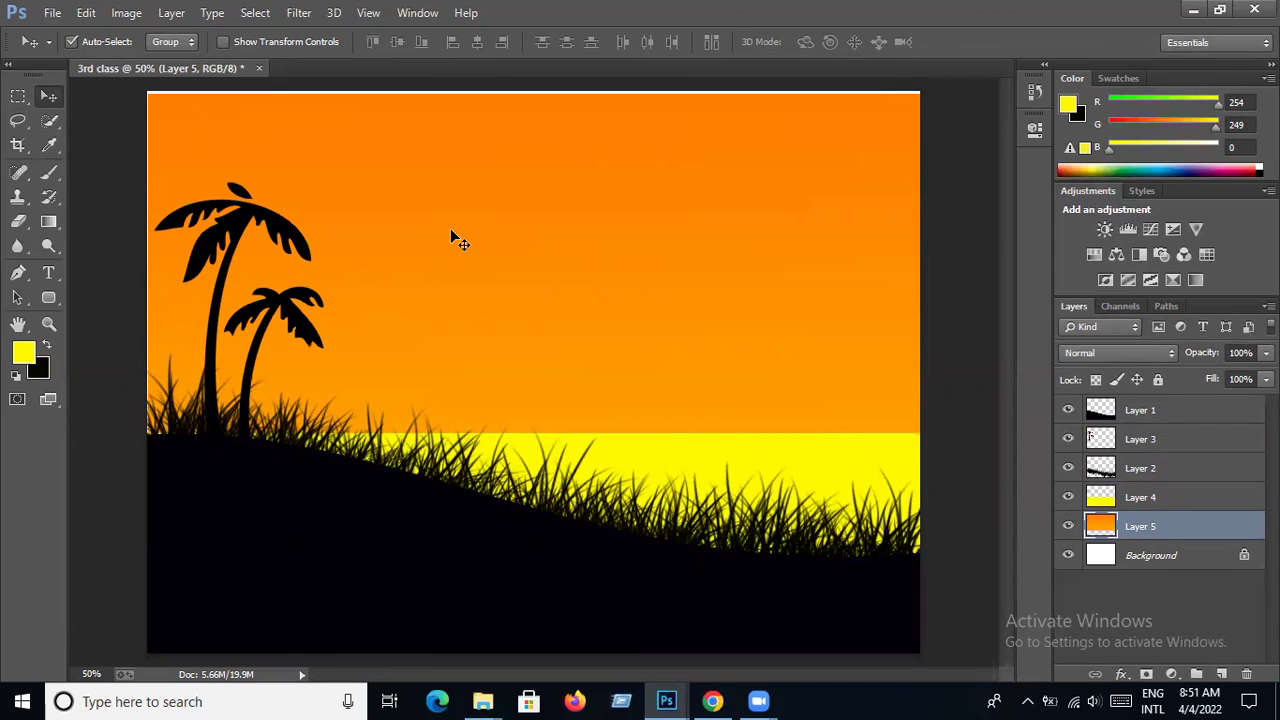
{"action": "key", "text": "ctrl+t"}
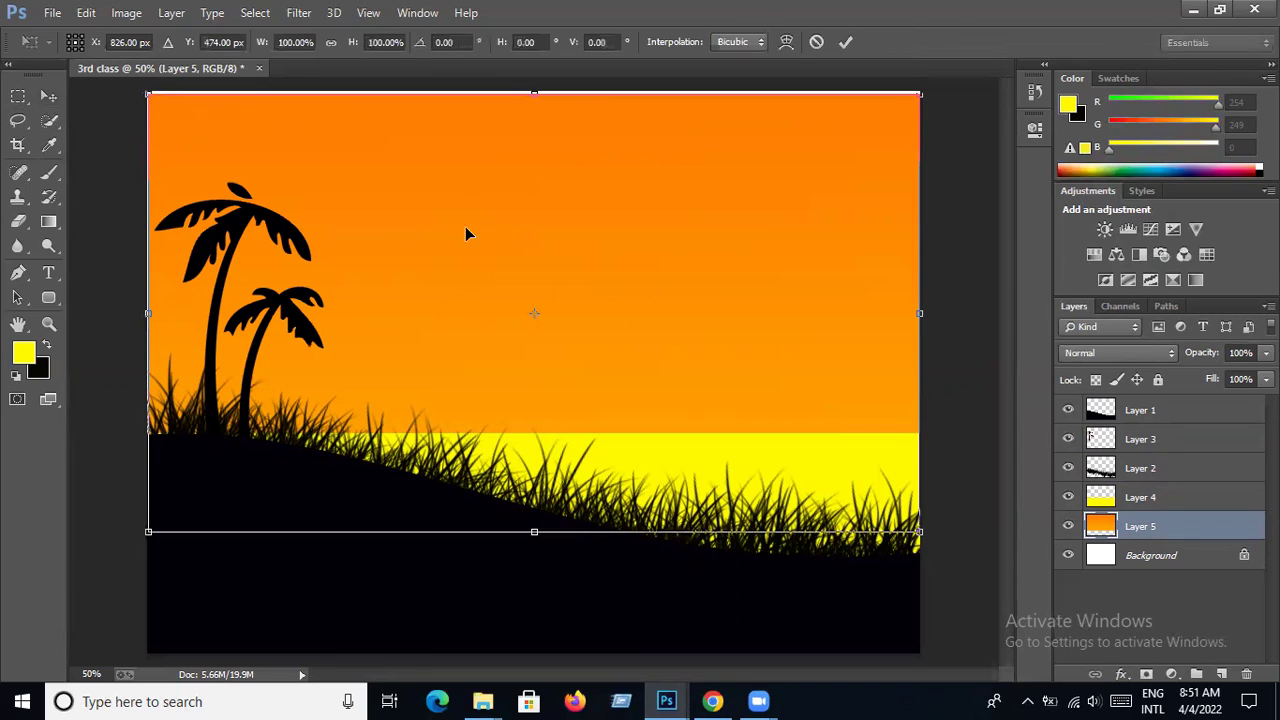
{"action": "left_click_drag", "start_coordinate": [534, 92], "coordinate": [534, 89]}
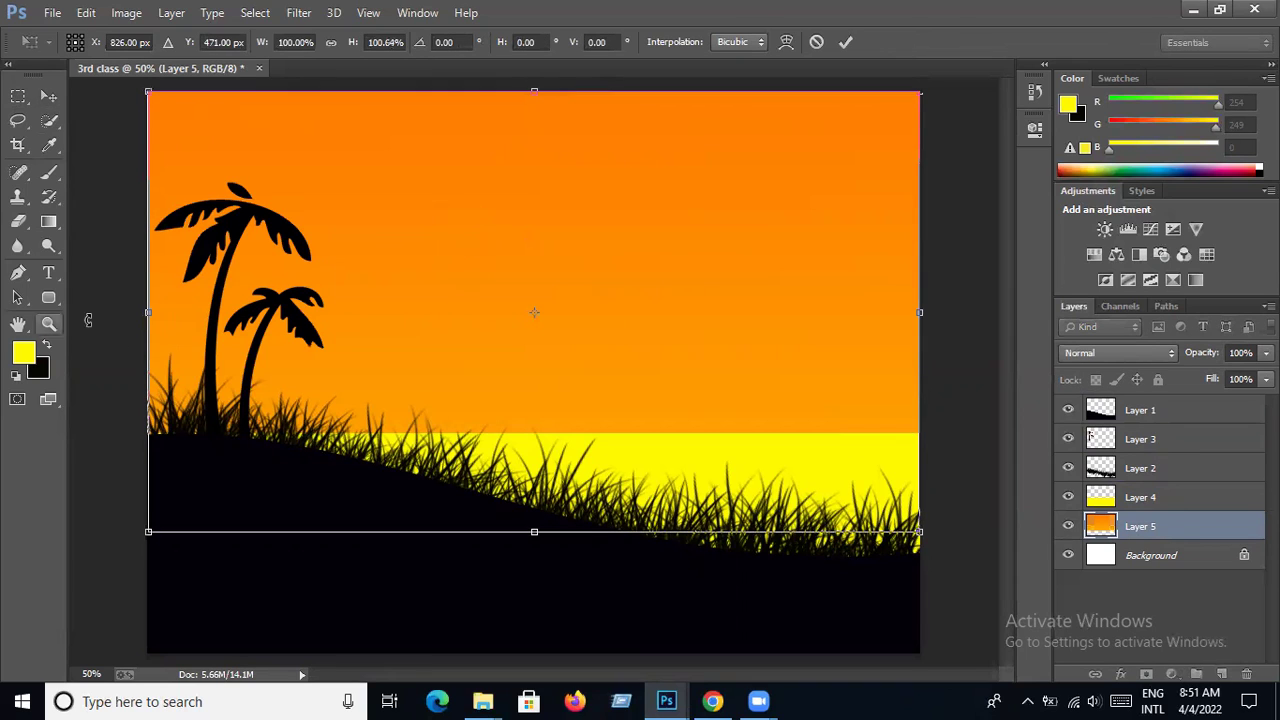
{"action": "left_click_drag", "start_coordinate": [148, 312], "coordinate": [147, 311]}
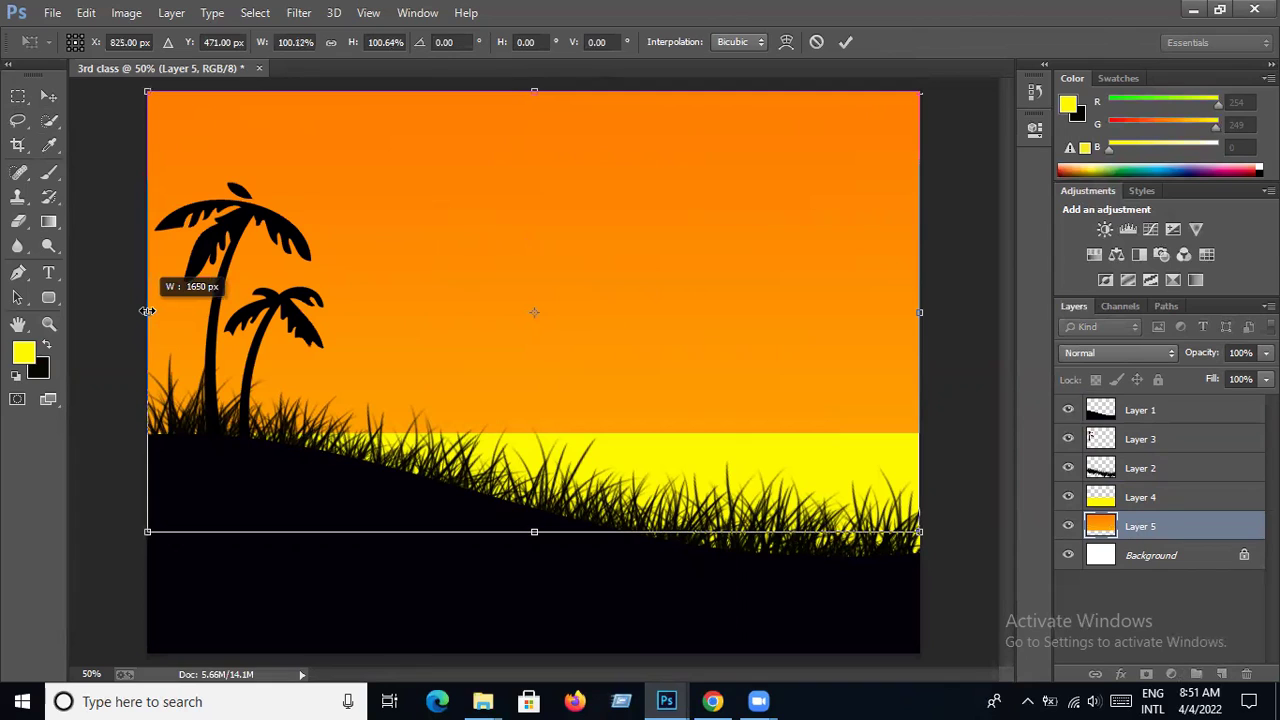
{"action": "key", "text": "Return"}
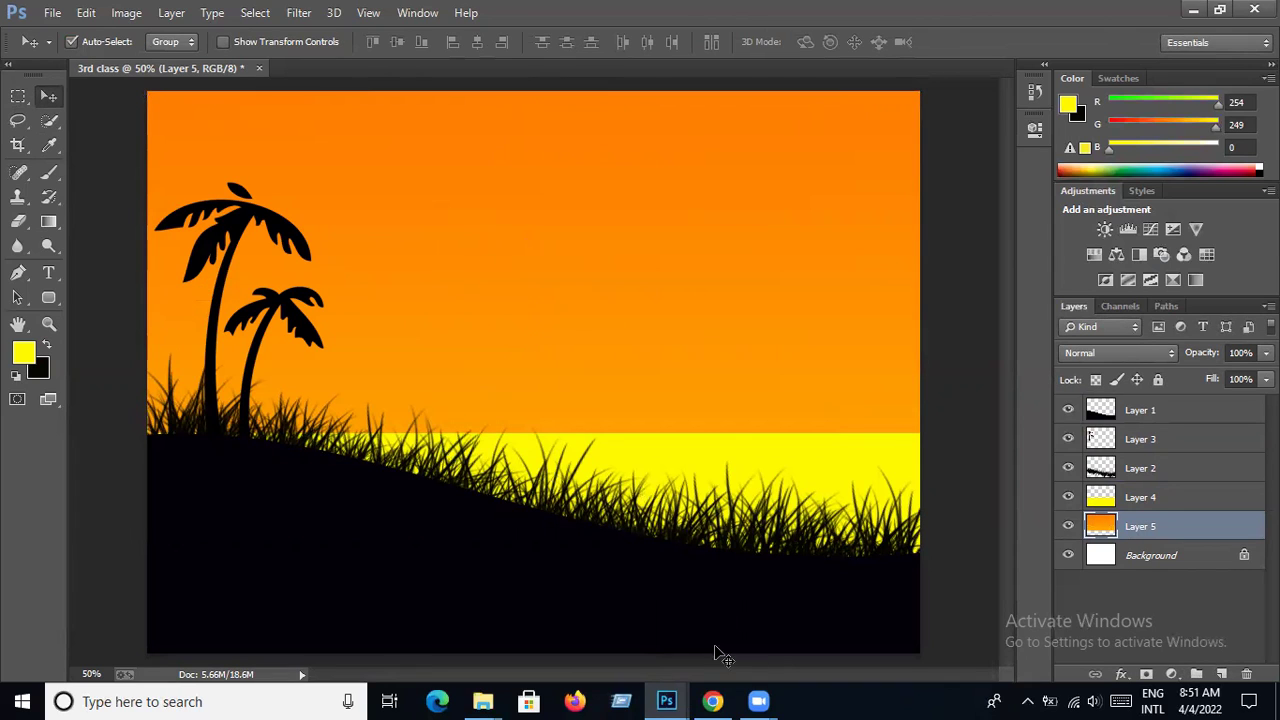
- Check the reference sunset photo, then make Layer 1 the active layer
{"action": "left_click", "coordinate": [675, 700]}
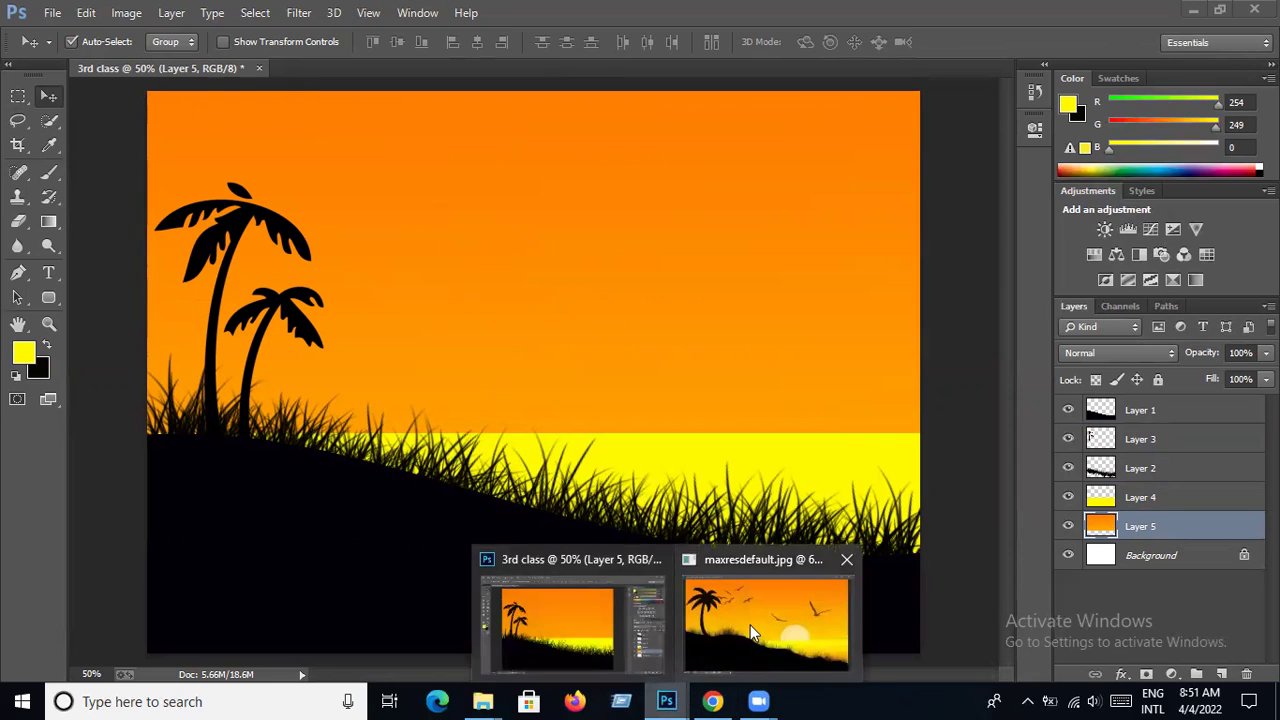
{"action": "left_click", "coordinate": [765, 615]}
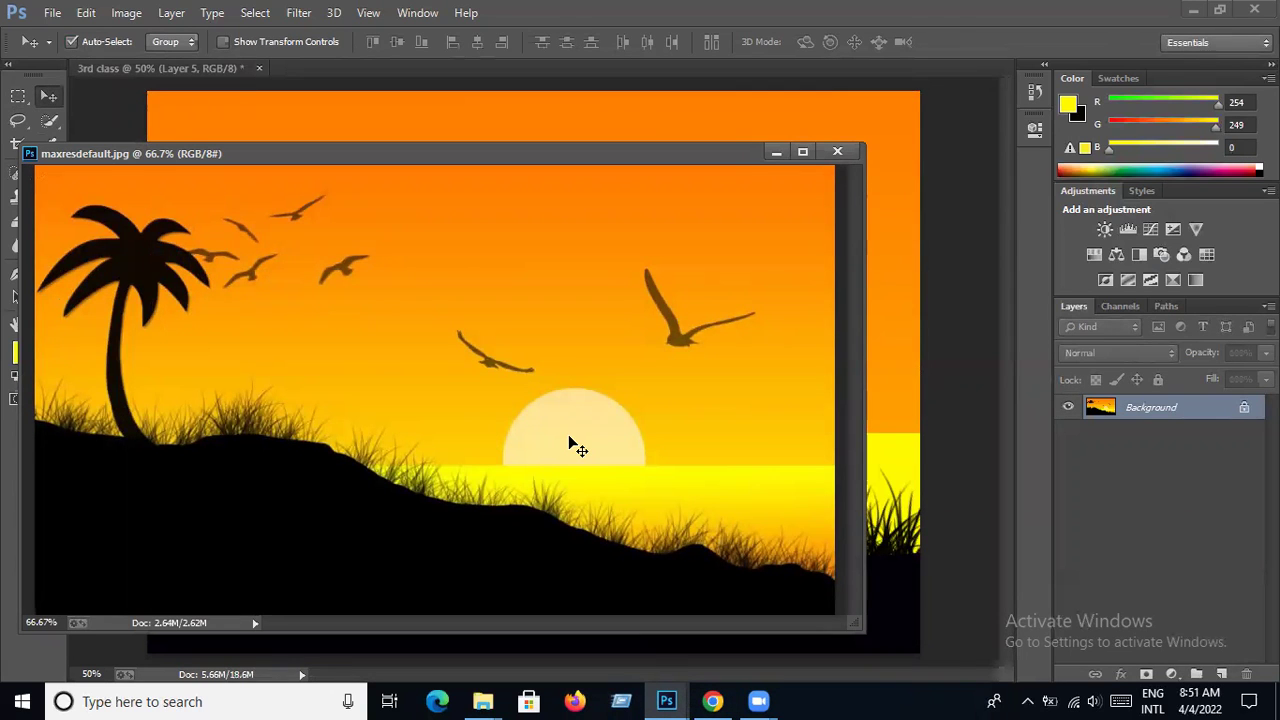
{"action": "left_click", "coordinate": [777, 155]}
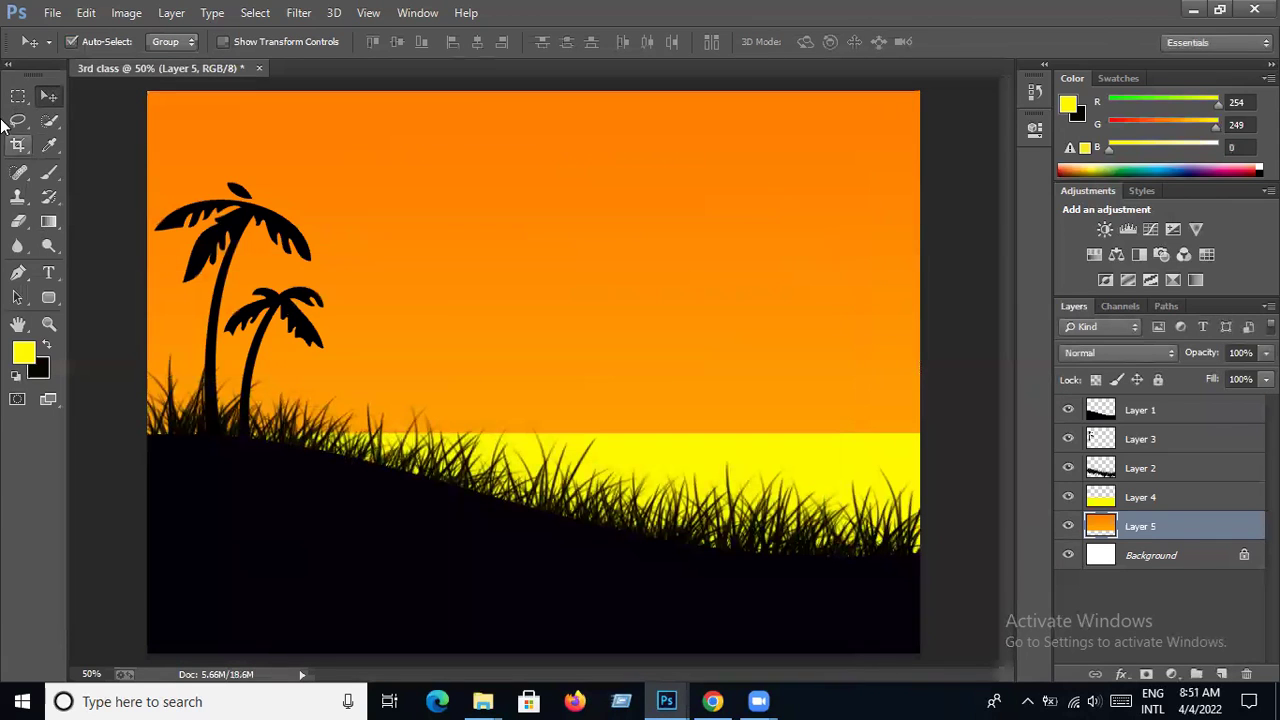
{"action": "left_click", "coordinate": [23, 99]}
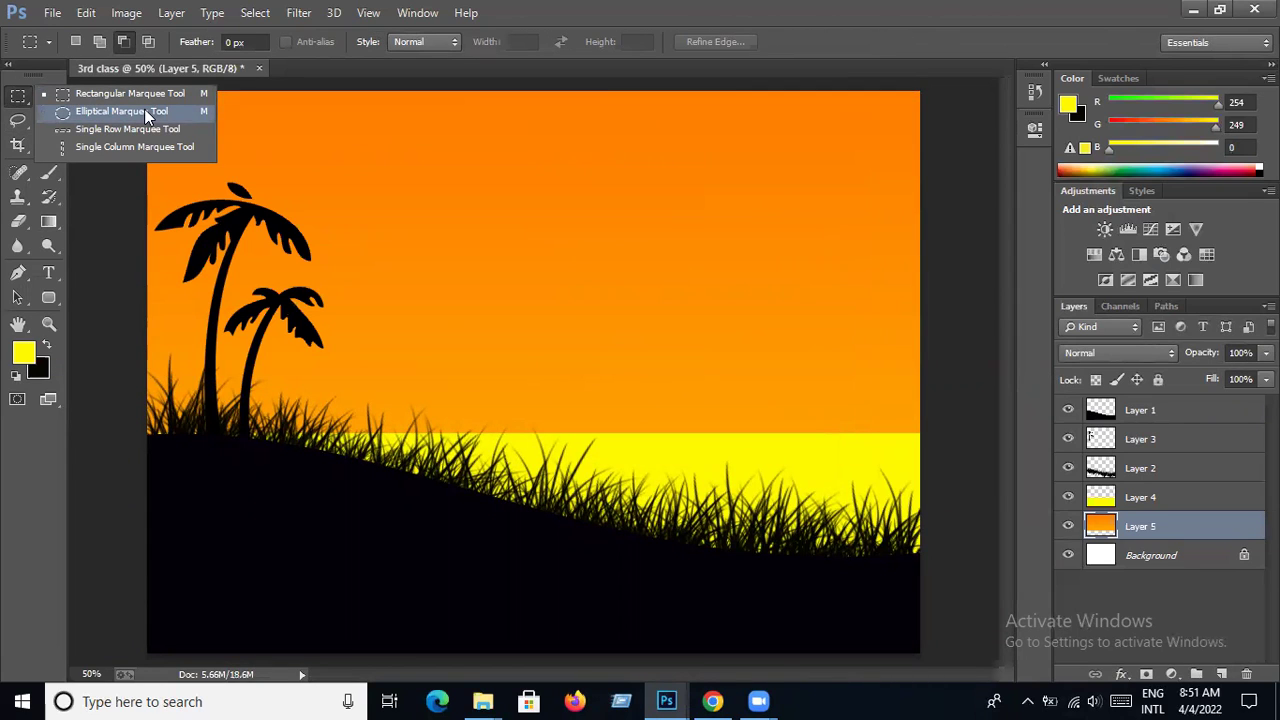
{"action": "left_click", "coordinate": [1140, 412]}
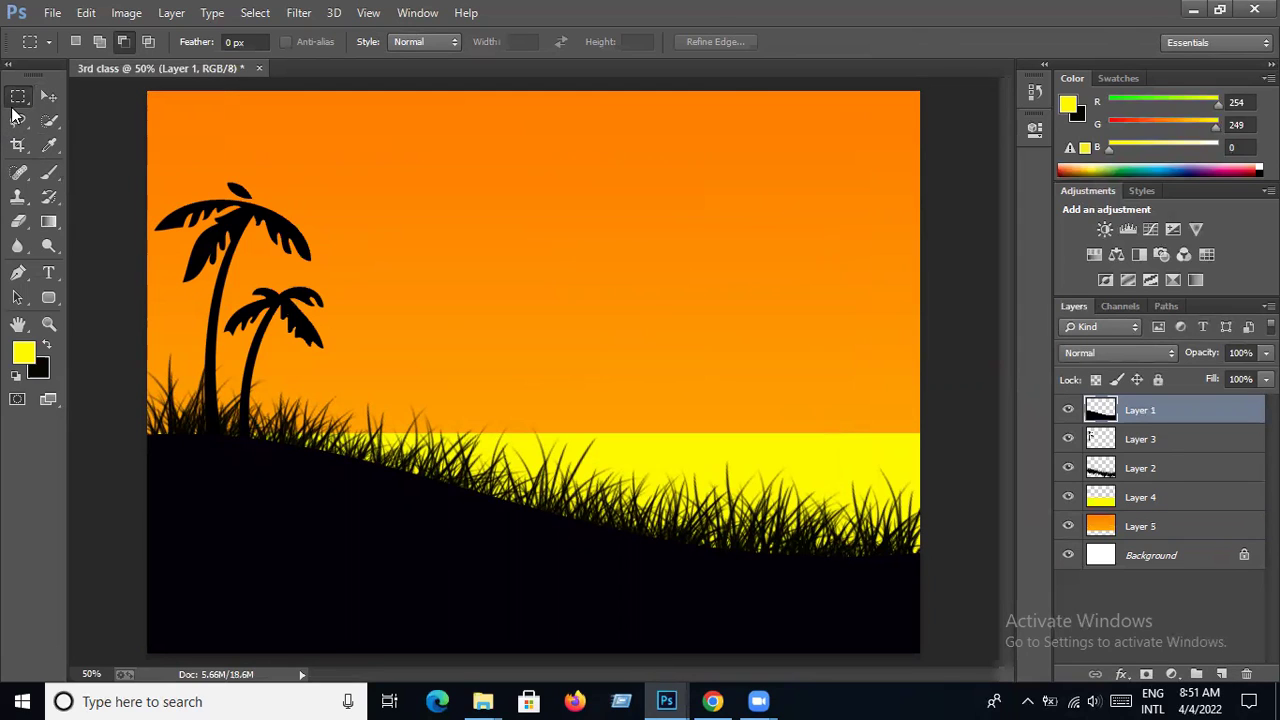
- Draw a roughly 396 × 372 px elliptical sun selection straddling the horizon
{"action": "right_click", "coordinate": [18, 97]}
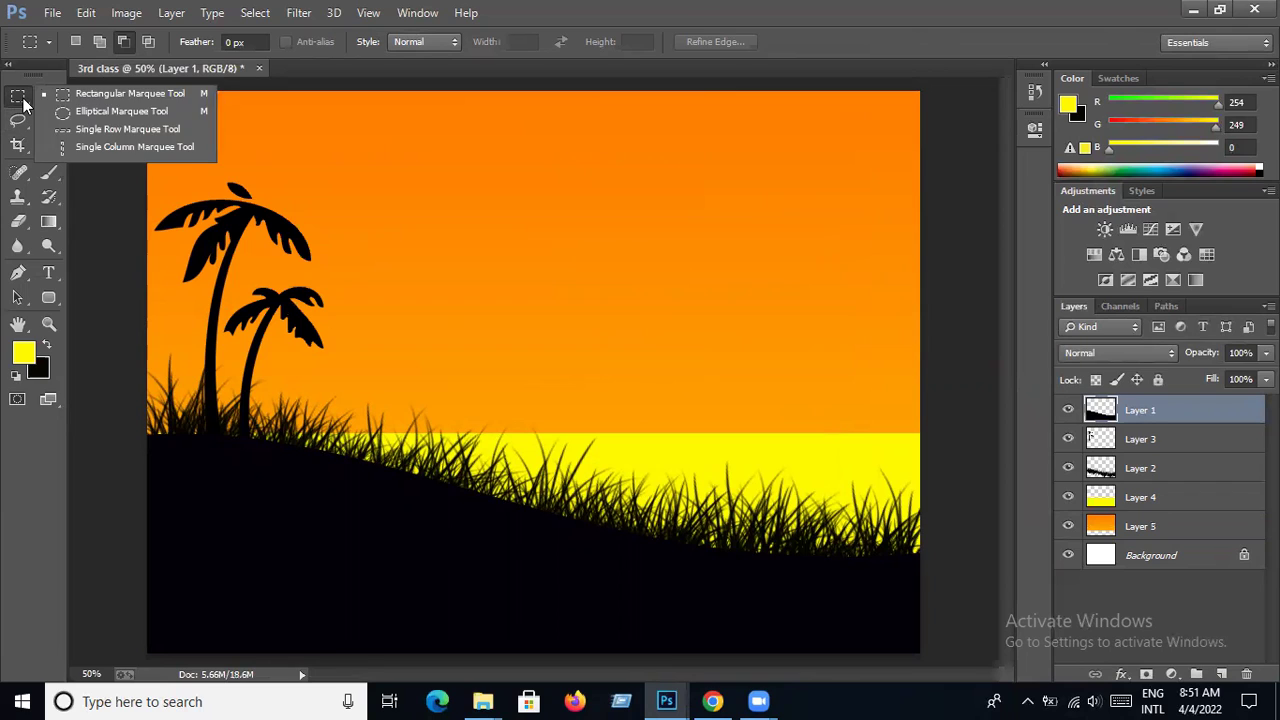
{"action": "left_click", "coordinate": [76, 110]}
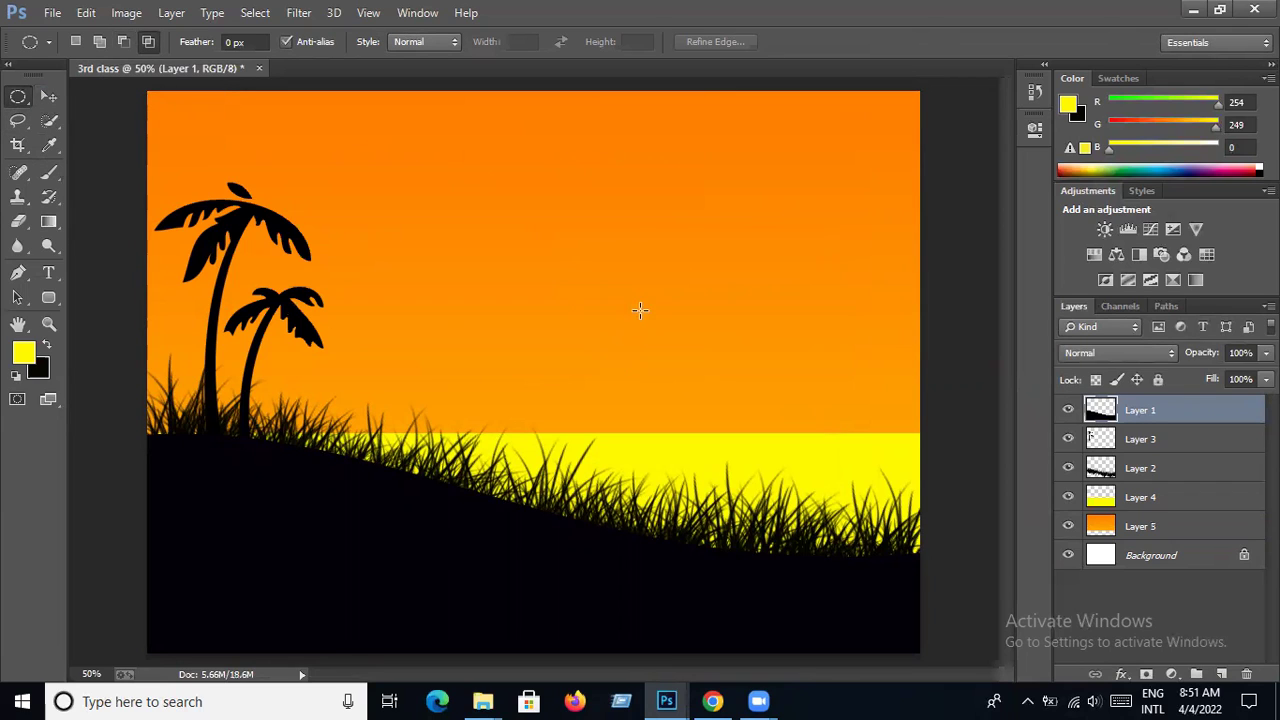
{"action": "left_click_drag", "start_coordinate": [712, 334], "coordinate": [823, 481]}
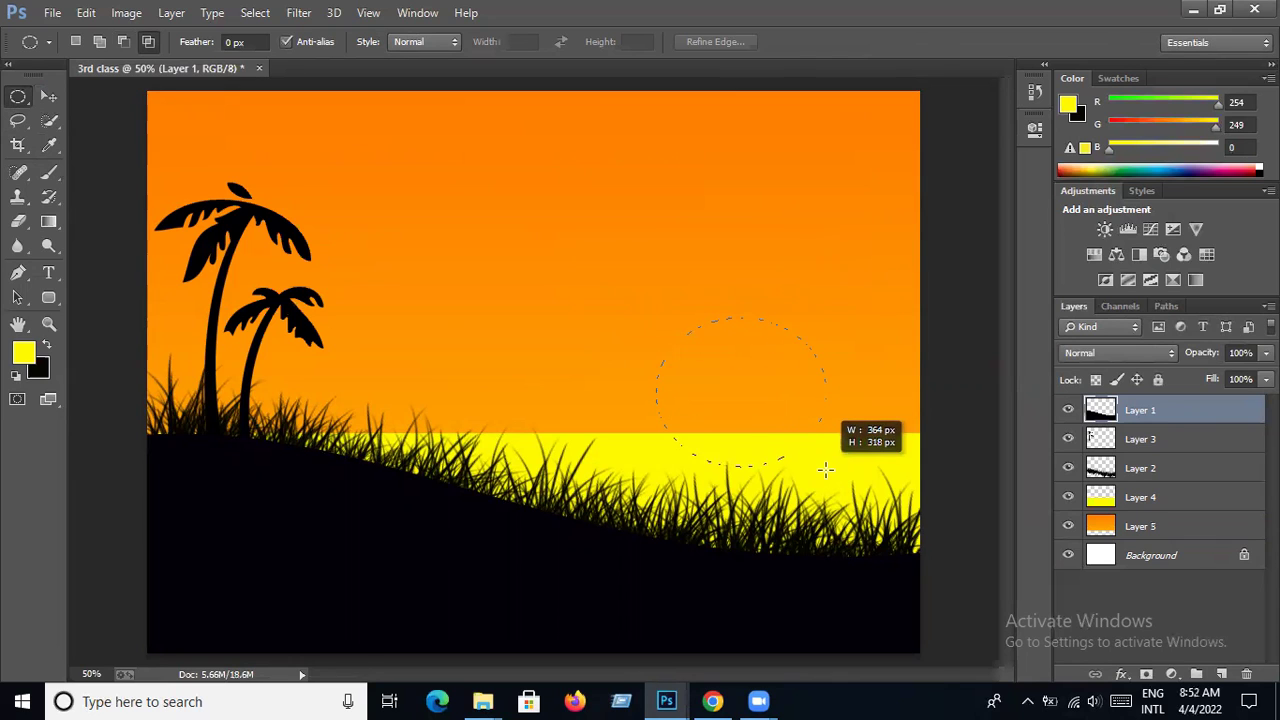
{"action": "left_click_drag", "start_coordinate": [823, 481], "coordinate": [840, 488]}
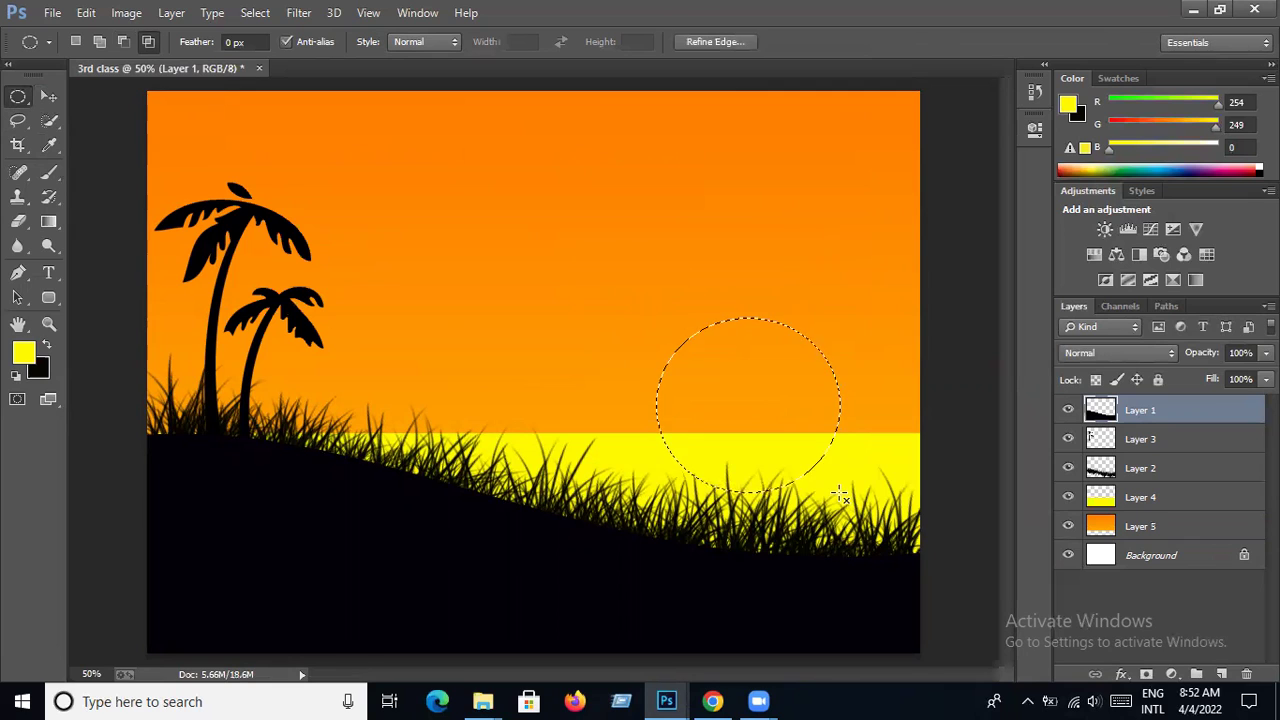
{"action": "left_click", "coordinate": [681, 700]}
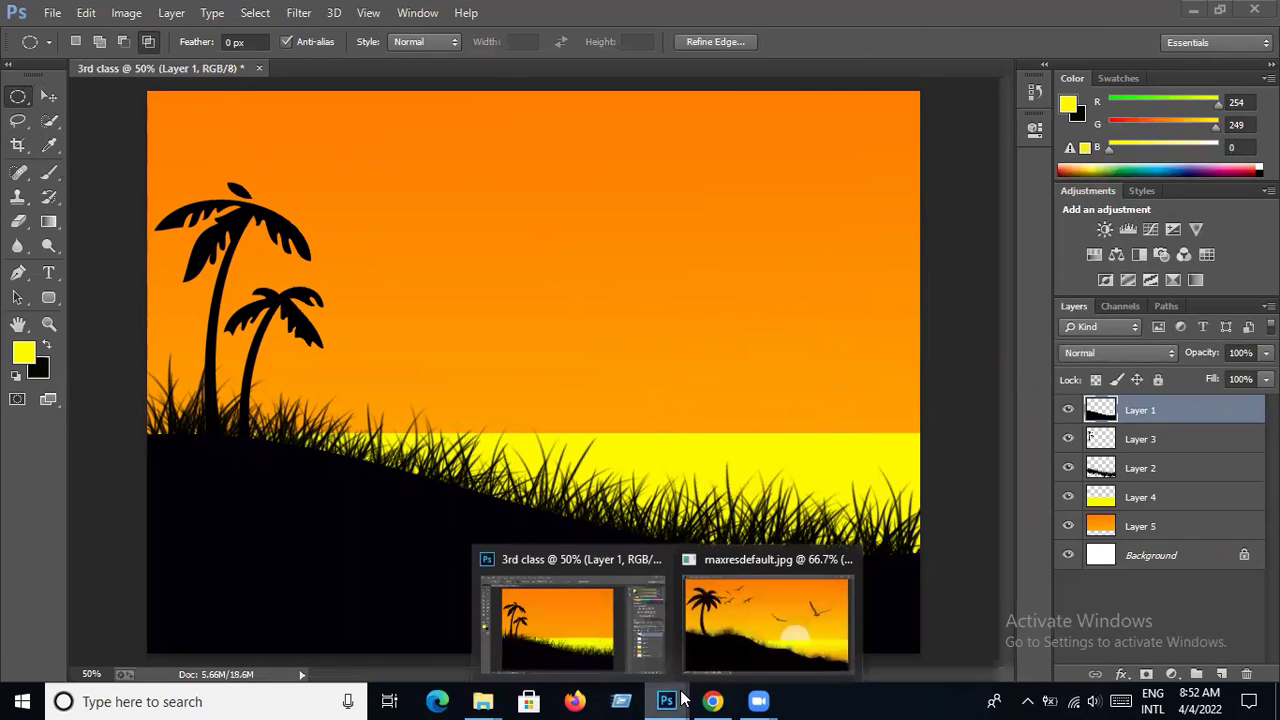
{"action": "left_click", "coordinate": [759, 619]}
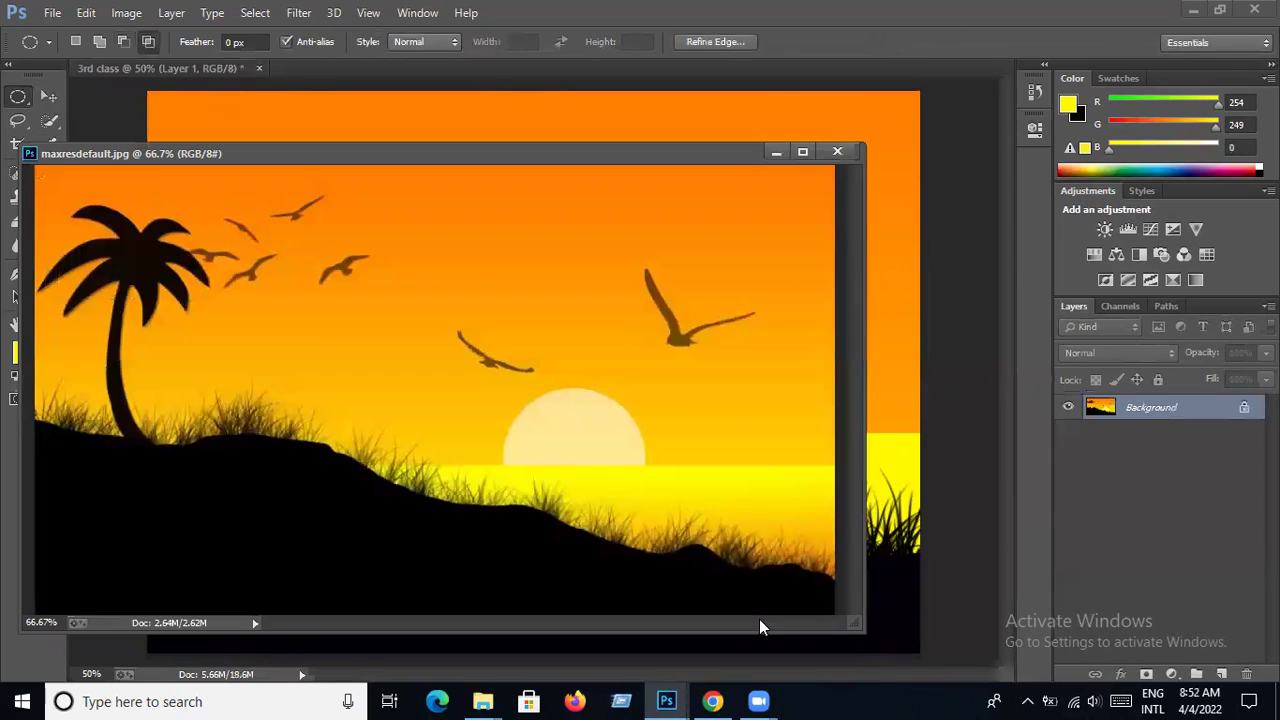
{"action": "left_click", "coordinate": [773, 155]}
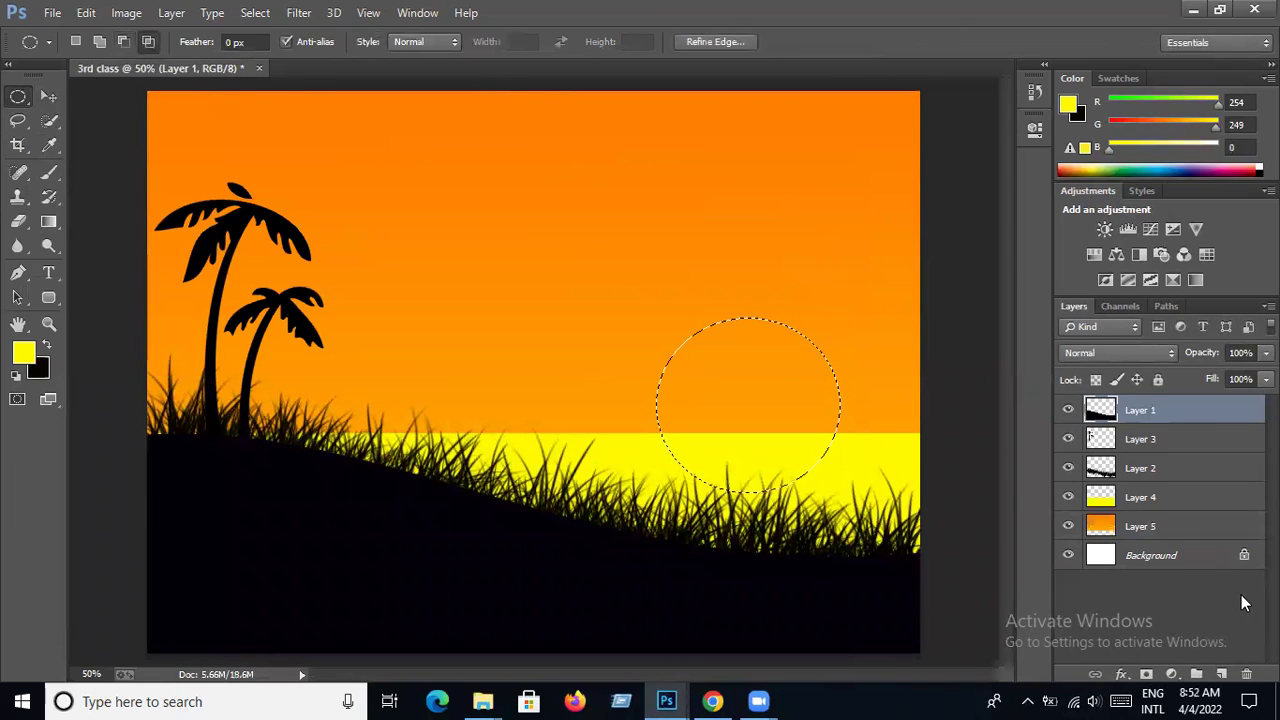
- On a new Layer 6, fill the round selection with cream #efefd9 and deselect
{"action": "left_click", "coordinate": [1221, 674]}
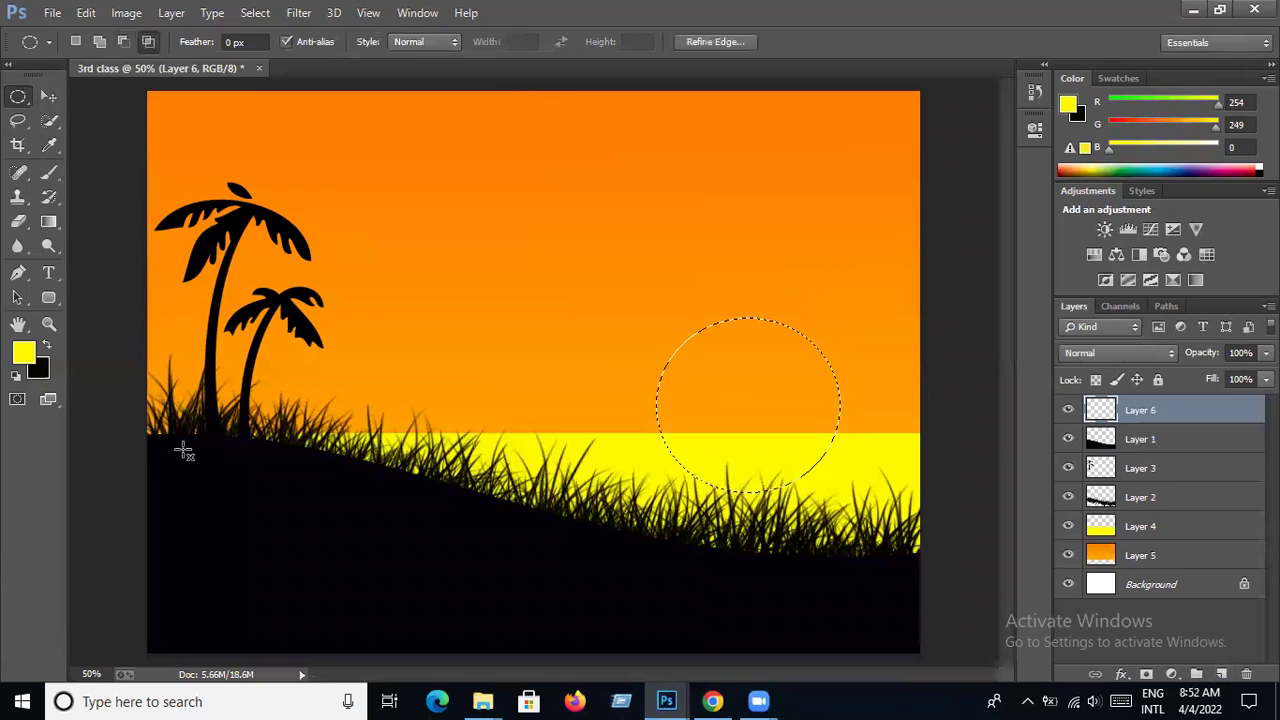
{"action": "left_click", "coordinate": [23, 352]}
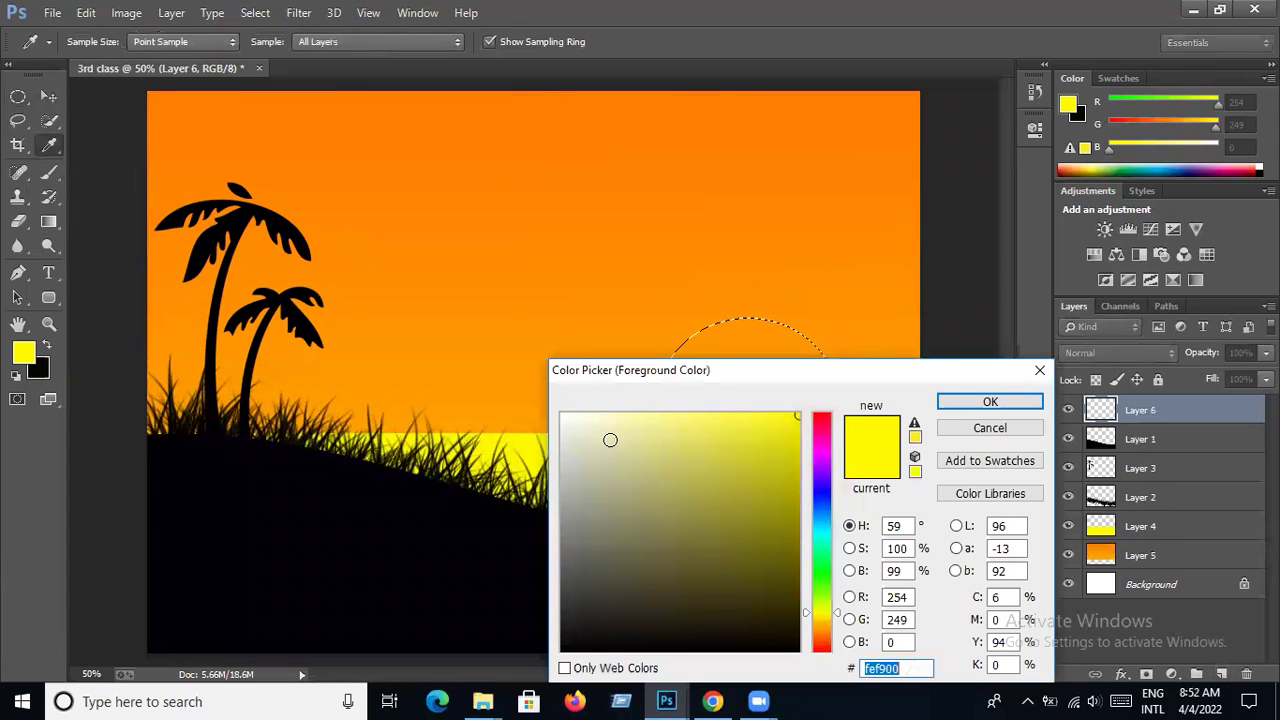
{"action": "type", "text": "efefd9"}
{"action": "left_click", "coordinate": [990, 401]}
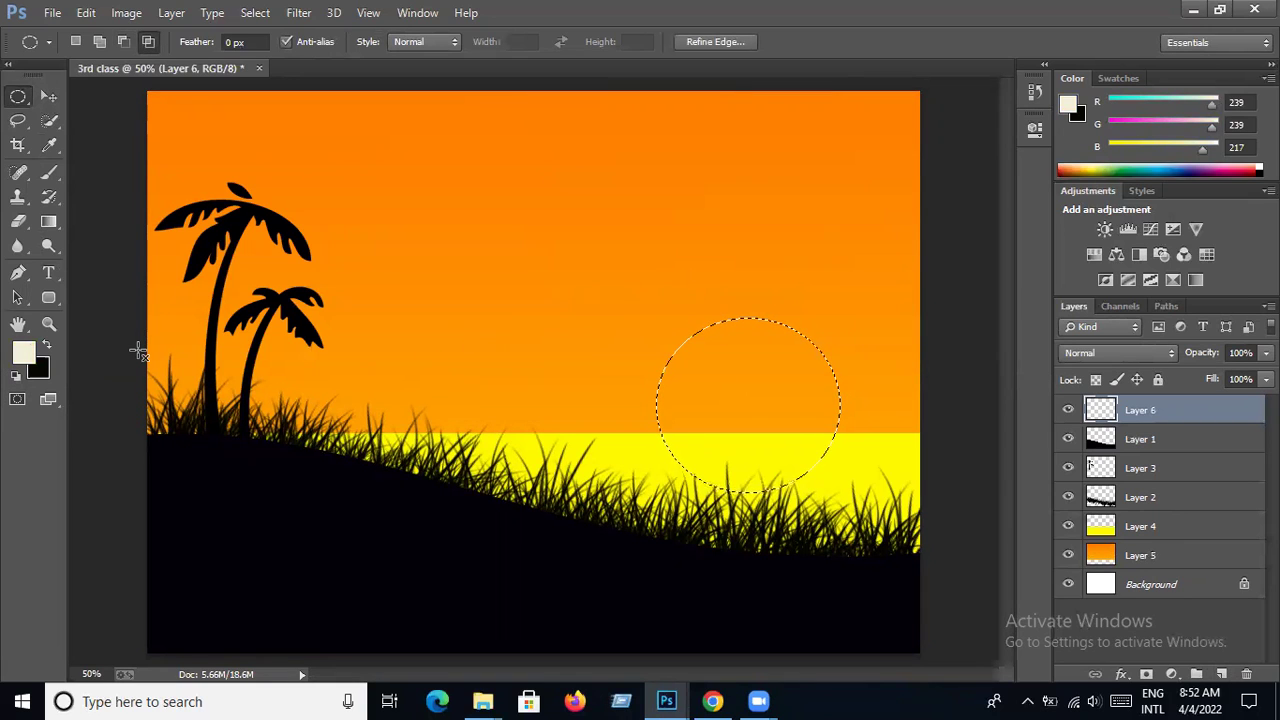
{"action": "key", "text": "alt+BackSpace"}
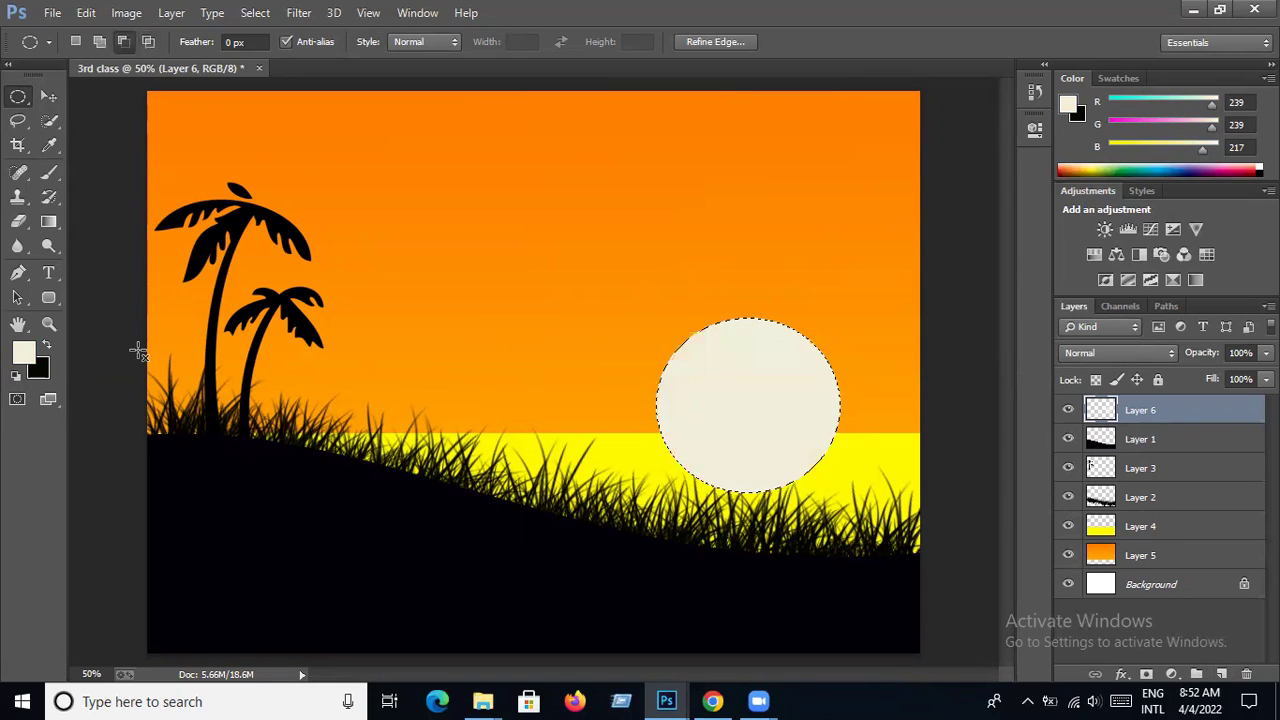
{"action": "key", "text": "ctrl+d"}
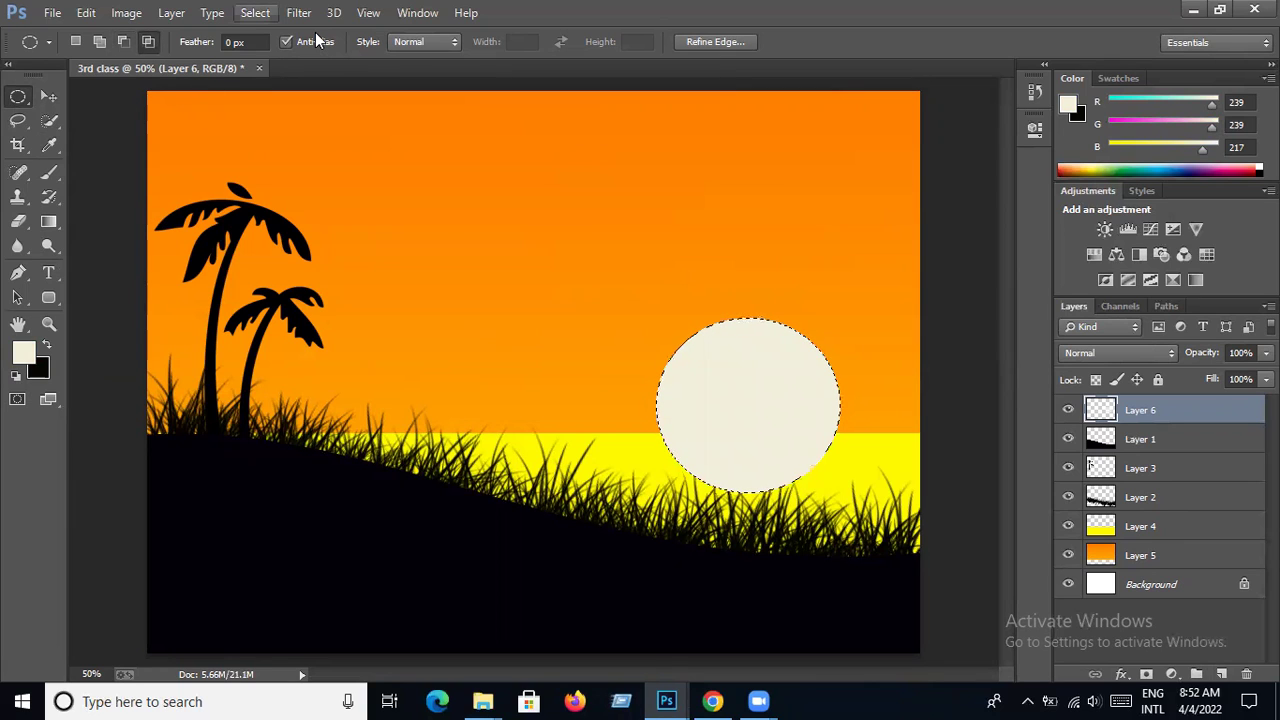
{"action": "left_click", "coordinate": [255, 12]}
{"action": "left_click", "coordinate": [272, 46]}
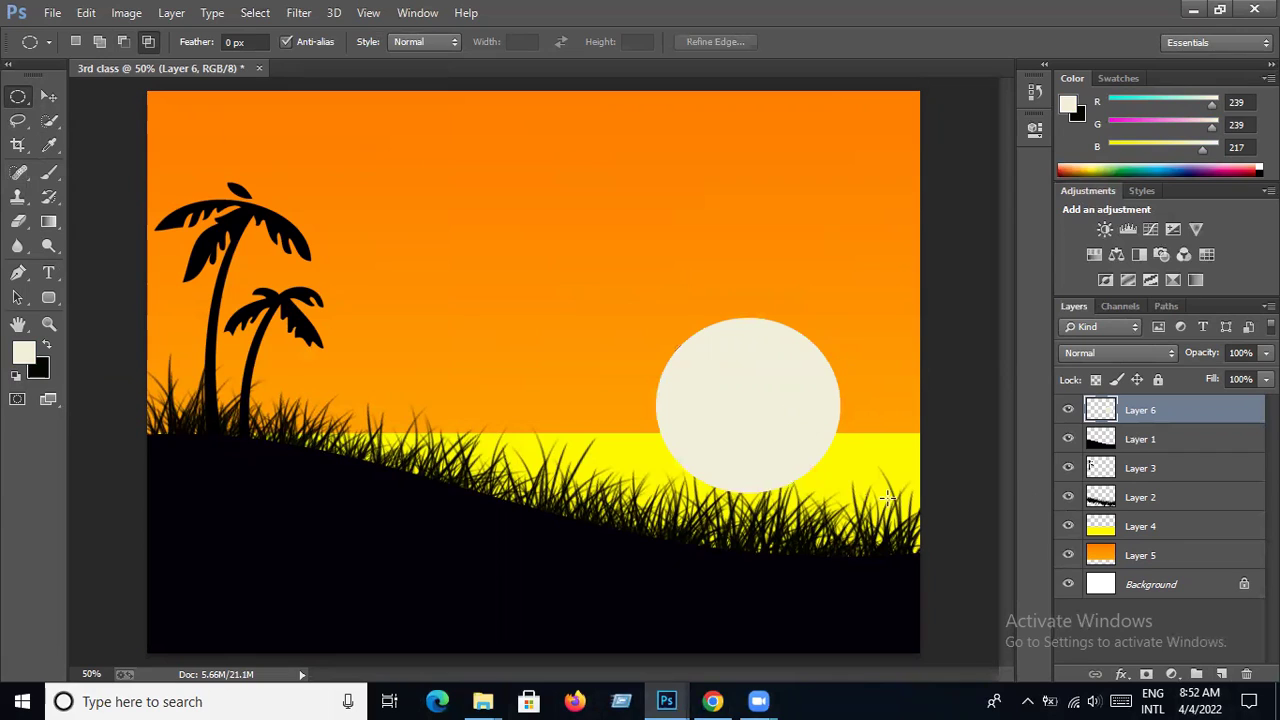
{"action": "left_click", "coordinate": [49, 100]}
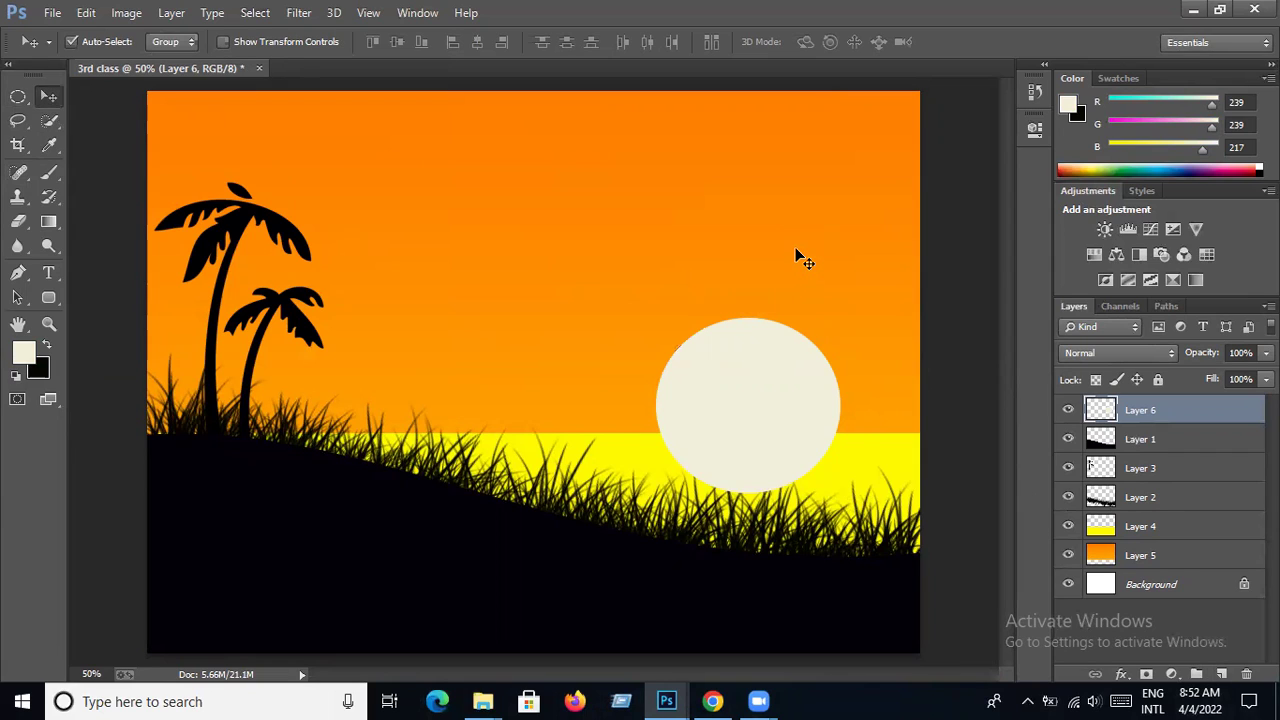
- Move Layer 6 below Layer 4 and lower the sun about 107 px into a half-disc
{"action": "left_click", "coordinate": [866, 462]}
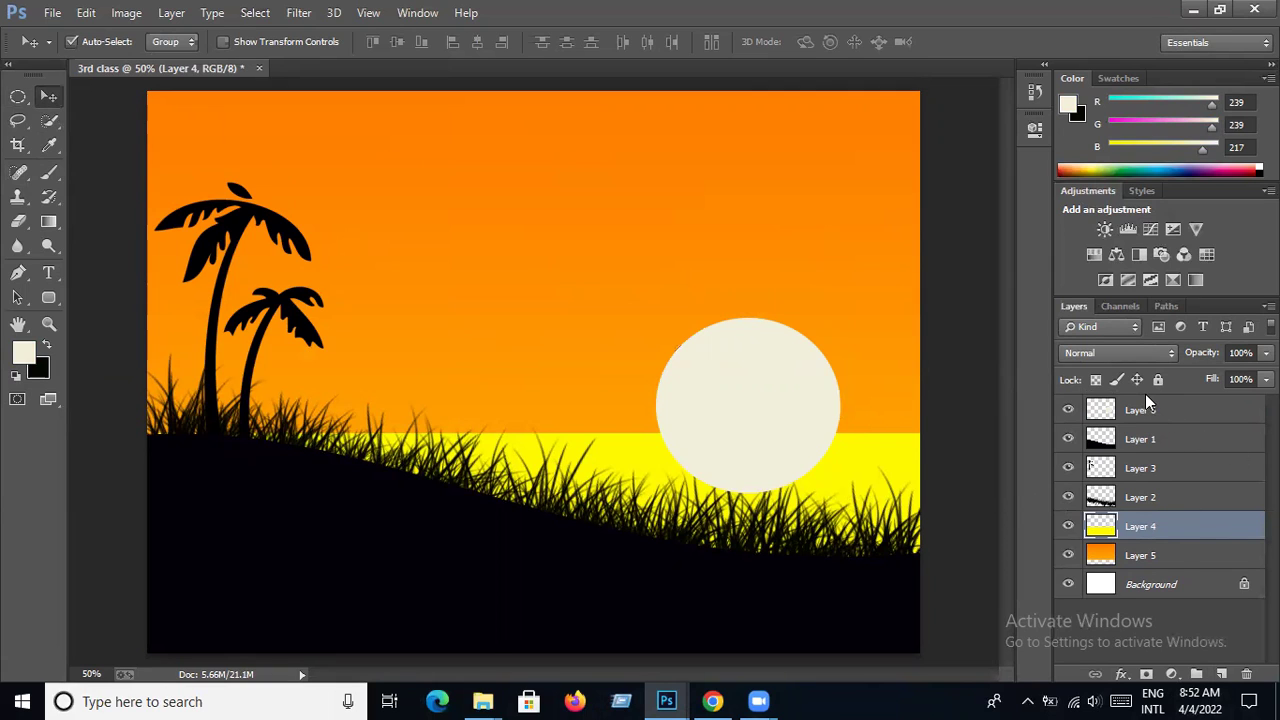
{"action": "left_click_drag", "start_coordinate": [1146, 405], "coordinate": [1155, 543]}
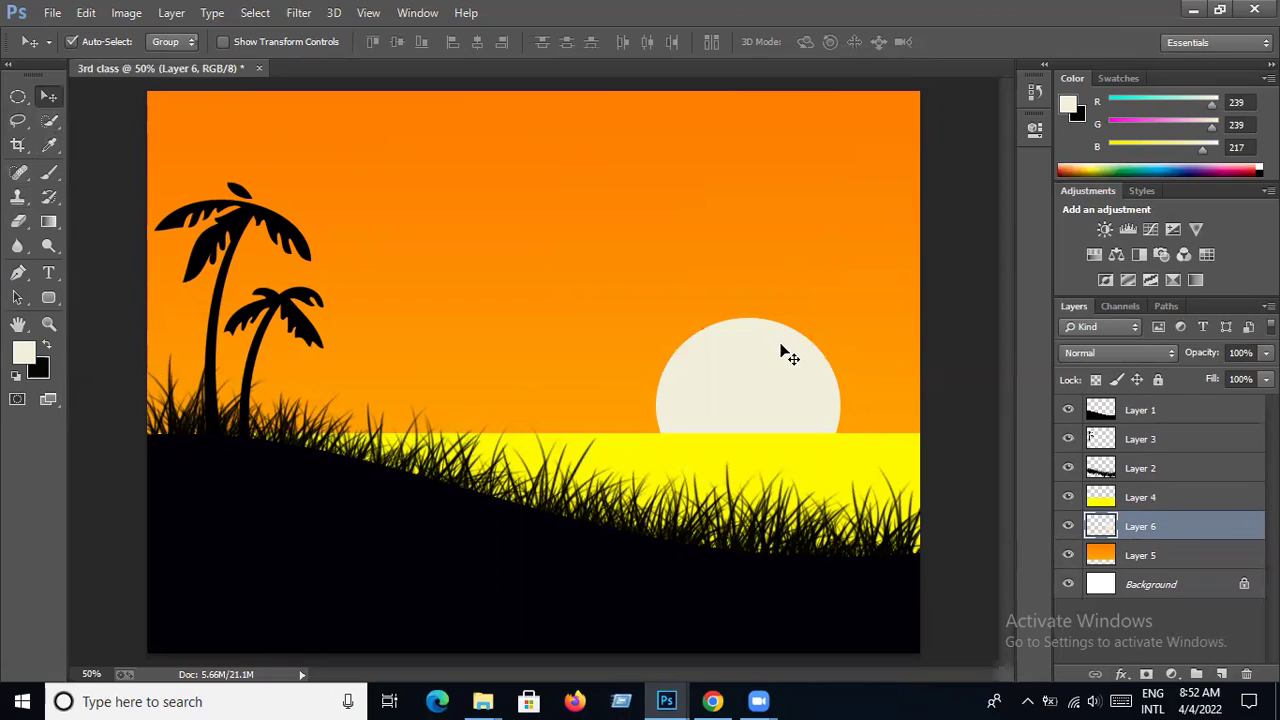
{"action": "left_click_drag", "start_coordinate": [763, 356], "coordinate": [764, 408]}
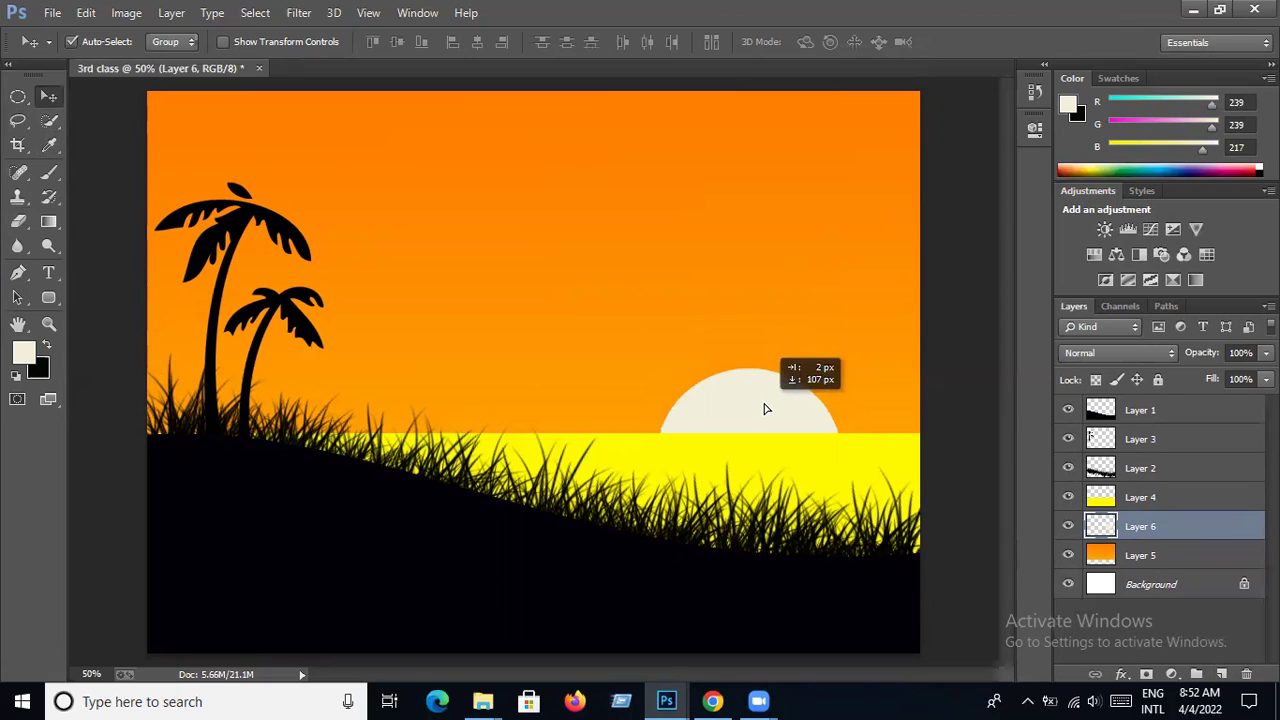
{"action": "left_click_drag", "start_coordinate": [764, 408], "coordinate": [764, 409]}
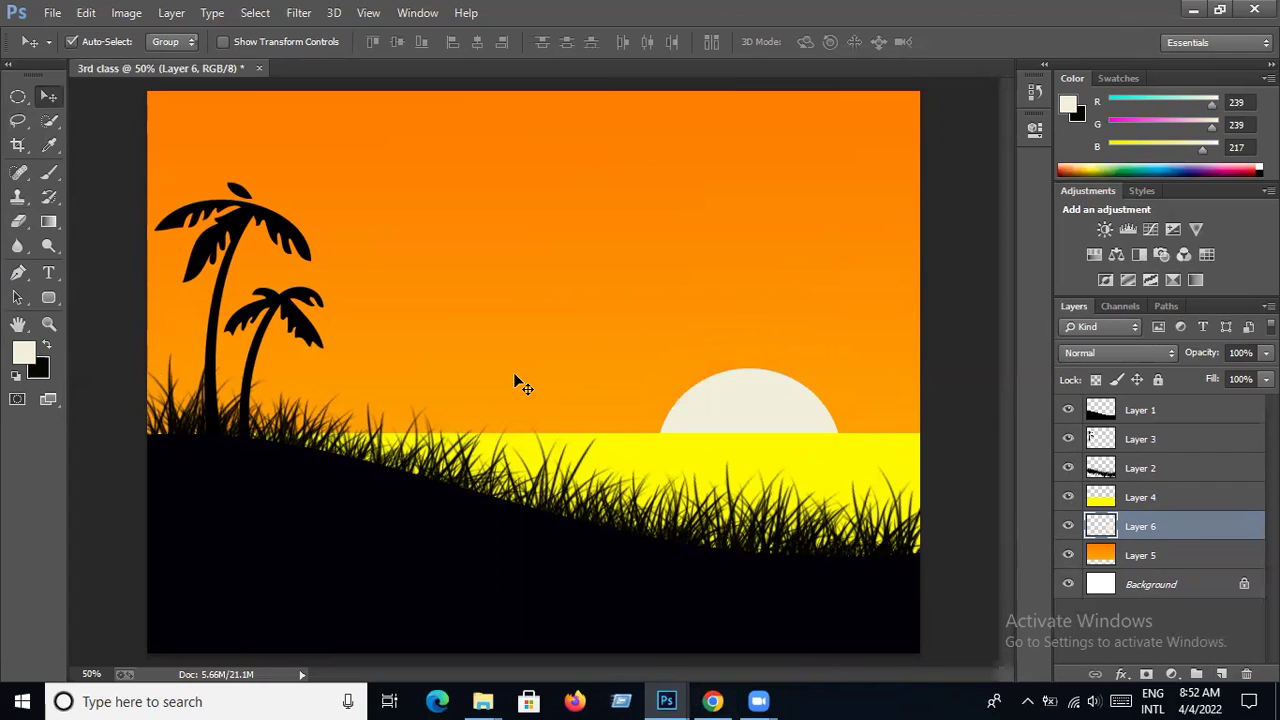
{"action": "left_click", "coordinate": [666, 701]}
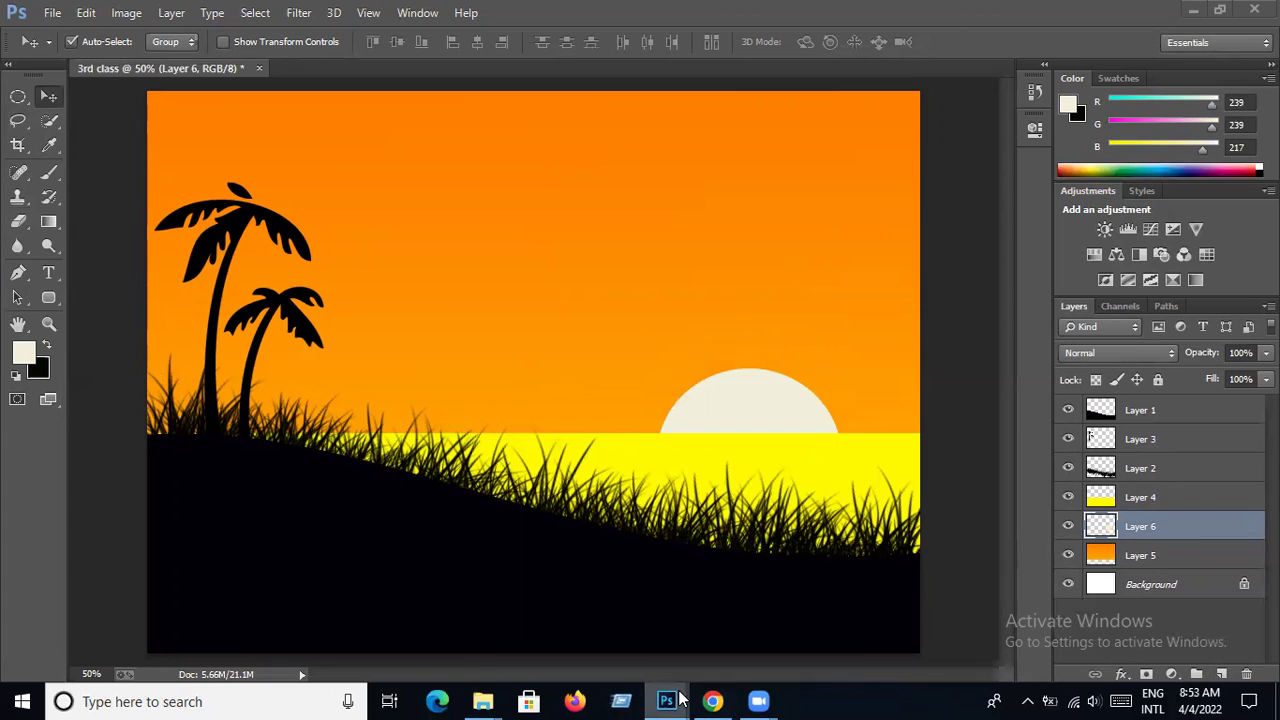
{"action": "left_click", "coordinate": [797, 647]}
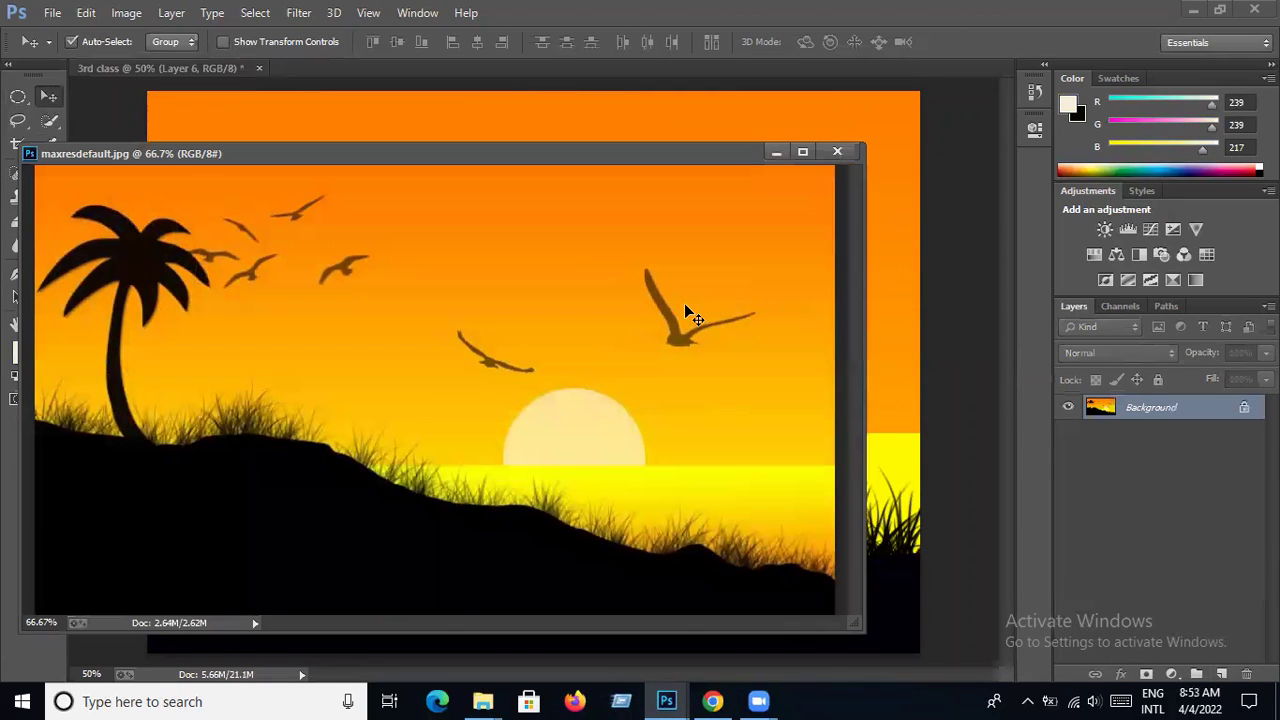
{"action": "left_click", "coordinate": [775, 152]}
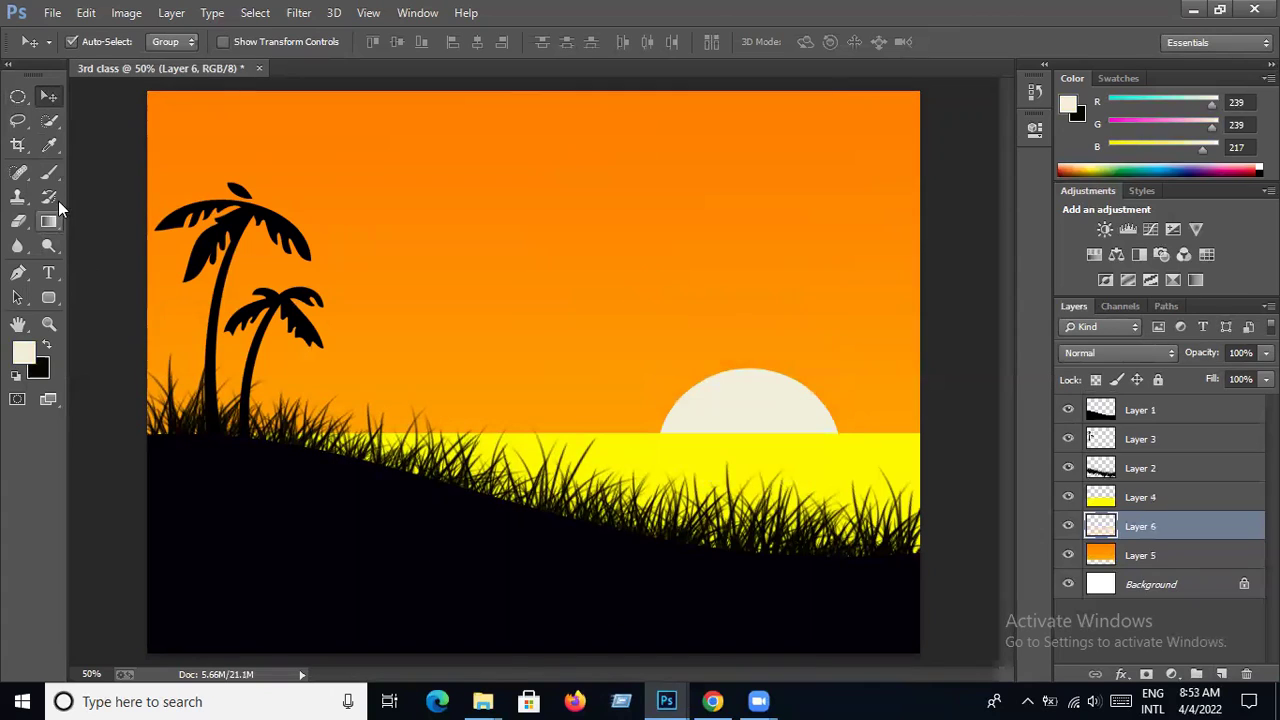
- Select the Brush Tool with a flying bird brush shape sized to 195 px
{"action": "left_click", "coordinate": [52, 174]}
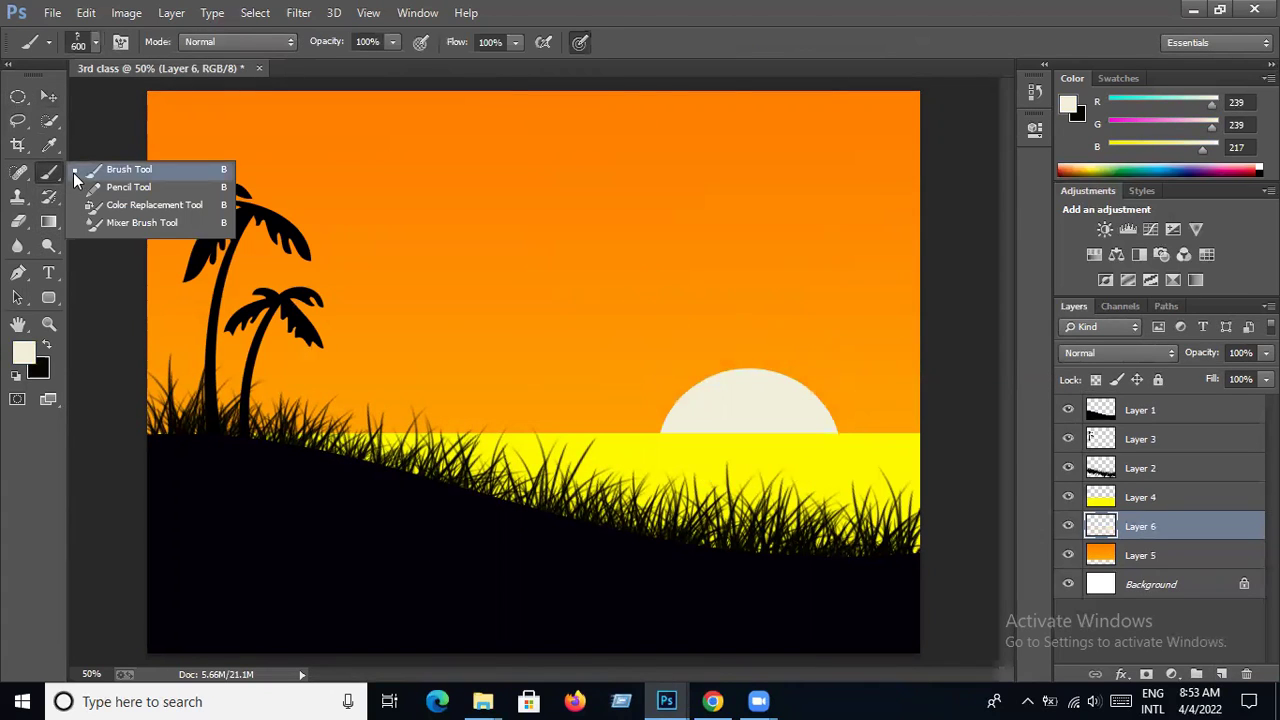
{"action": "left_click", "coordinate": [73, 172]}
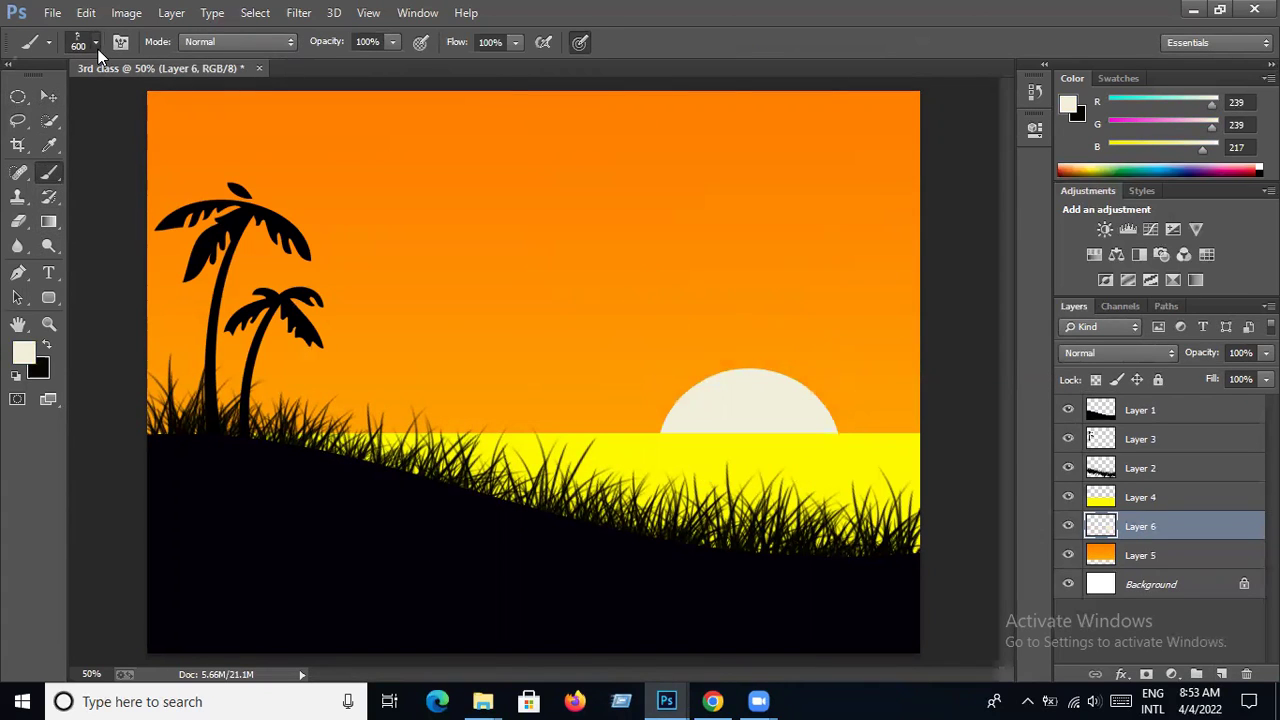
{"action": "left_click", "coordinate": [96, 44]}
{"action": "left_click_drag", "start_coordinate": [513, 298], "coordinate": [514, 340]}
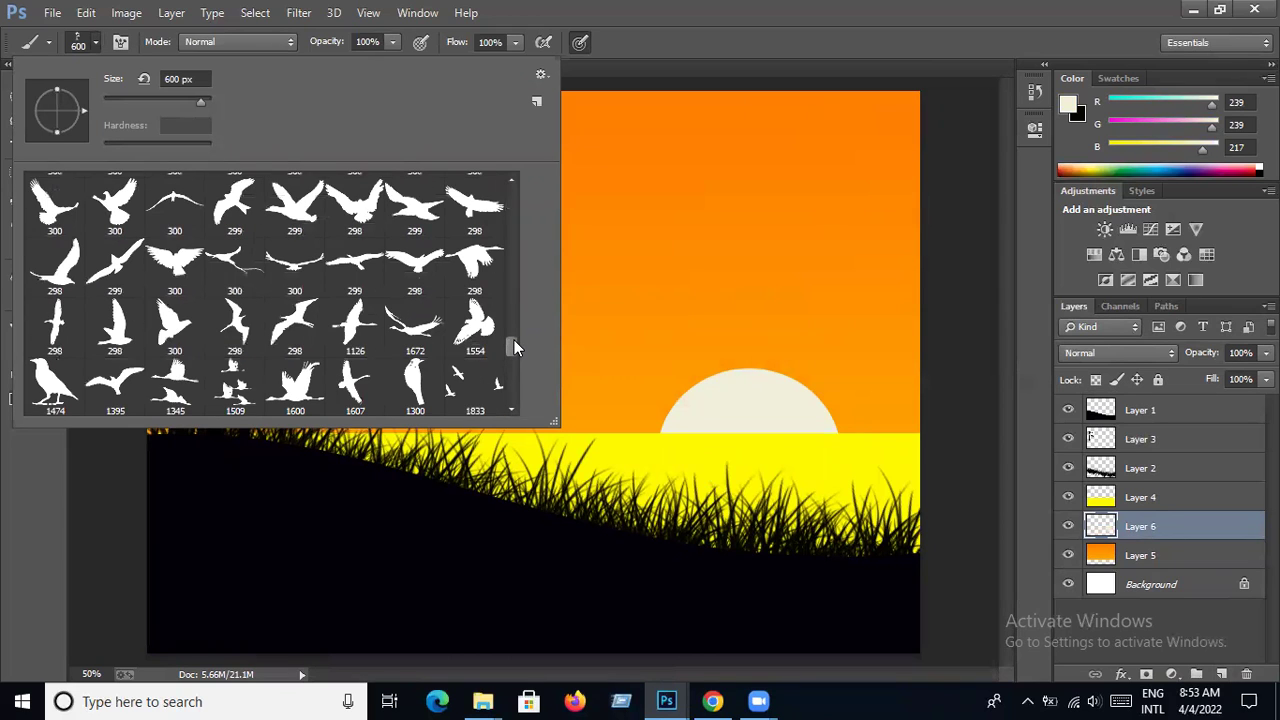
{"action": "left_click", "coordinate": [298, 322]}
{"action": "left_click_drag", "start_coordinate": [182, 101], "coordinate": [176, 102]}
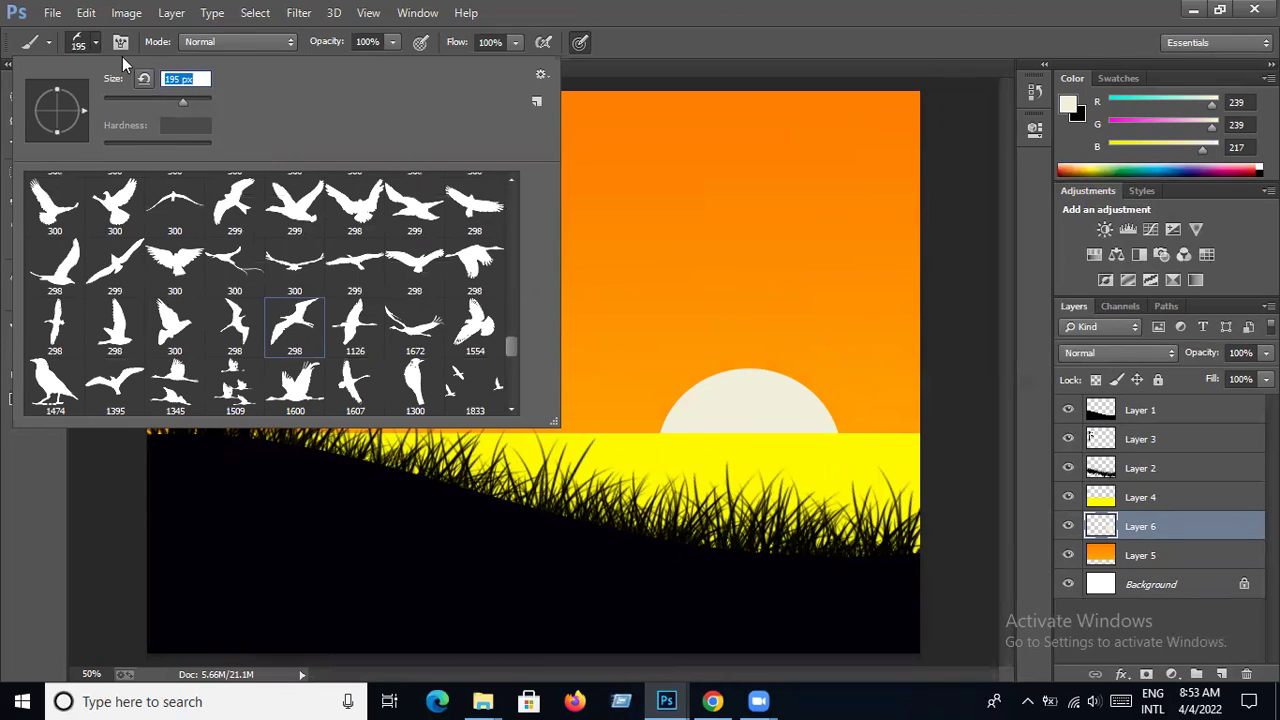
{"action": "left_click", "coordinate": [95, 45]}
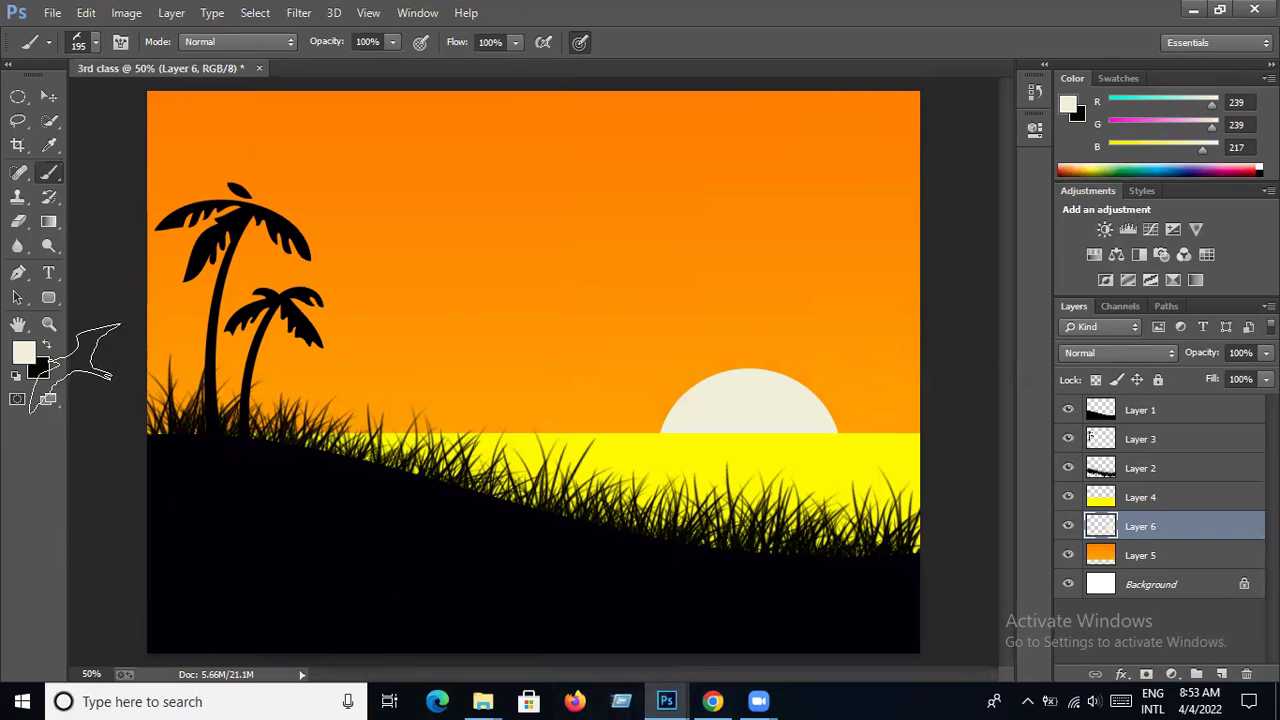
- Set the foreground colour to near-black brown 1a1408, sampled from the reference birds
{"action": "left_click", "coordinate": [30, 348]}
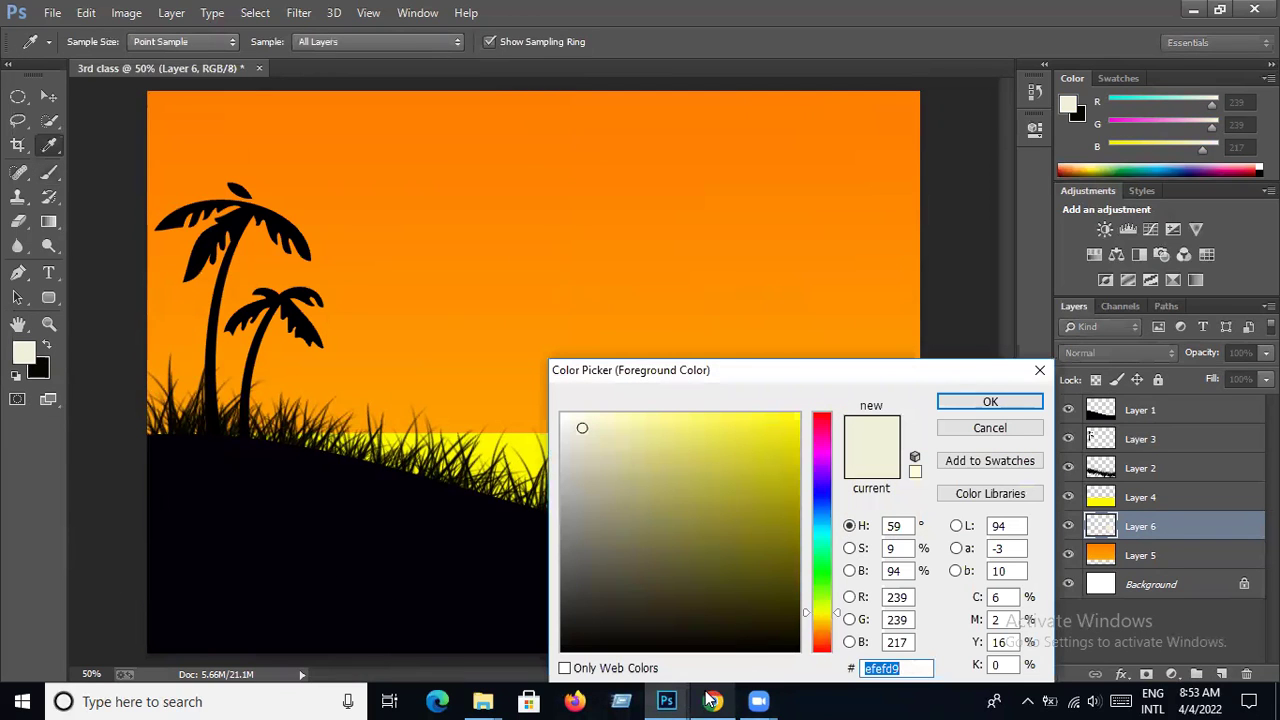
{"action": "left_click", "coordinate": [765, 625]}
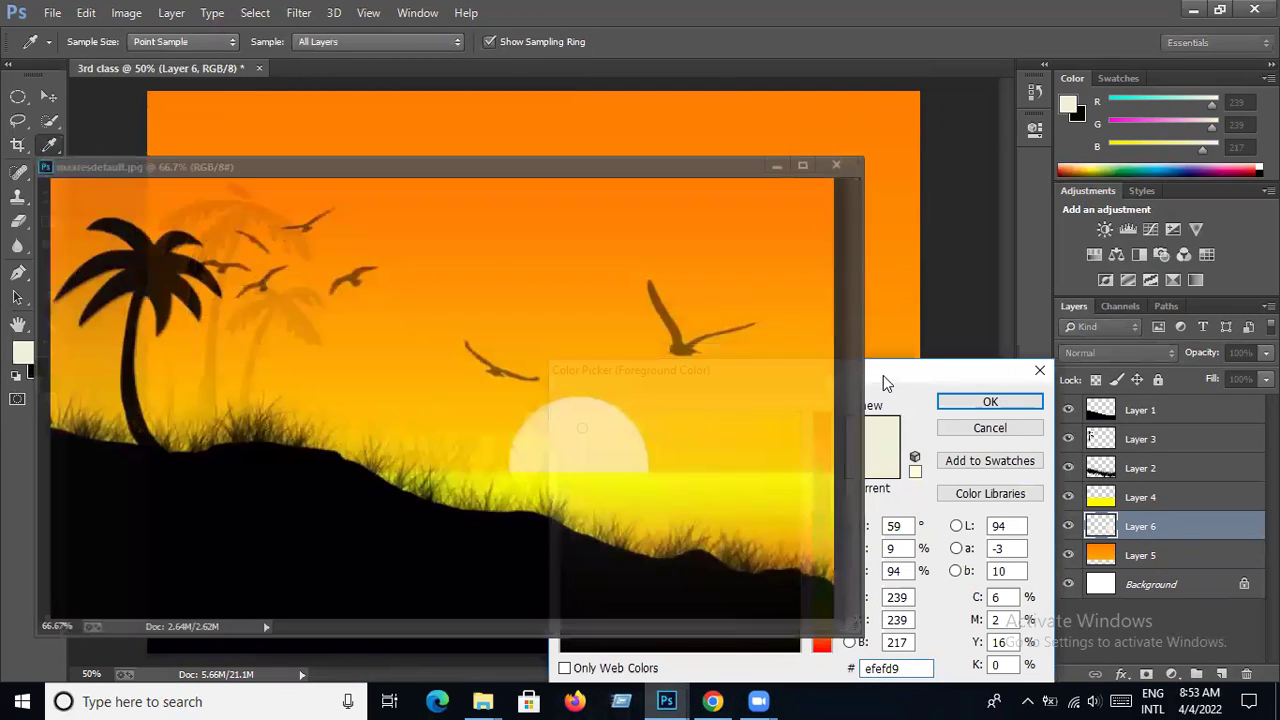
{"action": "left_click", "coordinate": [673, 320]}
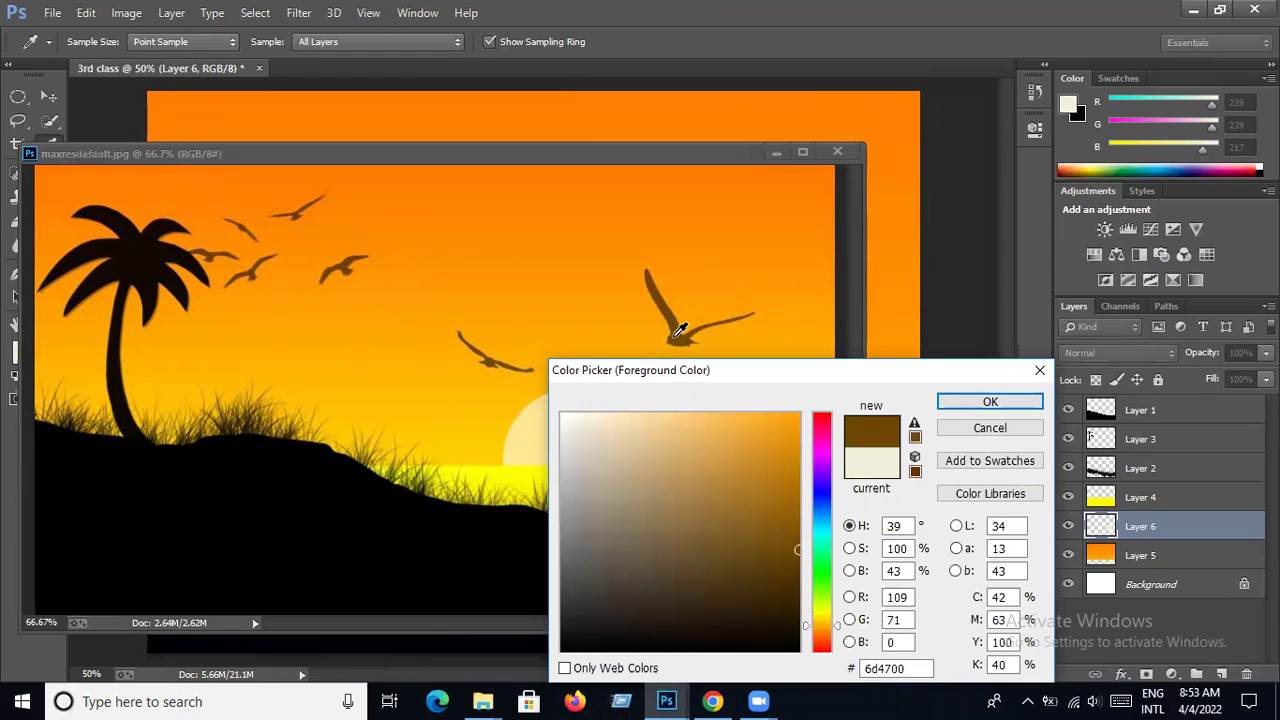
{"action": "left_click", "coordinate": [684, 333]}
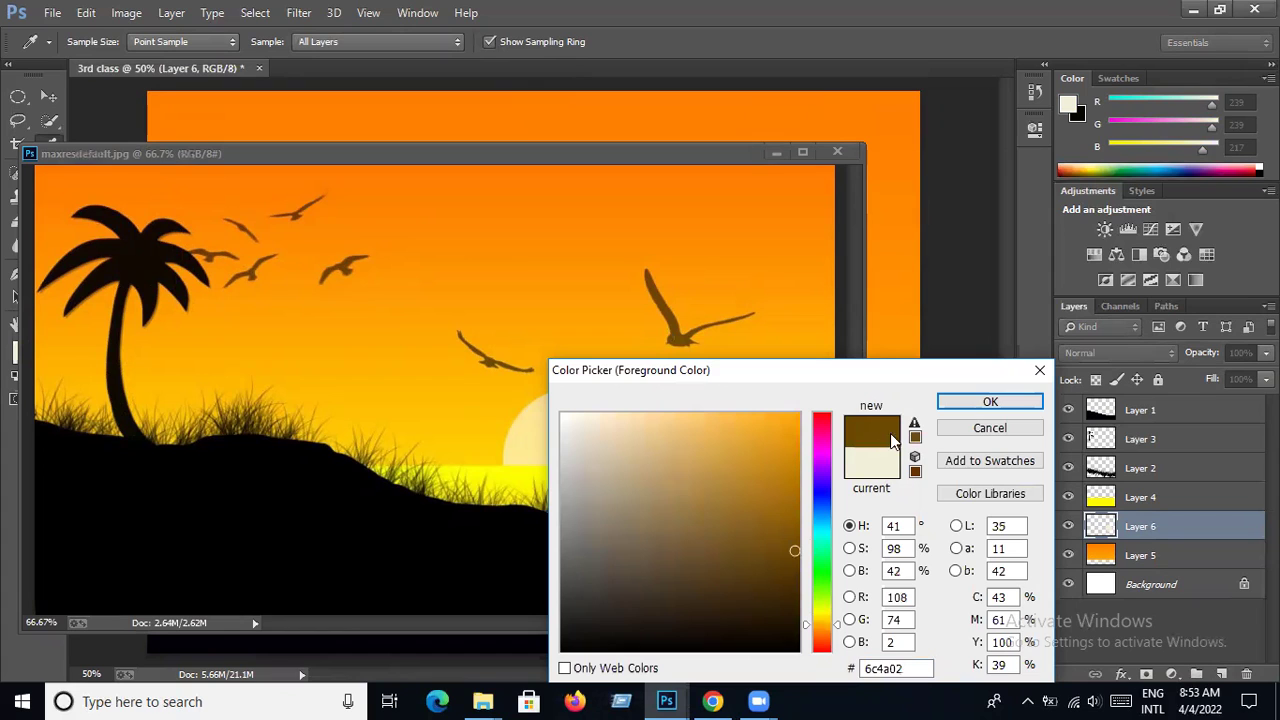
{"action": "left_click", "coordinate": [726, 627]}
{"action": "left_click", "coordinate": [988, 402]}
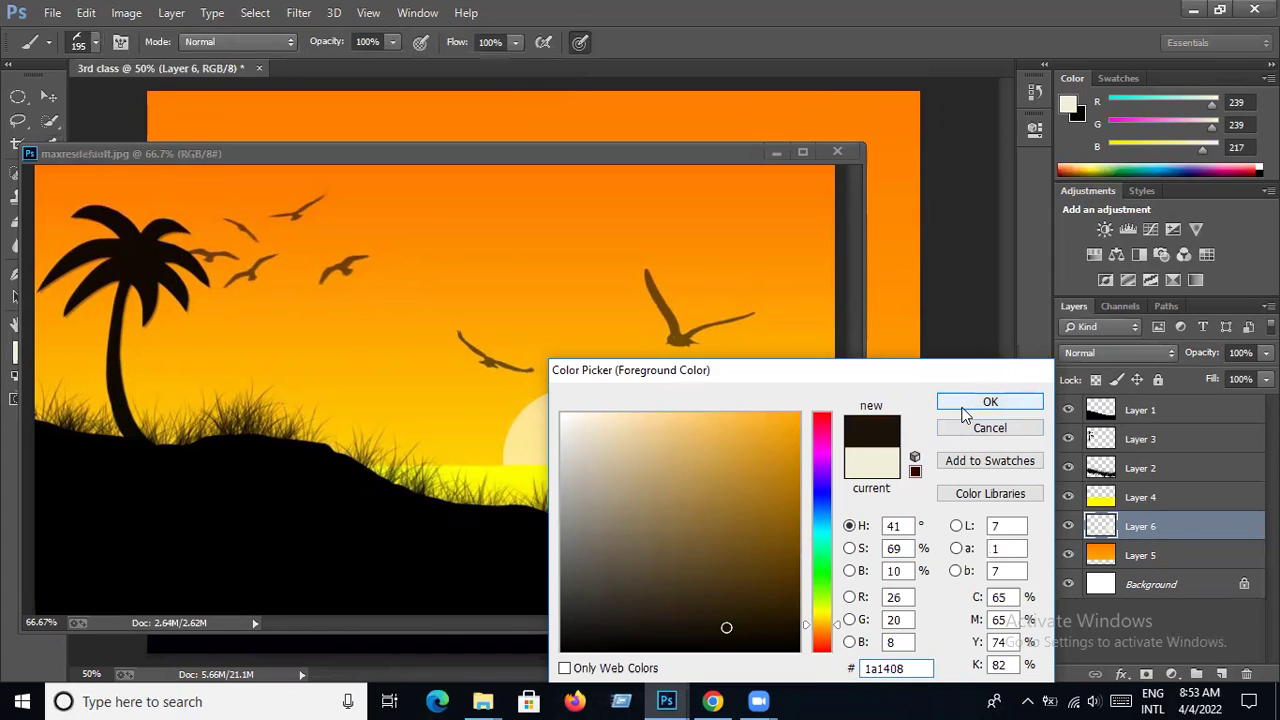
{"action": "left_click", "coordinate": [776, 155]}
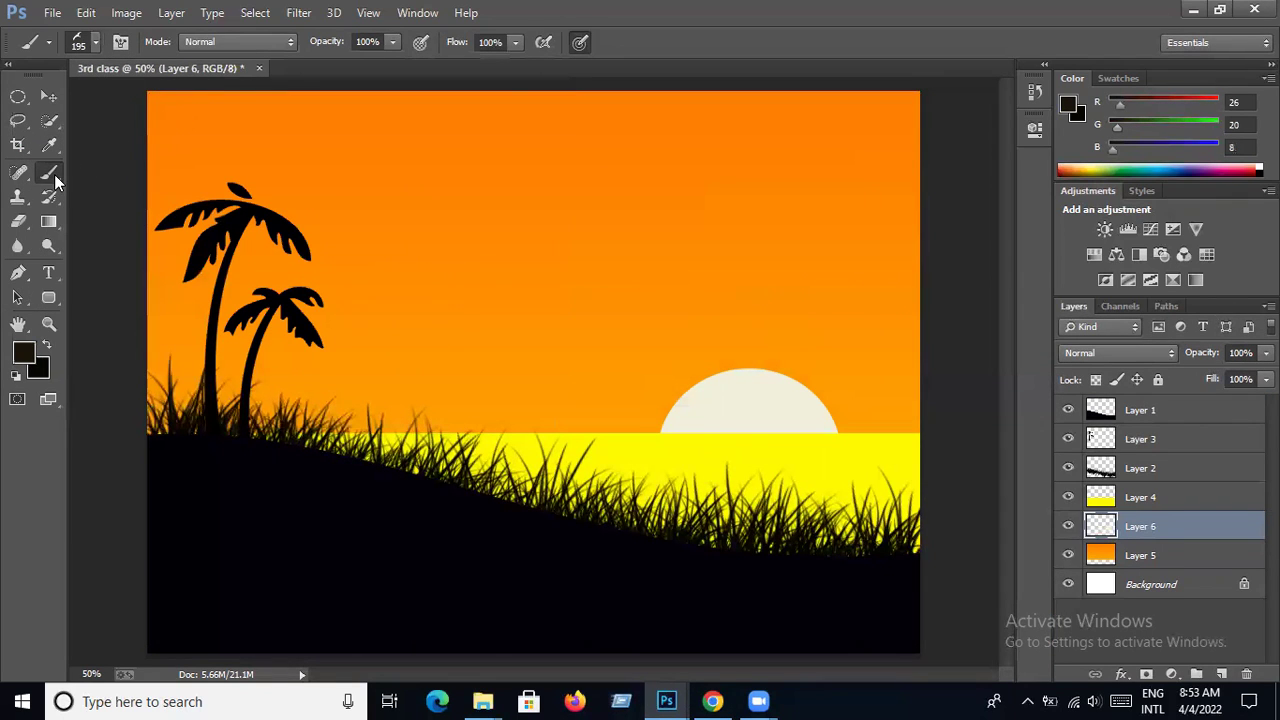
- Add a new empty layer above Layer 1, the hill layer
{"action": "left_click", "coordinate": [96, 43]}
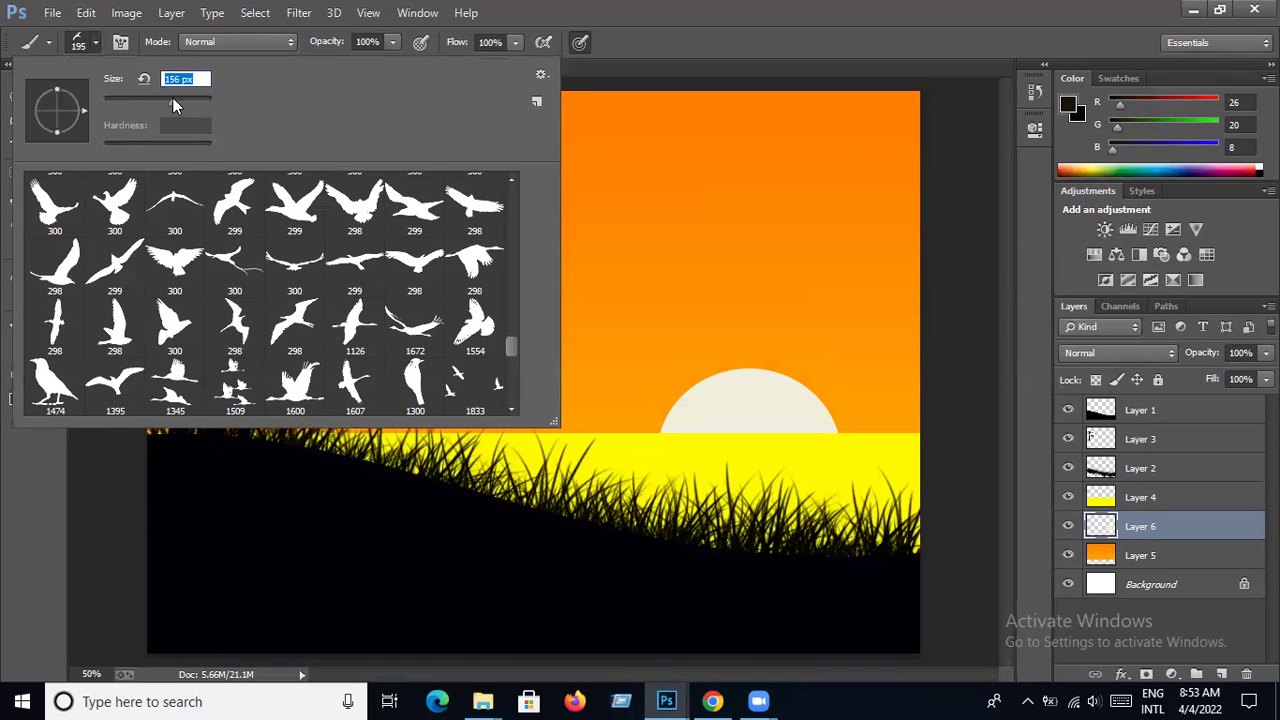
{"action": "left_click", "coordinate": [96, 43]}
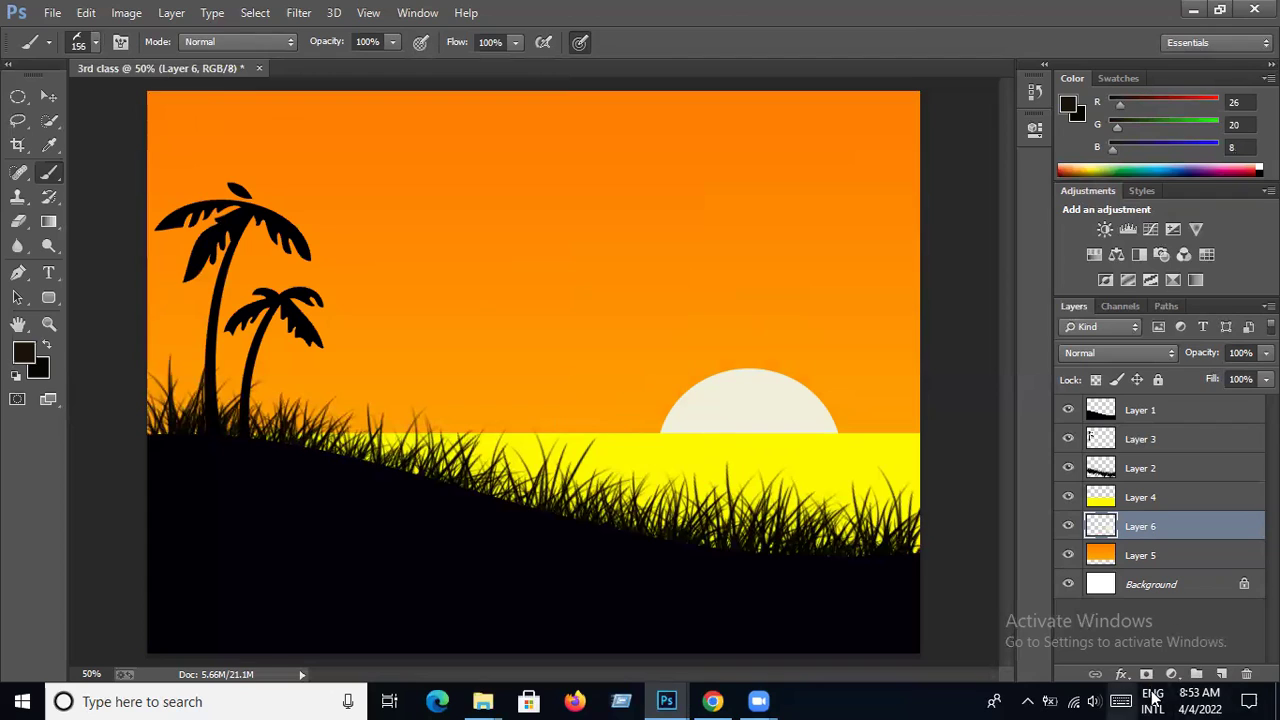
{"action": "left_click", "coordinate": [1128, 413]}
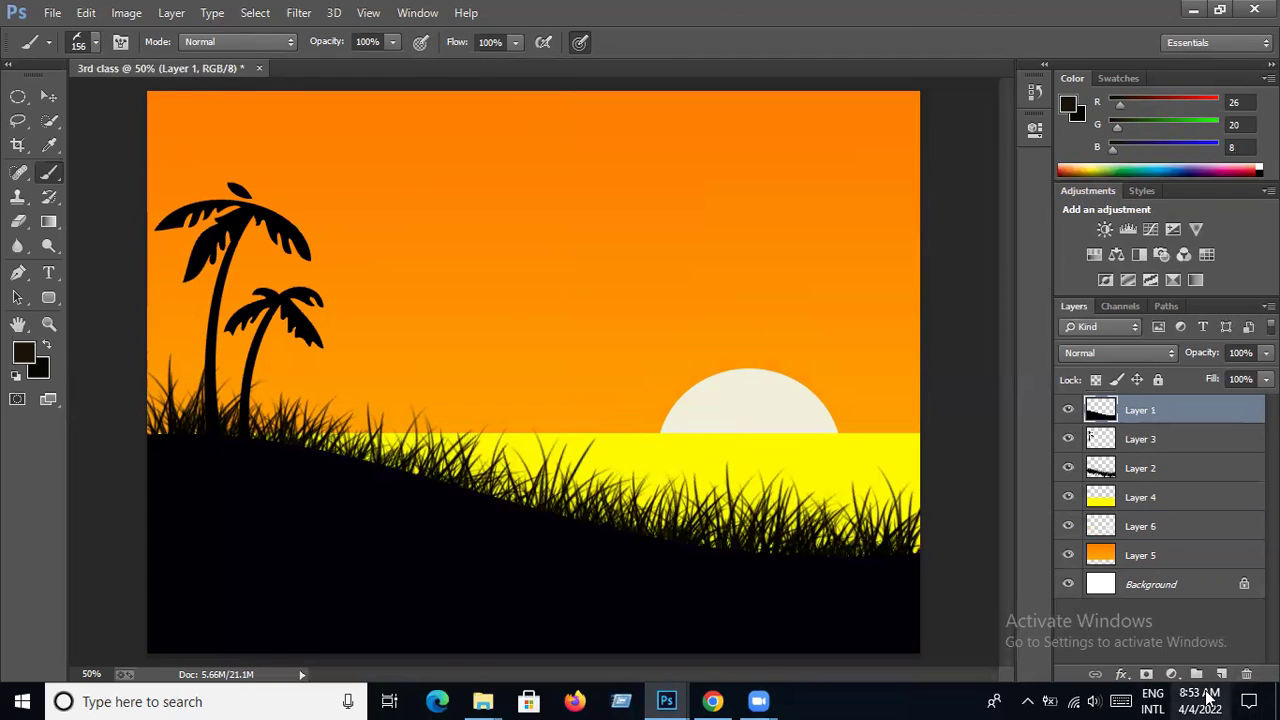
{"action": "left_click", "coordinate": [1221, 675]}
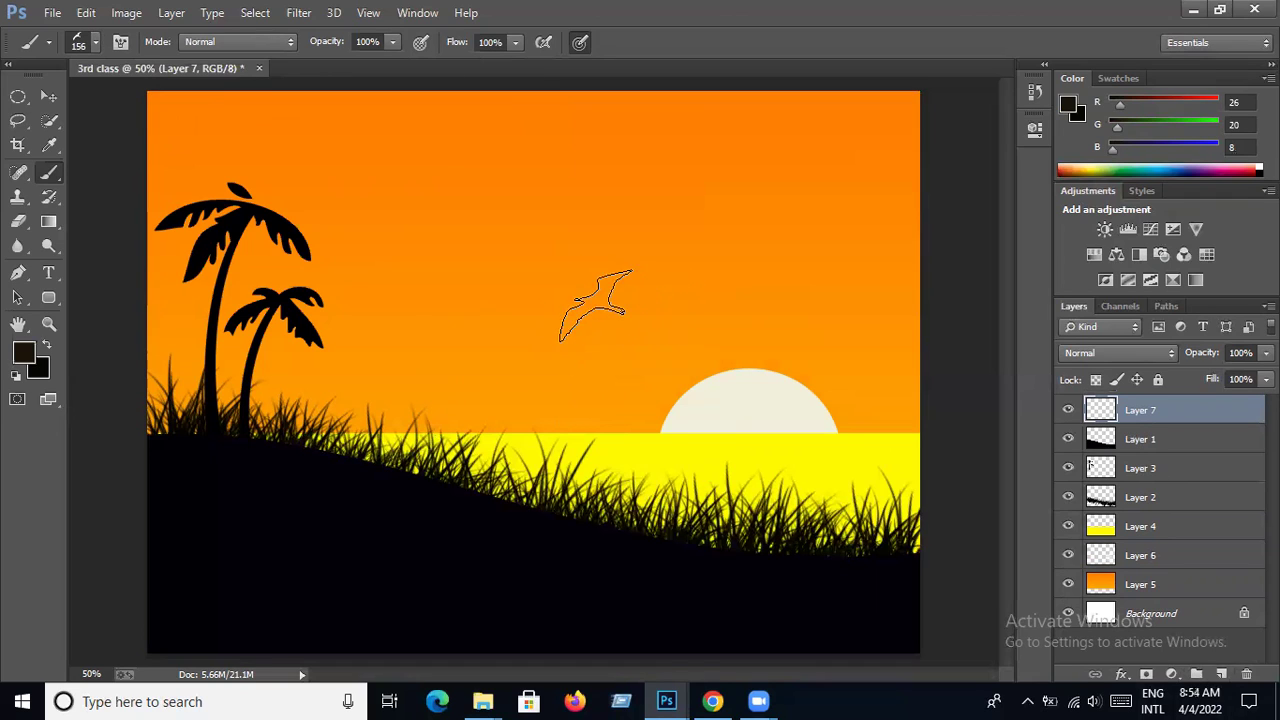
- Stamp one large bird, then five smaller 96 px birds around the palms and sky
{"action": "left_click", "coordinate": [592, 339]}
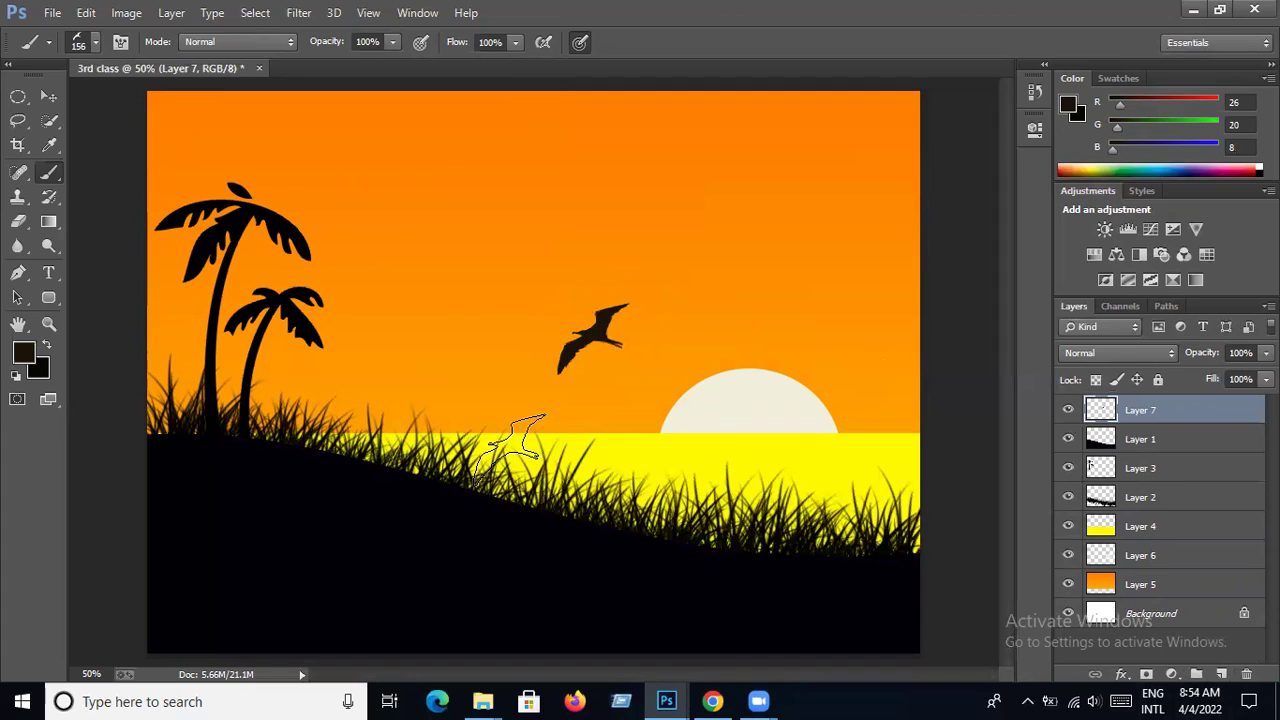
{"action": "left_click", "coordinate": [96, 44]}
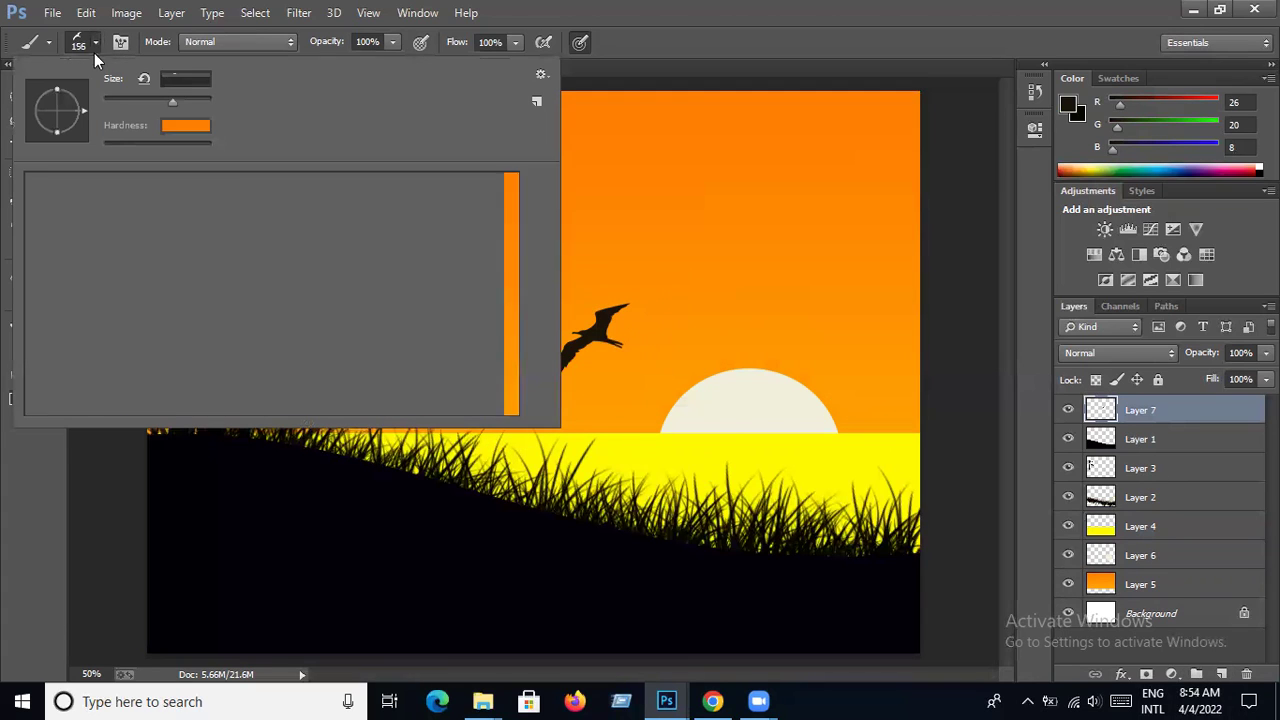
{"action": "left_click", "coordinate": [154, 98]}
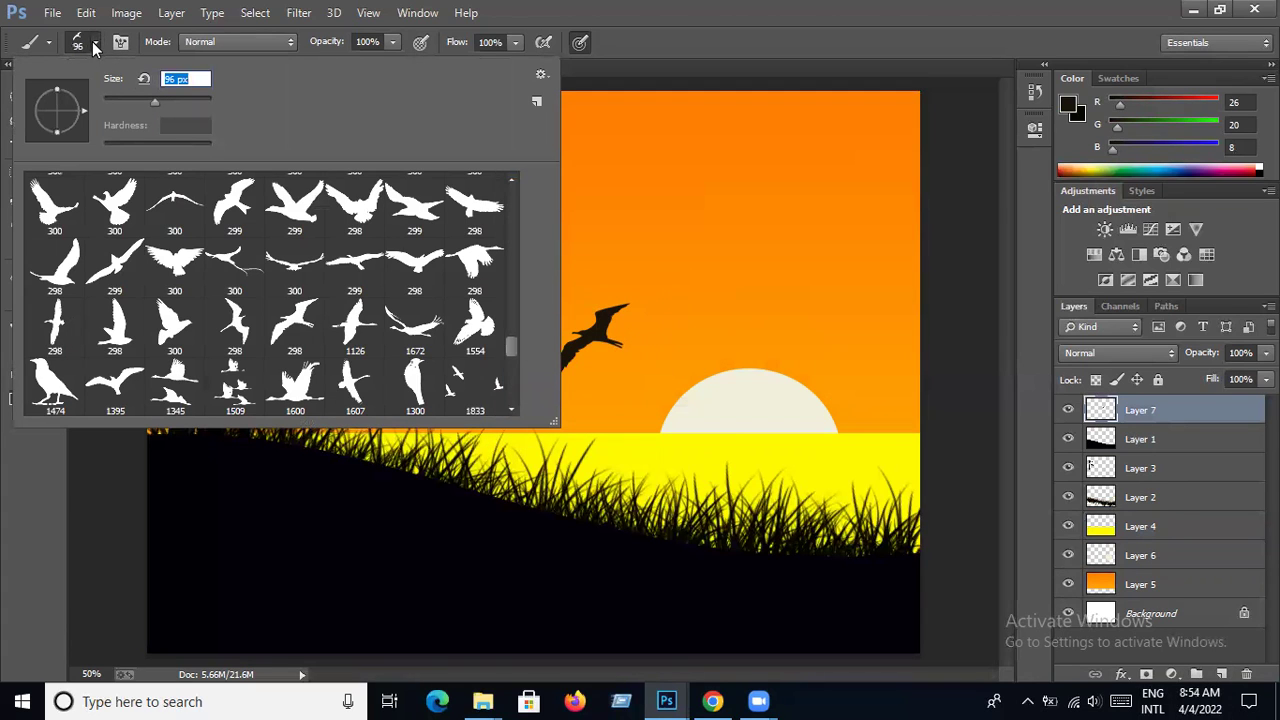
{"action": "left_click", "coordinate": [90, 43]}
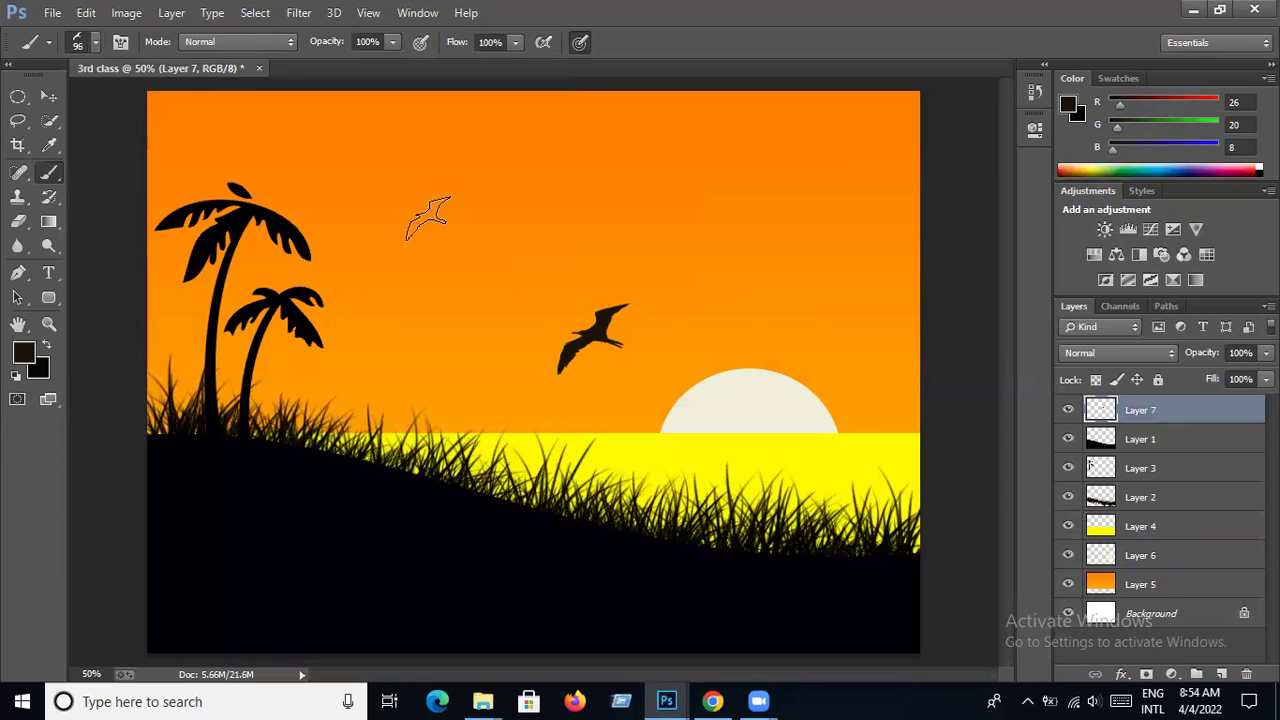
{"action": "left_click", "coordinate": [315, 188]}
{"action": "left_click", "coordinate": [352, 383]}
{"action": "left_click", "coordinate": [188, 308]}
{"action": "left_click", "coordinate": [177, 155]}
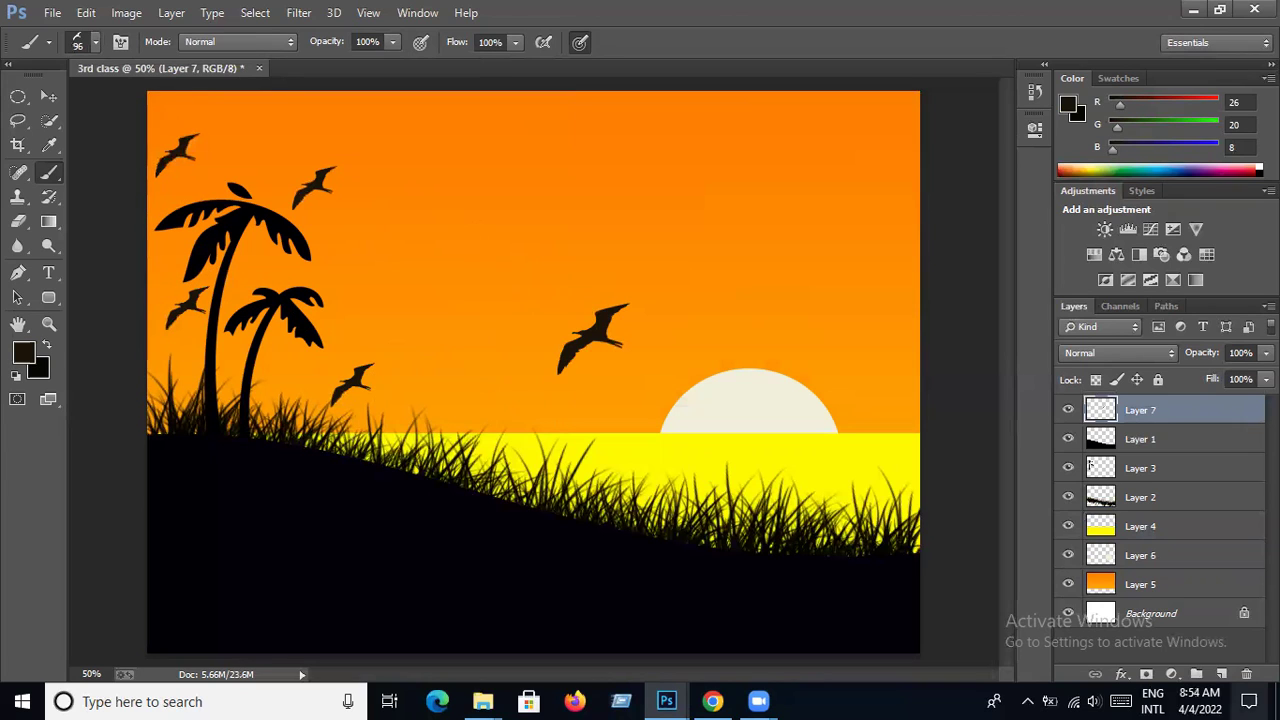
{"action": "left_click", "coordinate": [494, 245]}
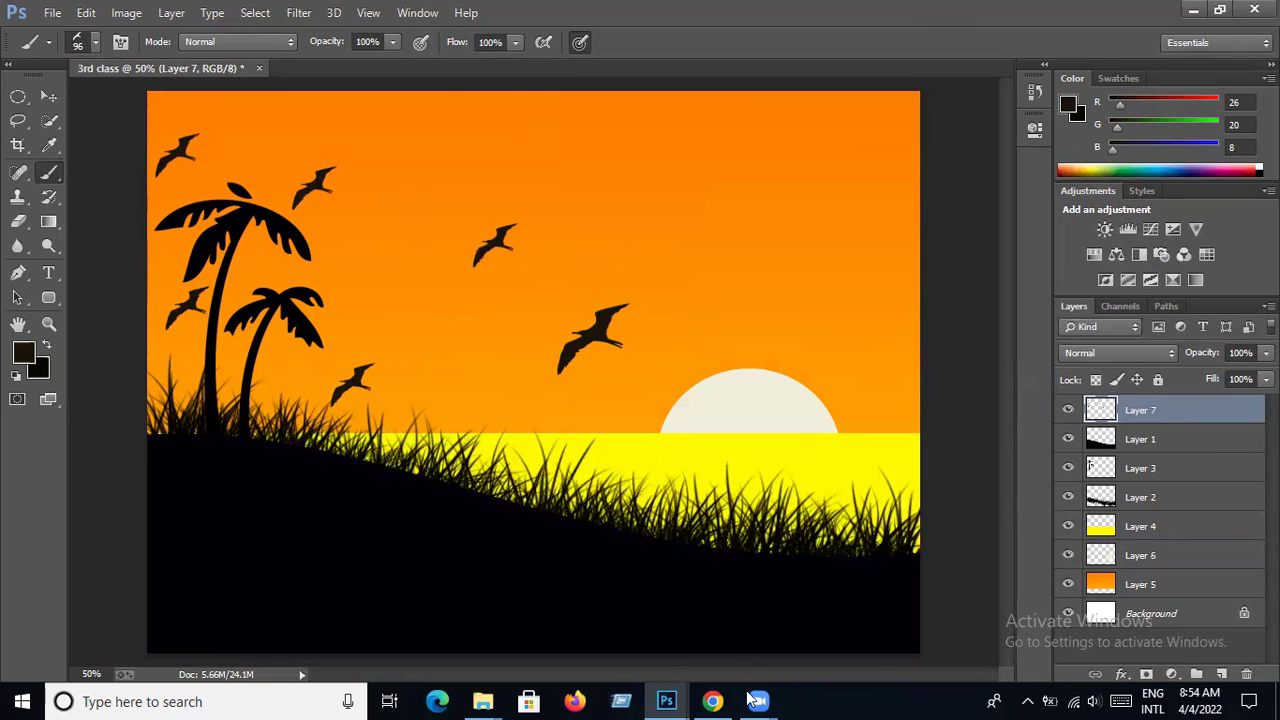
{"action": "left_click", "coordinate": [712, 701]}
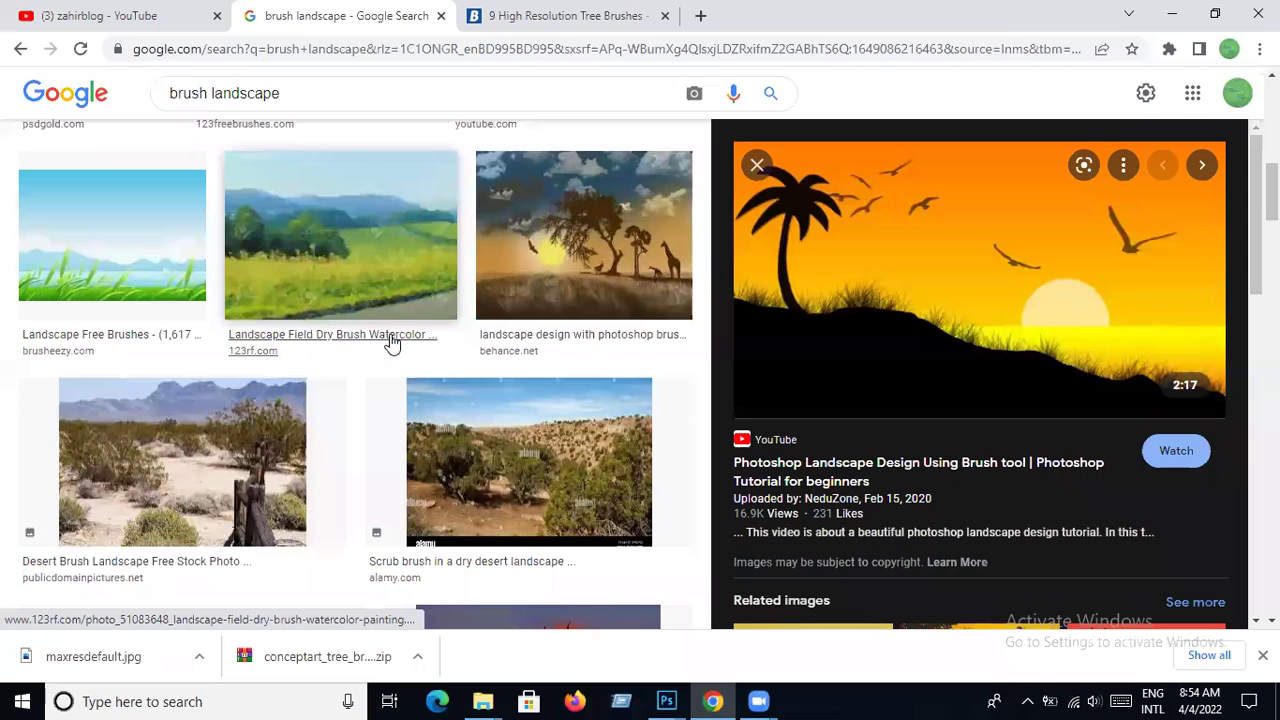
{"action": "scroll", "coordinate": [300, 370], "scroll_direction": "down", "scroll_amount": 2}
{"action": "scroll", "coordinate": [283, 376], "scroll_direction": "down", "scroll_amount": 5}
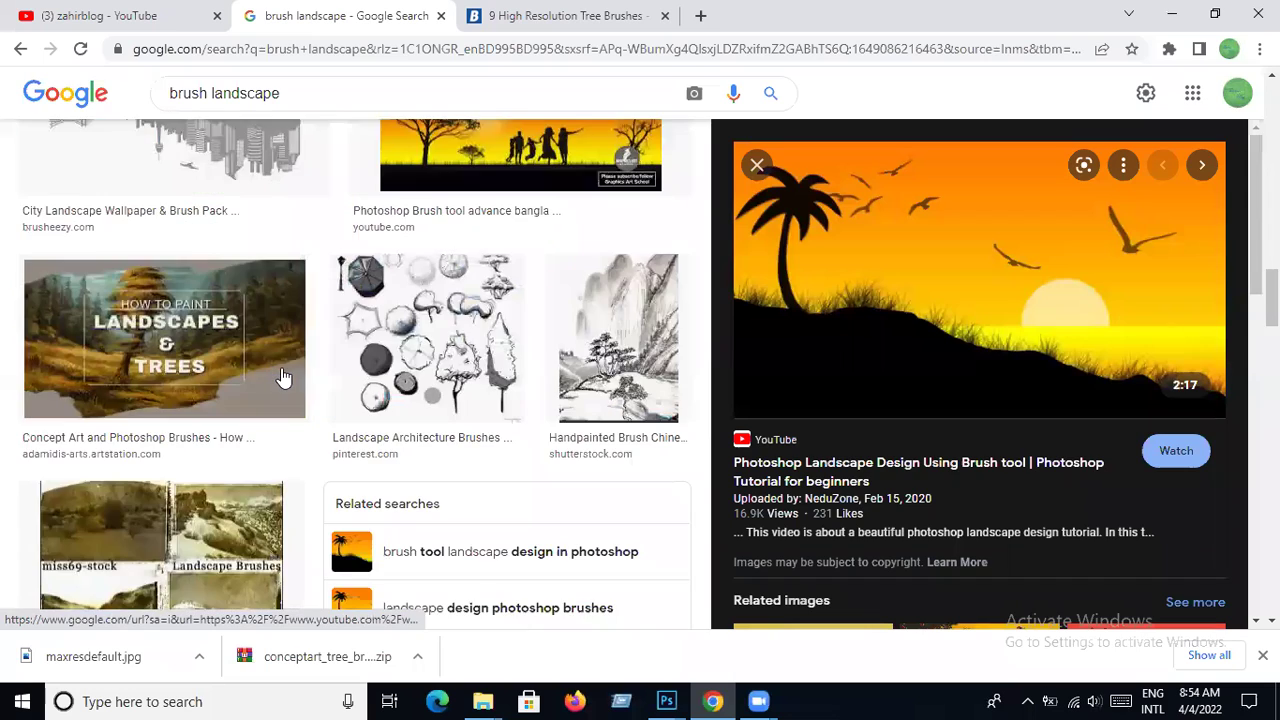
{"action": "scroll", "coordinate": [283, 376], "scroll_direction": "down", "scroll_amount": 3}
{"action": "scroll", "coordinate": [283, 376], "scroll_direction": "down", "scroll_amount": 3}
{"action": "scroll", "coordinate": [283, 376], "scroll_direction": "down", "scroll_amount": 4}
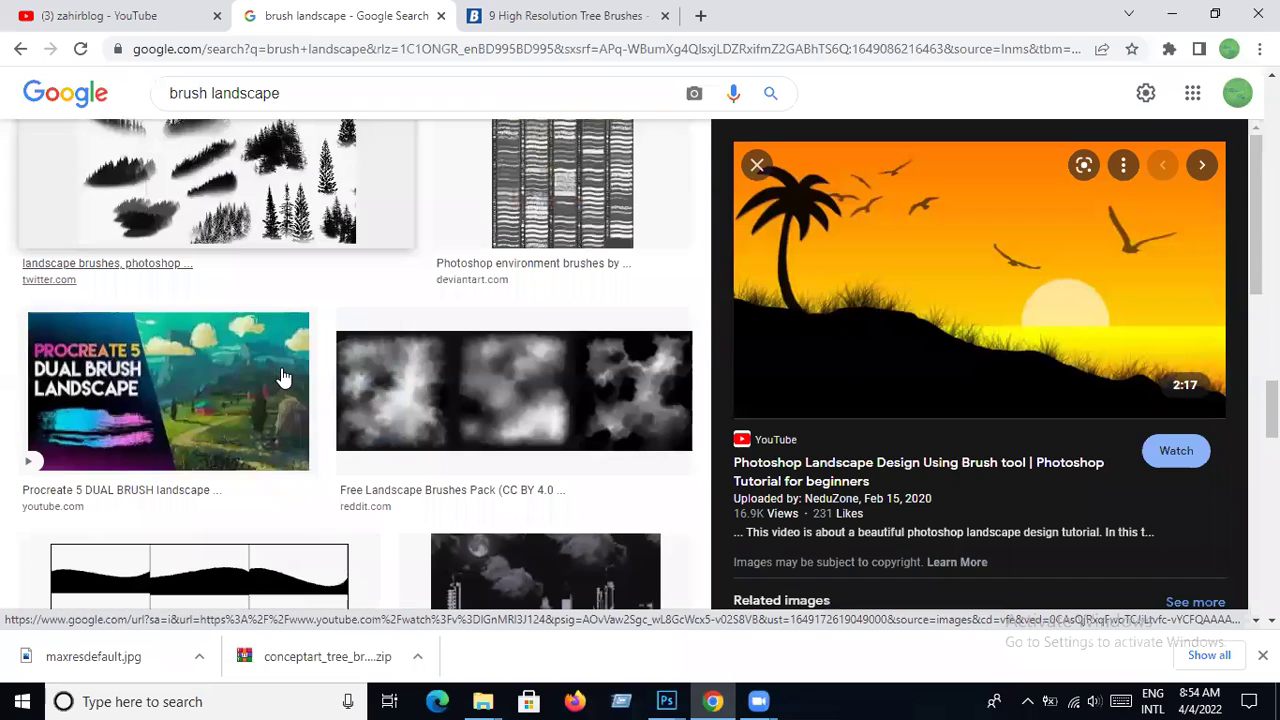
{"action": "scroll", "coordinate": [283, 376], "scroll_direction": "up", "scroll_amount": 3}
{"action": "scroll", "coordinate": [283, 376], "scroll_direction": "up", "scroll_amount": 2}
{"action": "scroll", "coordinate": [283, 376], "scroll_direction": "up", "scroll_amount": 3}
{"action": "scroll", "coordinate": [284, 371], "scroll_direction": "up", "scroll_amount": 3}
{"action": "scroll", "coordinate": [283, 371], "scroll_direction": "up", "scroll_amount": 3}
{"action": "scroll", "coordinate": [285, 366], "scroll_direction": "up", "scroll_amount": 3}
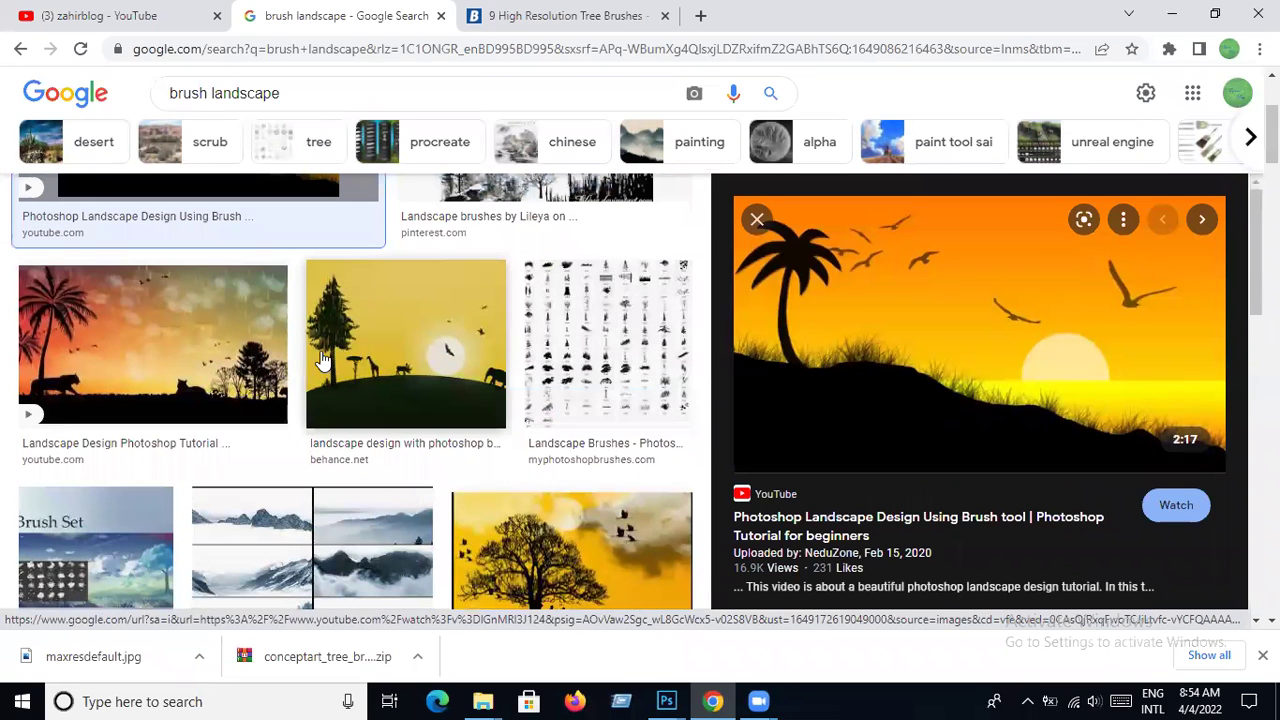
{"action": "left_click", "coordinate": [240, 372]}
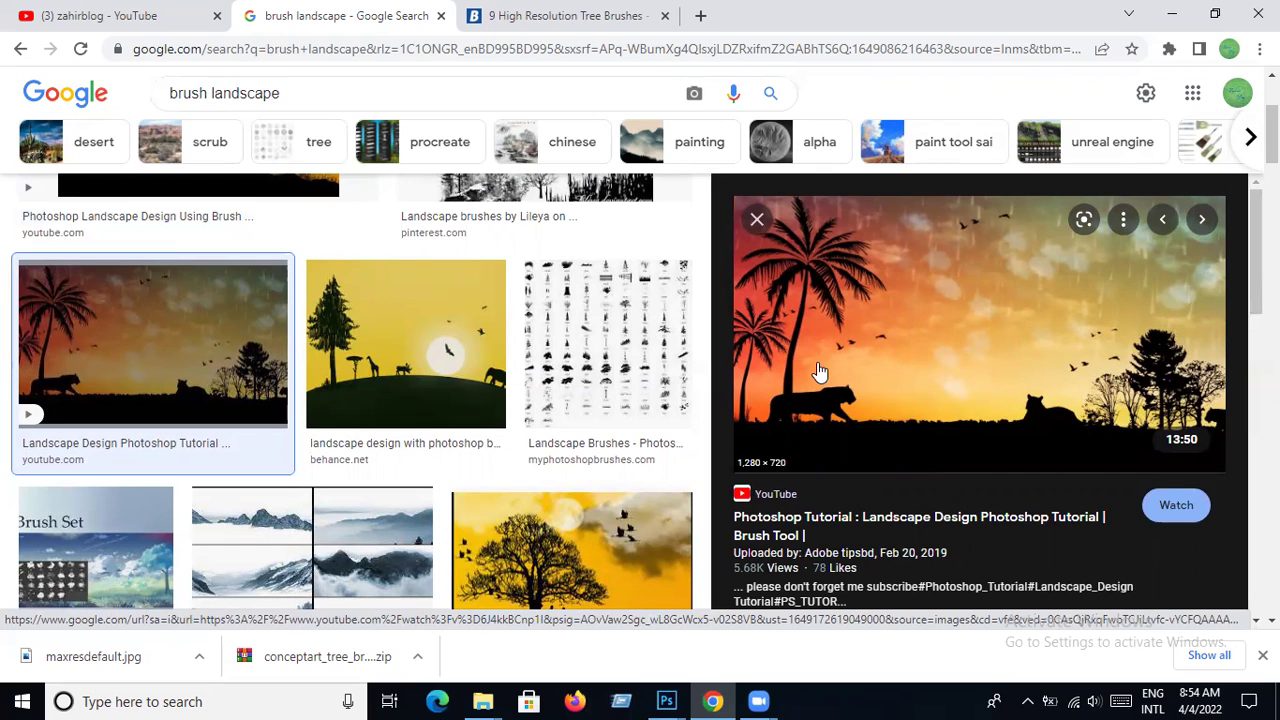
{"action": "scroll", "coordinate": [928, 365], "scroll_direction": "up", "scroll_amount": 3}
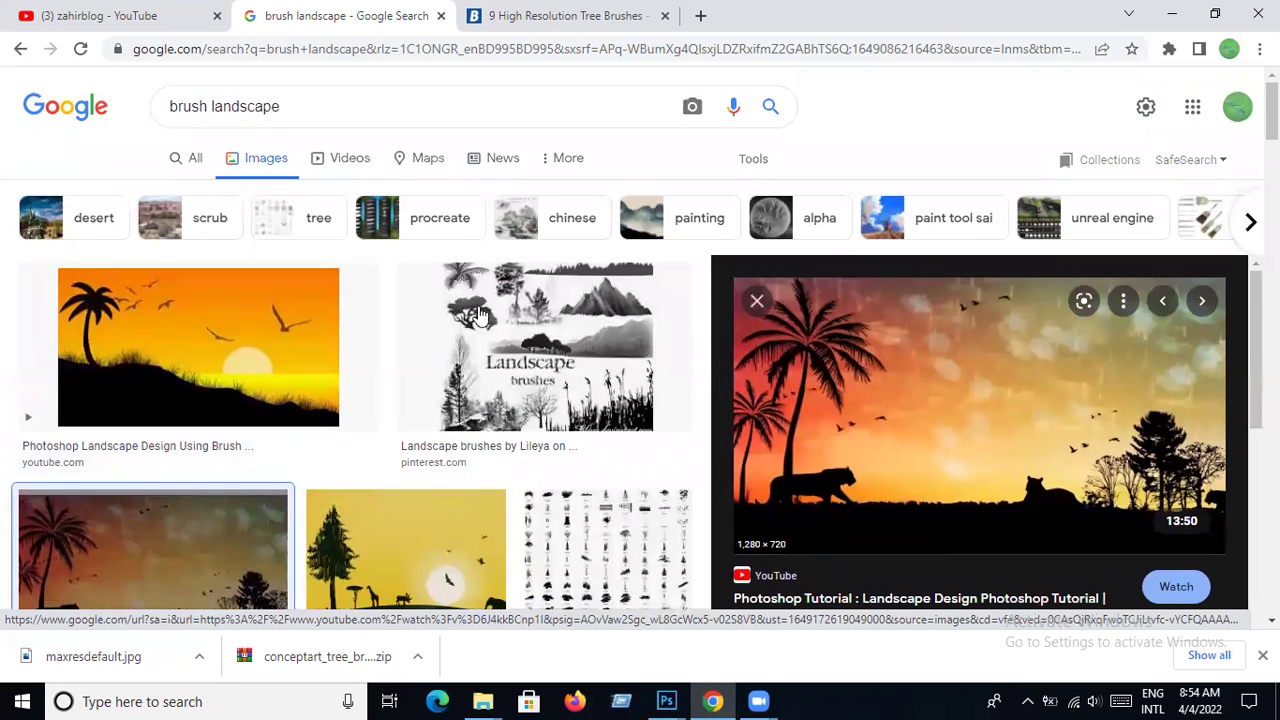
{"action": "left_click", "coordinate": [672, 685]}
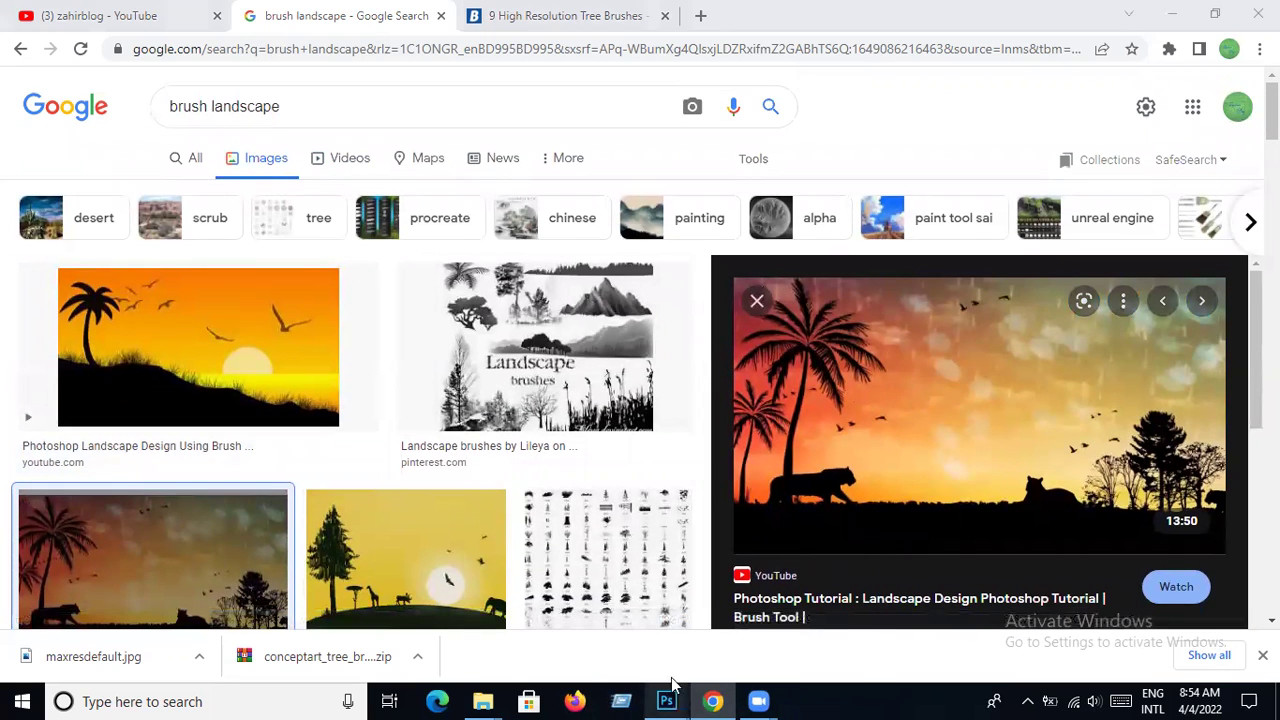
{"action": "mouse_move", "coordinate": [666, 701]}
{"action": "left_click", "coordinate": [565, 615]}
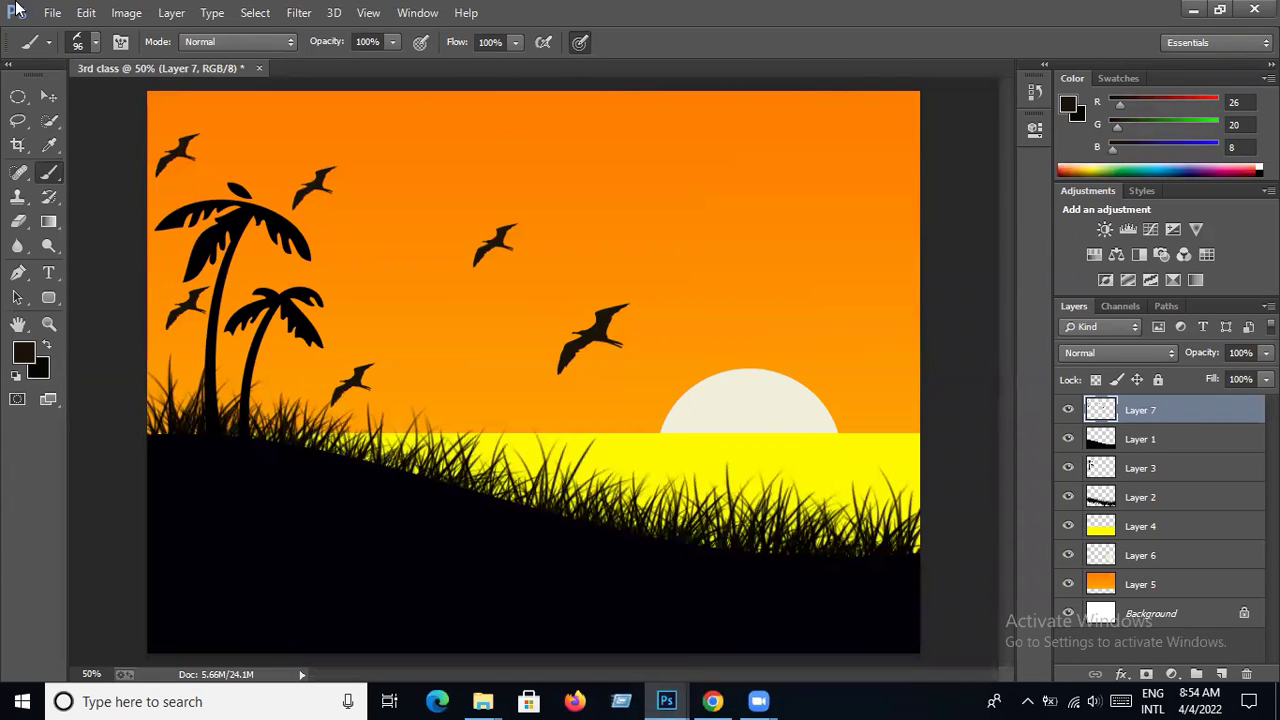
- Save the artwork as 3rd class.psd in F:\ps work, accepting the Photoshop format options
{"action": "left_click", "coordinate": [55, 14]}
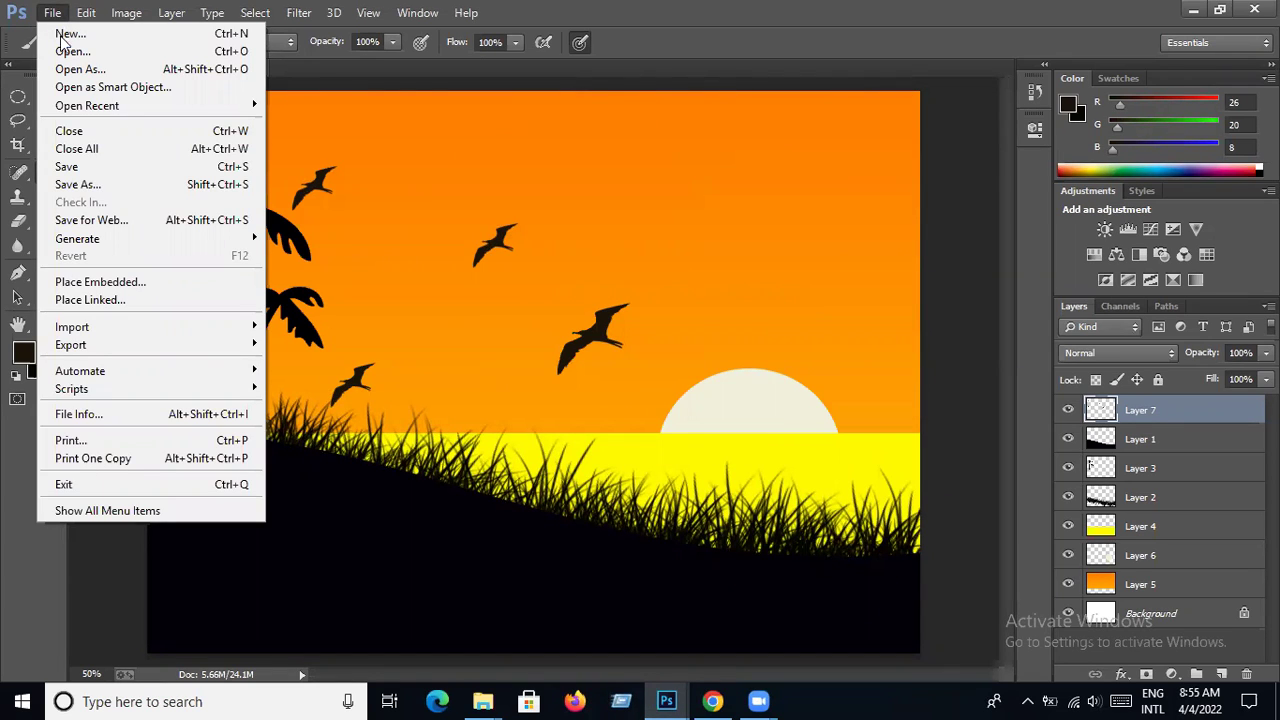
{"action": "left_click", "coordinate": [117, 170]}
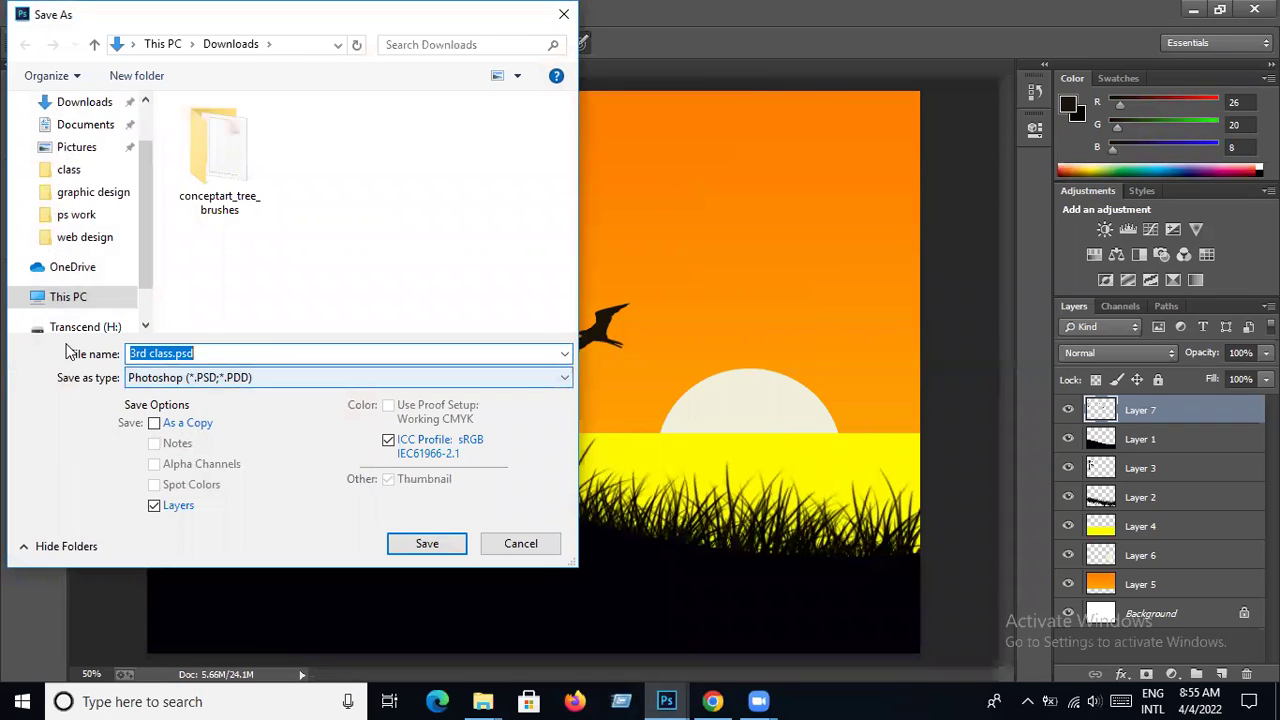
{"action": "left_click", "coordinate": [68, 297]}
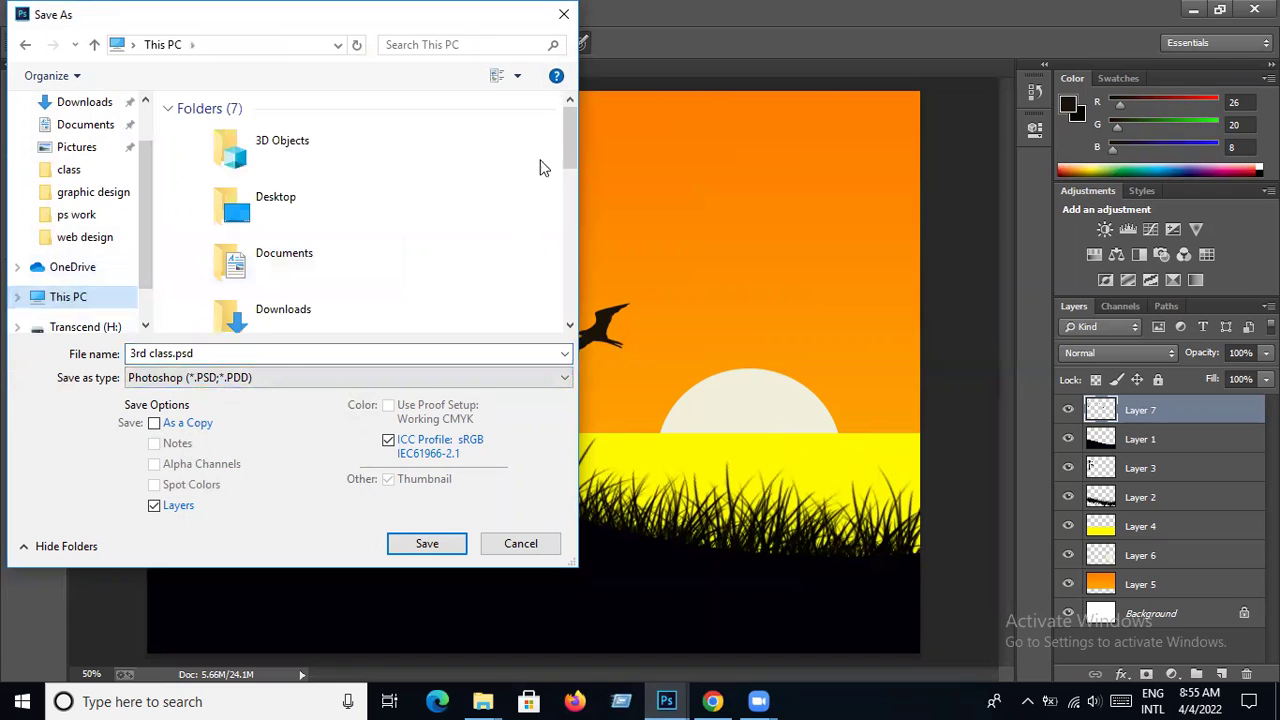
{"action": "left_click_drag", "start_coordinate": [572, 126], "coordinate": [572, 242]}
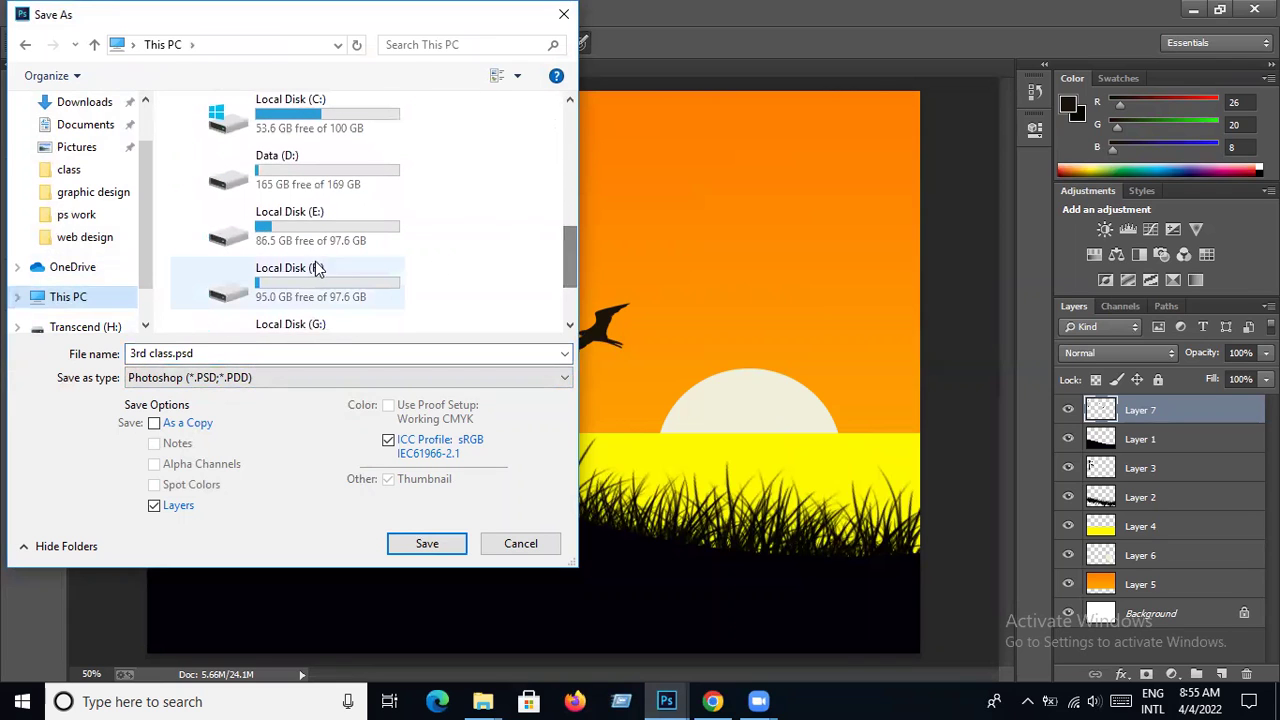
{"action": "double_click", "coordinate": [309, 196]}
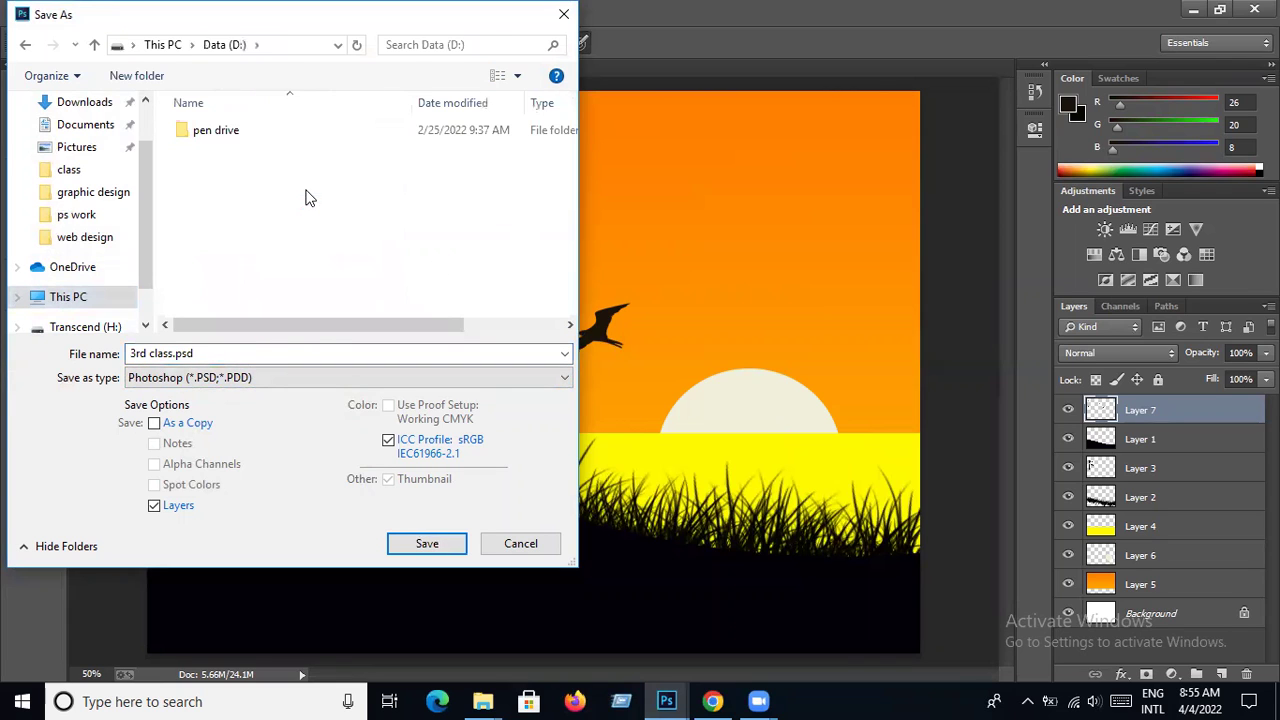
{"action": "left_click", "coordinate": [26, 48]}
{"action": "left_click_drag", "start_coordinate": [574, 216], "coordinate": [575, 262]}
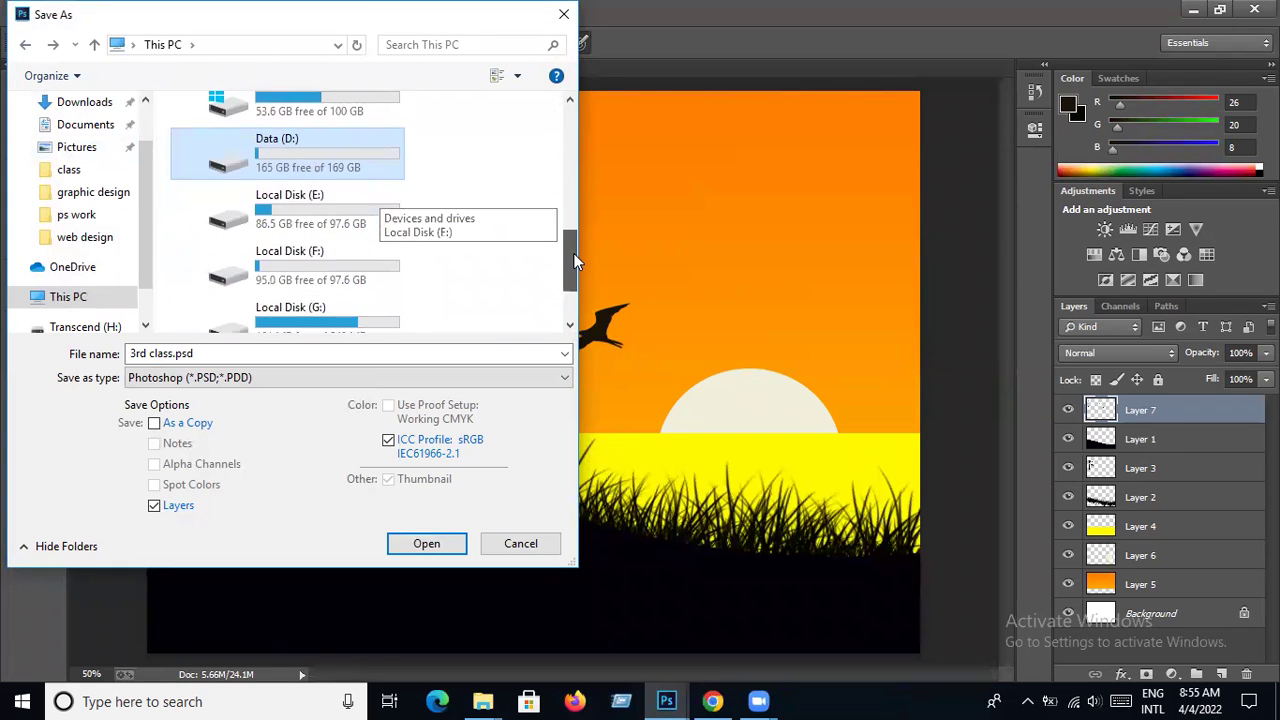
{"action": "double_click", "coordinate": [323, 245]}
{"action": "left_click", "coordinate": [200, 137]}
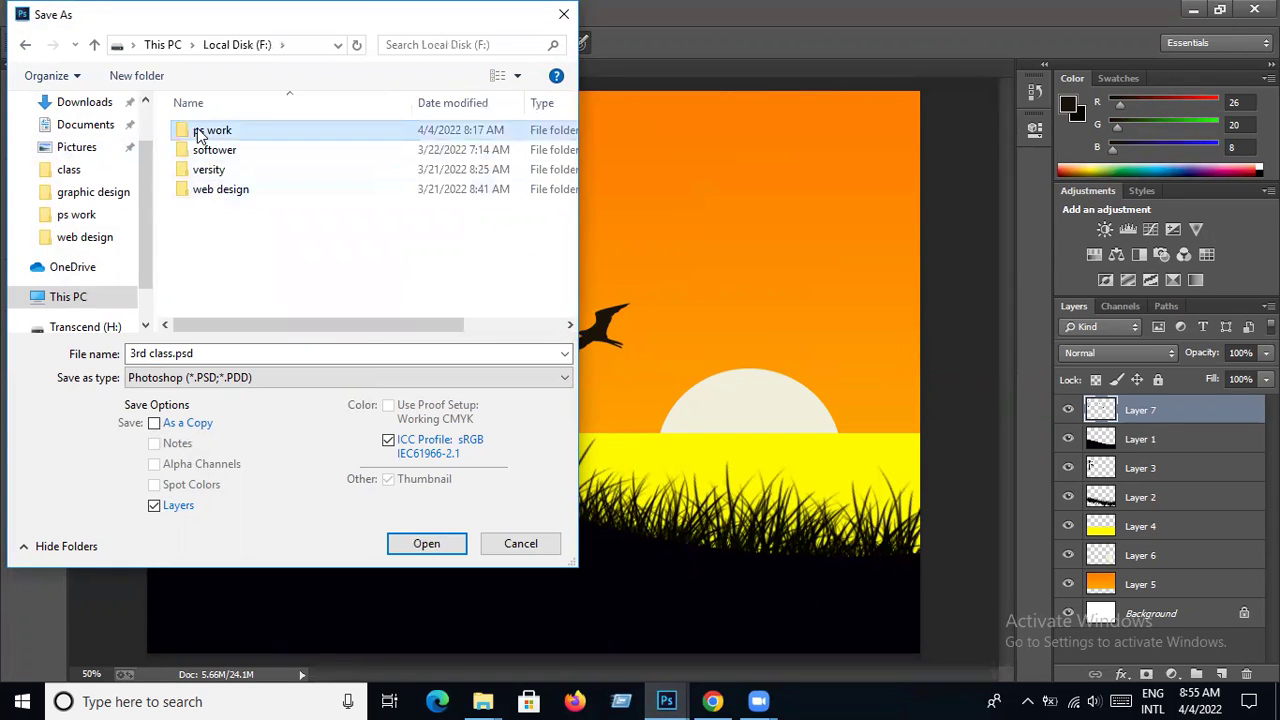
{"action": "double_click", "coordinate": [200, 137]}
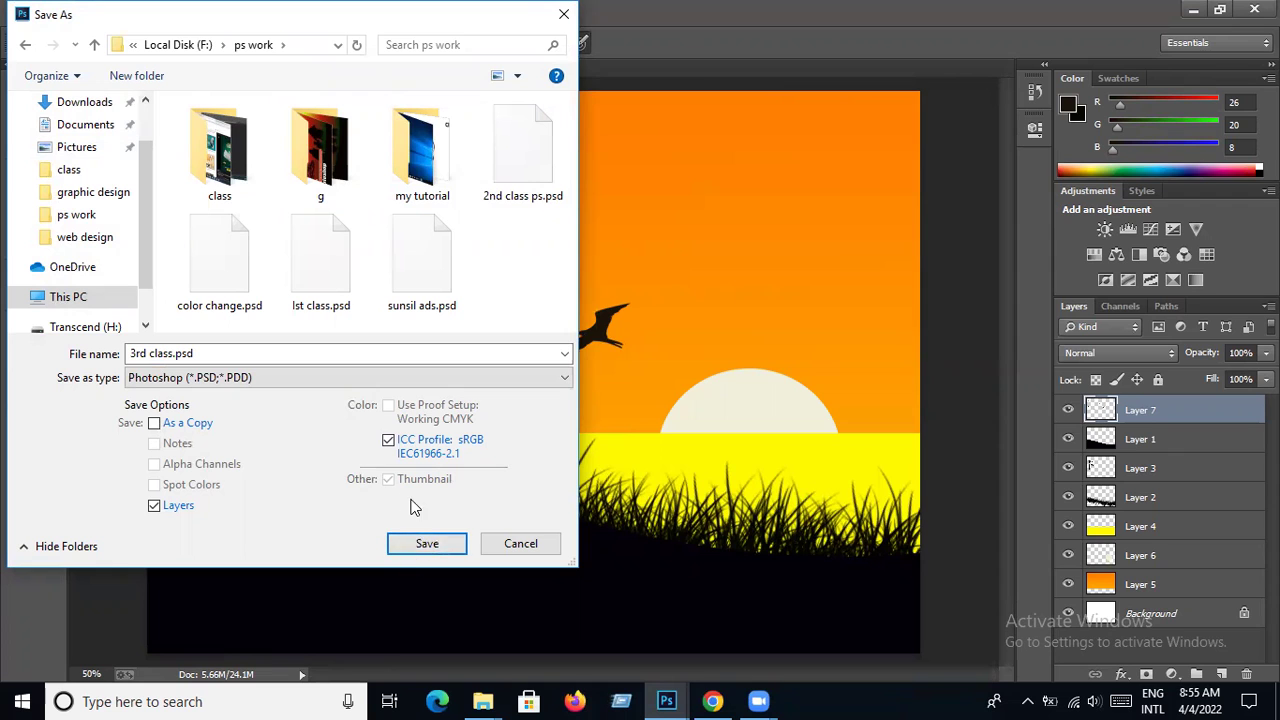
{"action": "left_click", "coordinate": [448, 545]}
{"action": "left_click", "coordinate": [692, 212]}
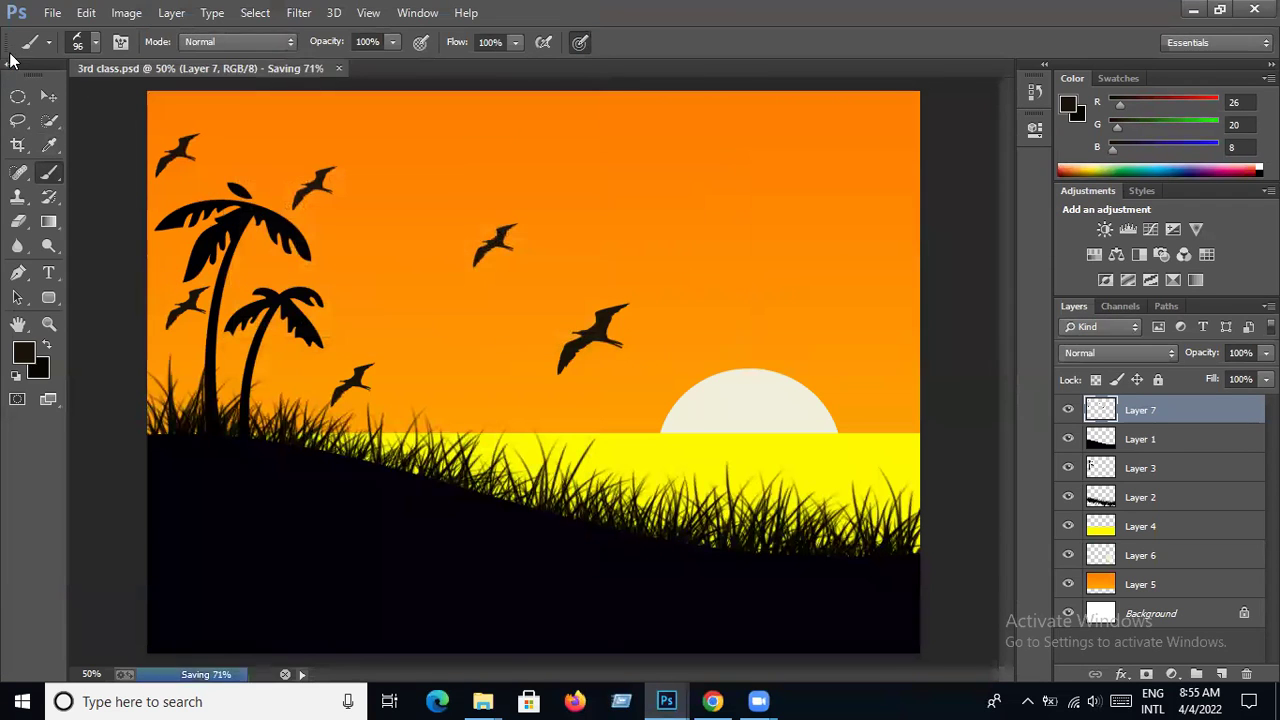
- Save a JPEG copy named 3rd class.jpg at quality 12 (Maximum)
{"action": "left_click", "coordinate": [55, 14]}
{"action": "left_click", "coordinate": [86, 180]}
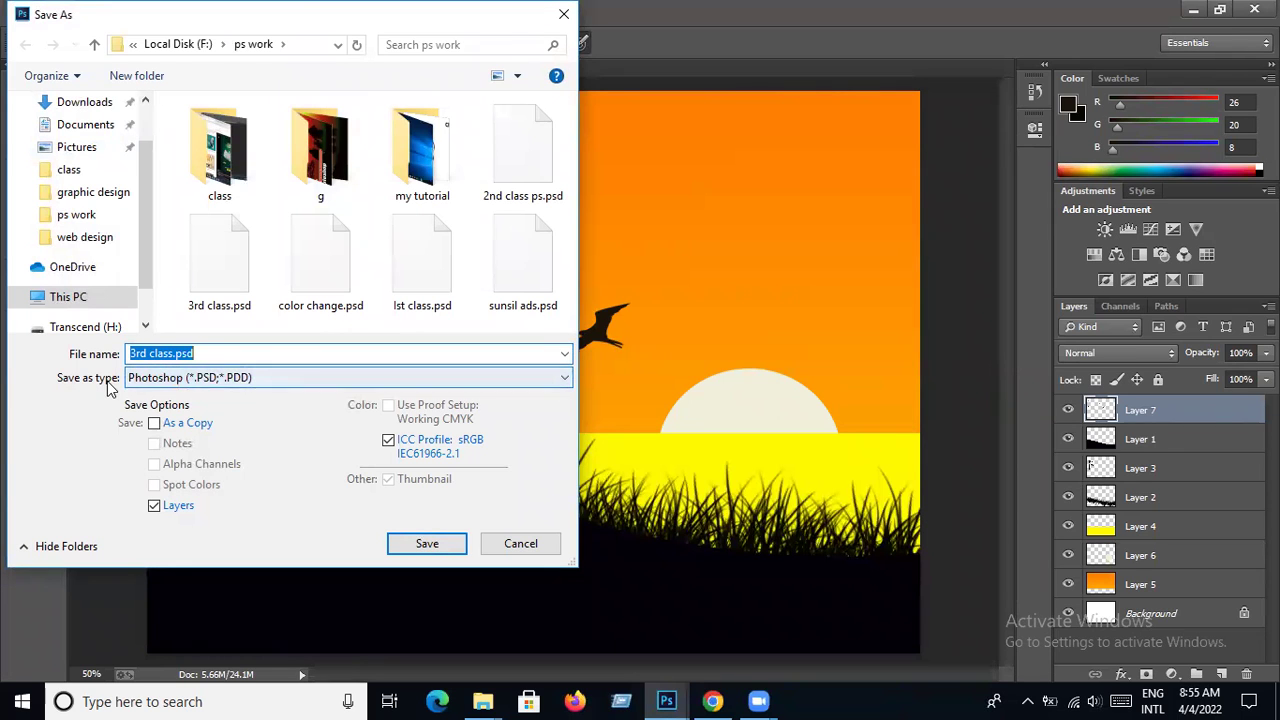
{"action": "left_click", "coordinate": [219, 378]}
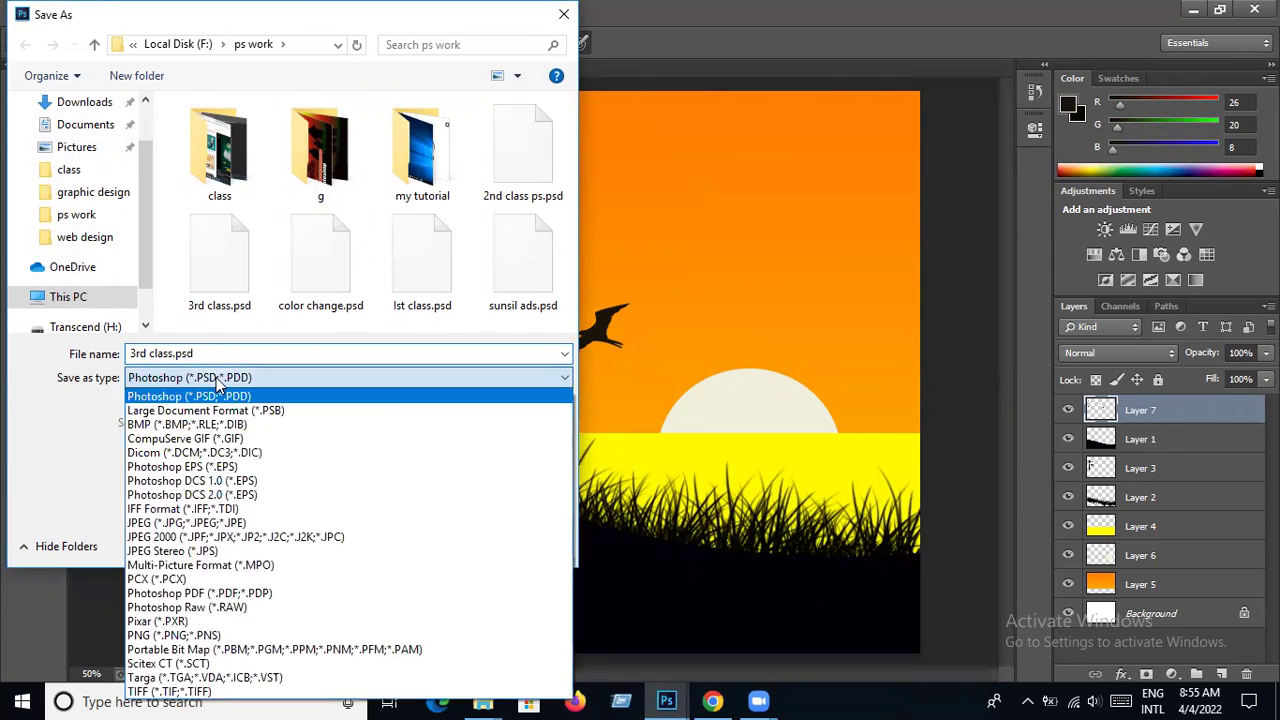
{"action": "left_click", "coordinate": [226, 524]}
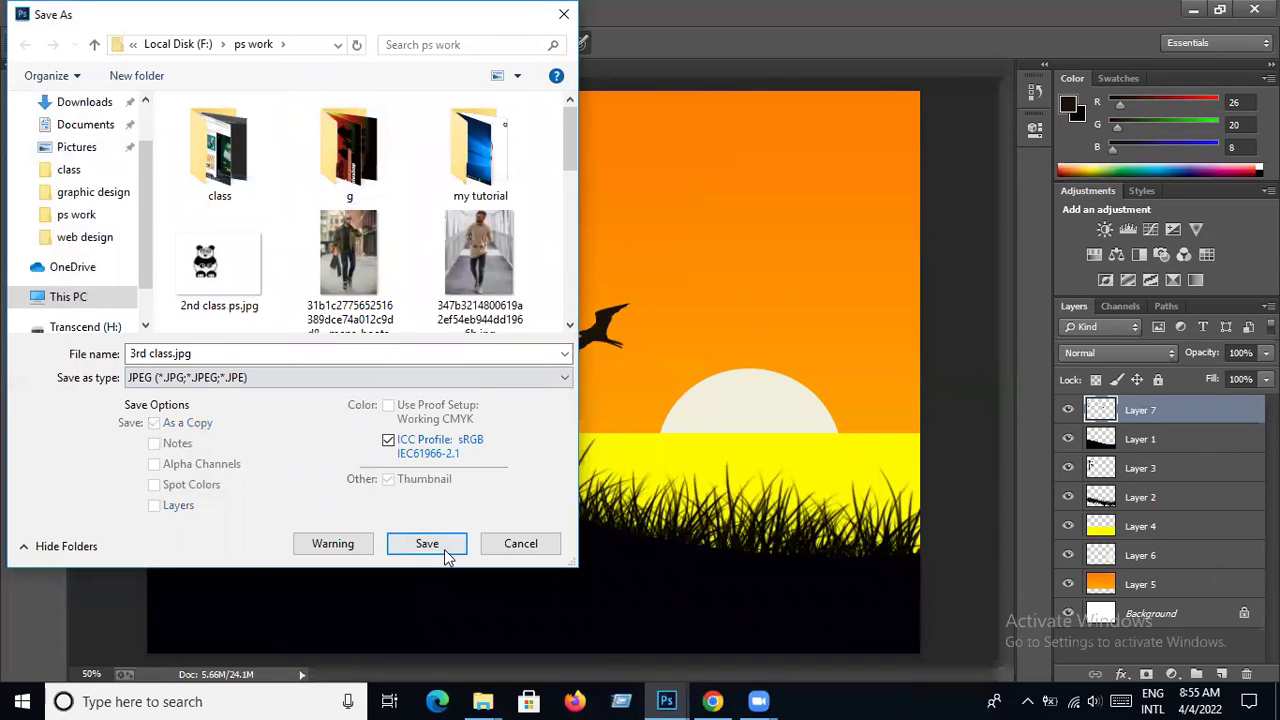
{"action": "left_click", "coordinate": [444, 549]}
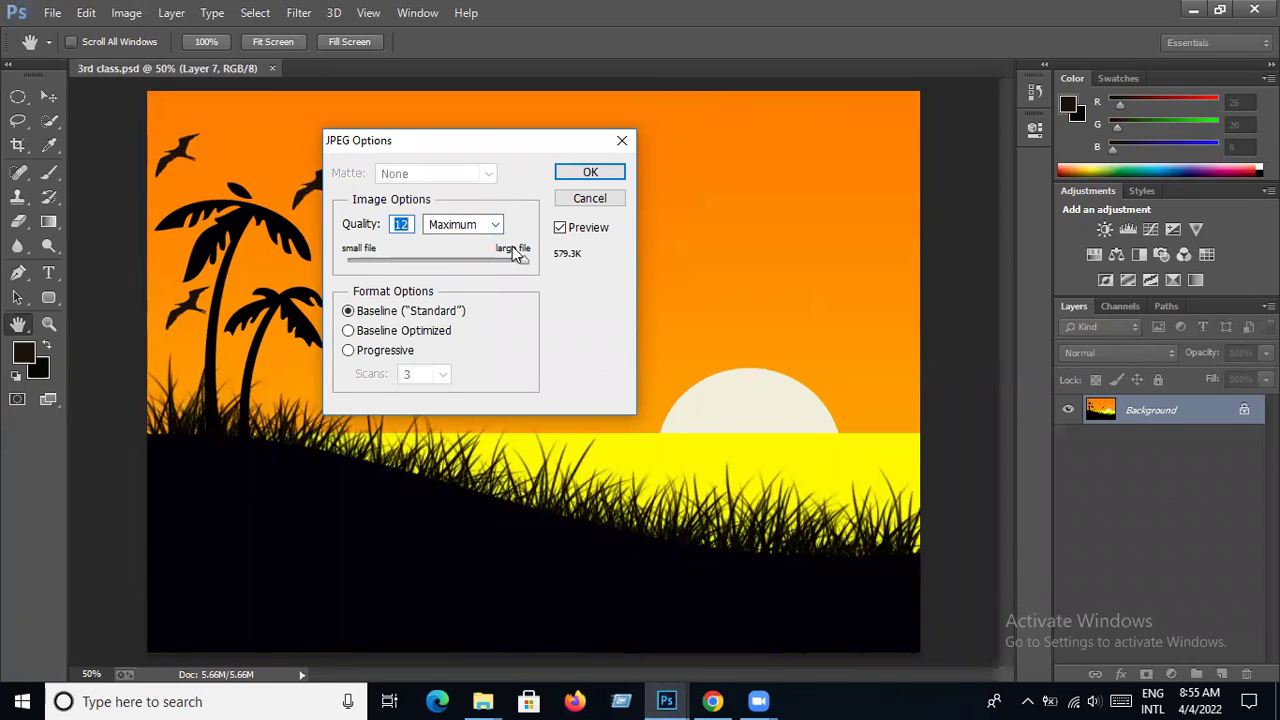
{"action": "left_click", "coordinate": [590, 172]}
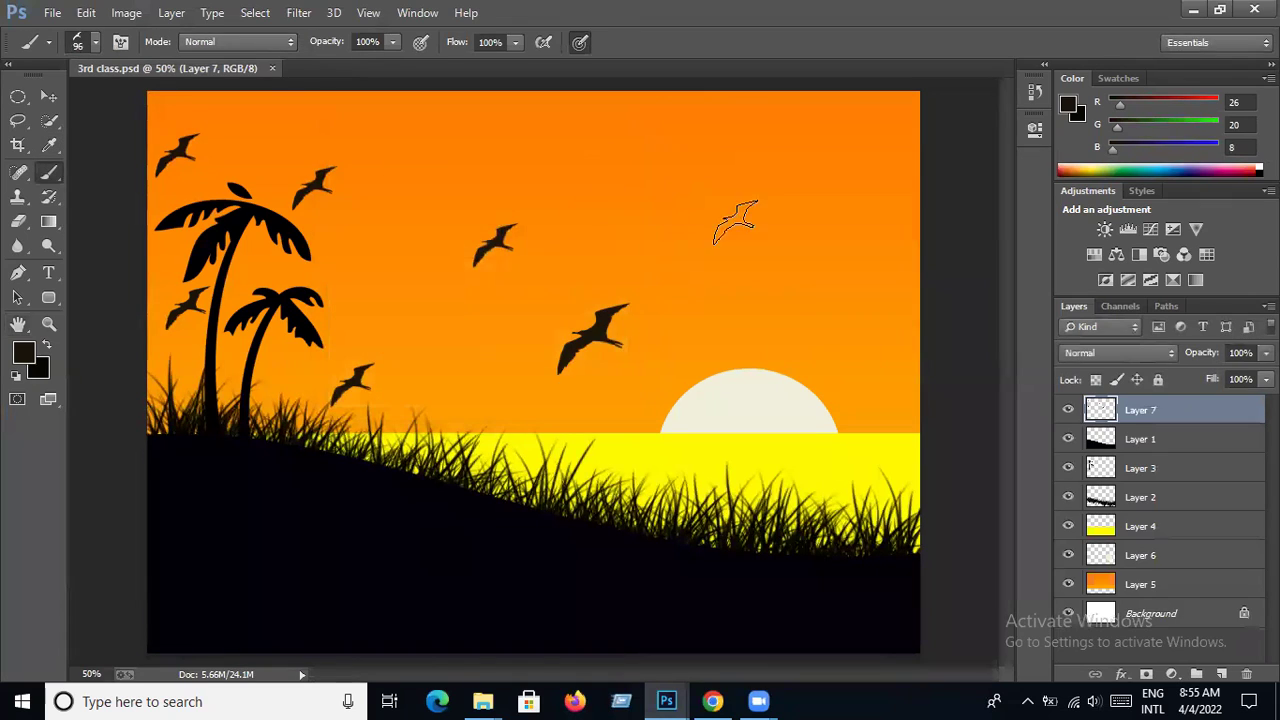